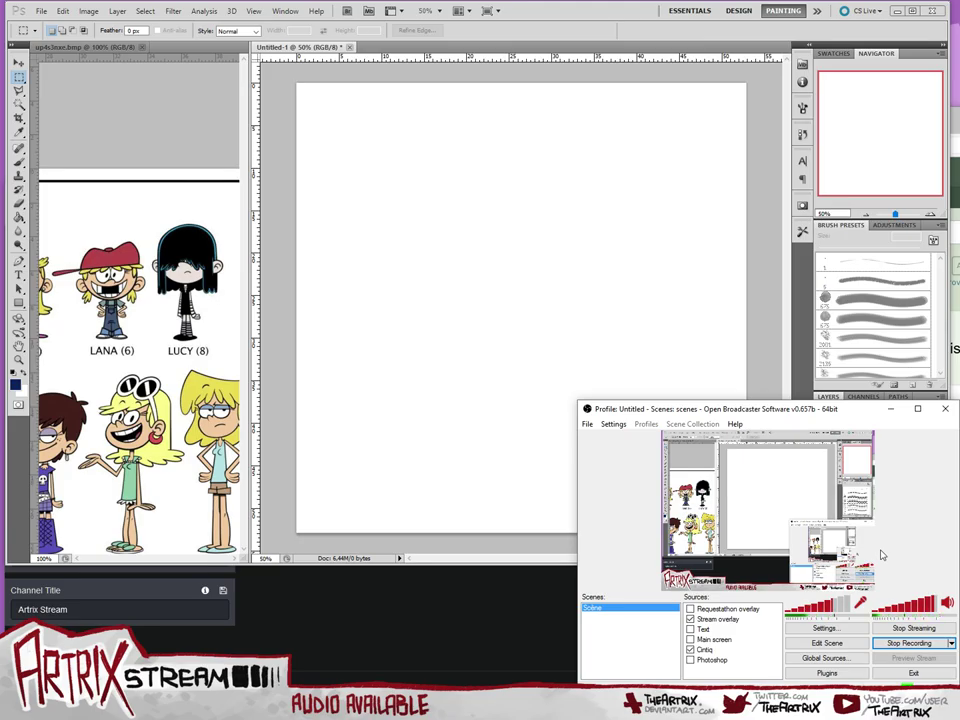
left_click_drag(466, 365, 491, 397)
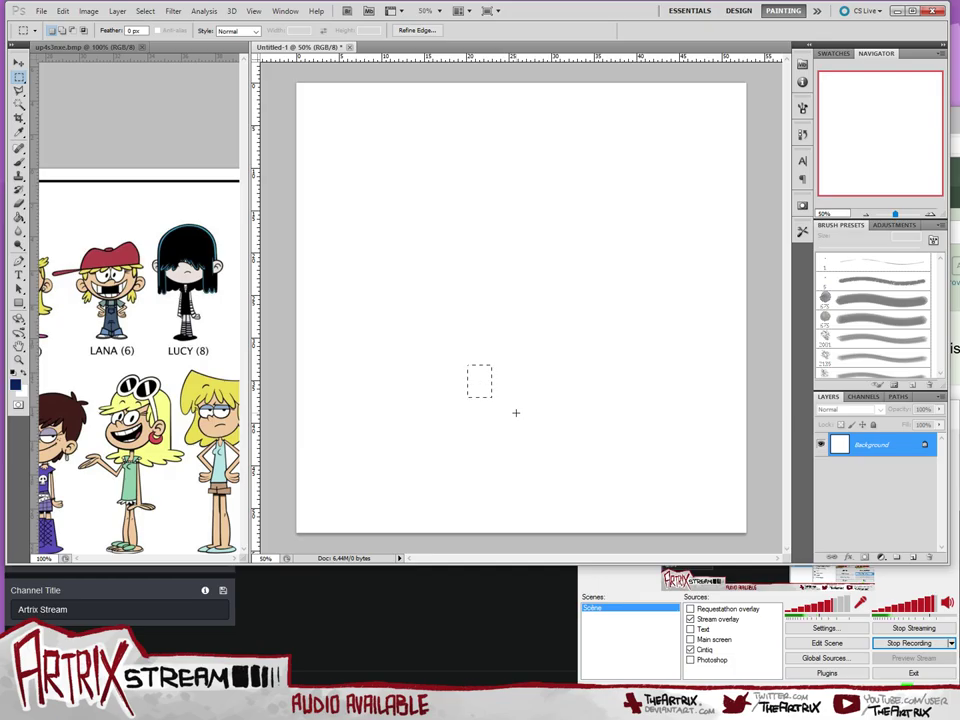
left_click(515, 412)
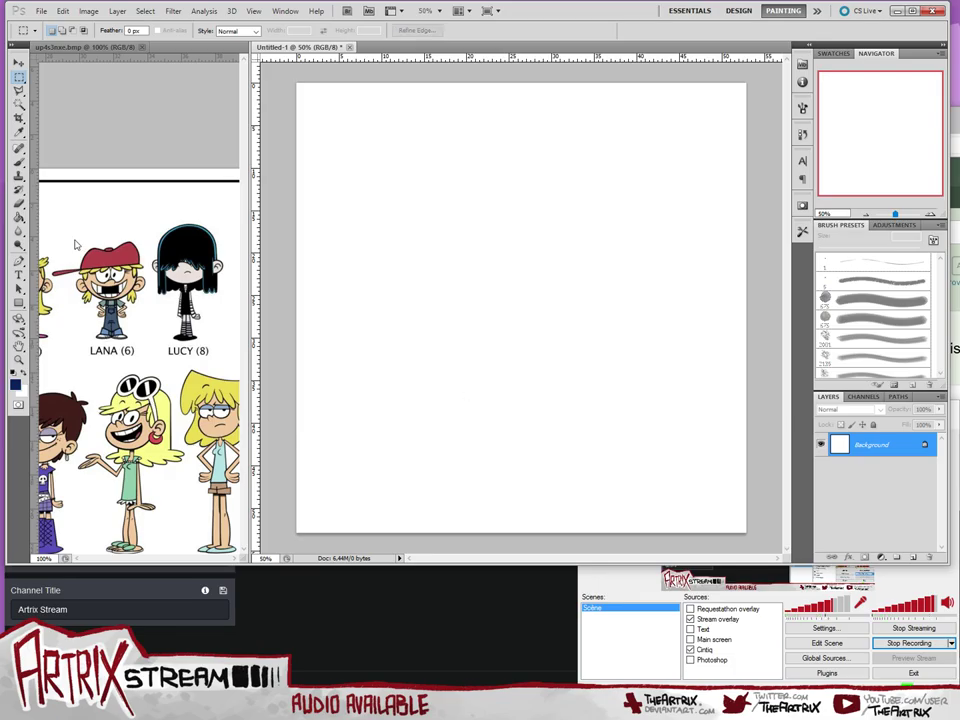
left_click(19, 162)
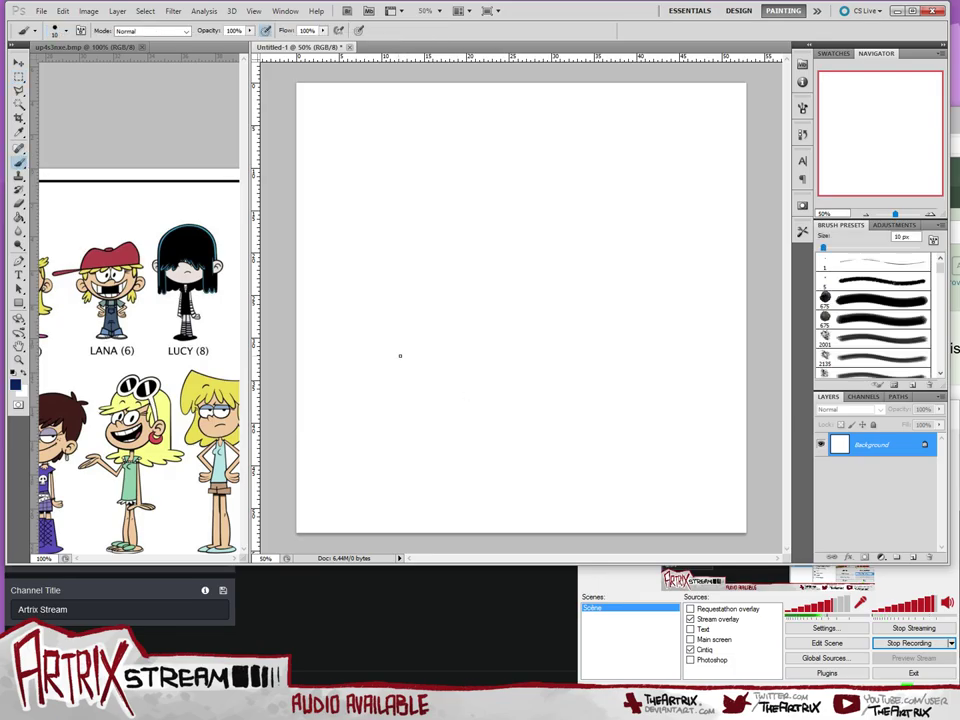
left_click_drag(394, 357, 430, 405)
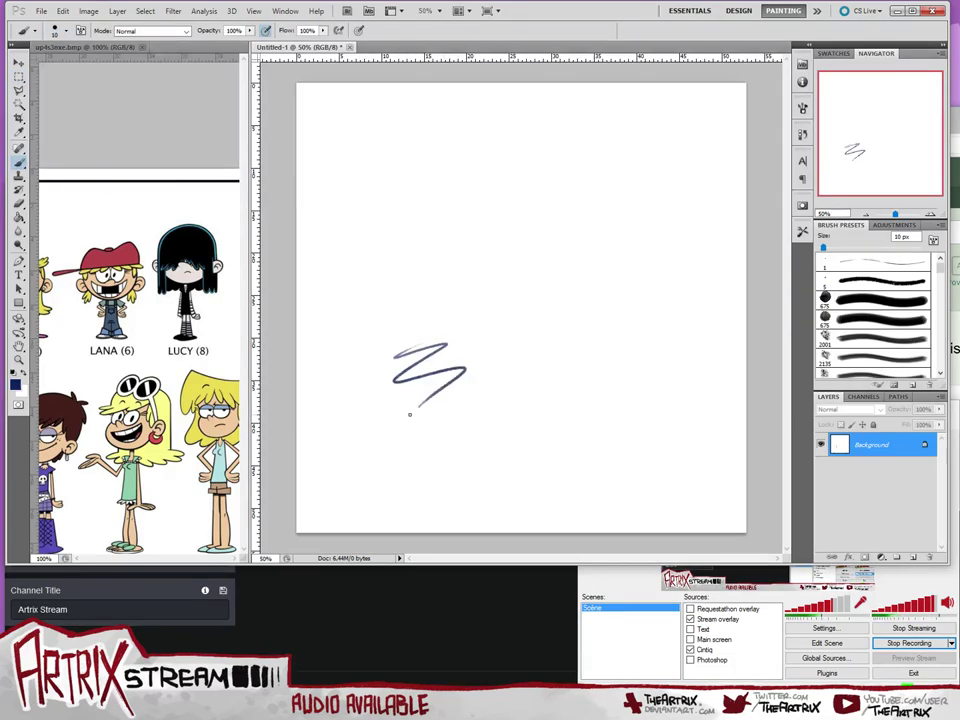
key("ctrl+z")
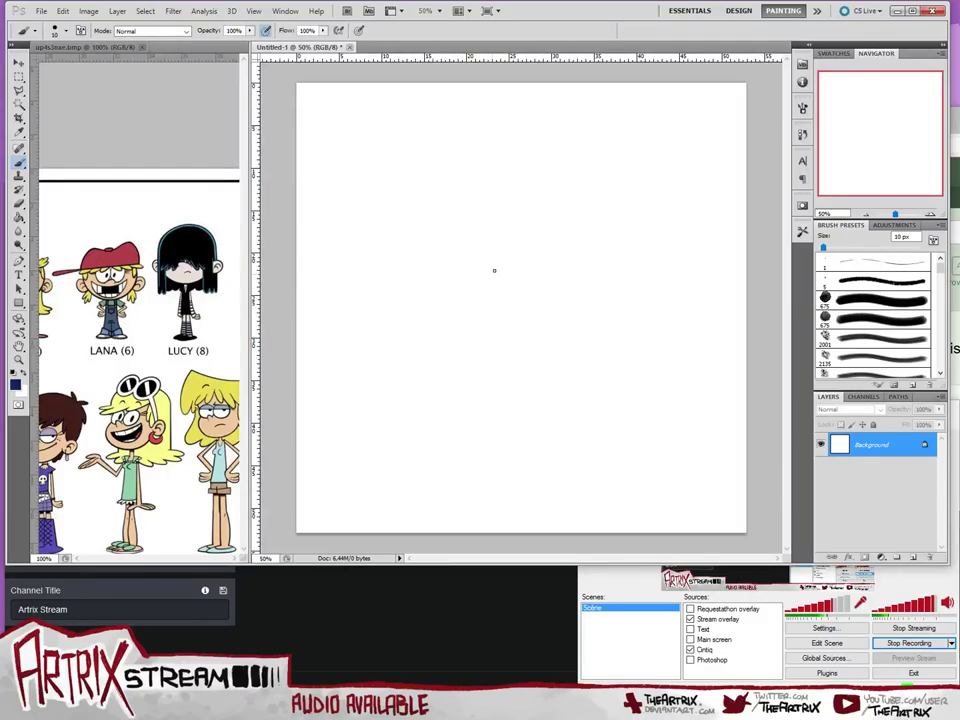
- Sketch a thin curved line of action, bulging to the right, in the lower middle of the blank canvas with the Brush
left_click_drag(521, 286, 536, 424)
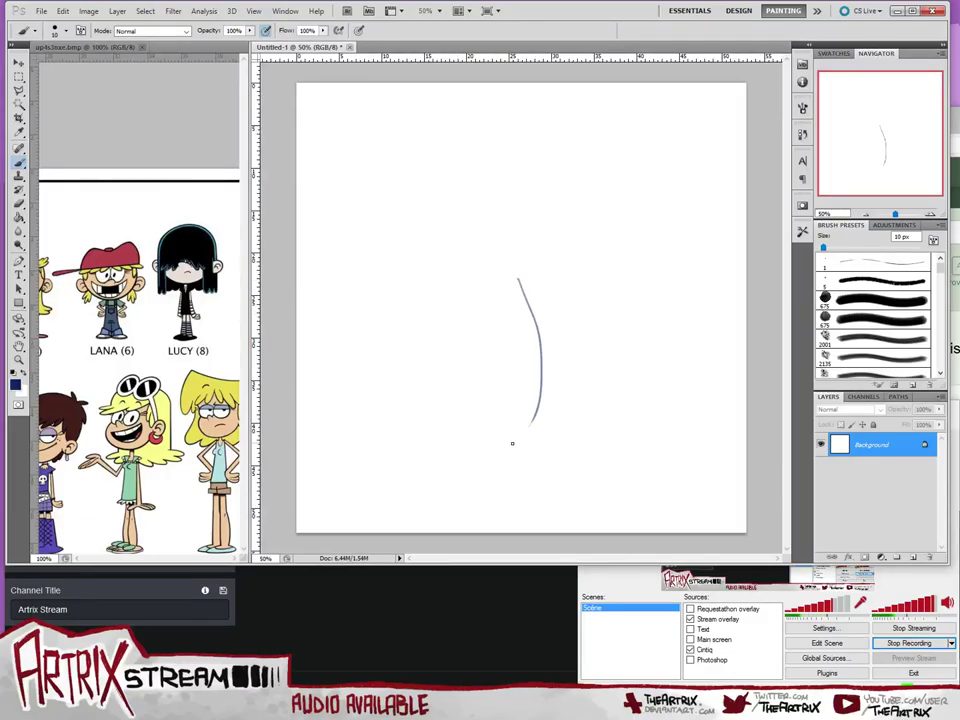
key("ctrl+z")
mouse_move(513, 281)
left_mouse_down()
mouse_move(539, 357)
mouse_move(510, 437)
left_mouse_up()
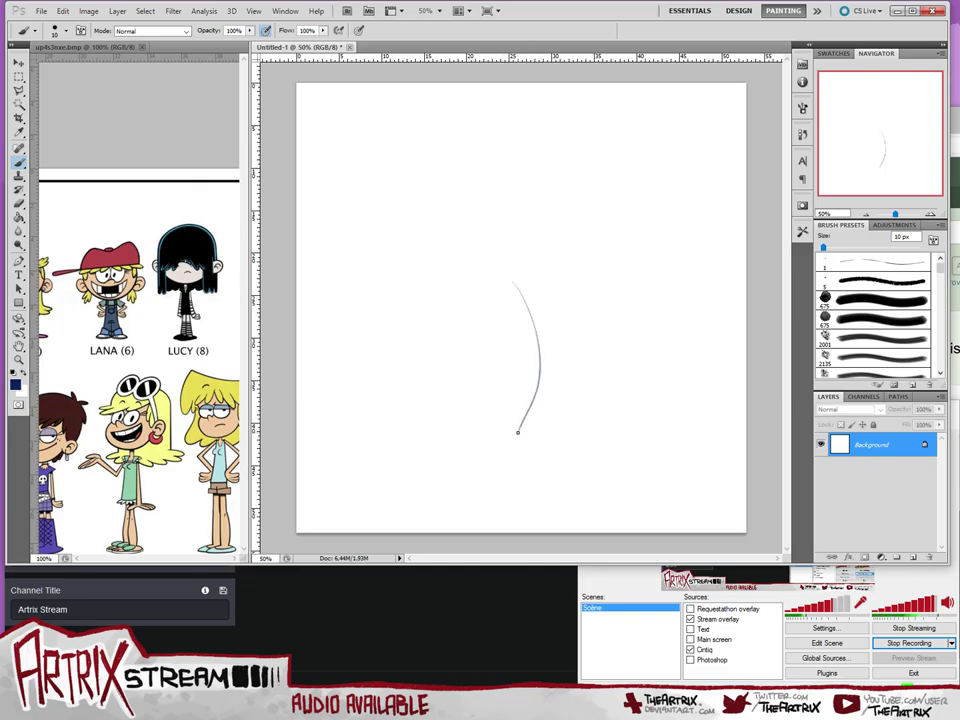
key("ctrl+z")
left_click_drag(518, 282, 503, 427)
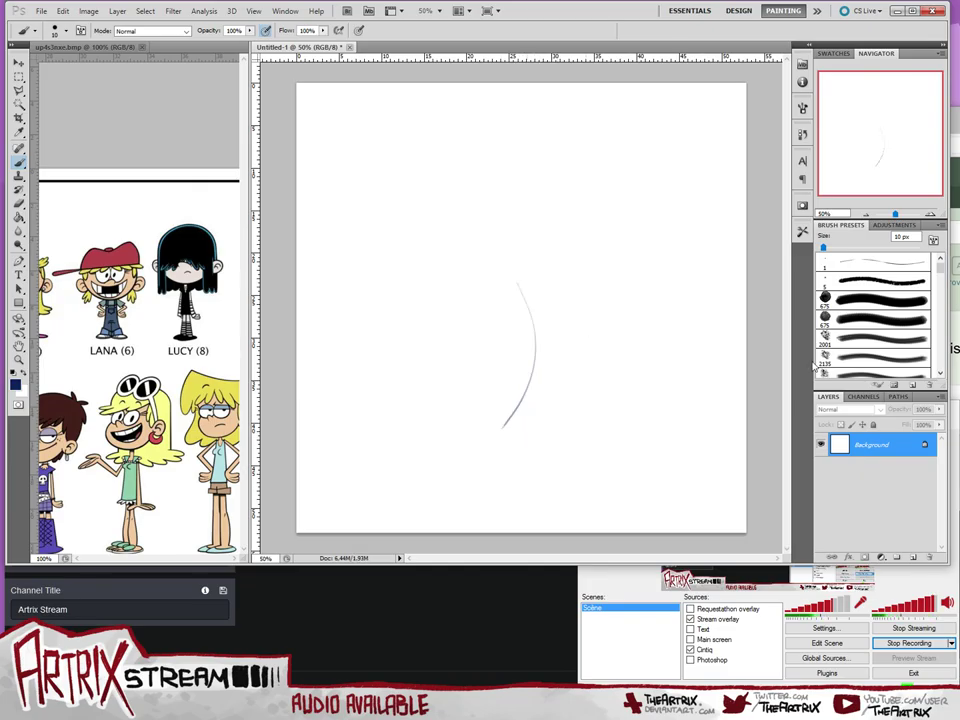
key("ctrl+z")
mouse_move(553, 293)
left_mouse_down()
mouse_move(569, 351)
mouse_move(536, 428)
left_mouse_up()
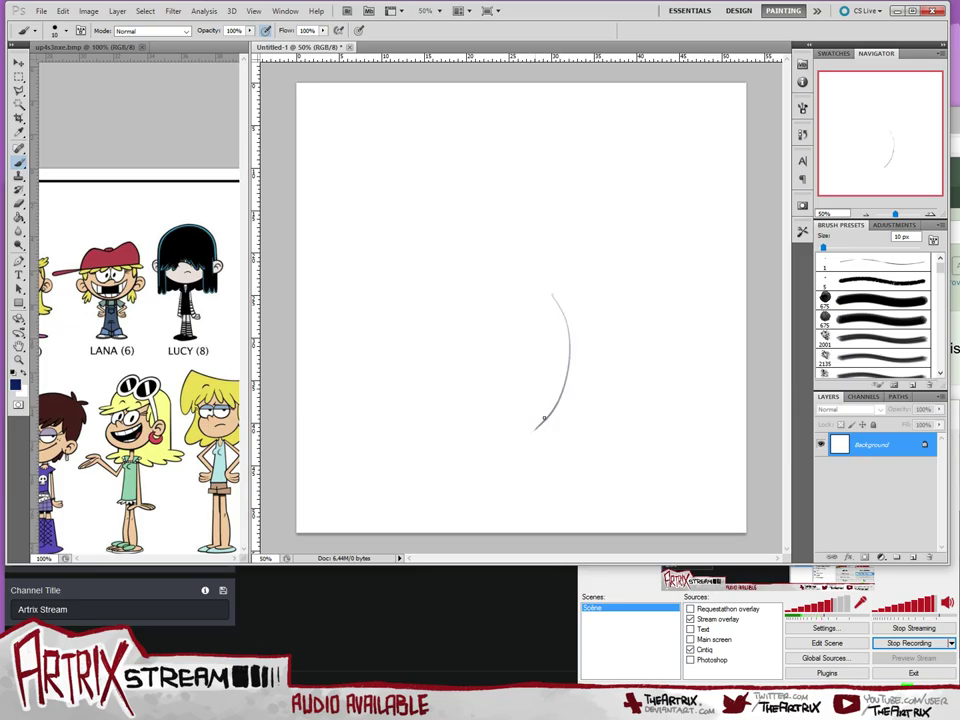
key("ctrl+z")
mouse_move(545, 292)
left_mouse_down()
mouse_move(548, 414)
mouse_move(521, 422)
mouse_move(584, 444)
left_mouse_up()
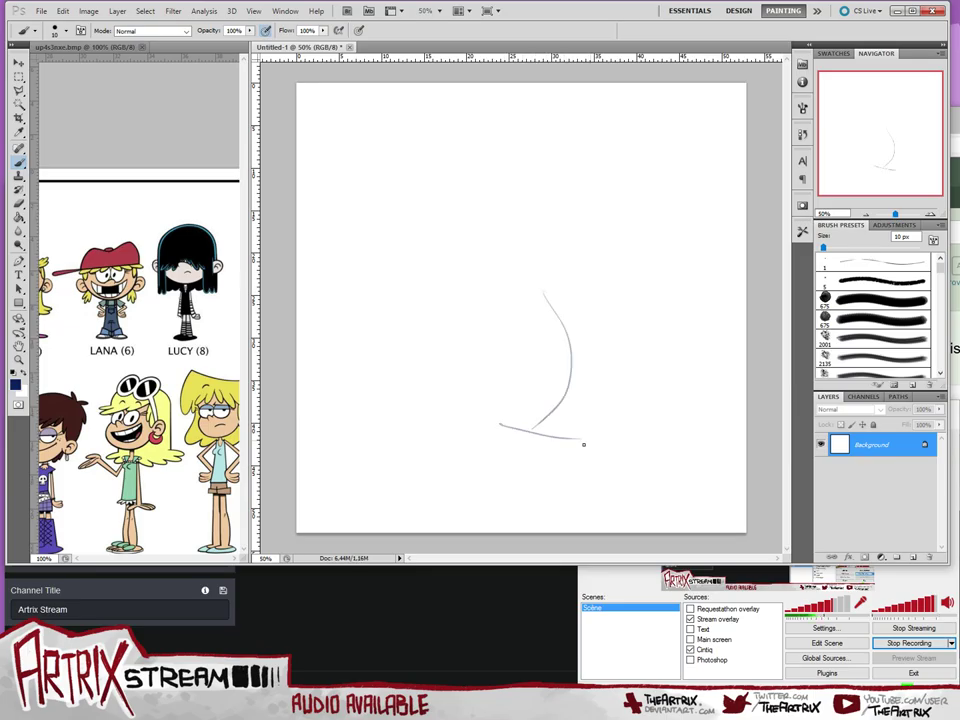
- Sketch a slanted four-sided pelvis outline around the lower end of the curve, redoing its lower edge
key("ctrl+z")
left_click_drag(500, 422, 571, 438)
key("ctrl+z")
mouse_move(497, 428)
left_mouse_down()
mouse_move(526, 399)
mouse_move(589, 399)
left_mouse_up()
key("ctrl+z")
key("ctrl+z")
key("ctrl+z")
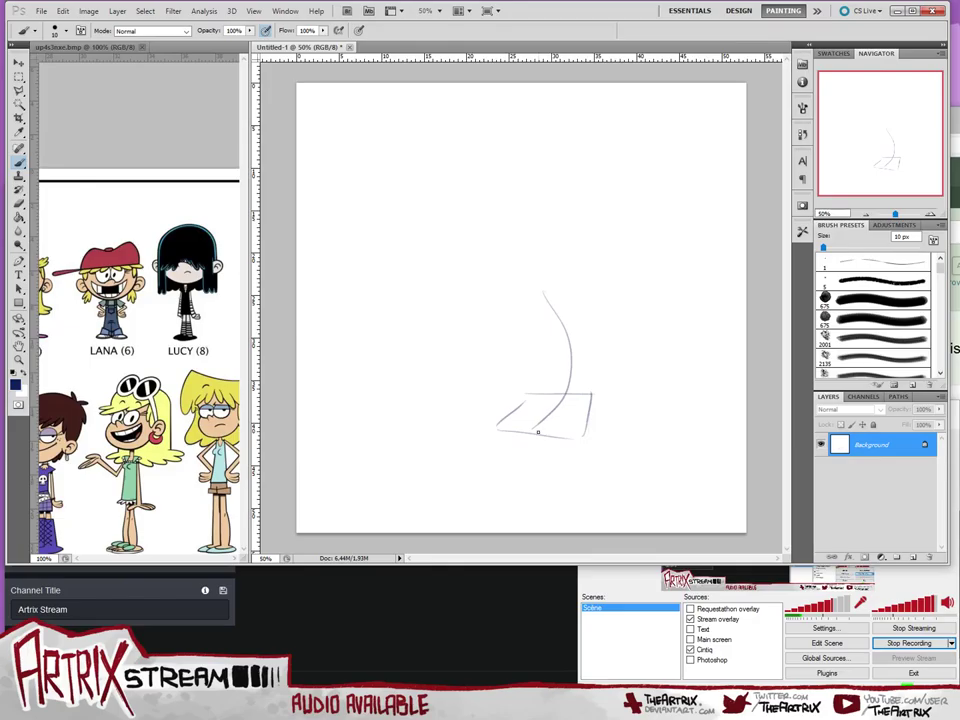
left_click_drag(538, 431, 574, 436)
key("ctrl+z")
mouse_move(495, 428)
left_mouse_down()
mouse_move(527, 390)
mouse_move(536, 394)
left_mouse_up()
key("ctrl+alt+z")
key("ctrl+alt+z")
left_click_drag(494, 428, 569, 435)
key("ctrl+z")
left_click_drag(488, 425, 582, 438)
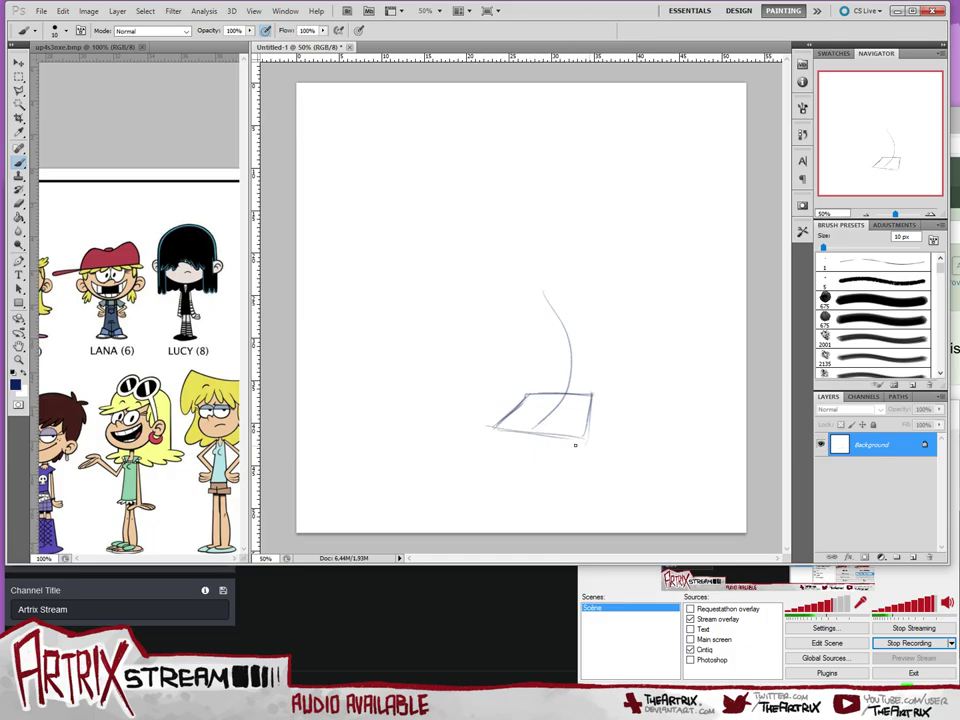
- Add depth to the pelvis outline by sketching its front and right side faces as a flat box
mouse_move(491, 428)
left_mouse_down()
mouse_move(590, 451)
mouse_move(593, 400)
mouse_move(588, 449)
left_mouse_up()
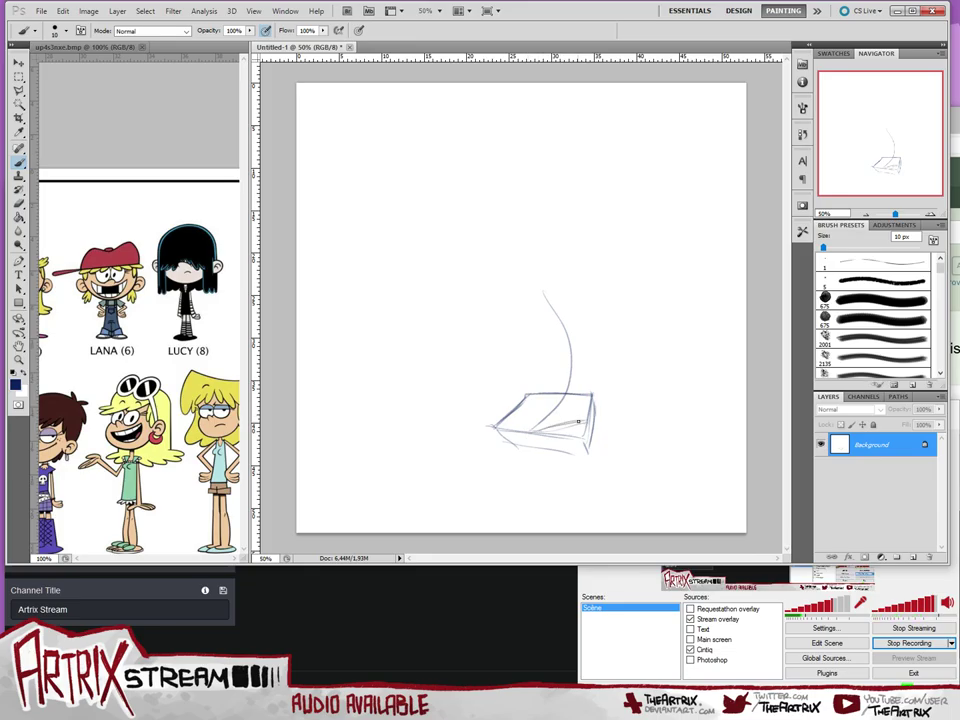
left_click_drag(546, 428, 590, 415)
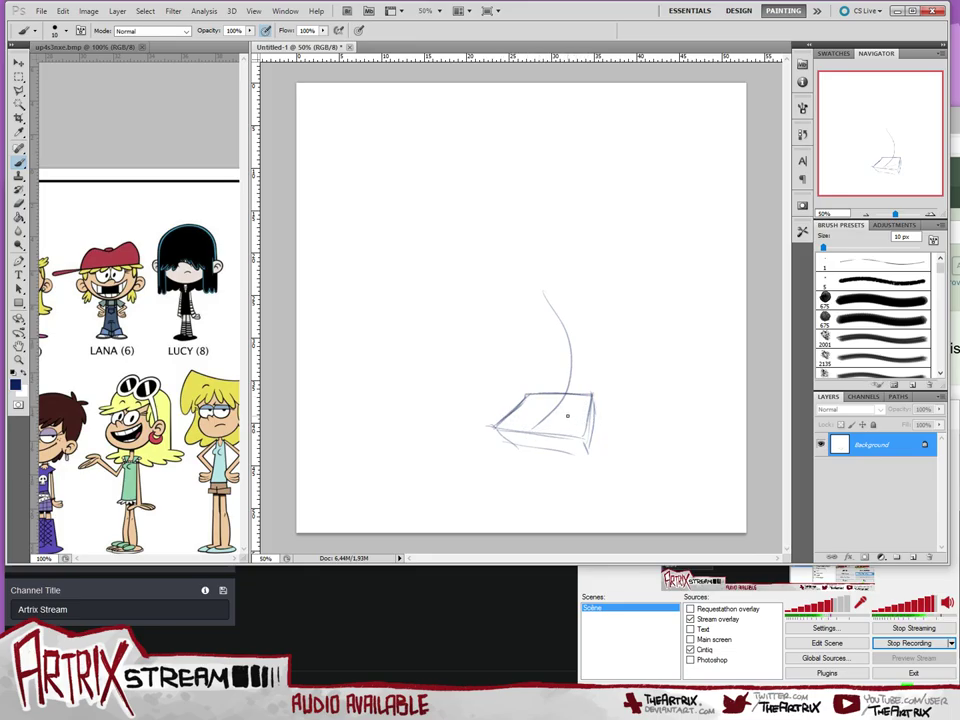
left_click_drag(594, 401, 590, 444)
left_click_drag(590, 454, 510, 444)
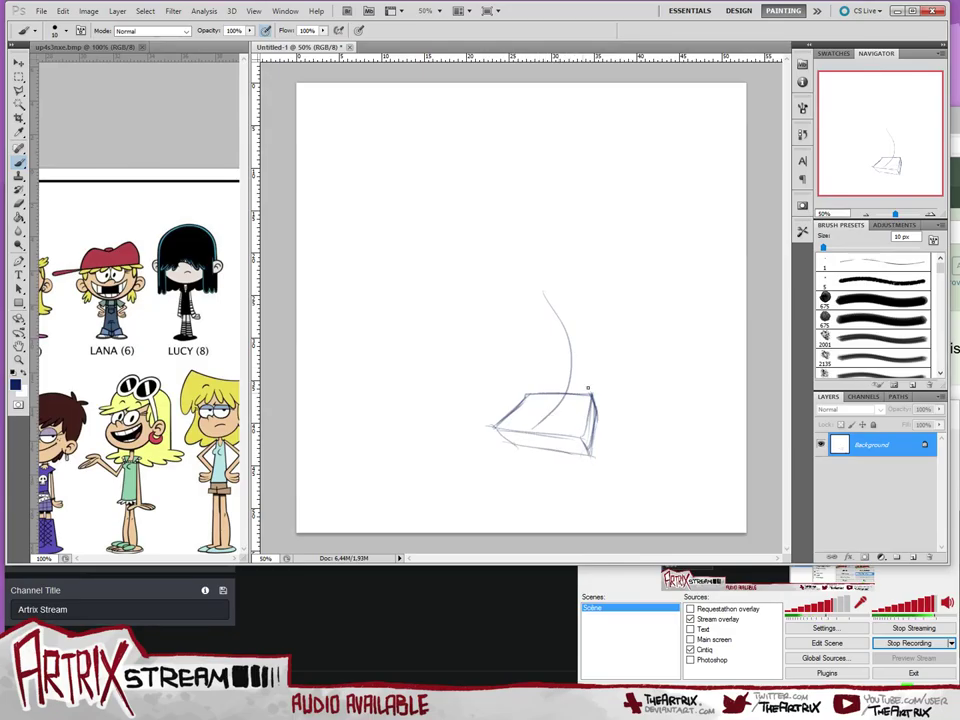
- Select the area around the whole sketch, fill it with the background color at 100% opacity, and deselect
left_click(18, 76)
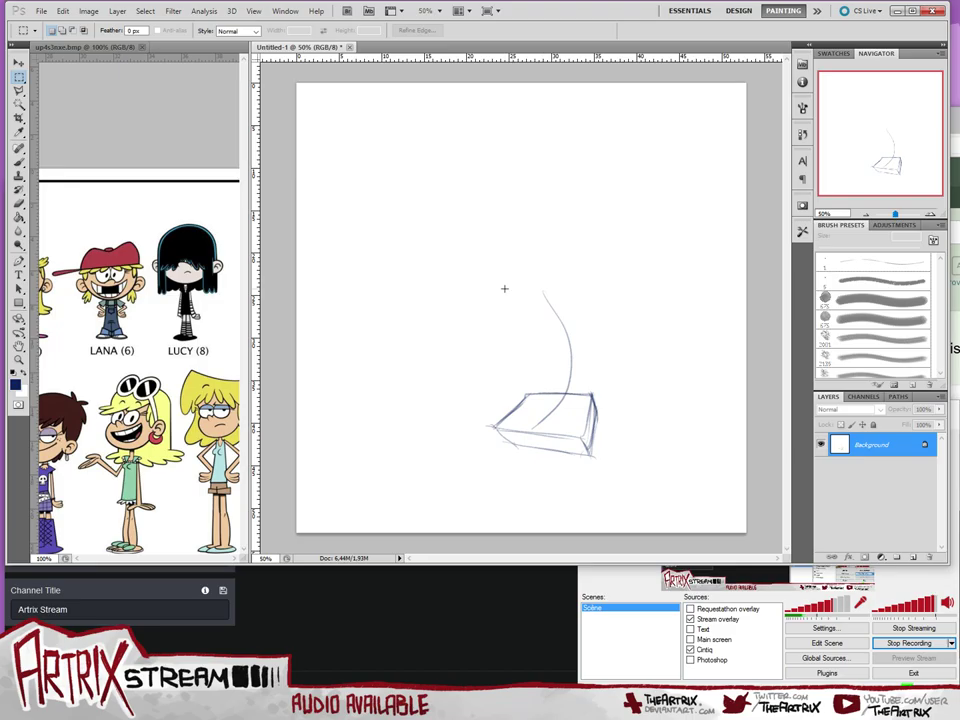
left_click_drag(463, 236, 660, 510)
key("shift+BackSpace")
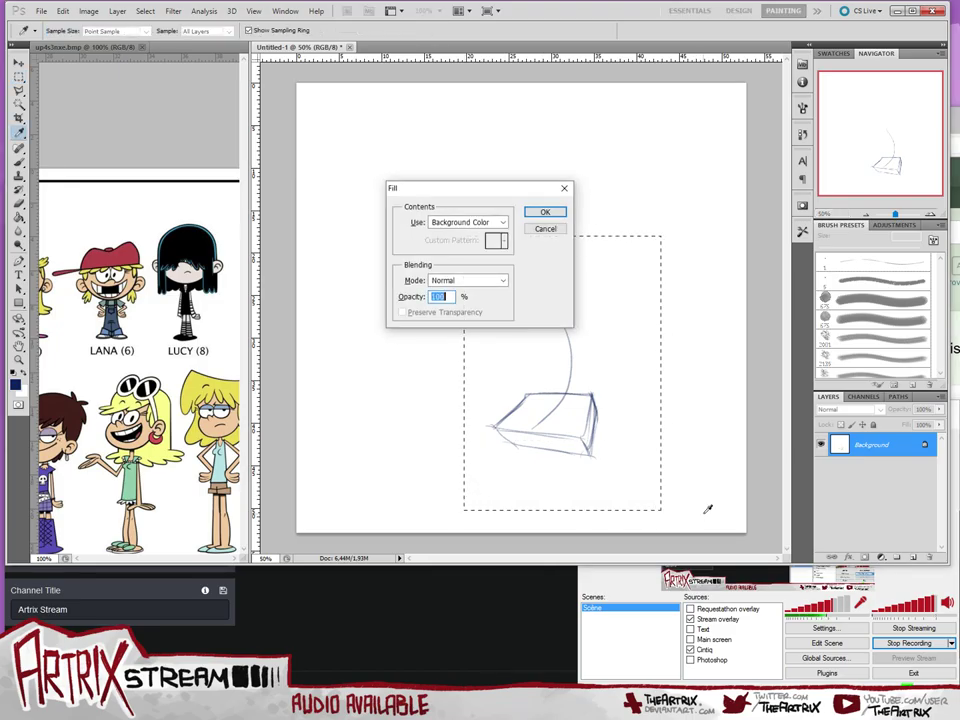
left_click(565, 212)
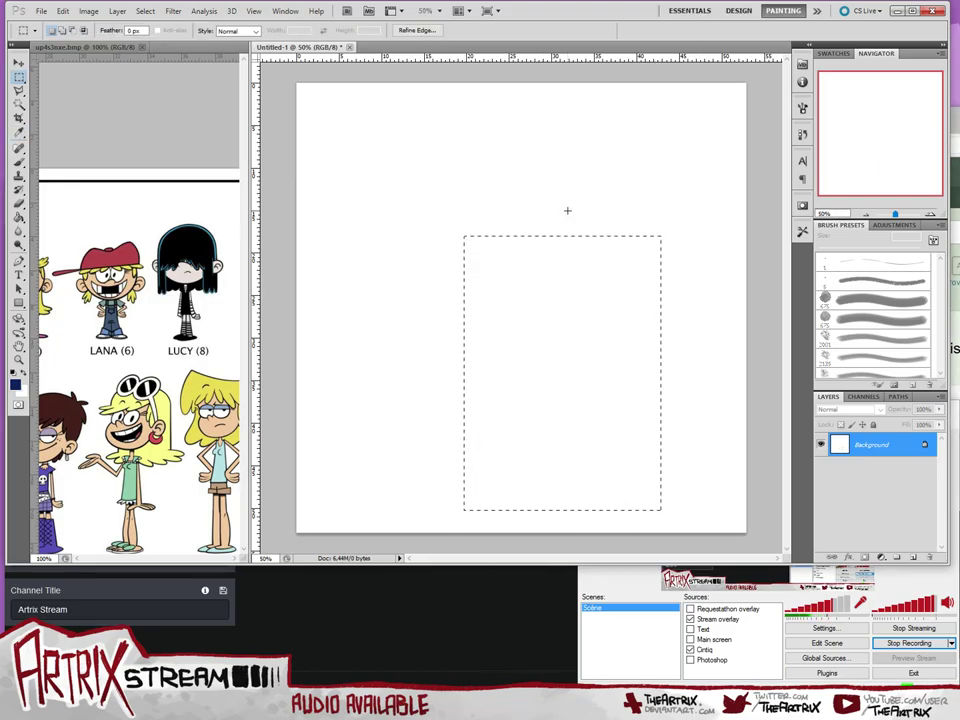
left_click_drag(433, 119, 659, 431)
key("ctrl+d")
- Add a new layer and brush a right-bulging line of action just right of and below the canvas centre
left_click(912, 557)
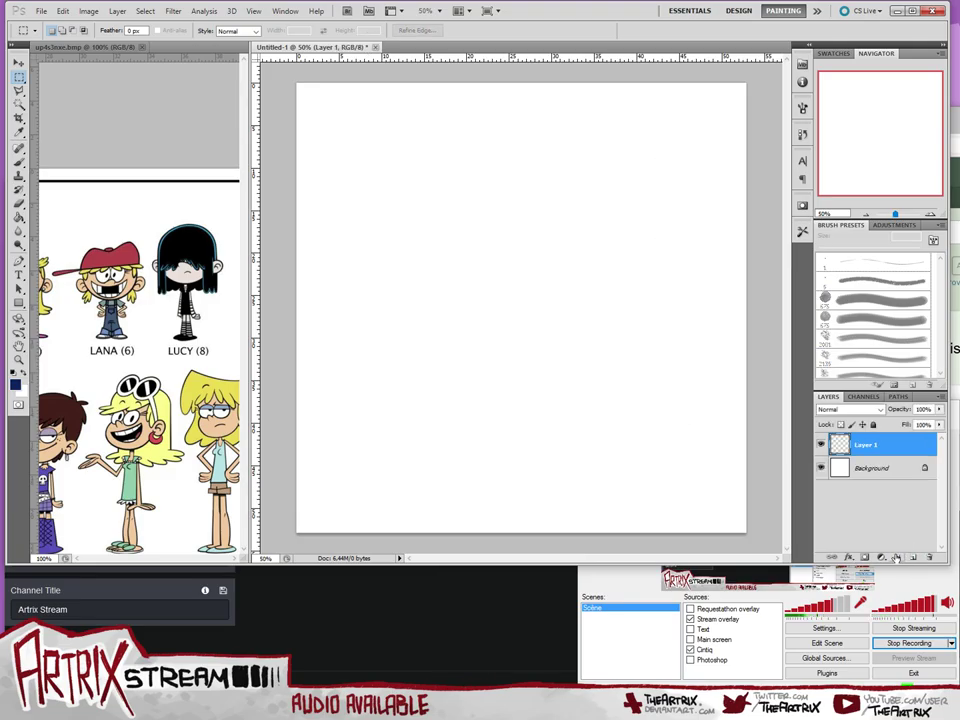
left_click(18, 162)
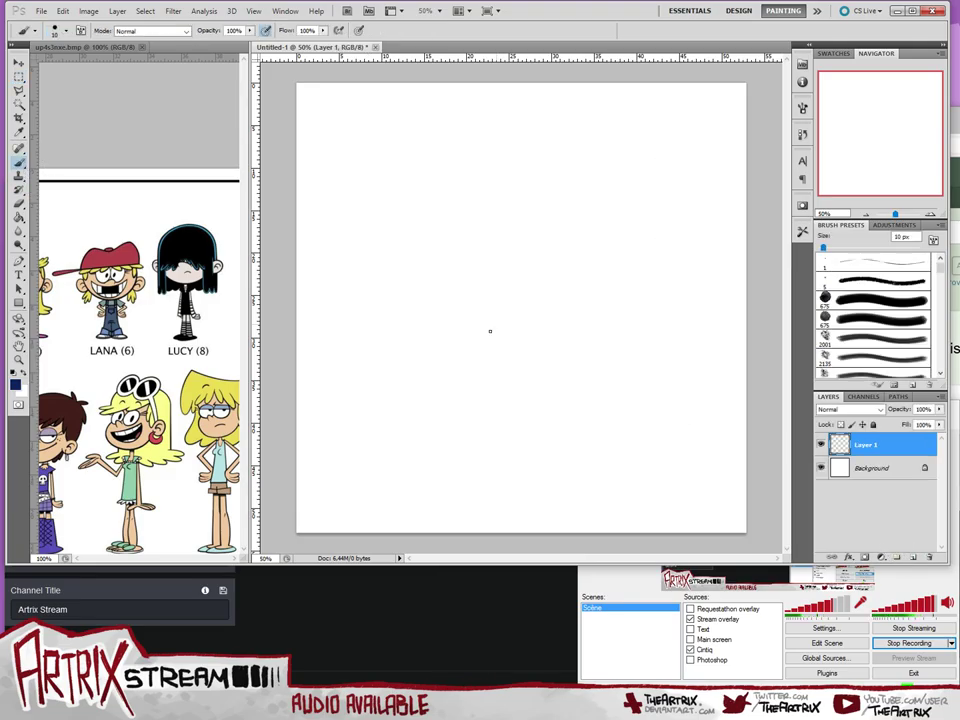
left_click_drag(538, 410, 582, 461)
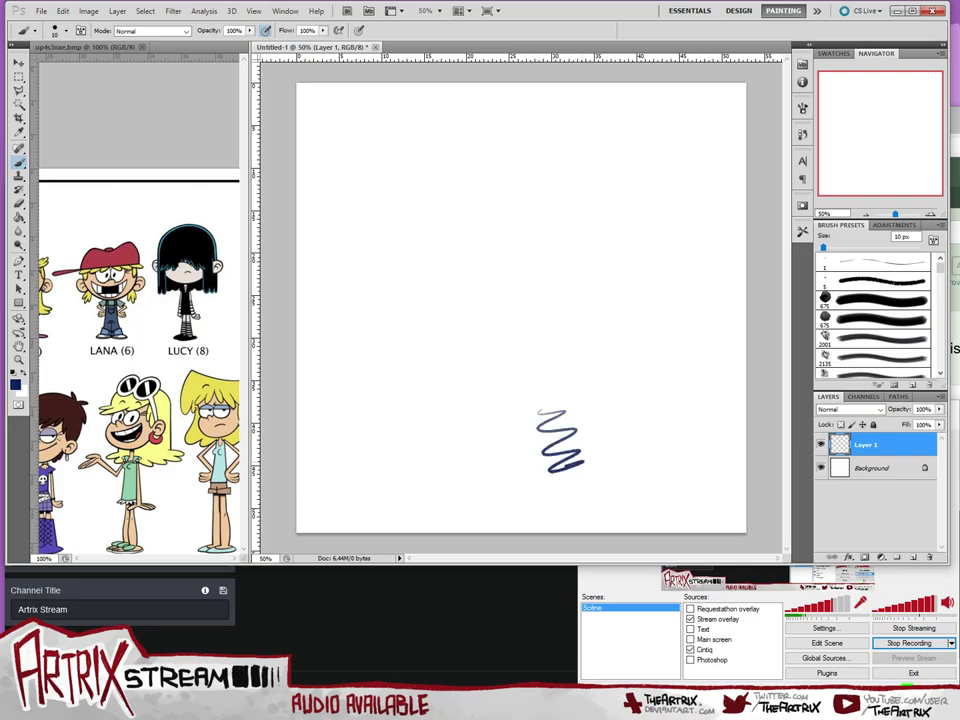
key("ctrl+z")
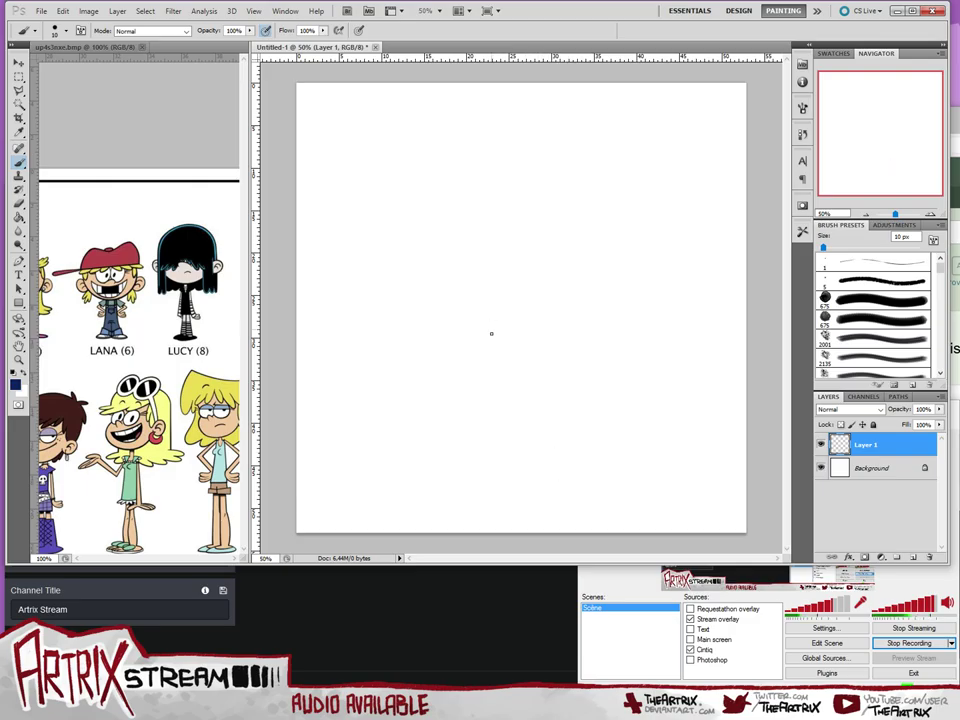
mouse_move(494, 320)
left_mouse_down()
mouse_move(498, 426)
mouse_move(532, 427)
mouse_move(531, 320)
mouse_move(485, 323)
mouse_move(493, 322)
mouse_move(496, 428)
mouse_move(532, 427)
left_mouse_up()
key("ctrl+z")
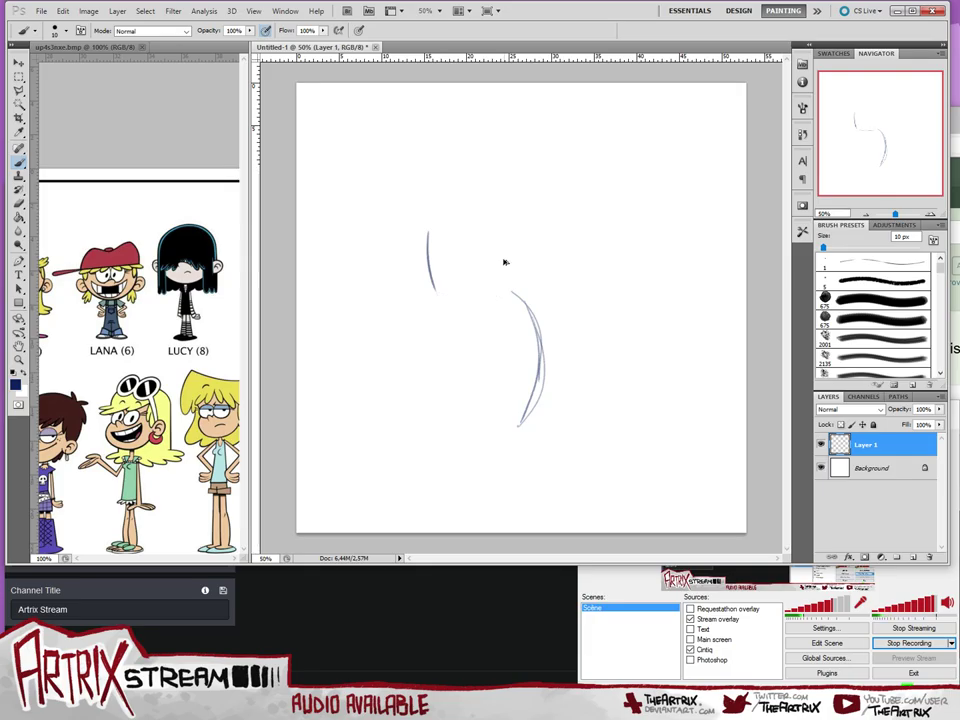
key("ctrl+z")
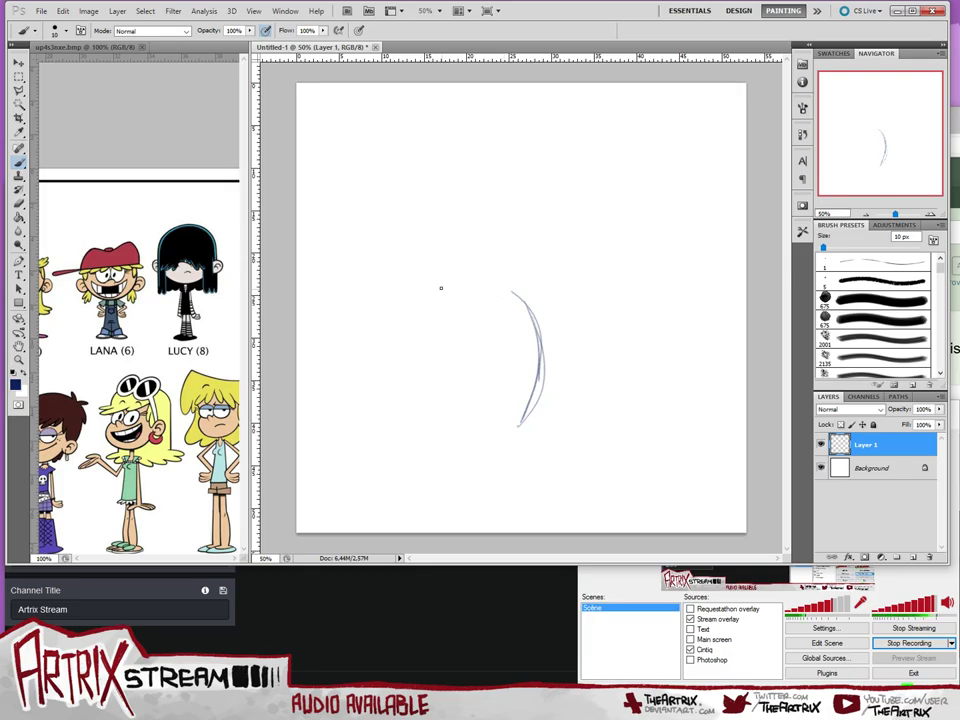
- Sketch the head as a squarish face plane above the curve, with a rounded cranium and side plane on its right
mouse_move(433, 237)
left_mouse_down()
mouse_move(450, 301)
mouse_move(481, 302)
mouse_move(502, 293)
mouse_move(500, 226)
left_mouse_up()
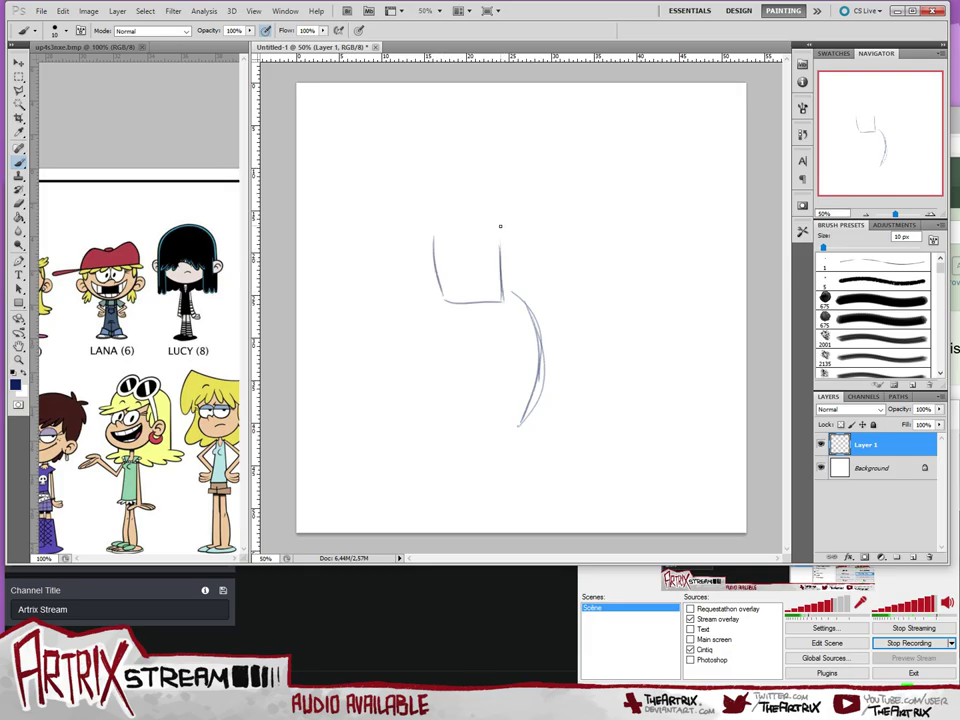
left_click_drag(442, 224, 500, 225)
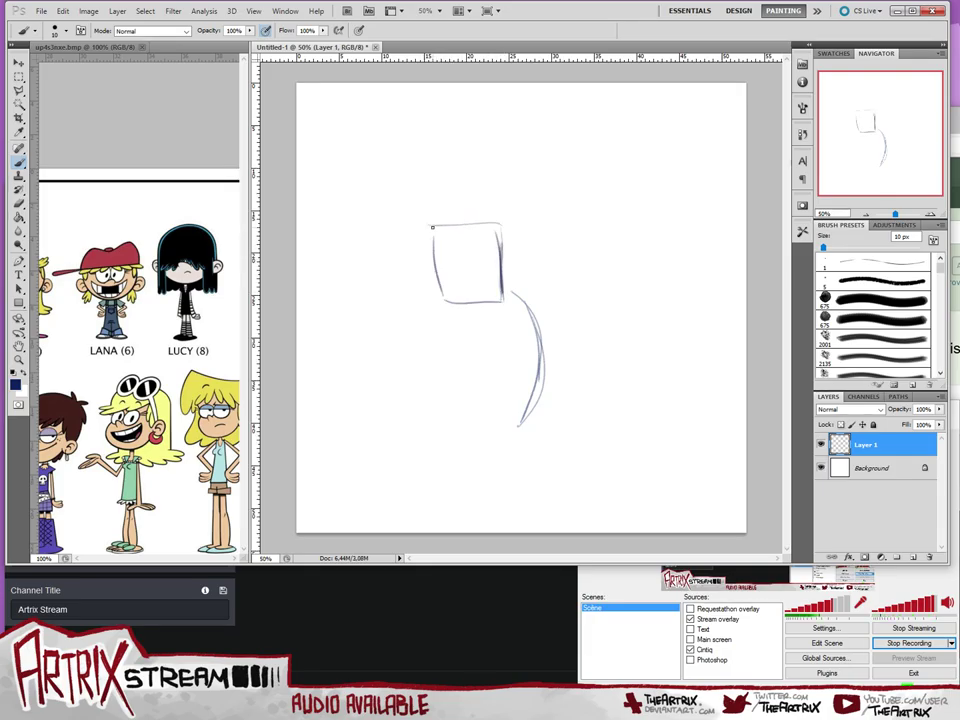
mouse_move(430, 249)
left_mouse_down()
mouse_move(436, 280)
mouse_move(460, 304)
left_mouse_up()
mouse_move(501, 217)
left_mouse_down()
mouse_move(536, 248)
mouse_move(523, 274)
mouse_move(534, 222)
mouse_move(538, 242)
left_mouse_up()
mouse_move(428, 269)
left_mouse_down()
mouse_move(433, 228)
mouse_move(468, 207)
mouse_move(528, 210)
left_mouse_up()
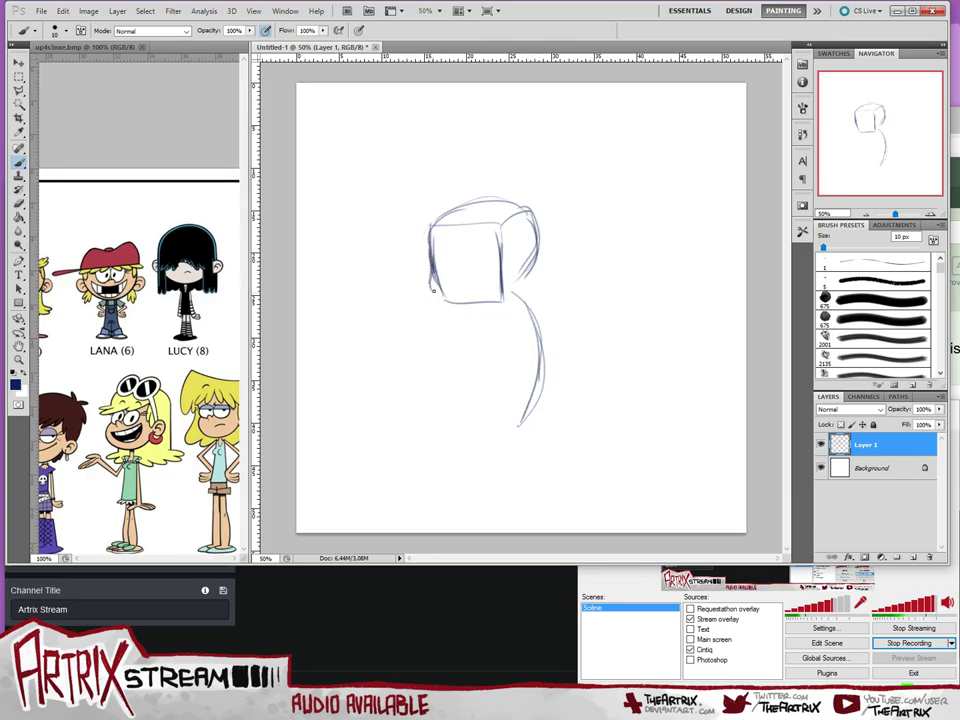
- Round off the bottom of the head with a curved jaw line running beneath the face plane
key("ctrl+z")
mouse_move(433, 276)
left_mouse_down()
mouse_move(448, 304)
mouse_move(480, 315)
left_mouse_up()
key("ctrl+alt+z")
key("ctrl+alt+z")
mouse_move(431, 278)
left_mouse_down()
mouse_move(489, 309)
mouse_move(478, 312)
mouse_move(511, 292)
left_mouse_up()
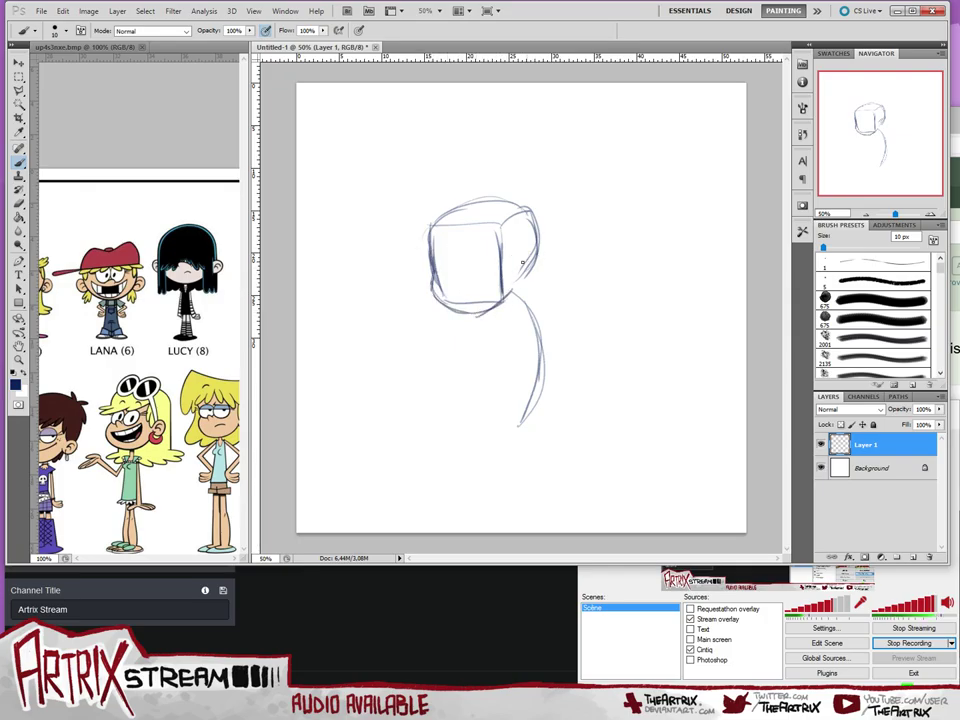
- Sketch a round, hatched ear on the head's side plane, a small far ear, and a curved nose mark on the face
mouse_move(516, 255)
left_mouse_down()
mouse_move(518, 296)
mouse_move(528, 257)
mouse_move(533, 283)
mouse_move(514, 292)
mouse_move(532, 260)
left_mouse_up()
key("ctrl+z")
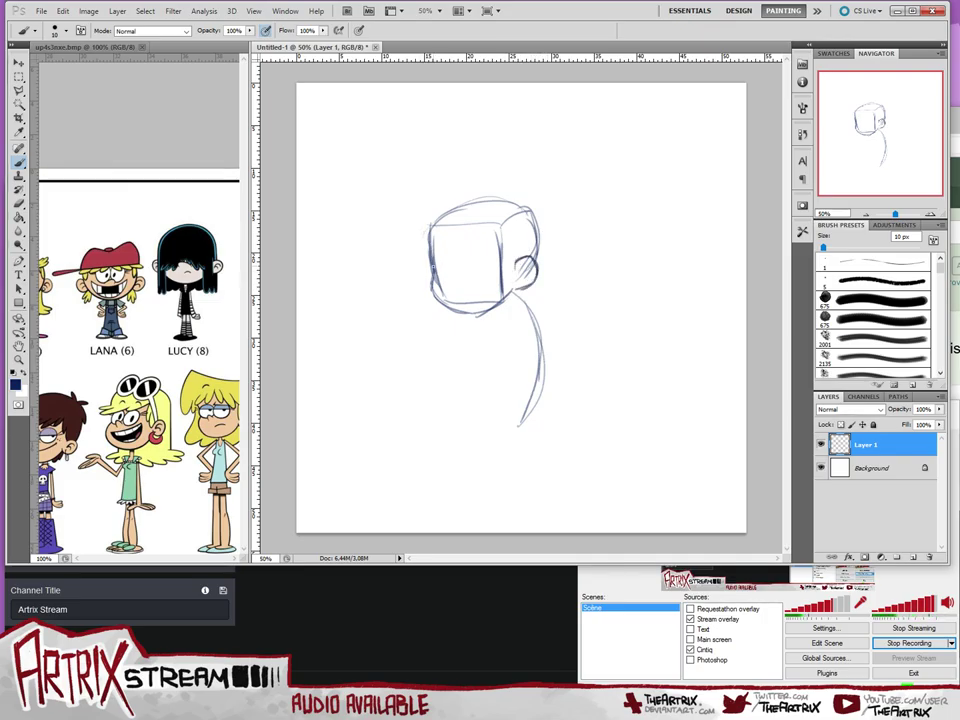
mouse_move(427, 268)
left_mouse_down()
mouse_move(476, 309)
mouse_move(433, 294)
left_mouse_up()
left_click_drag(451, 276, 465, 276)
- Sketch the shoulder line below the head and the torso's left edge and waist line along the curve
left_click_drag(502, 305, 540, 301)
key("ctrl+z")
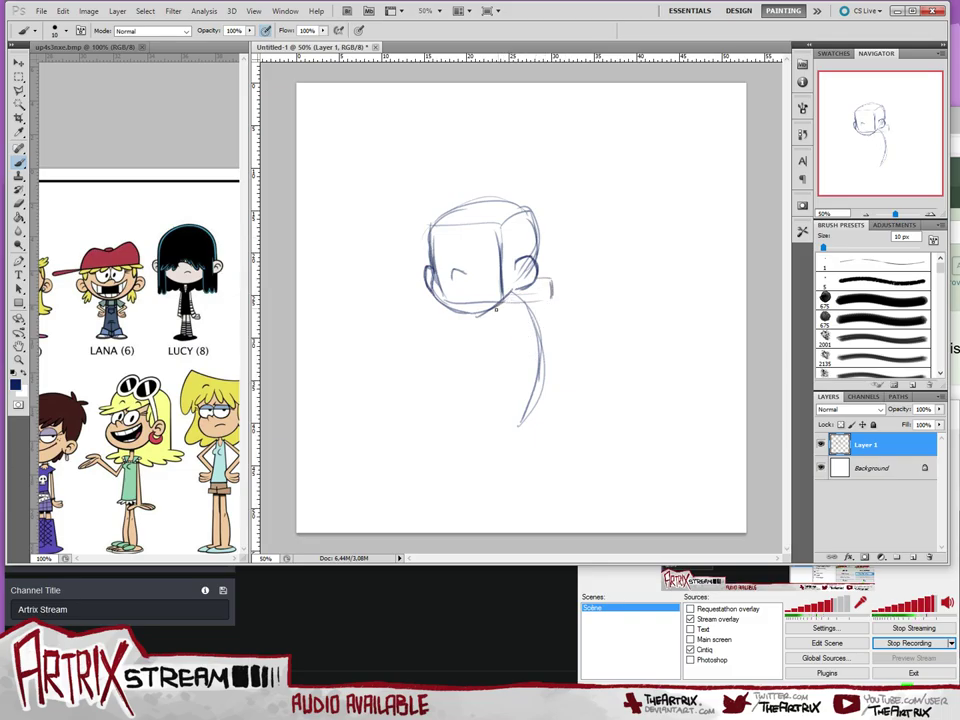
mouse_move(495, 309)
left_mouse_down()
mouse_move(523, 360)
mouse_move(555, 362)
left_mouse_up()
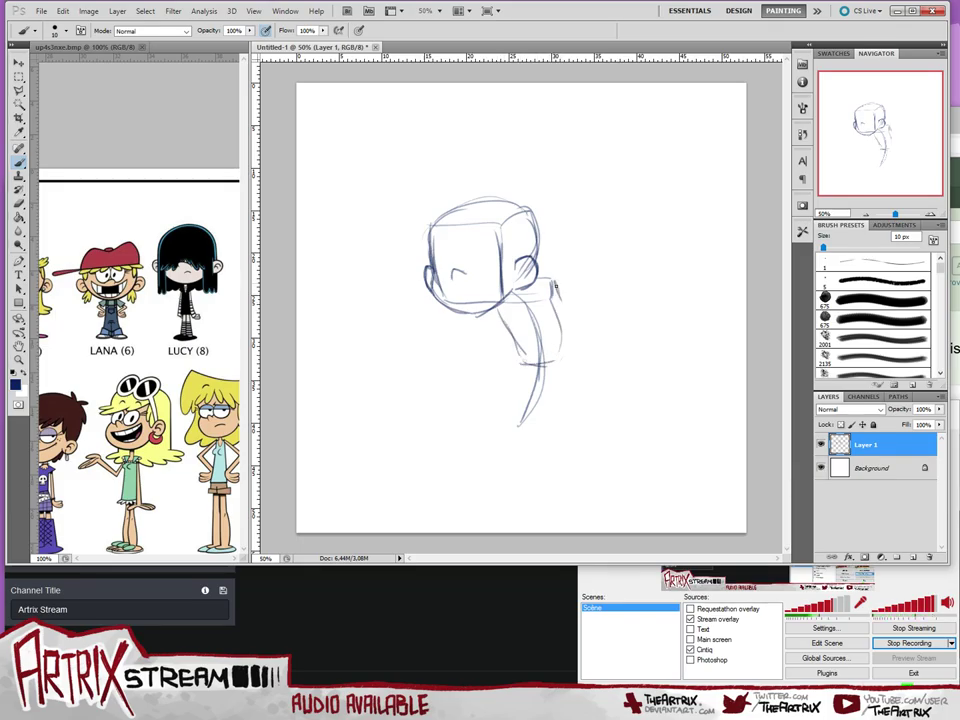
mouse_move(550, 283)
left_mouse_down()
mouse_move(566, 320)
mouse_move(558, 348)
left_mouse_up()
key("ctrl+alt+z")
key("ctrl+alt+z")
key("ctrl+alt+z")
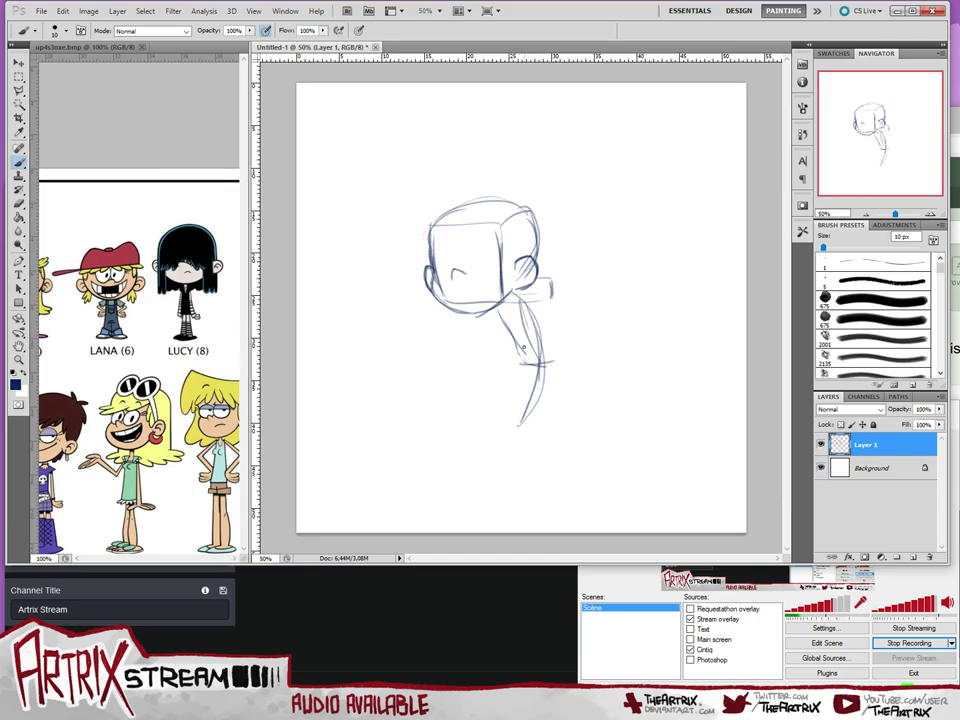
- Rework the waist line and close the torso with a rounded right edge running down from the shoulder
mouse_move(517, 310)
left_mouse_down()
mouse_move(538, 355)
mouse_move(521, 355)
mouse_move(525, 363)
mouse_move(534, 350)
mouse_move(564, 360)
left_mouse_up()
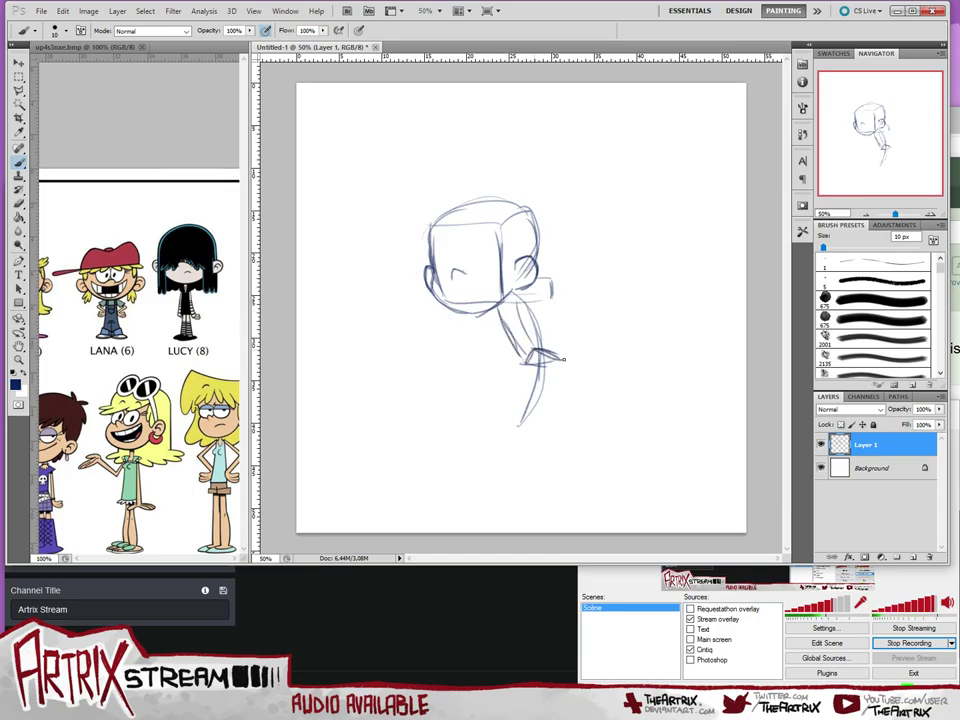
key("ctrl+alt+z")
key("ctrl+alt+z")
key("ctrl+alt+z")
left_click_drag(521, 362, 548, 357)
mouse_move(563, 355)
left_mouse_down()
mouse_move(565, 320)
mouse_move(558, 294)
mouse_move(563, 330)
mouse_move(555, 277)
mouse_move(565, 326)
left_mouse_up()
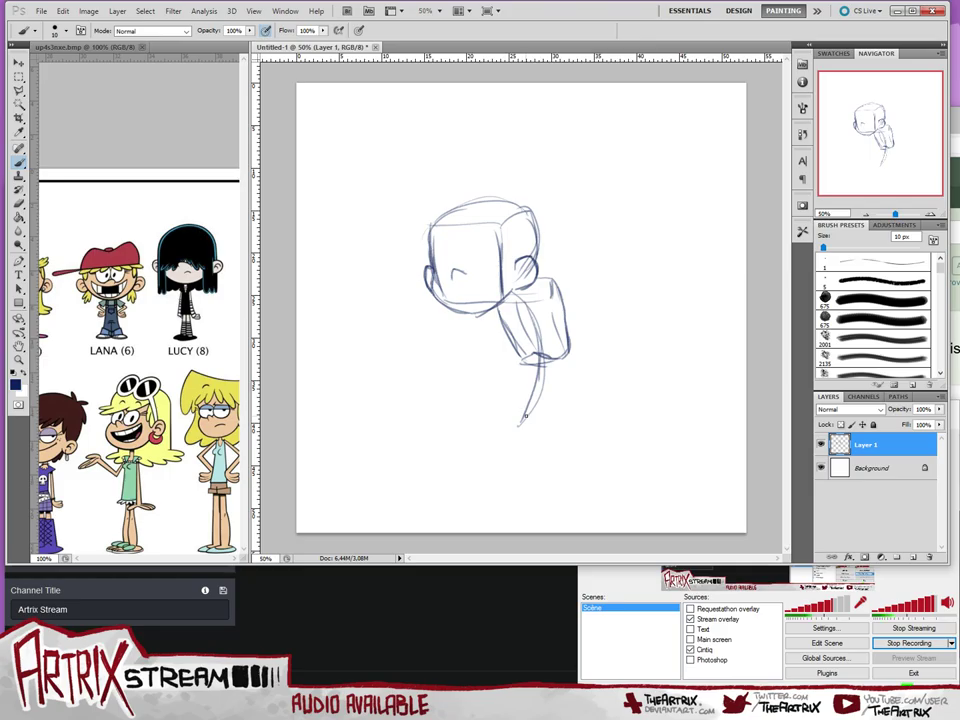
- Sketch a flared skirt block beneath the torso and join it to the waist with two short side lines
left_click_drag(503, 414, 514, 365)
key("ctrl+z")
mouse_move(515, 381)
left_mouse_down()
mouse_move(564, 384)
mouse_move(493, 423)
mouse_move(559, 427)
mouse_move(565, 383)
mouse_move(575, 385)
mouse_move(557, 384)
mouse_move(562, 425)
left_mouse_up()
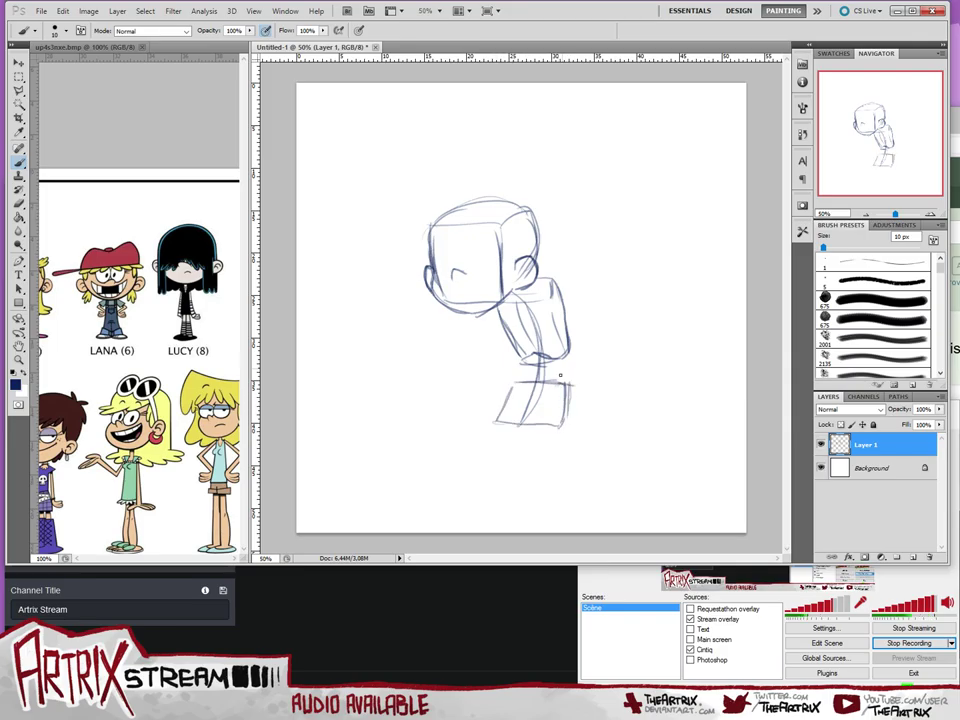
left_click_drag(564, 354, 562, 390)
left_click_drag(524, 353, 514, 389)
mouse_move(522, 425)
left_mouse_down()
mouse_move(568, 401)
mouse_move(494, 353)
mouse_move(513, 427)
left_mouse_up()
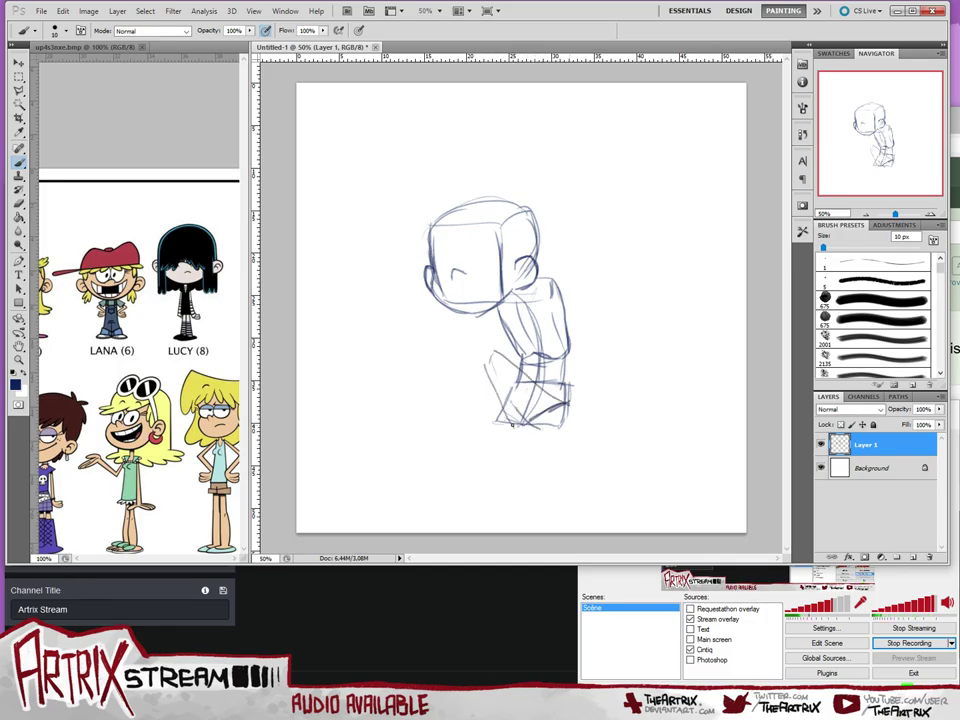
key("ctrl+alt+z")
key("ctrl+alt+z")
key("ctrl+alt+z")
key("ctrl+alt+z")
key("ctrl+alt+z")
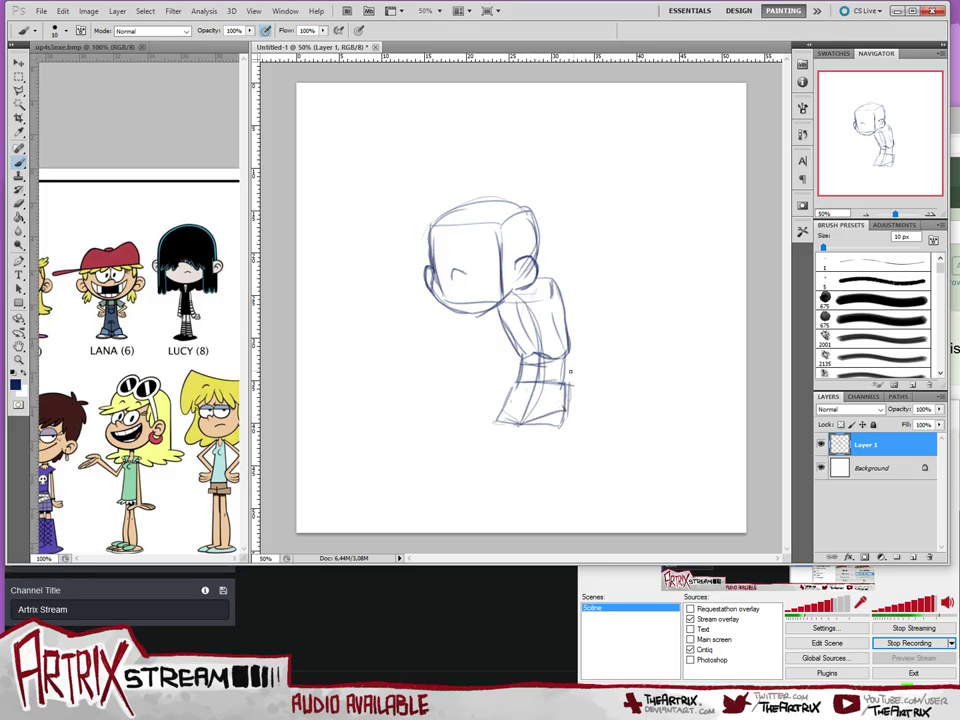
- Try to sketch a seated pose with a raised thigh across the hips, bent knees and lower legs in front
mouse_move(564, 410)
left_mouse_down()
mouse_move(492, 345)
mouse_move(494, 362)
left_mouse_up()
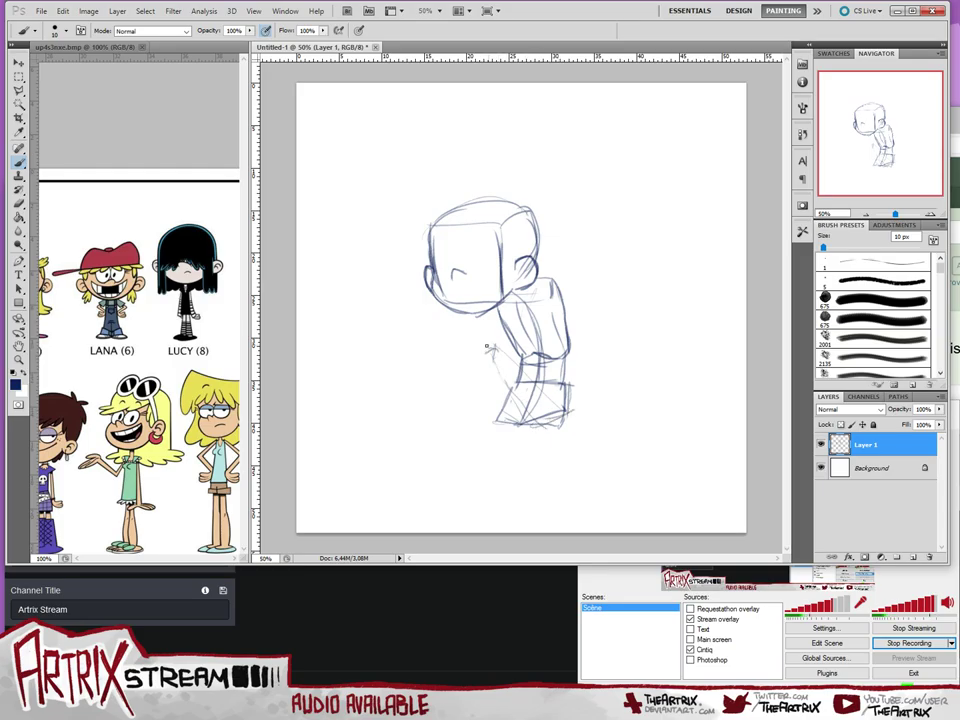
left_click_drag(468, 364, 488, 350)
left_click_drag(470, 372, 488, 428)
mouse_move(485, 370)
left_mouse_down()
mouse_move(505, 432)
mouse_move(506, 366)
mouse_move(511, 398)
mouse_move(492, 408)
mouse_move(515, 434)
left_mouse_up()
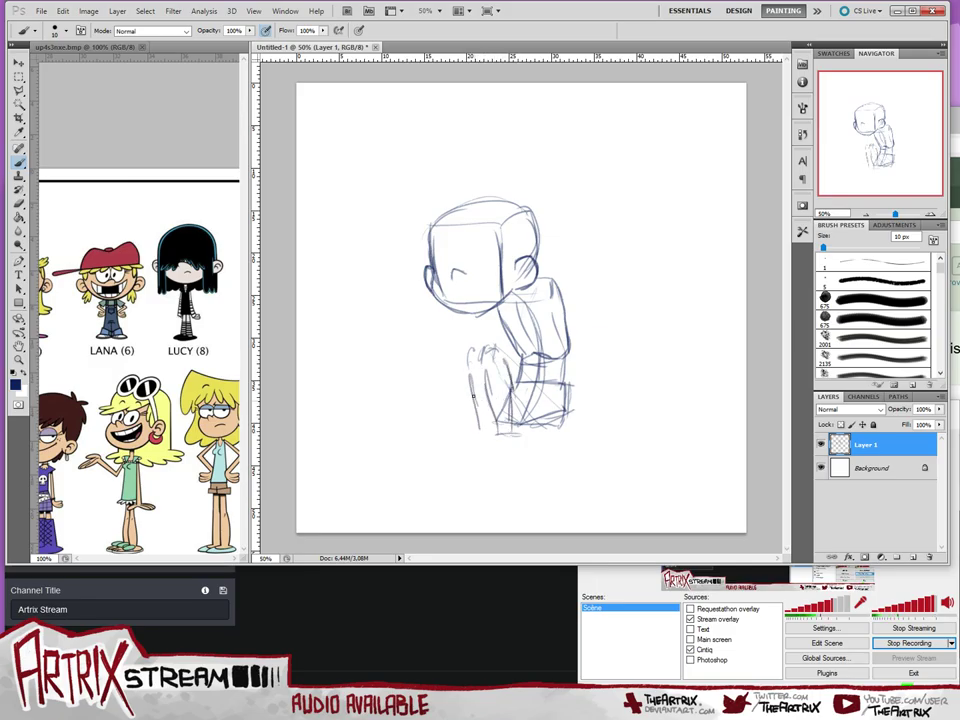
mouse_move(475, 392)
left_mouse_down()
mouse_move(488, 437)
mouse_move(460, 356)
mouse_move(466, 350)
mouse_move(462, 365)
mouse_move(470, 347)
mouse_move(490, 354)
mouse_move(481, 345)
mouse_move(504, 353)
mouse_move(531, 378)
mouse_move(541, 411)
mouse_move(563, 416)
mouse_move(519, 427)
mouse_move(543, 433)
mouse_move(567, 417)
mouse_move(513, 431)
left_mouse_up()
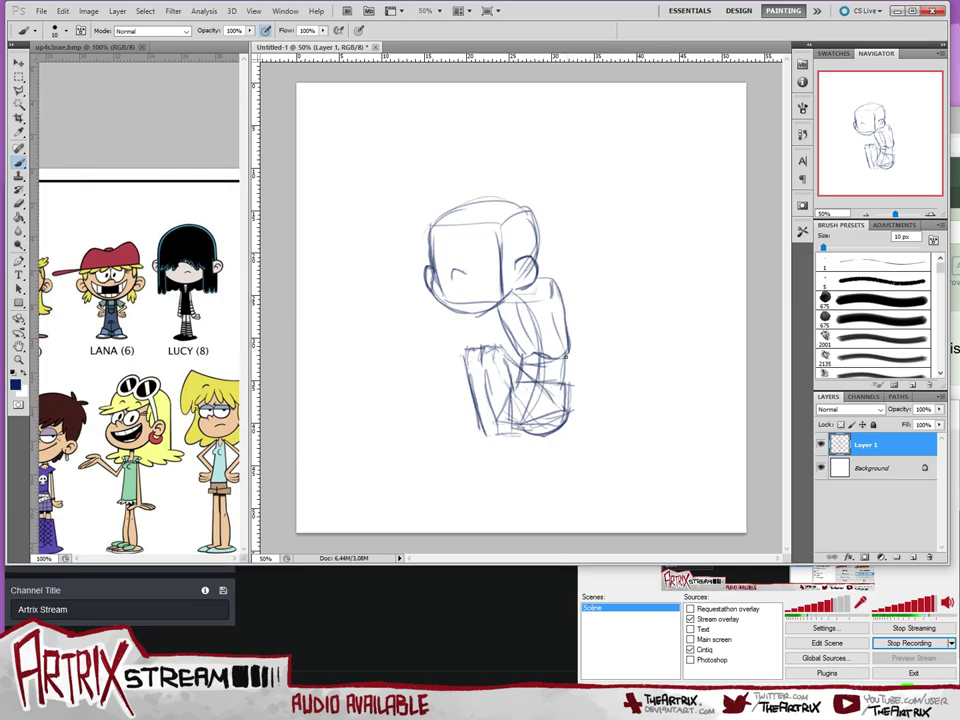
- Curve the back of the hips outward from the torso's rear edge and add a line along the top of the thigh
left_click_drag(556, 382, 582, 430)
mouse_move(504, 349)
left_mouse_down()
mouse_move(570, 394)
mouse_move(574, 414)
mouse_move(568, 355)
left_mouse_up()
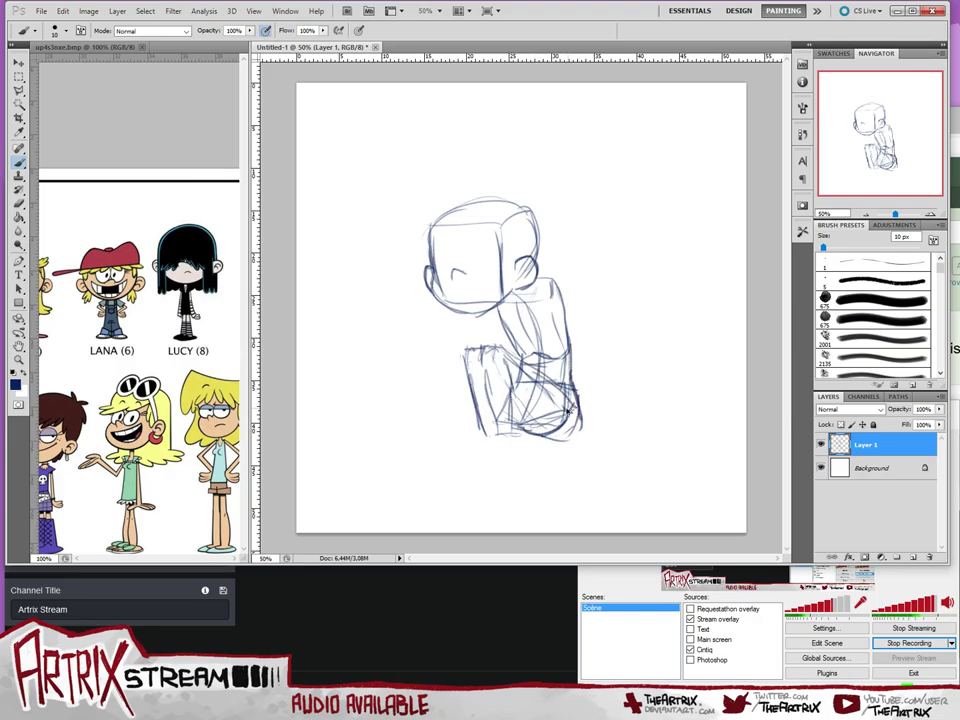
mouse_move(525, 431)
left_mouse_down()
mouse_move(572, 432)
mouse_move(578, 398)
mouse_move(574, 419)
mouse_move(566, 366)
left_mouse_up()
key("ctrl+z")
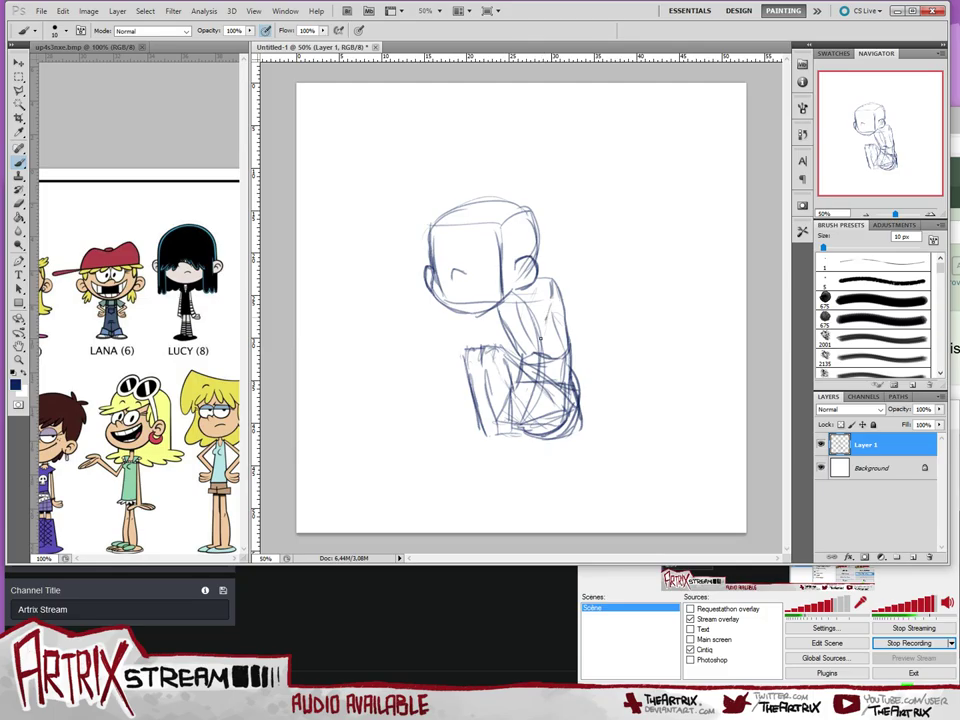
mouse_move(549, 308)
left_mouse_down()
mouse_move(536, 360)
mouse_move(553, 351)
mouse_move(568, 300)
left_mouse_up()
key("ctrl+z")
mouse_move(550, 360)
left_mouse_down()
mouse_move(567, 298)
mouse_move(557, 281)
mouse_move(554, 348)
left_mouse_up()
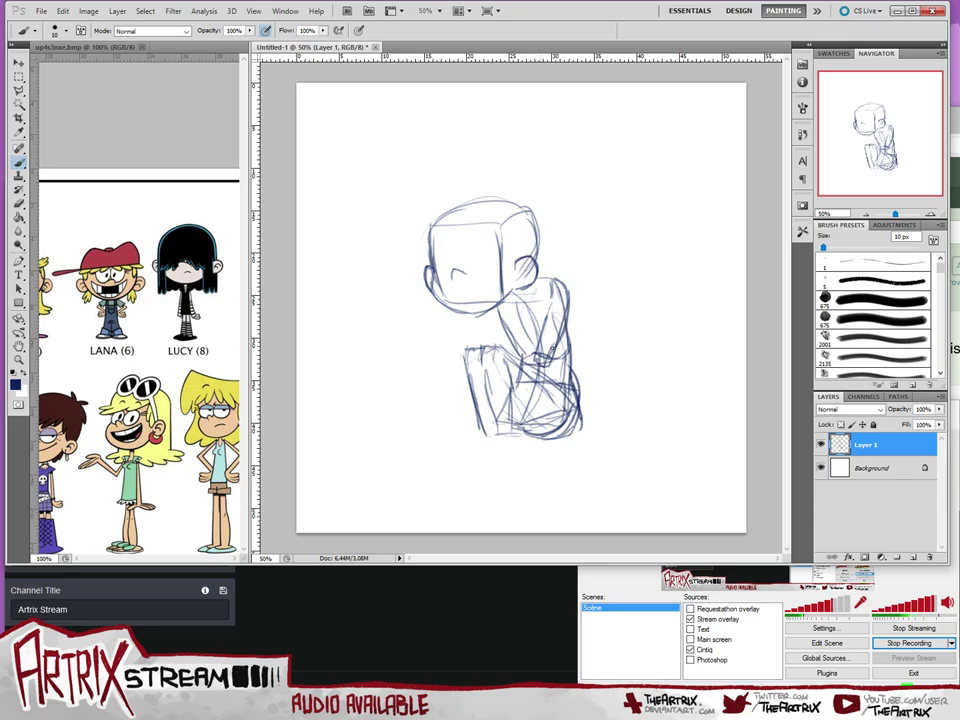
mouse_move(547, 350)
left_mouse_down()
mouse_move(511, 336)
mouse_move(514, 354)
mouse_move(545, 362)
mouse_move(512, 354)
mouse_move(508, 322)
left_mouse_up()
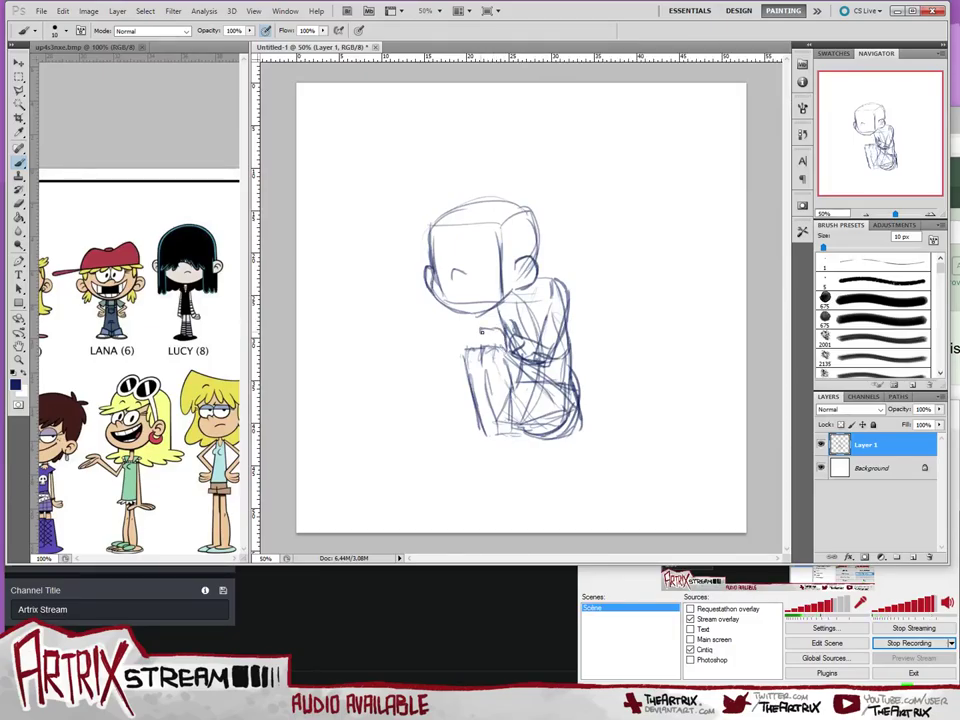
mouse_move(482, 331)
left_mouse_down()
mouse_move(500, 342)
mouse_move(489, 346)
left_mouse_up()
mouse_move(506, 329)
left_mouse_down()
mouse_move(498, 309)
mouse_move(434, 325)
mouse_move(411, 314)
mouse_move(429, 355)
mouse_move(445, 325)
mouse_move(479, 313)
mouse_move(420, 305)
mouse_move(431, 348)
left_mouse_up()
key("ctrl+alt+z")
key("ctrl+alt+z")
key("ctrl+alt+z")
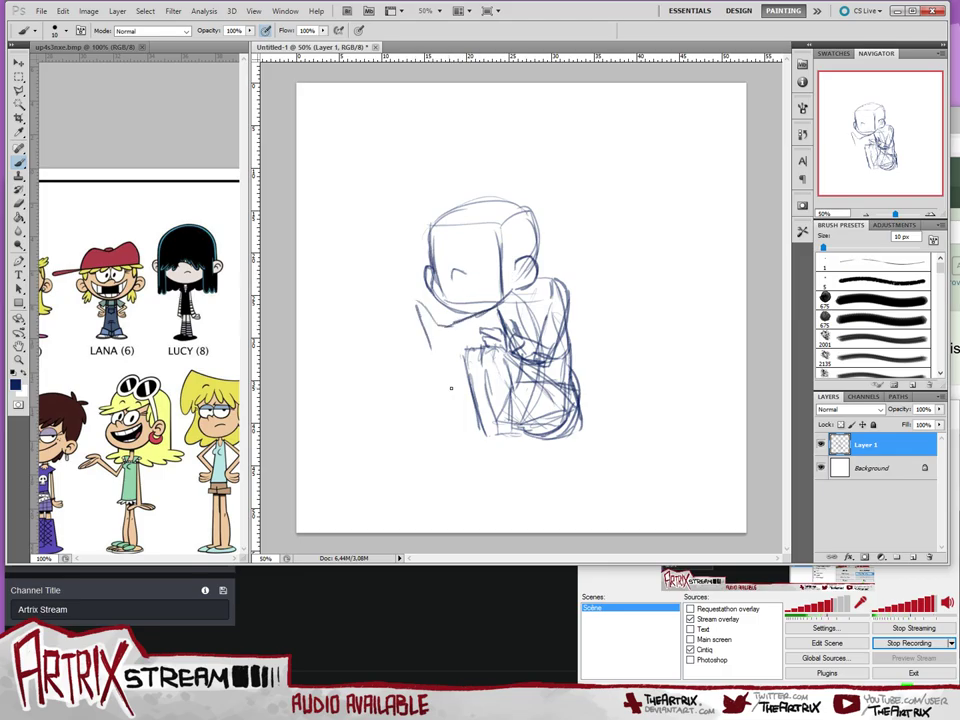
key("ctrl+alt+z")
key("ctrl+alt+z")
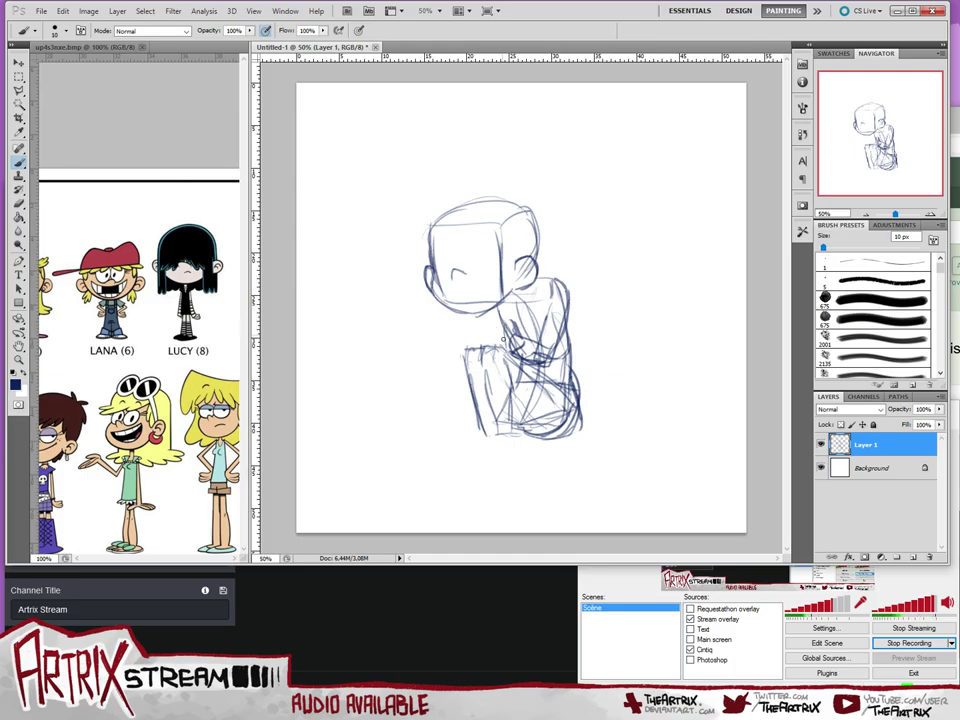
key("ctrl+alt+z")
key("ctrl+alt+z")
key("ctrl+alt+z")
key("ctrl+alt+z")
mouse_move(542, 337)
left_mouse_down()
mouse_move(546, 320)
mouse_move(563, 335)
left_mouse_up()
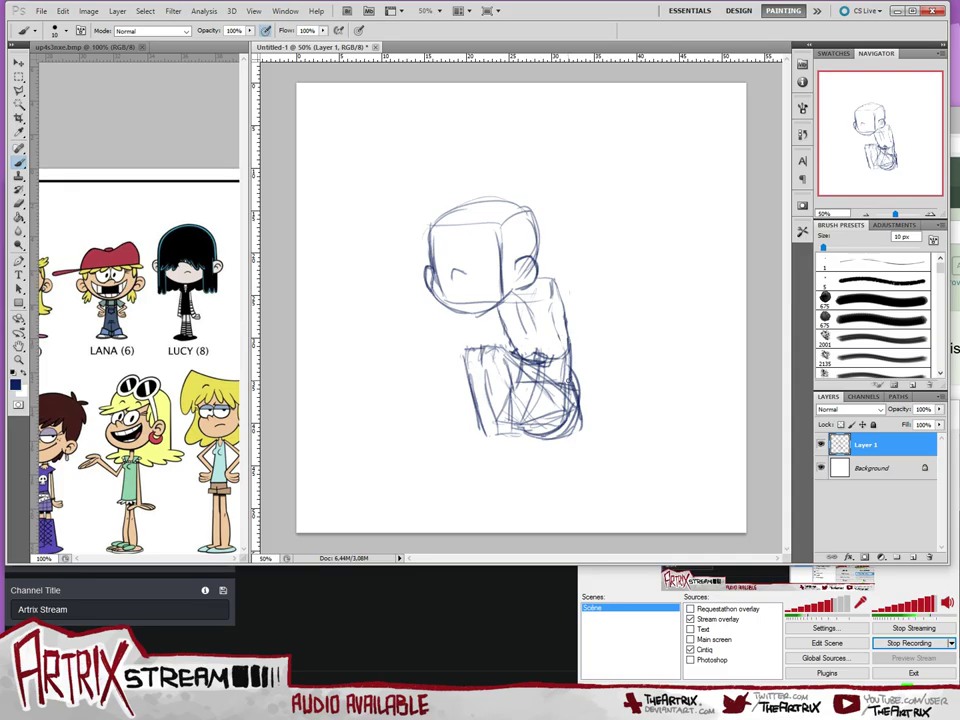
left_click_drag(568, 346, 575, 421)
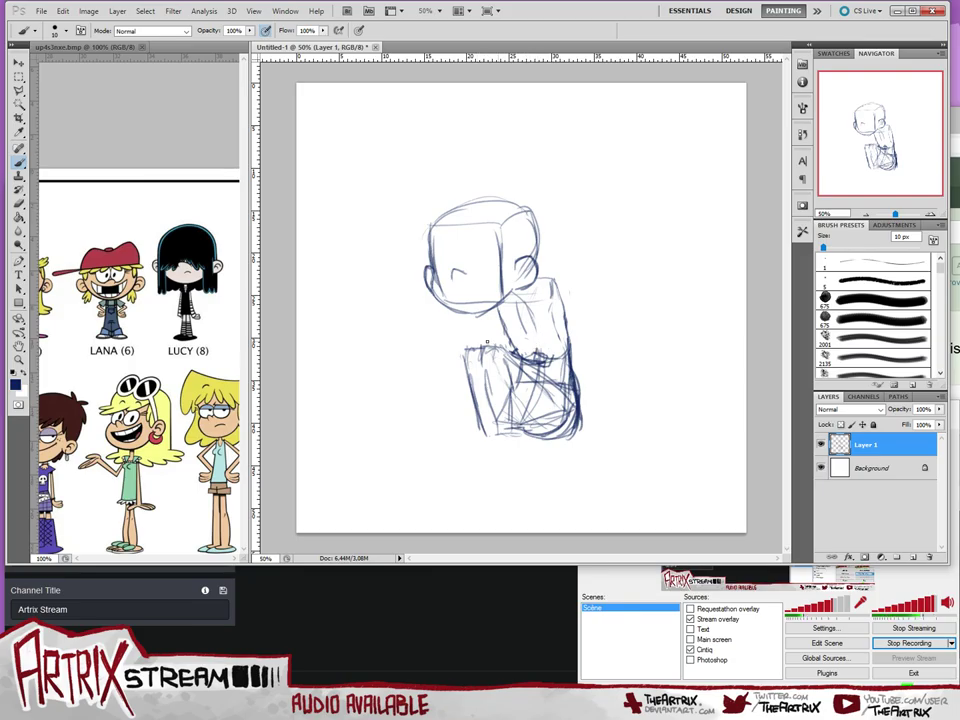
left_click_drag(420, 309, 453, 327)
mouse_move(452, 328)
left_mouse_down()
mouse_move(506, 312)
mouse_move(516, 355)
left_mouse_up()
key("ctrl+z")
key("ctrl+alt+z")
key("ctrl+alt+z")
key("ctrl+alt+z")
key("ctrl+alt+z")
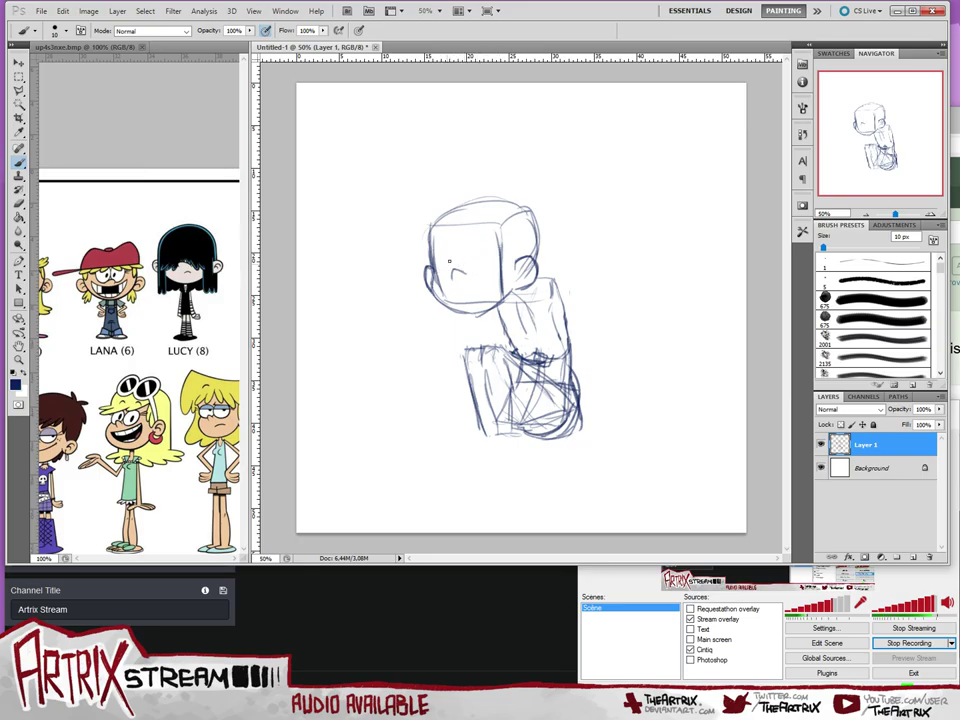
- Sketch a jagged fringe across the face and a rounded hair outline from the crown down the far side
mouse_move(447, 264)
left_mouse_down()
mouse_move(486, 254)
mouse_move(466, 271)
mouse_move(472, 260)
mouse_move(497, 283)
mouse_move(516, 252)
left_mouse_up()
key("ctrl+z")
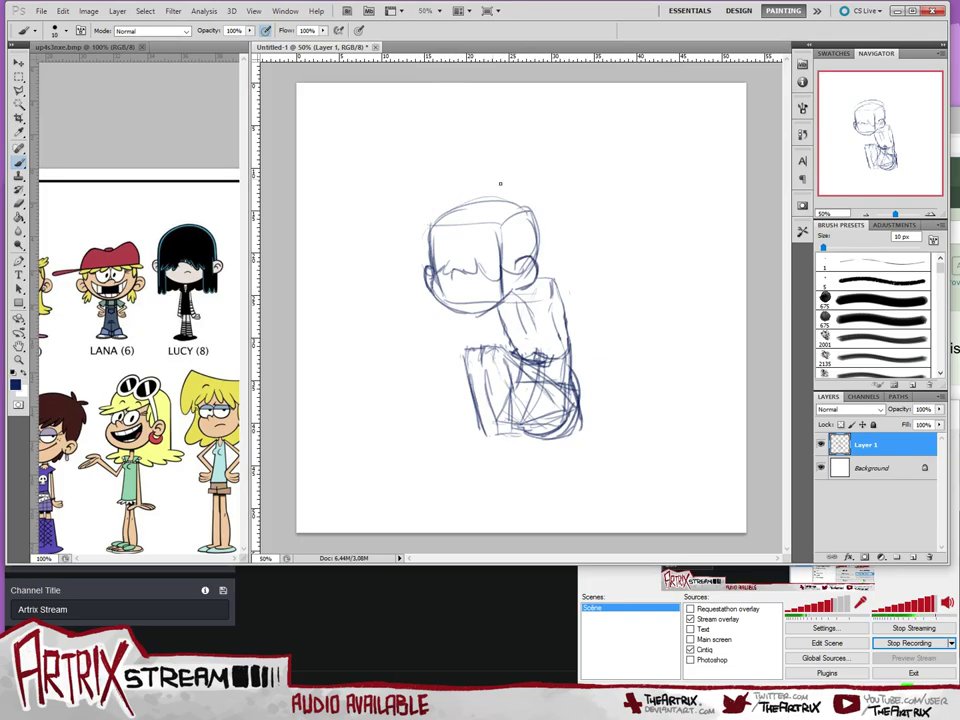
left_click_drag(527, 210, 430, 234)
key("ctrl+z")
mouse_move(518, 207)
left_mouse_down()
mouse_move(431, 218)
mouse_move(424, 247)
left_mouse_up()
key("ctrl+z")
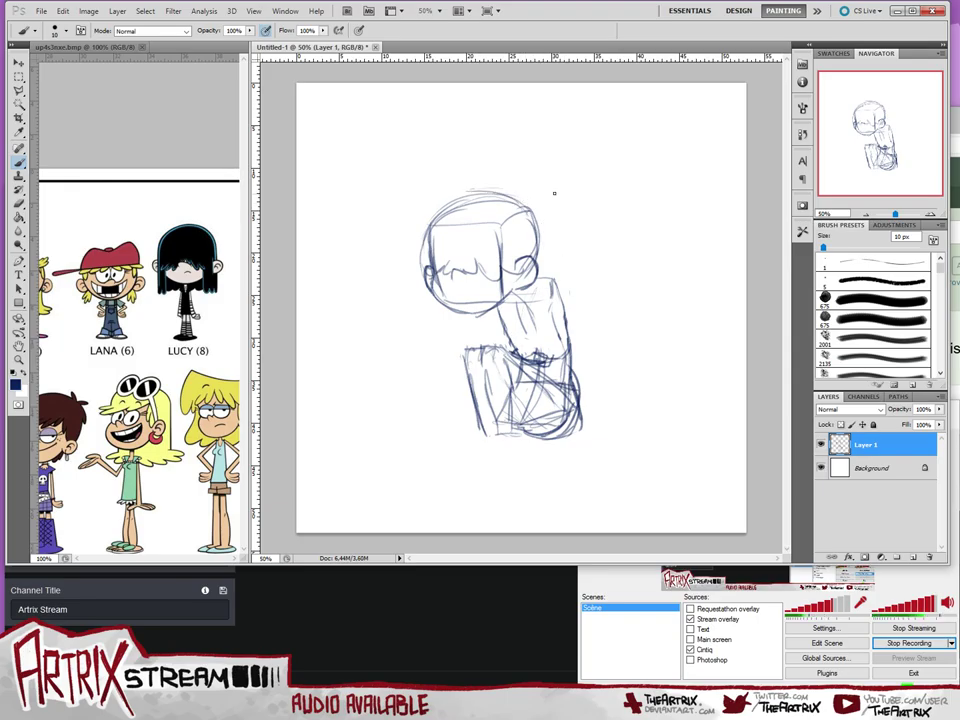
- Extend the hair outline from the crown down around the back of the head past the near ear
mouse_move(473, 191)
left_mouse_down()
mouse_move(527, 210)
mouse_move(546, 258)
left_mouse_up()
key("ctrl+z")
mouse_move(508, 196)
left_mouse_down()
mouse_move(550, 250)
mouse_move(546, 227)
mouse_move(547, 262)
left_mouse_up()
key("ctrl+z")
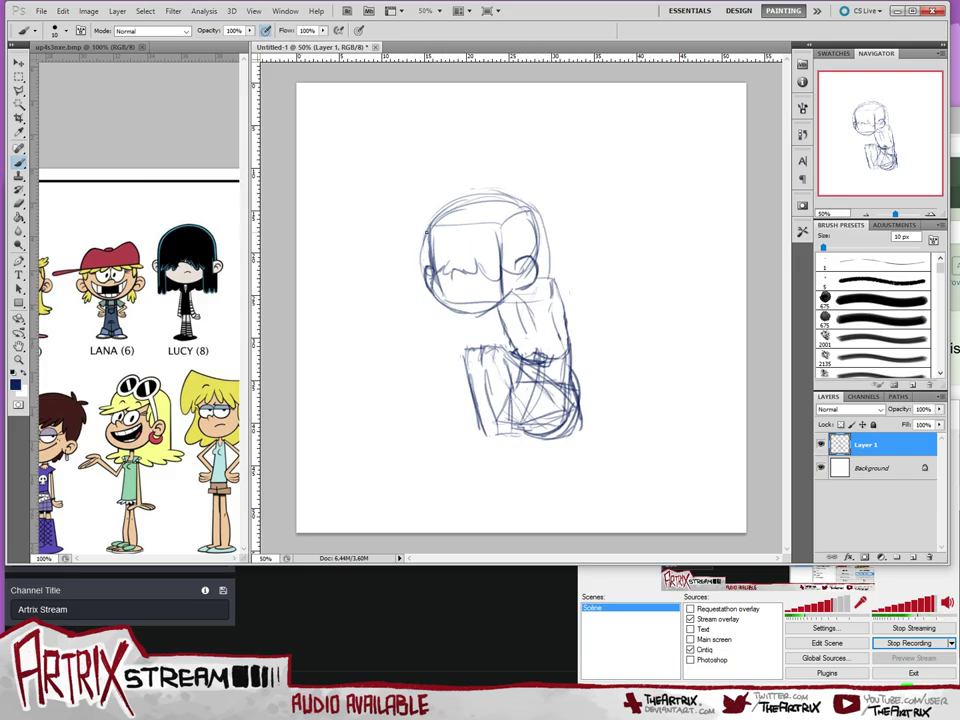
- Sketch a long pointed hair lock hanging down the far side of the face to below the jaw
mouse_move(421, 243)
left_mouse_down()
mouse_move(417, 291)
mouse_move(426, 342)
left_mouse_up()
key("ctrl+z")
mouse_move(424, 237)
left_mouse_down()
mouse_move(419, 306)
mouse_move(430, 346)
left_mouse_up()
key("ctrl+z")
left_click_drag(418, 294, 425, 340)
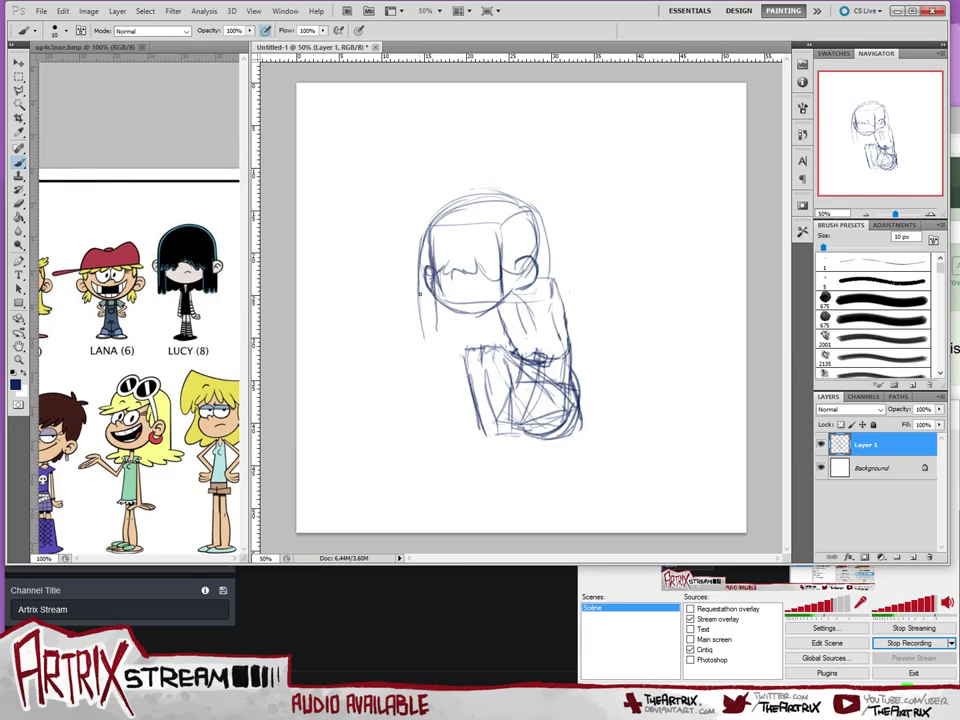
mouse_move(418, 289)
left_mouse_down()
mouse_move(423, 337)
mouse_move(431, 314)
mouse_move(431, 336)
mouse_move(436, 304)
left_mouse_up()
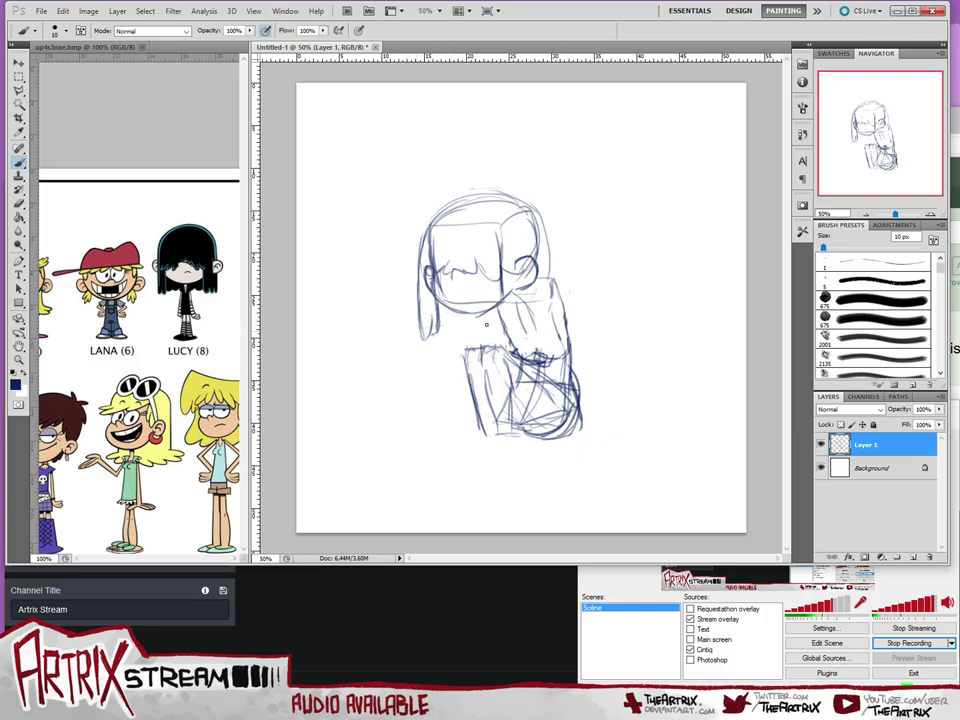
- Sketch the hair ends beneath the chin, strands over the near shoulder, and the hair's back edge down to the shoulder
left_click_drag(444, 324, 505, 326)
mouse_move(521, 247)
left_mouse_down()
mouse_move(507, 308)
mouse_move(513, 284)
mouse_move(513, 333)
mouse_move(530, 283)
left_mouse_up()
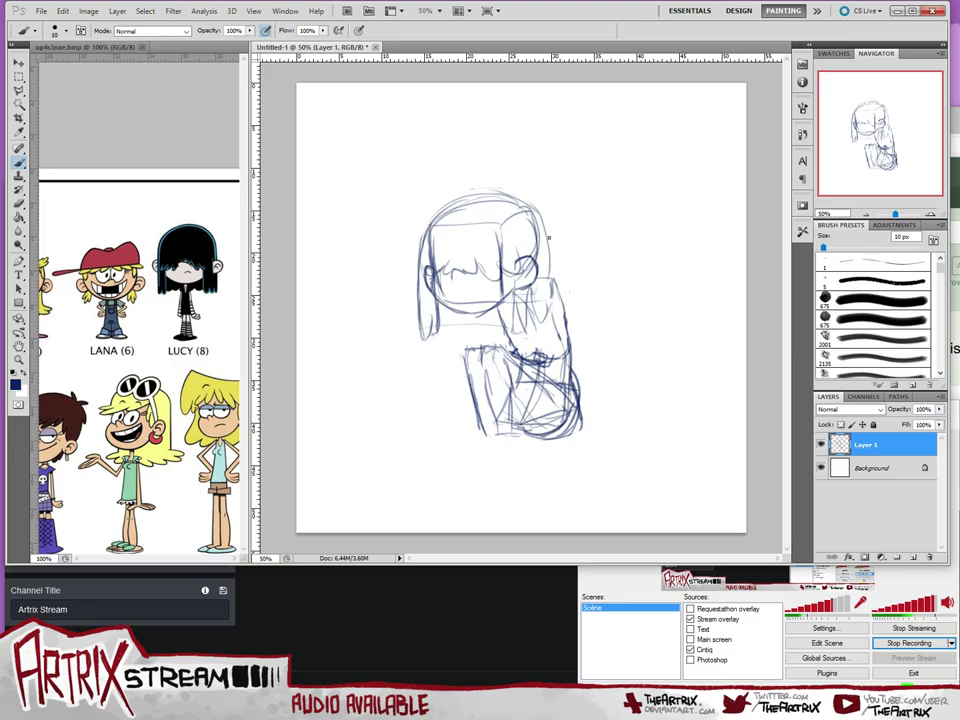
left_click_drag(549, 238, 556, 286)
mouse_move(440, 310)
left_mouse_down()
mouse_move(451, 321)
mouse_move(493, 322)
left_mouse_up()
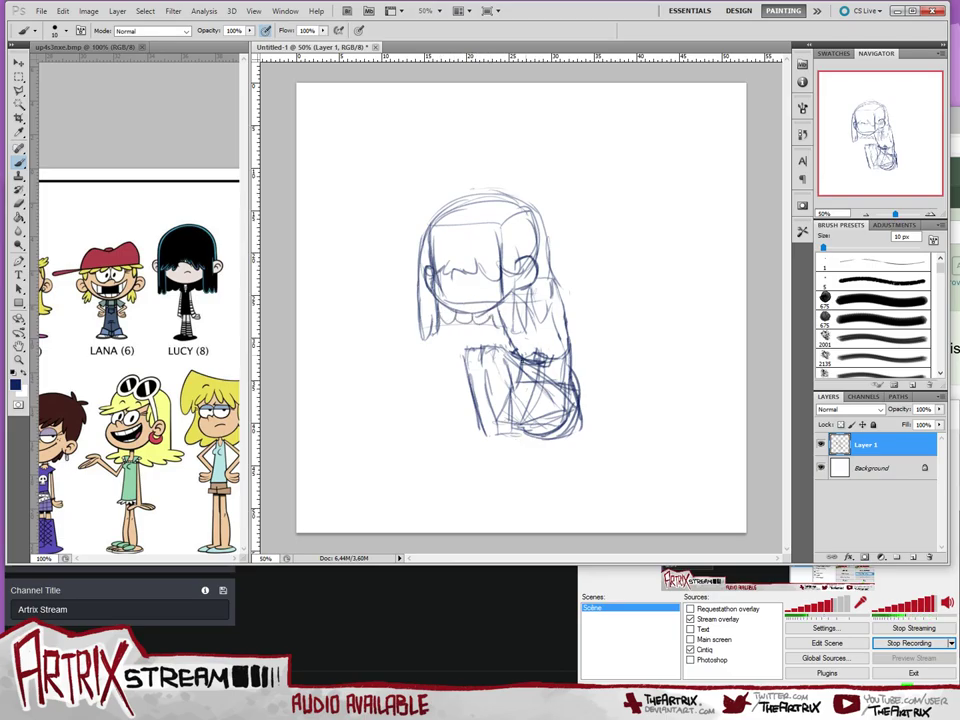
- Erase the bent legs and the crossing thigh and hip lines, leaving the flared skirt block below the waist
key("ctrl+alt+z")
key("ctrl+alt+z")
key("ctrl+alt+z")
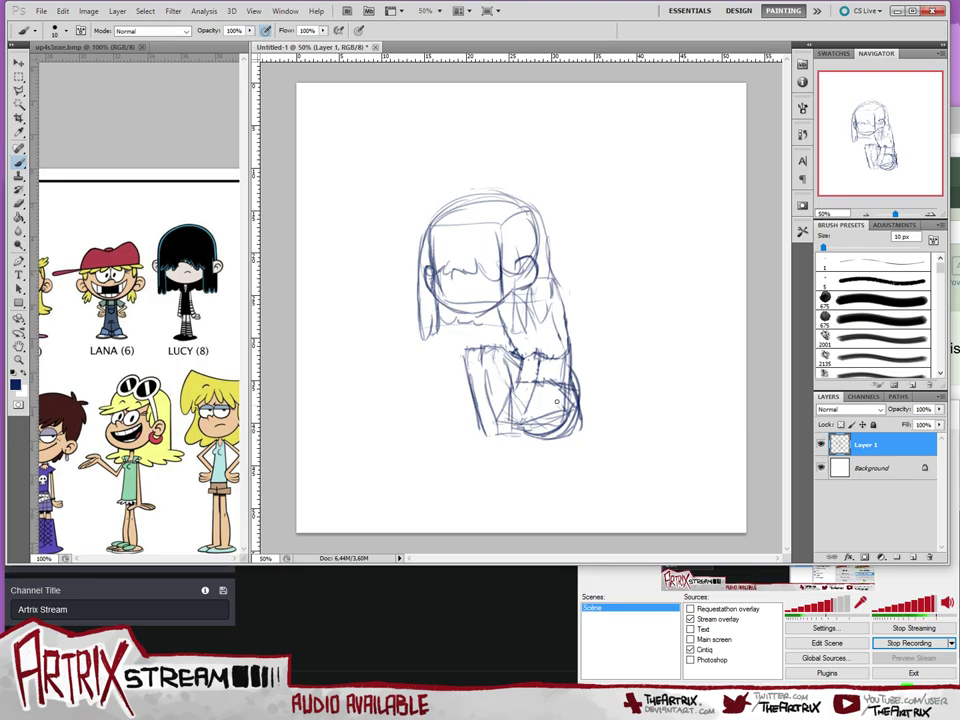
key("ctrl+z")
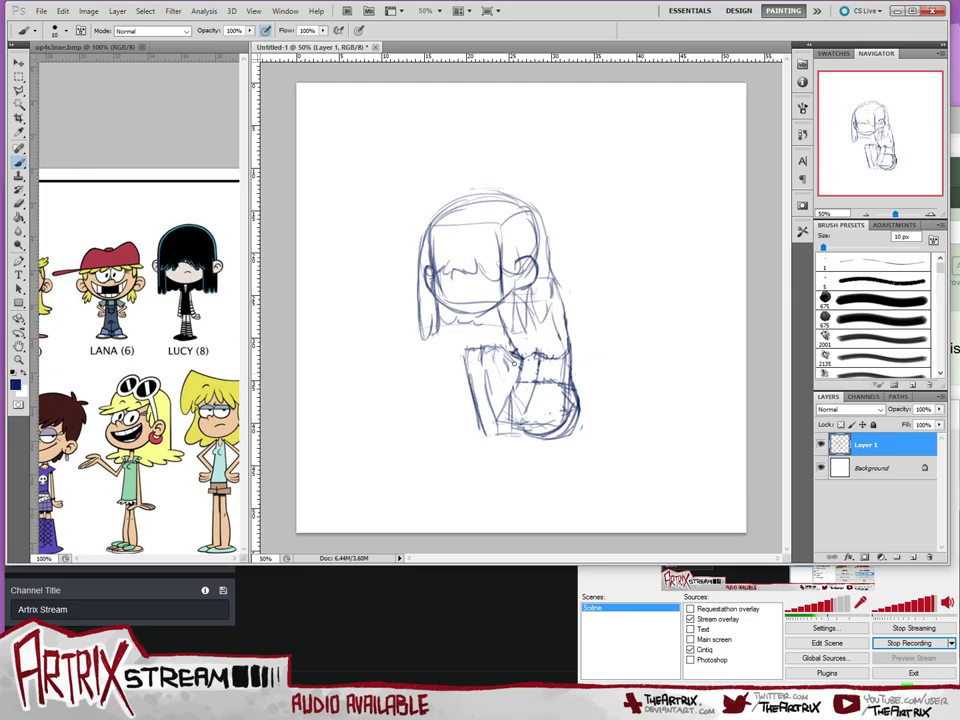
mouse_move(486, 350)
left_mouse_down()
mouse_move(465, 349)
mouse_move(478, 428)
left_mouse_up()
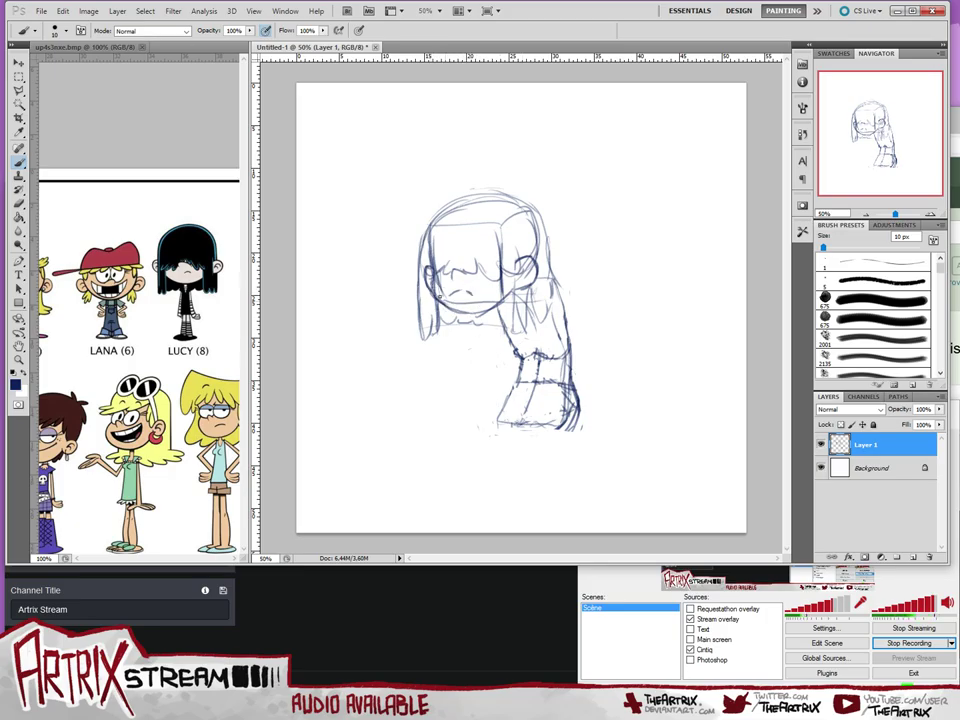
- Darken the far hair lock beside the face and add a pointed lock hanging in front of the near ear
left_click_drag(425, 228, 429, 340)
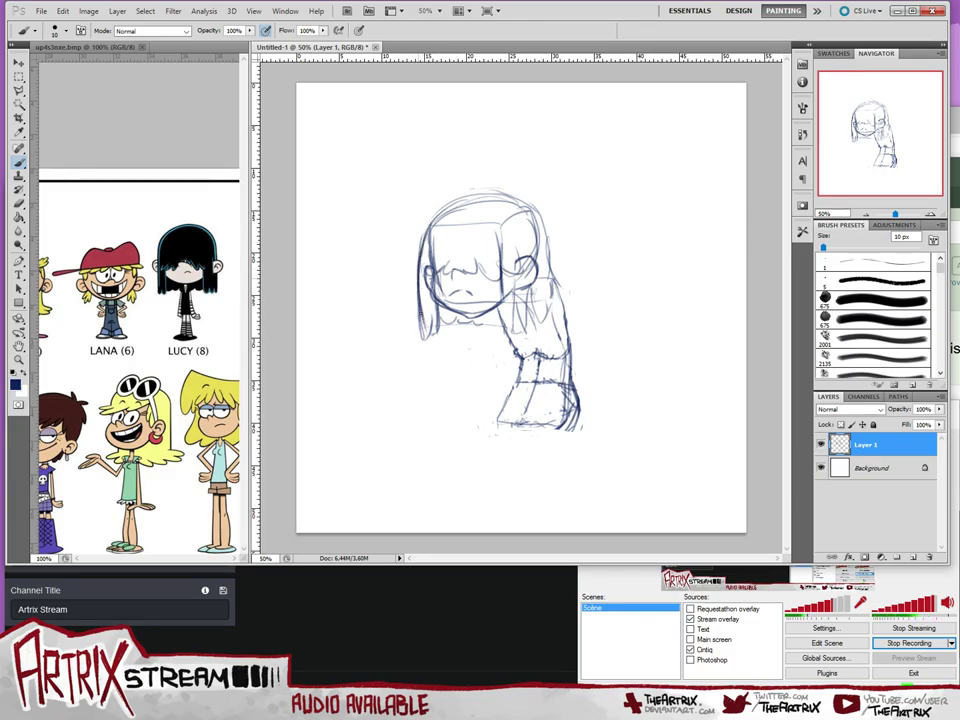
mouse_move(419, 290)
left_mouse_down()
mouse_move(429, 336)
mouse_move(436, 316)
mouse_move(449, 324)
left_mouse_up()
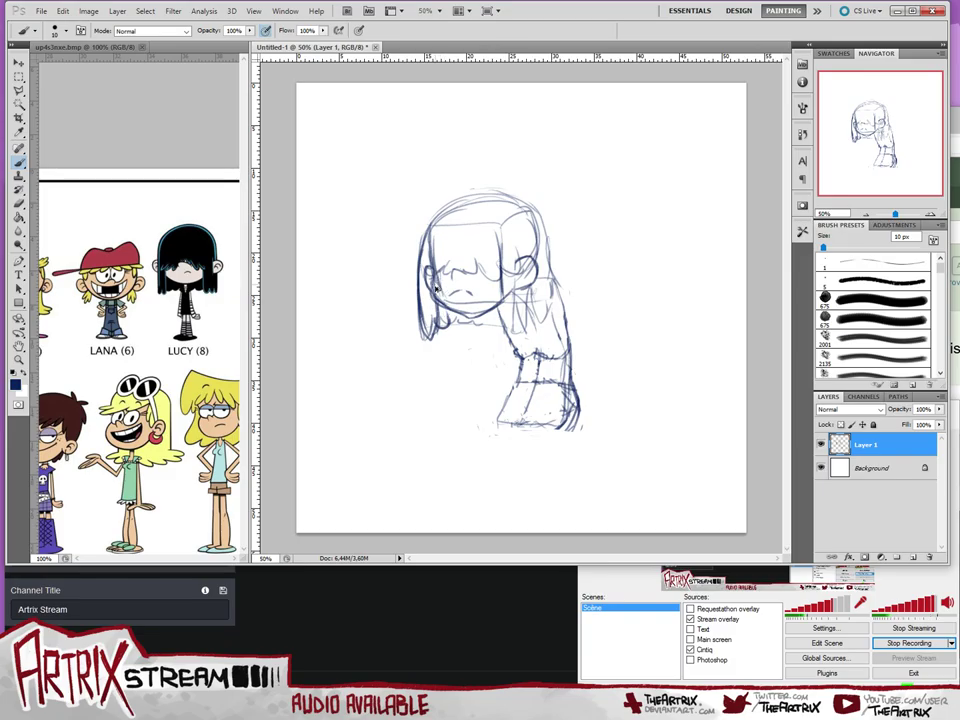
key("ctrl+z")
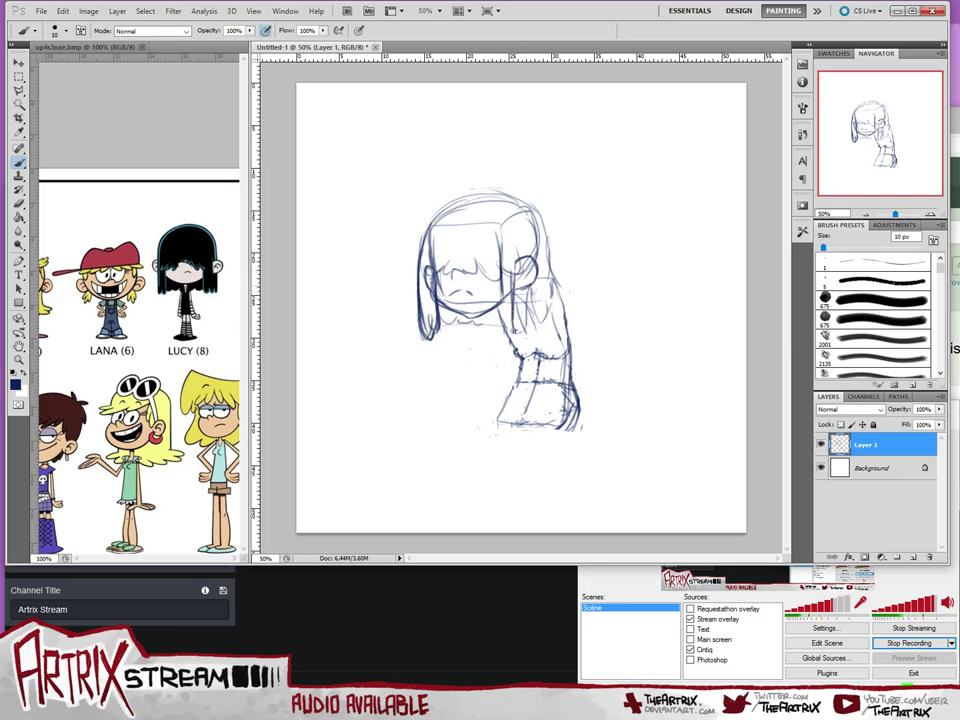
mouse_move(514, 331)
left_mouse_down()
mouse_move(529, 309)
mouse_move(530, 325)
mouse_move(550, 289)
mouse_move(524, 303)
mouse_move(516, 335)
left_mouse_up()
key("ctrl+alt+z")
key("ctrl+alt+z")
key("ctrl+alt+z")
- Rework the hair's far edge up toward the crown and clear the far ear and face-plane edge inside it
mouse_move(419, 289)
left_mouse_down()
mouse_move(423, 231)
mouse_move(455, 198)
left_mouse_up()
key("ctrl+alt+z")
left_click_drag(418, 252, 448, 203)
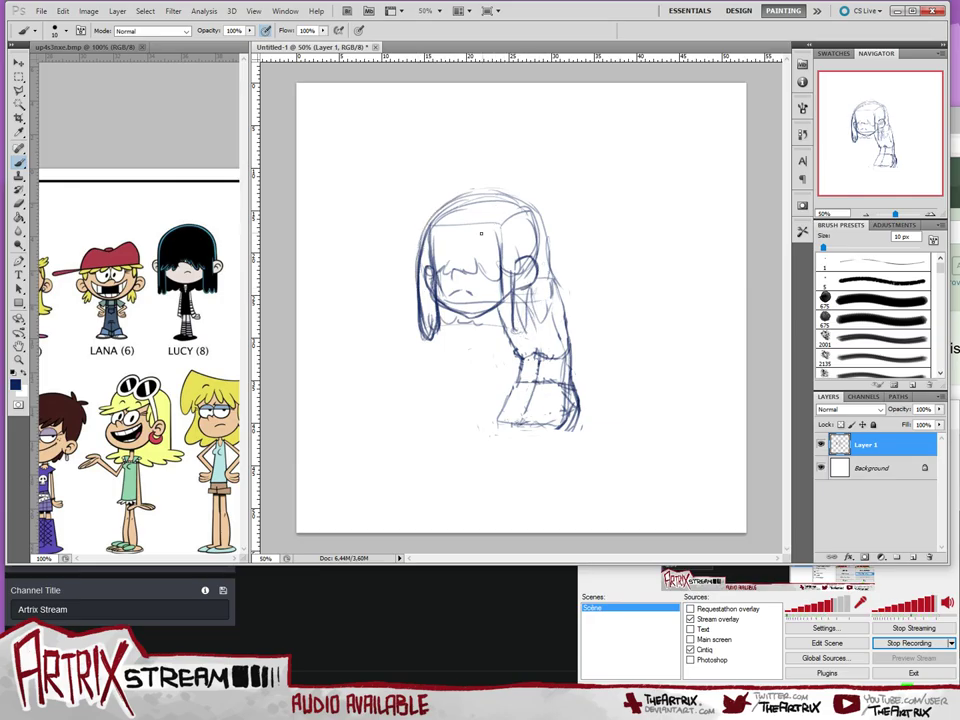
key("ctrl+alt+z")
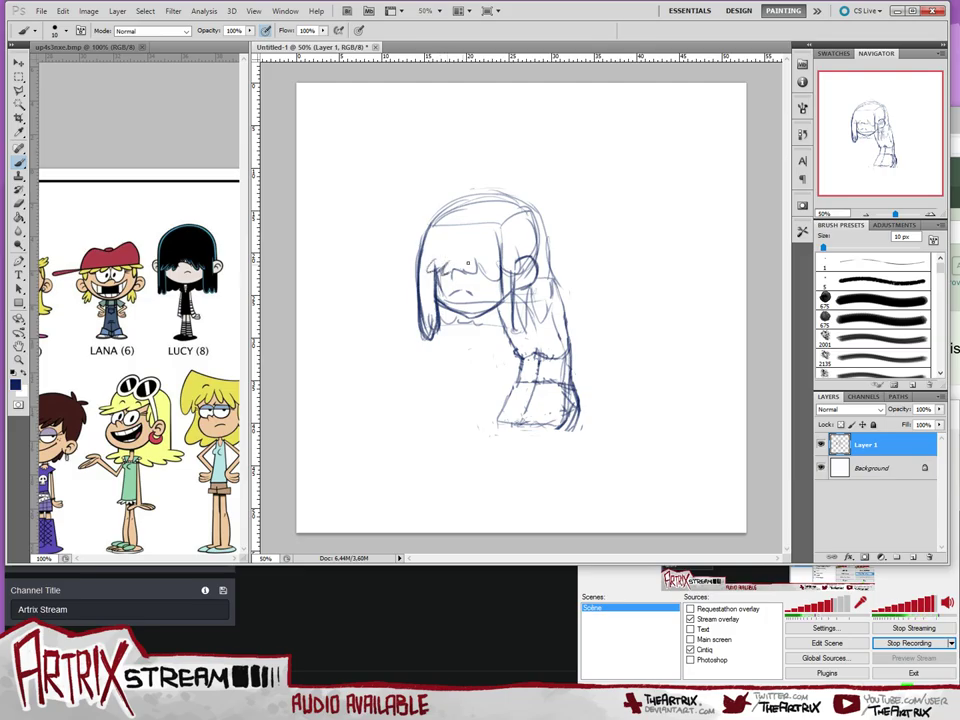
key("ctrl+z")
left_click_drag(422, 267, 430, 264)
- Sketch an open, book-like shape with two angled panels and a central spine beneath the chin
left_click_drag(468, 326, 502, 314)
mouse_move(438, 332)
left_mouse_down()
mouse_move(458, 378)
mouse_move(468, 348)
mouse_move(457, 335)
mouse_move(474, 369)
mouse_move(476, 331)
mouse_move(499, 364)
left_mouse_up()
key("ctrl+z")
left_click_drag(494, 315, 510, 364)
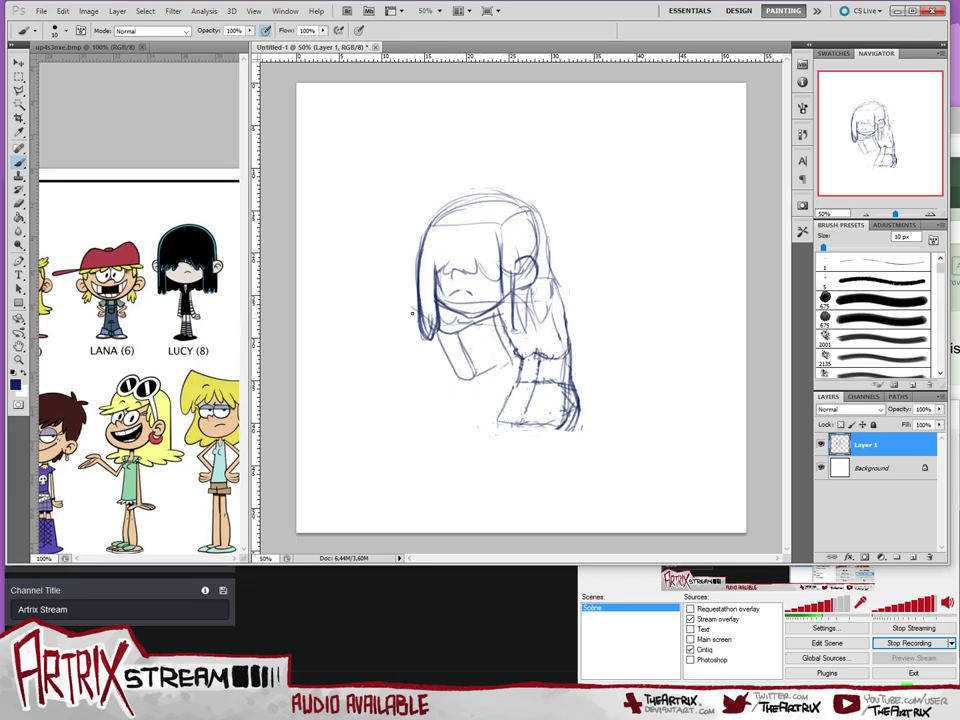
left_click_drag(412, 310, 435, 367)
key("ctrl+z")
left_click_drag(413, 309, 443, 373)
mouse_move(428, 307)
left_mouse_down()
mouse_move(456, 331)
mouse_move(494, 311)
left_mouse_up()
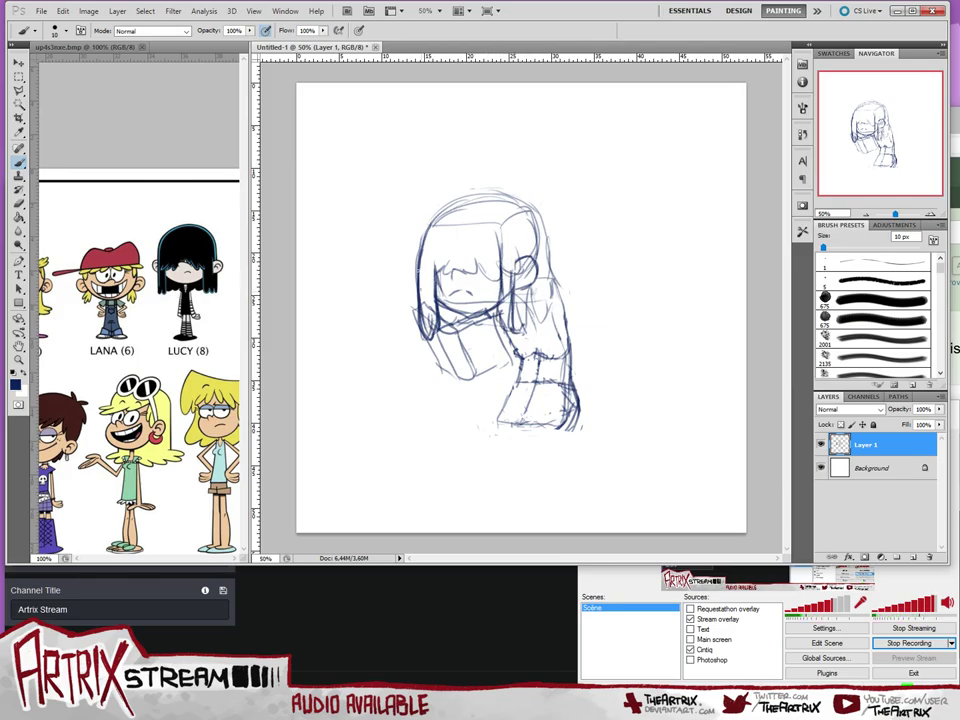
- Strengthen the hair's far edge and sketch a small boxy hand on the near panel of the book-like shape
left_click_drag(419, 276, 470, 200)
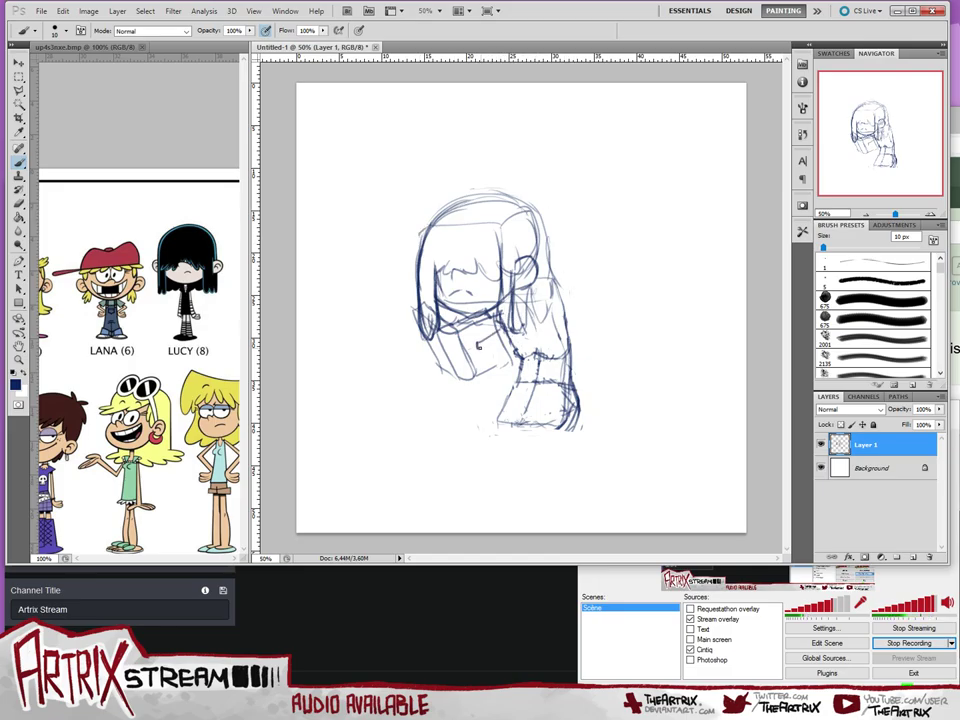
left_click_drag(478, 345, 497, 362)
left_click_drag(548, 327, 545, 275)
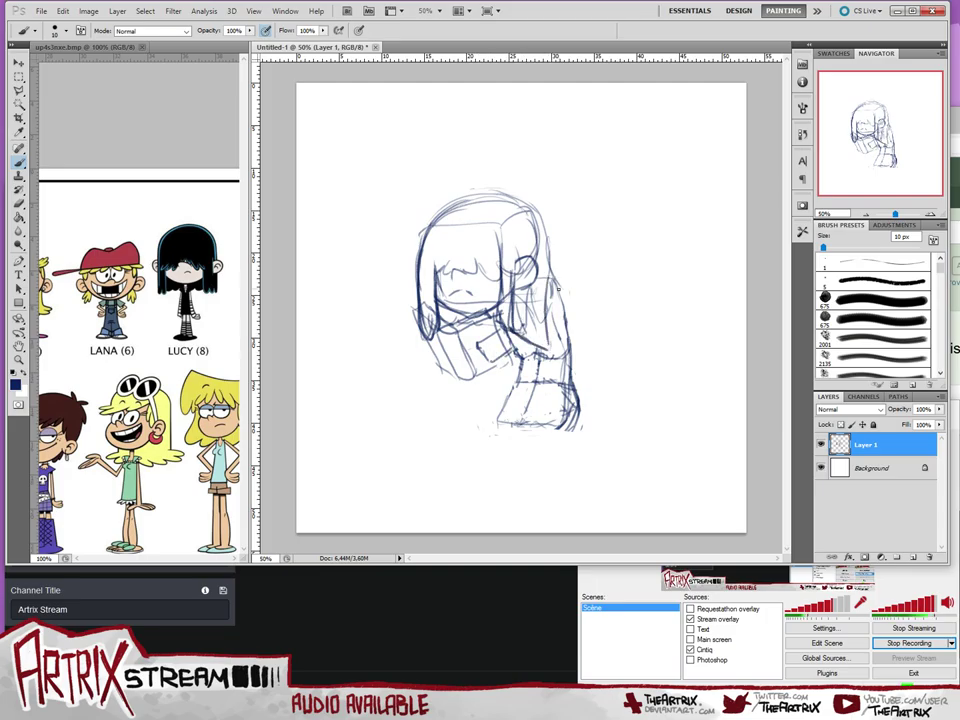
key("ctrl+alt+z")
key("ctrl+alt+z")
key("ctrl+alt+z")
key("ctrl+alt+z")
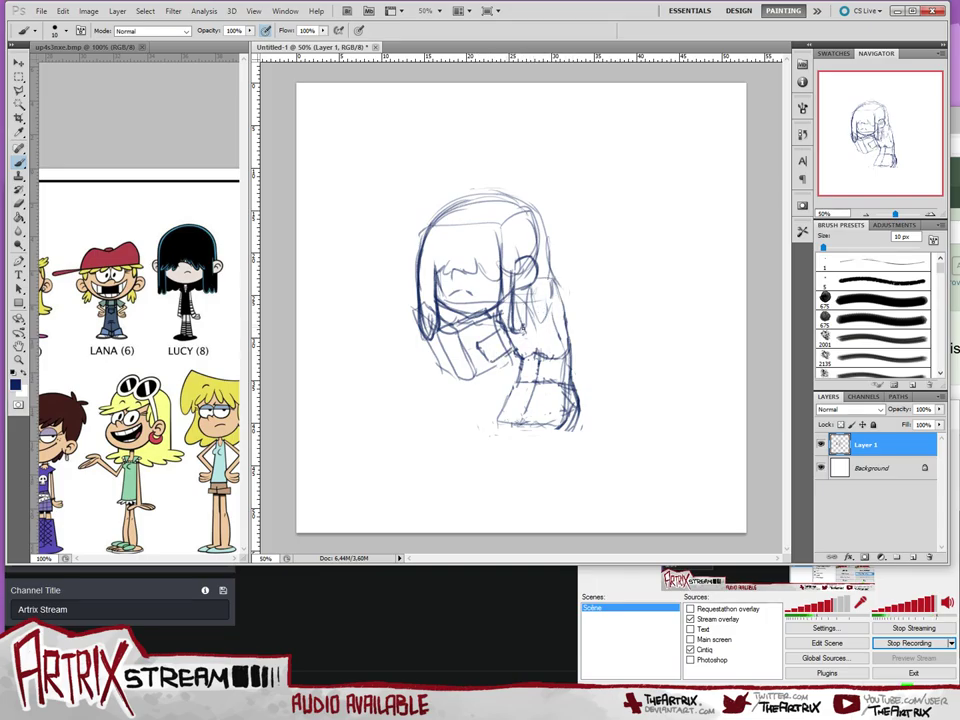
- Draw the near arm's lower edge across the torso and firm up the curve of the shoulder and back
left_click_drag(513, 329, 560, 333)
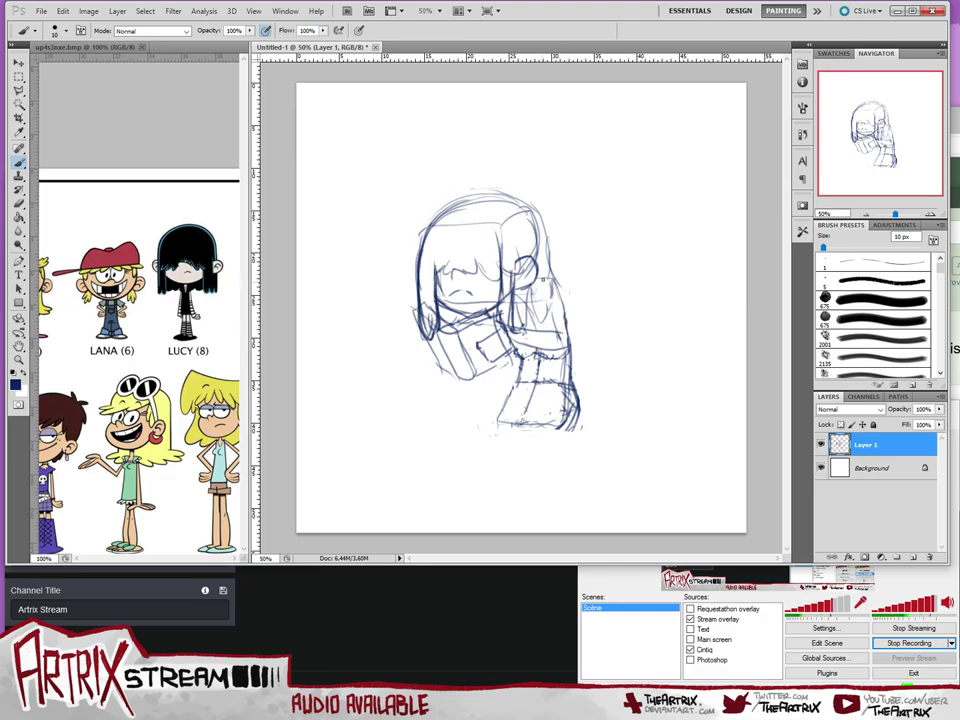
mouse_move(537, 284)
left_mouse_down()
mouse_move(556, 273)
mouse_move(569, 340)
left_mouse_up()
key("ctrl+z")
key("ctrl+z")
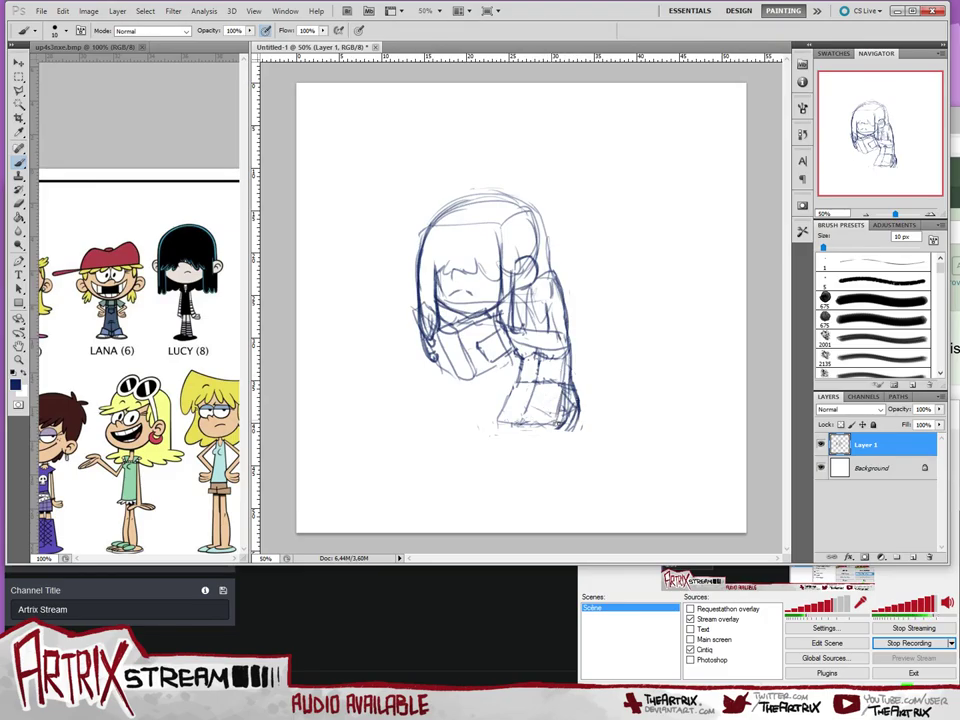
- Strengthen the base edge beneath the hips and rough in a raised thigh running from the hip toward the book
left_click_drag(501, 425, 574, 430)
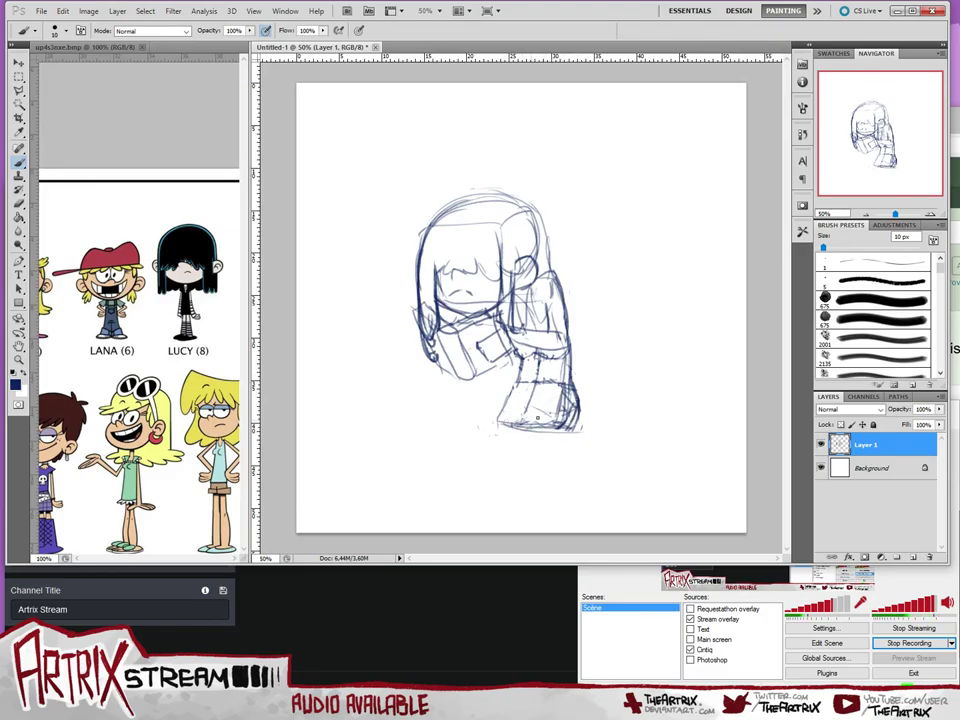
left_click_drag(553, 408, 488, 357)
key("ctrl+z")
left_click_drag(553, 408, 500, 356)
key("ctrl+z")
left_click_drag(553, 408, 498, 360)
key("ctrl+z")
left_click_drag(520, 421, 556, 400)
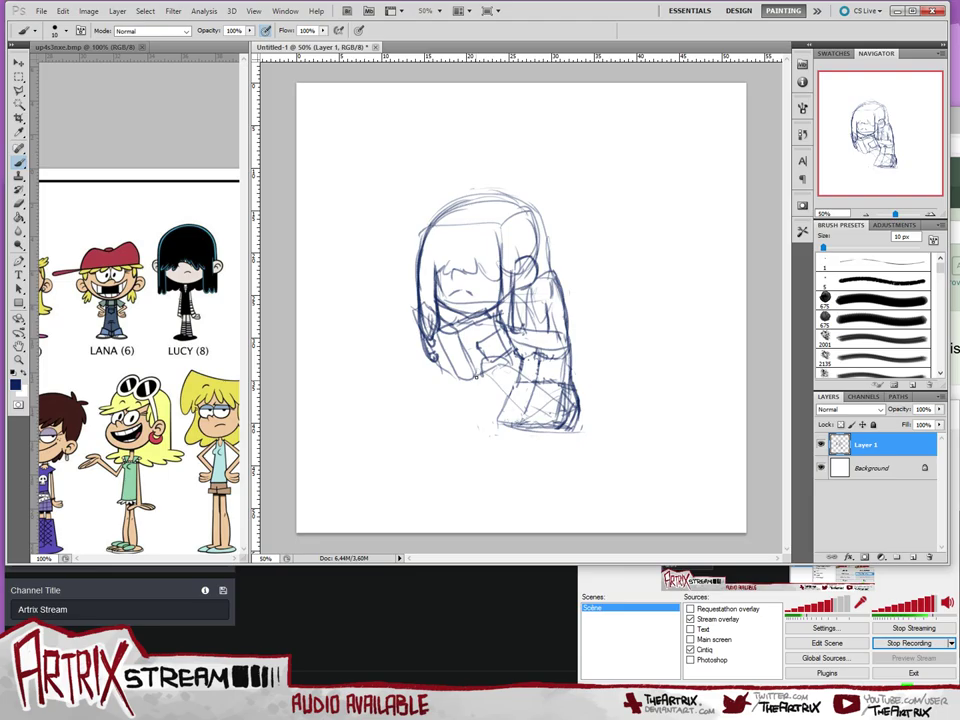
- Sketch the bent knee below the book with a lower leg dropping straight down to the ground
mouse_move(477, 377)
left_mouse_down()
mouse_move(465, 435)
mouse_move(467, 419)
mouse_move(446, 422)
mouse_move(454, 365)
left_mouse_up()
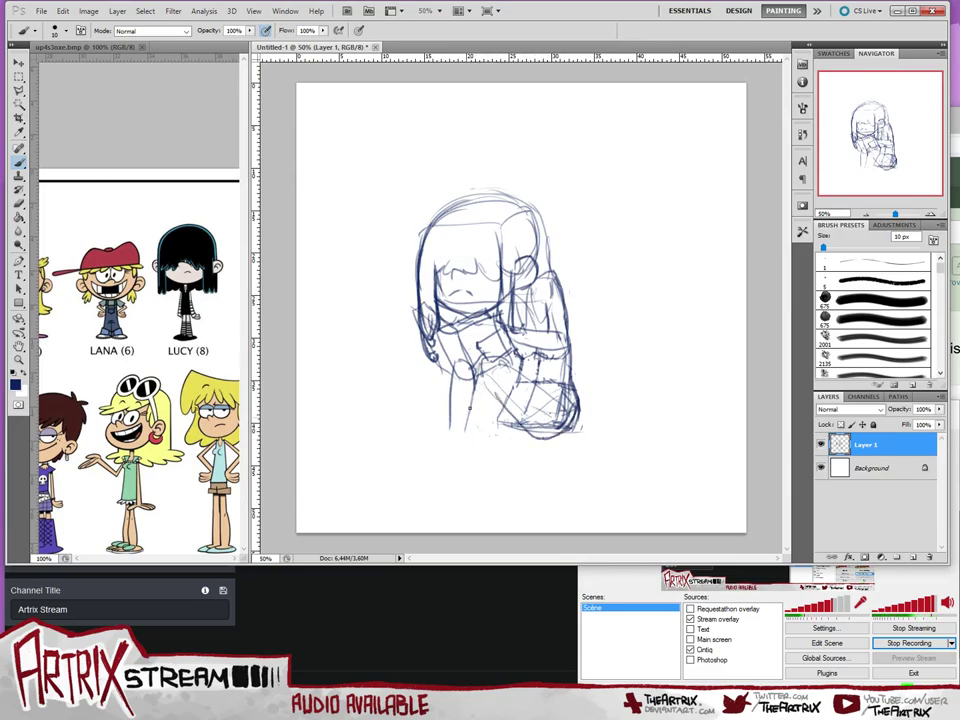
left_click_drag(470, 393, 466, 434)
mouse_move(502, 395)
left_mouse_down()
mouse_move(467, 441)
mouse_move(449, 424)
mouse_move(461, 358)
mouse_move(474, 361)
left_mouse_up()
mouse_move(449, 429)
left_mouse_down()
mouse_move(470, 440)
mouse_move(532, 426)
mouse_move(488, 425)
mouse_move(498, 419)
left_mouse_up()
mouse_move(452, 373)
left_mouse_down()
mouse_move(454, 355)
mouse_move(473, 360)
left_mouse_up()
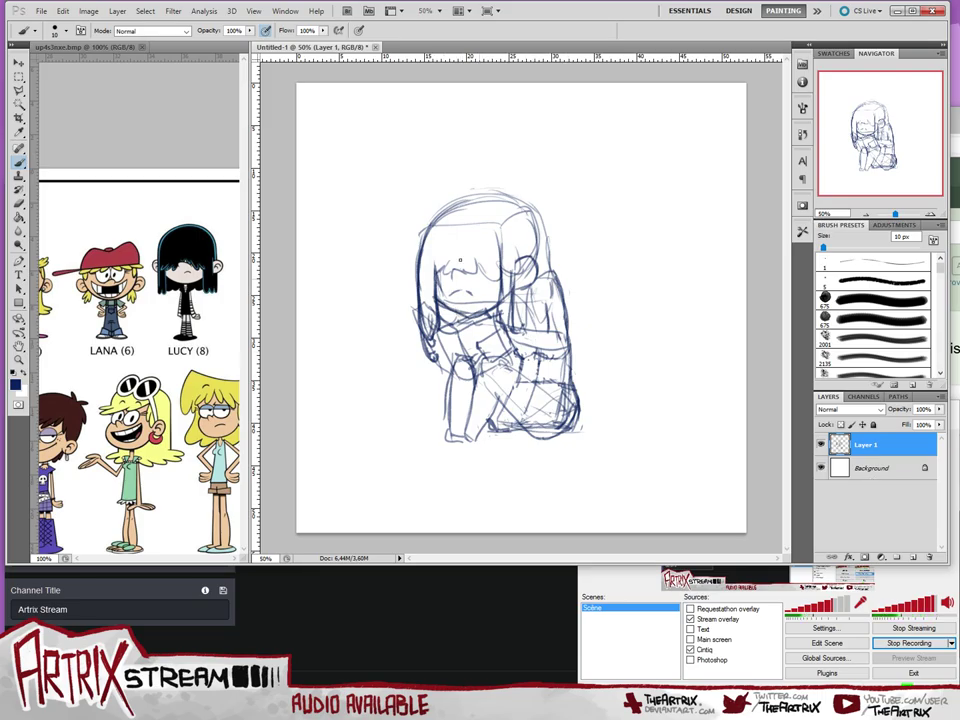
- Flip the canvas horizontally and strengthen the edges of both lower legs from knees to ankles
key("ctrl+shift+h")
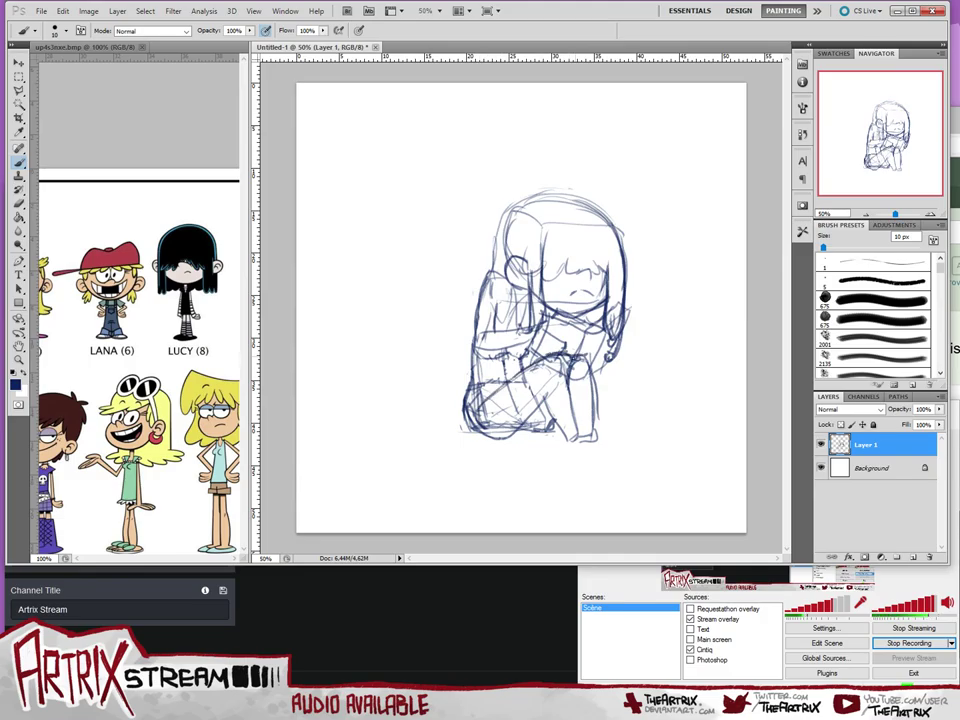
mouse_move(578, 368)
left_mouse_down()
mouse_move(575, 408)
mouse_move(547, 396)
mouse_move(534, 413)
mouse_move(563, 373)
mouse_move(553, 413)
mouse_move(551, 404)
mouse_move(565, 438)
left_mouse_up()
mouse_move(547, 392)
left_mouse_down()
mouse_move(571, 442)
mouse_move(586, 442)
mouse_move(578, 357)
mouse_move(596, 362)
mouse_move(598, 394)
left_mouse_up()
left_click_drag(593, 356, 590, 443)
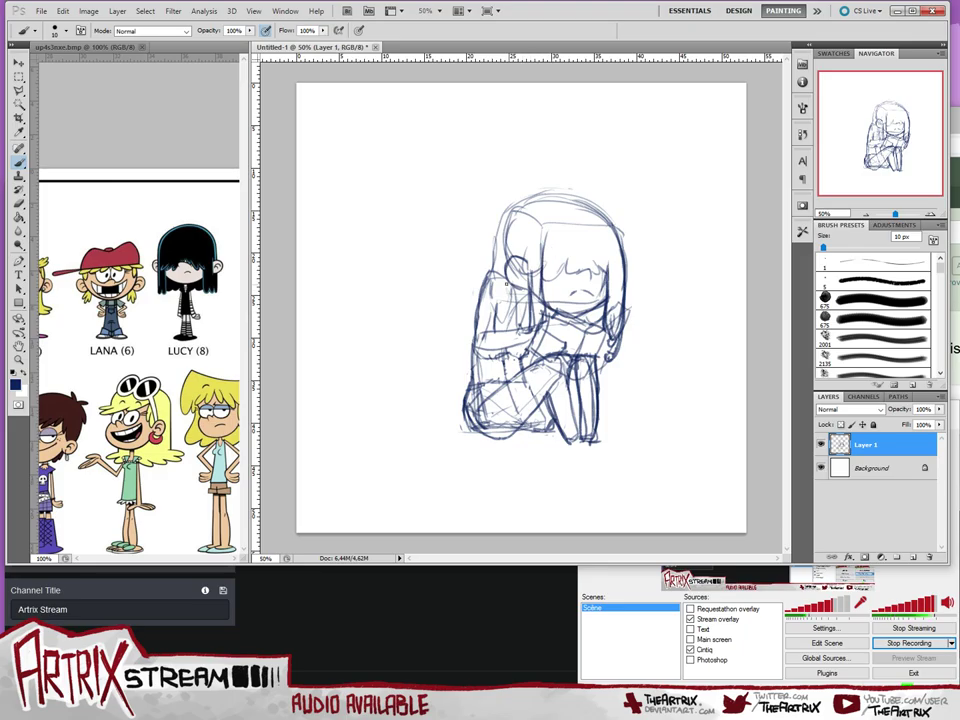
- Darken the near ear and the outer hair contour up over the crown, and define the jagged fringe tips
left_click_drag(506, 284, 526, 314)
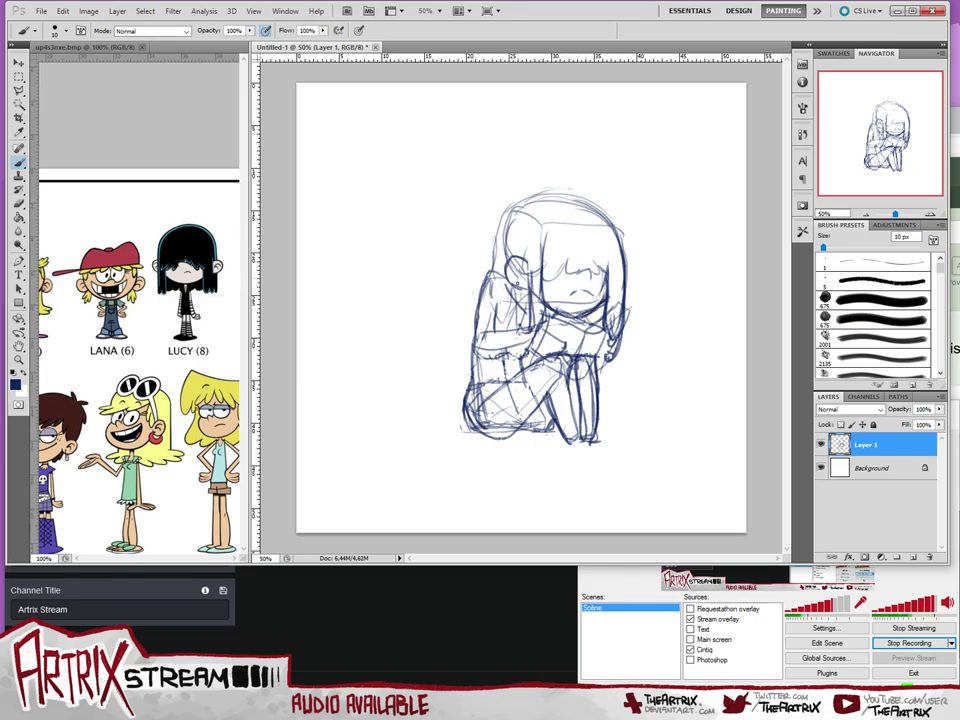
mouse_move(516, 293)
left_mouse_down()
mouse_move(520, 247)
mouse_move(505, 271)
mouse_move(545, 196)
mouse_move(572, 192)
left_mouse_up()
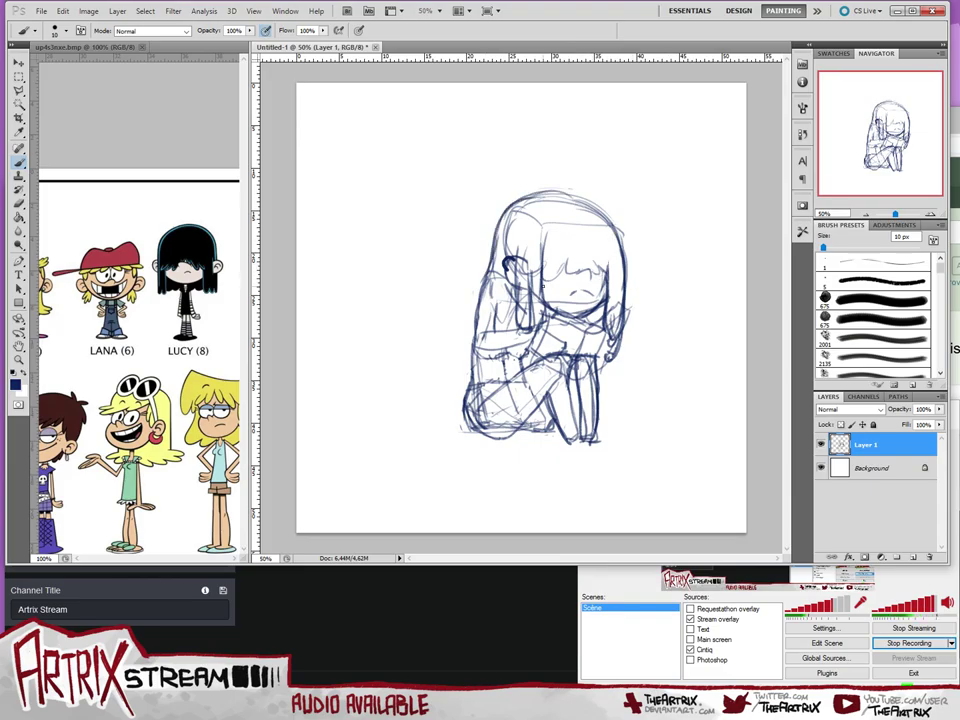
mouse_move(555, 281)
left_mouse_down()
mouse_move(544, 283)
mouse_move(571, 280)
mouse_move(566, 273)
left_mouse_up()
- Sketch two rounded shoes beneath the lower legs and reinforce the curve of the hip
mouse_move(567, 459)
left_mouse_down()
mouse_move(606, 446)
mouse_move(566, 452)
mouse_move(633, 456)
left_mouse_up()
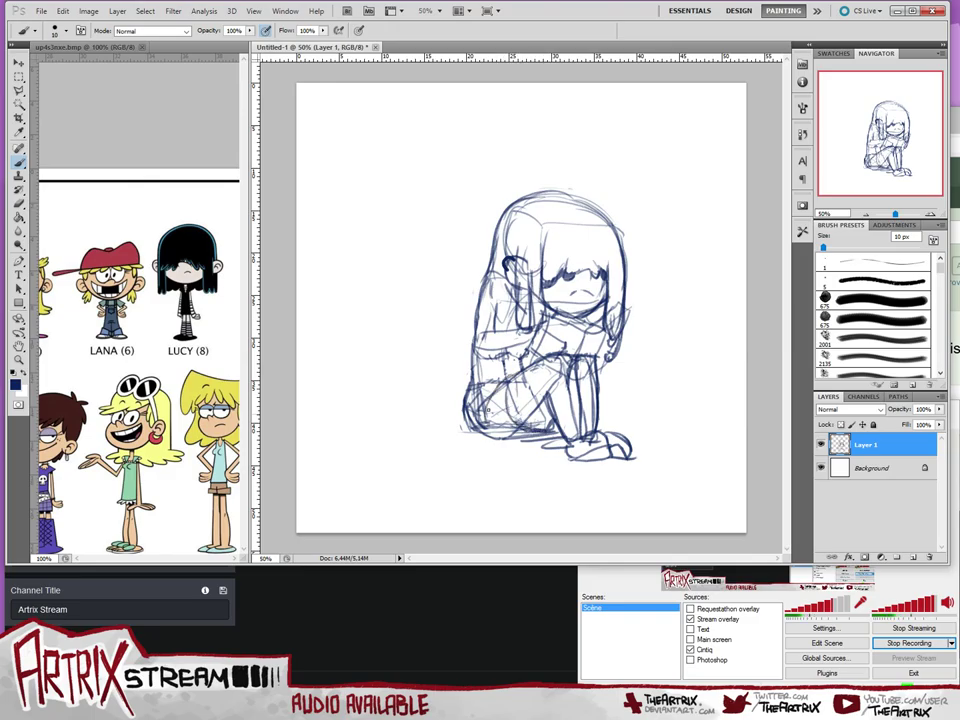
left_click_drag(496, 389, 477, 417)
- Hide Layer 1 with the seated figure and add a new empty layer above it
left_click(821, 444)
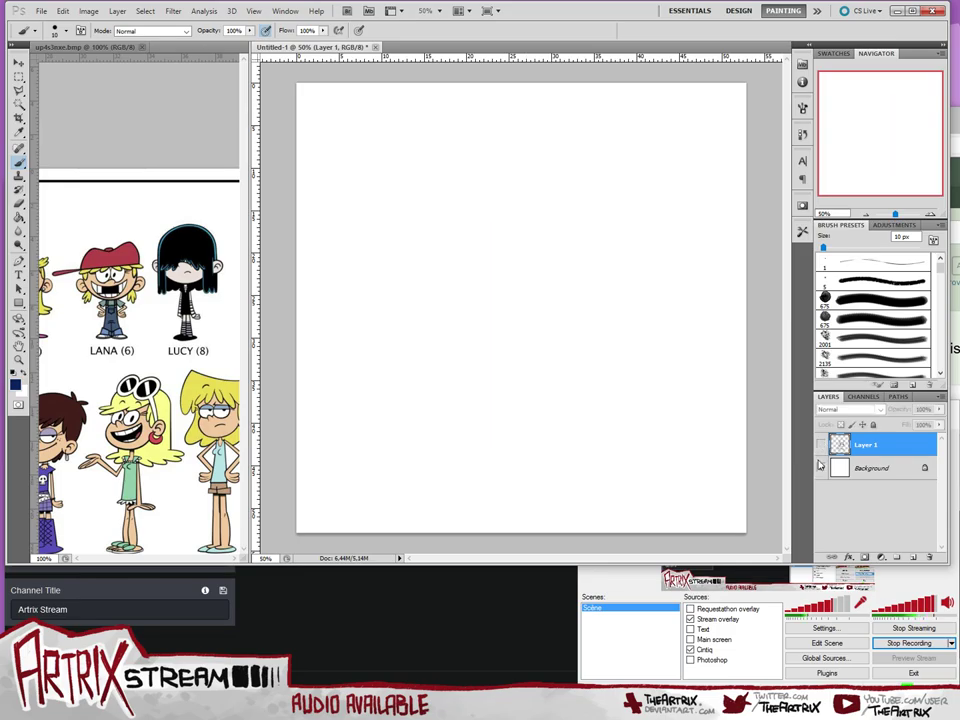
left_click(911, 557)
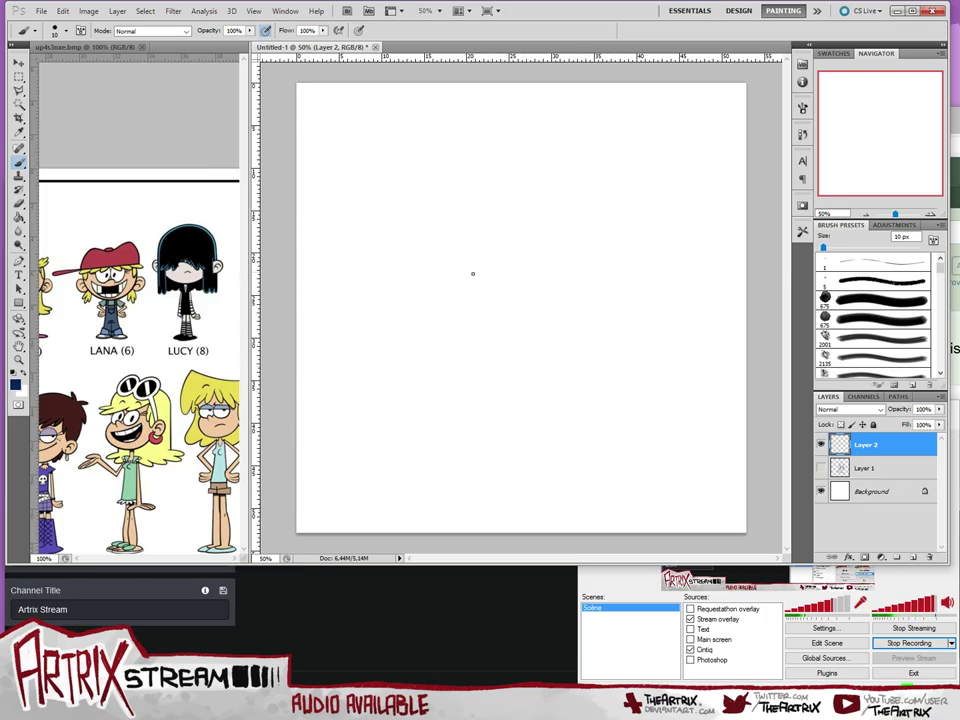
- Sketch a slightly tilted upright rectangle as the face plane of a new head, with a lengthwise centre guide
left_click_drag(478, 255, 474, 321)
key("ctrl+z")
key("ctrl+z")
mouse_move(489, 236)
left_mouse_down()
mouse_move(481, 328)
mouse_move(551, 339)
mouse_move(560, 237)
mouse_move(516, 221)
mouse_move(556, 228)
left_mouse_up()
left_click_drag(566, 231, 548, 332)
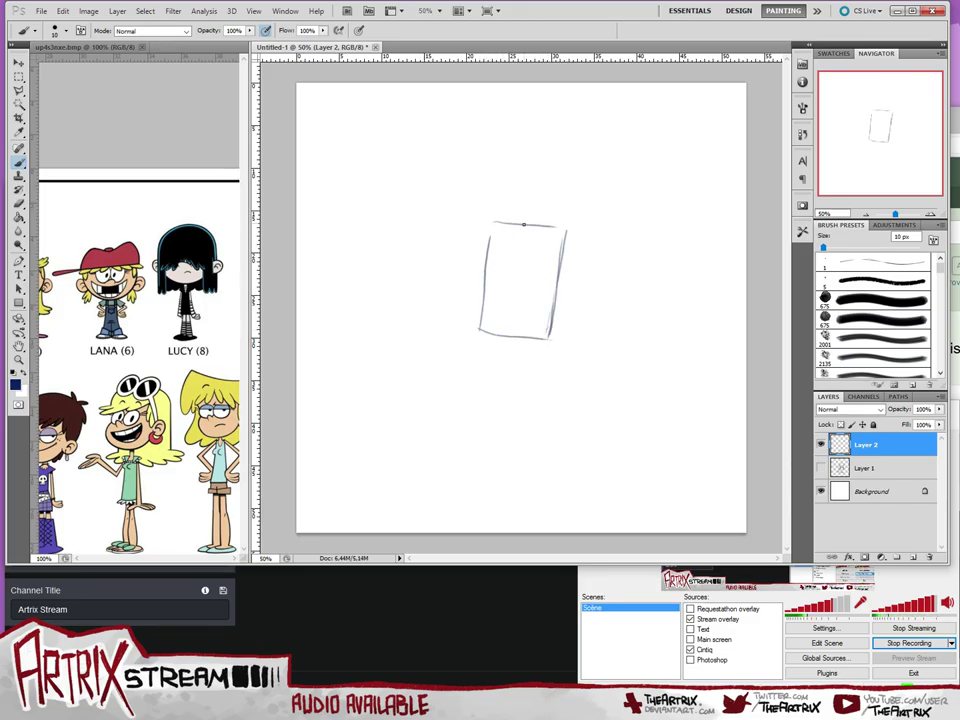
mouse_move(522, 226)
left_mouse_down()
mouse_move(510, 327)
mouse_move(489, 230)
left_mouse_up()
mouse_move(480, 309)
left_mouse_down()
mouse_move(488, 219)
mouse_move(486, 253)
left_mouse_up()
left_click_drag(492, 225, 543, 229)
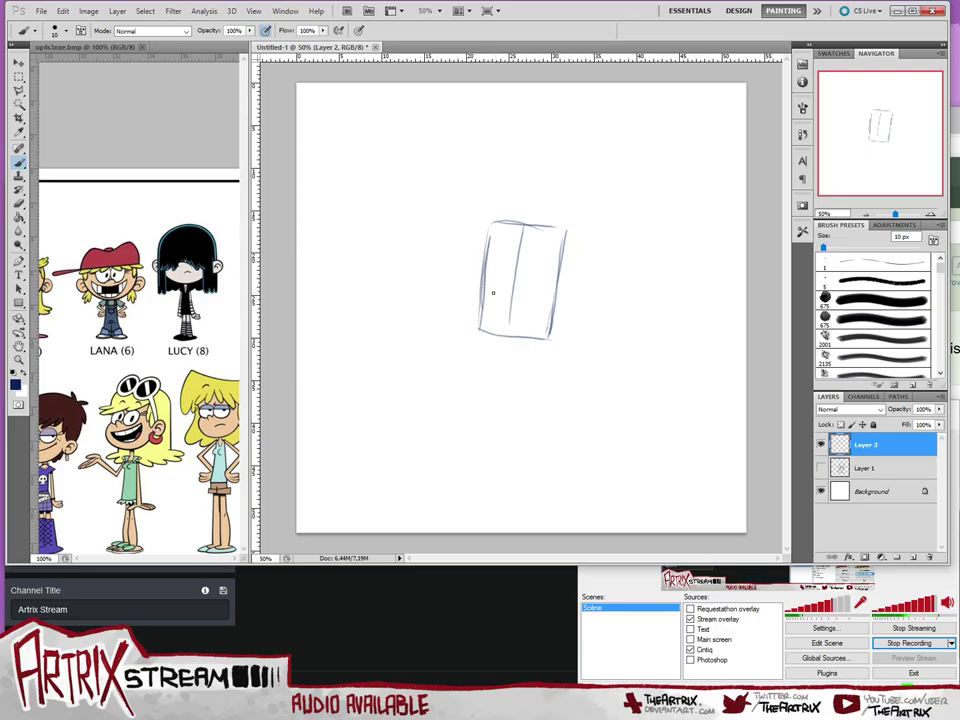
- Add a horizontal eye guide across the face plane and a receding side plane for the head
left_click_drag(482, 291, 556, 293)
mouse_move(479, 290)
left_mouse_down()
mouse_move(472, 327)
mouse_move(481, 290)
mouse_move(470, 322)
mouse_move(504, 355)
left_mouse_up()
key("ctrl+alt+z")
key("ctrl+alt+z")
key("ctrl+alt+z")
key("ctrl+alt+z")
key("ctrl+alt+z")
mouse_move(481, 274)
left_mouse_down()
mouse_move(500, 222)
mouse_move(593, 238)
mouse_move(600, 291)
left_mouse_up()
mouse_move(548, 316)
left_mouse_down()
mouse_move(595, 316)
mouse_move(600, 244)
left_mouse_up()
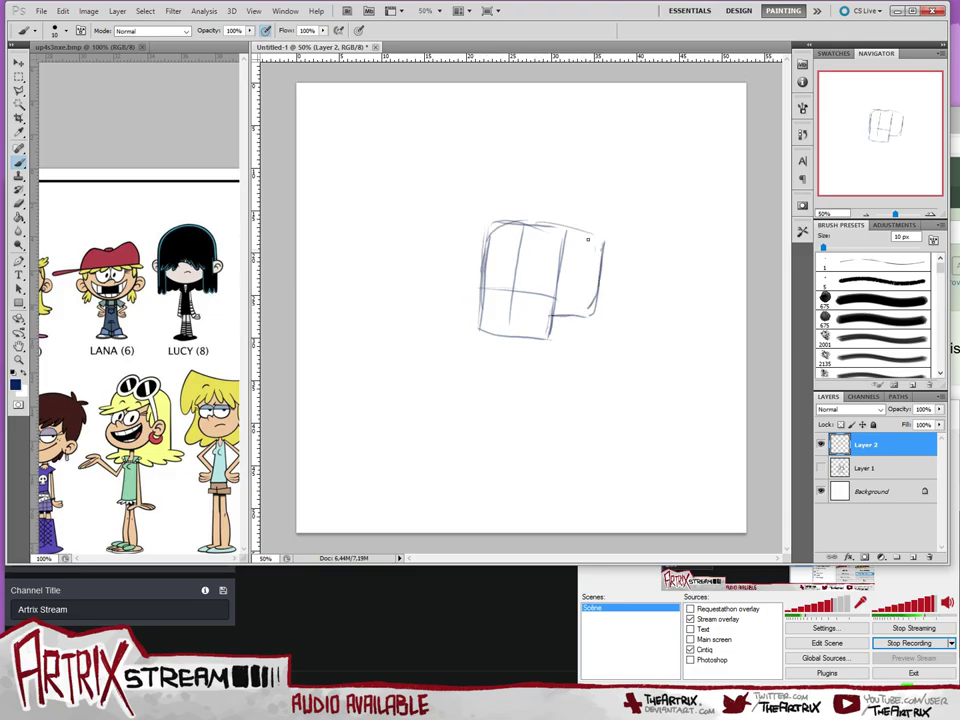
- Round off the skull over the box and draw the bulging far cheek and curved jaw around the face plane
mouse_move(554, 293)
left_mouse_down()
mouse_move(583, 233)
mouse_move(604, 267)
mouse_move(563, 222)
left_mouse_up()
mouse_move(488, 241)
left_mouse_down()
mouse_move(598, 243)
mouse_move(607, 260)
mouse_move(502, 231)
mouse_move(484, 251)
mouse_move(495, 231)
mouse_move(477, 290)
left_mouse_up()
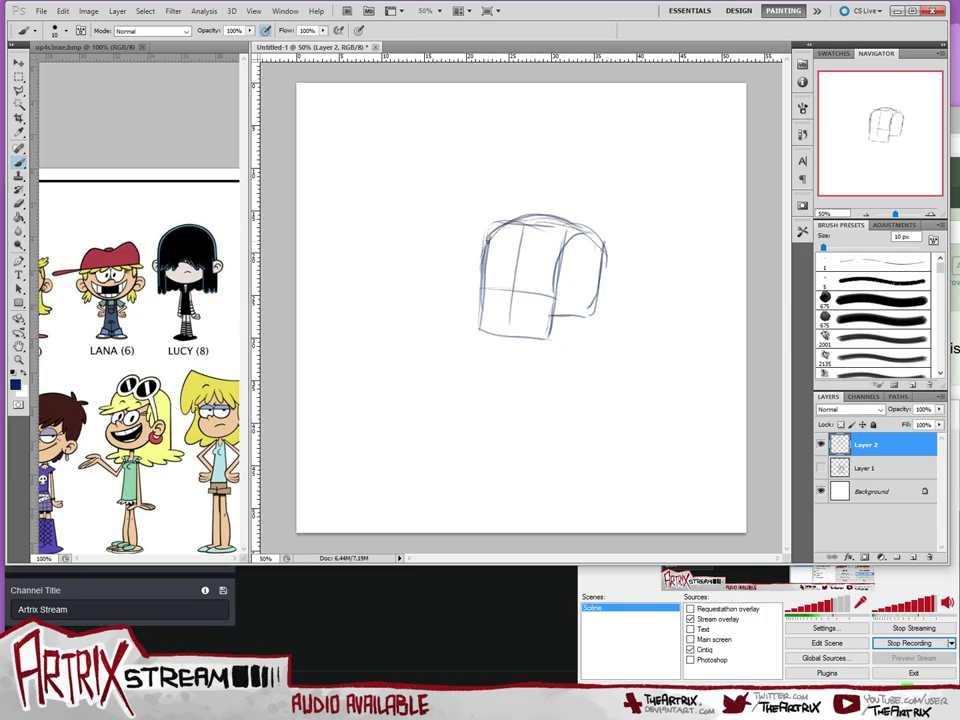
left_click_drag(488, 241, 482, 262)
key("ctrl+z")
mouse_move(489, 236)
left_mouse_down()
mouse_move(482, 287)
mouse_move(470, 299)
mouse_move(482, 334)
mouse_move(478, 327)
mouse_move(525, 349)
mouse_move(505, 347)
mouse_move(556, 322)
left_mouse_up()
key("ctrl+z")
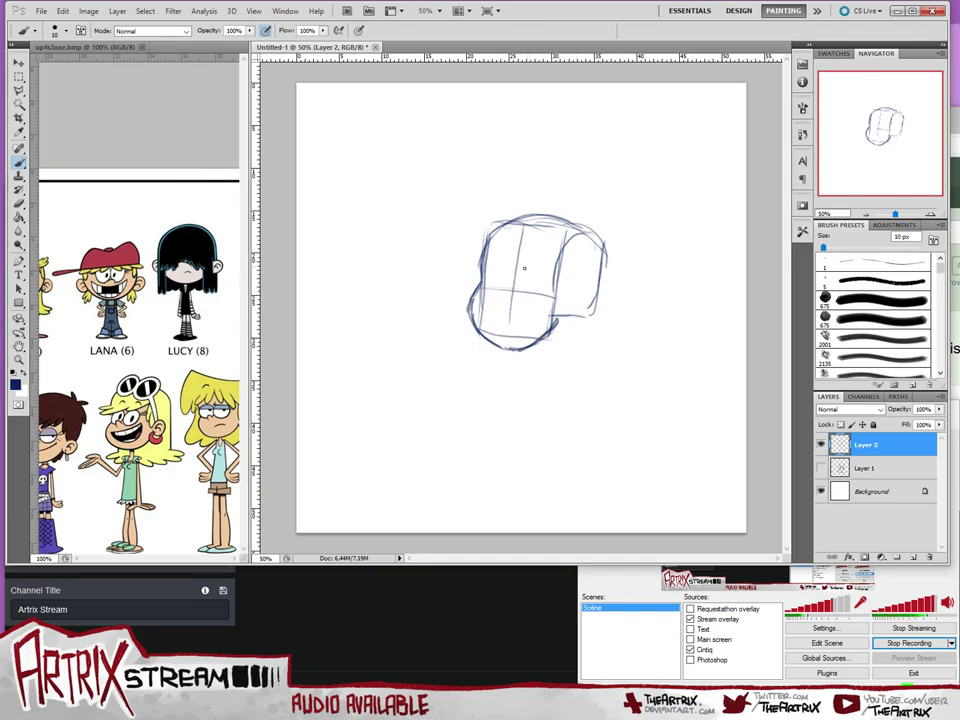
- Sketch the two rounded eyes, a small nose beside the centre guide and a wide smile line
mouse_move(524, 270)
left_mouse_down()
mouse_move(486, 272)
mouse_move(490, 290)
mouse_move(500, 262)
mouse_move(509, 283)
mouse_move(495, 305)
mouse_move(505, 304)
mouse_move(499, 291)
left_mouse_up()
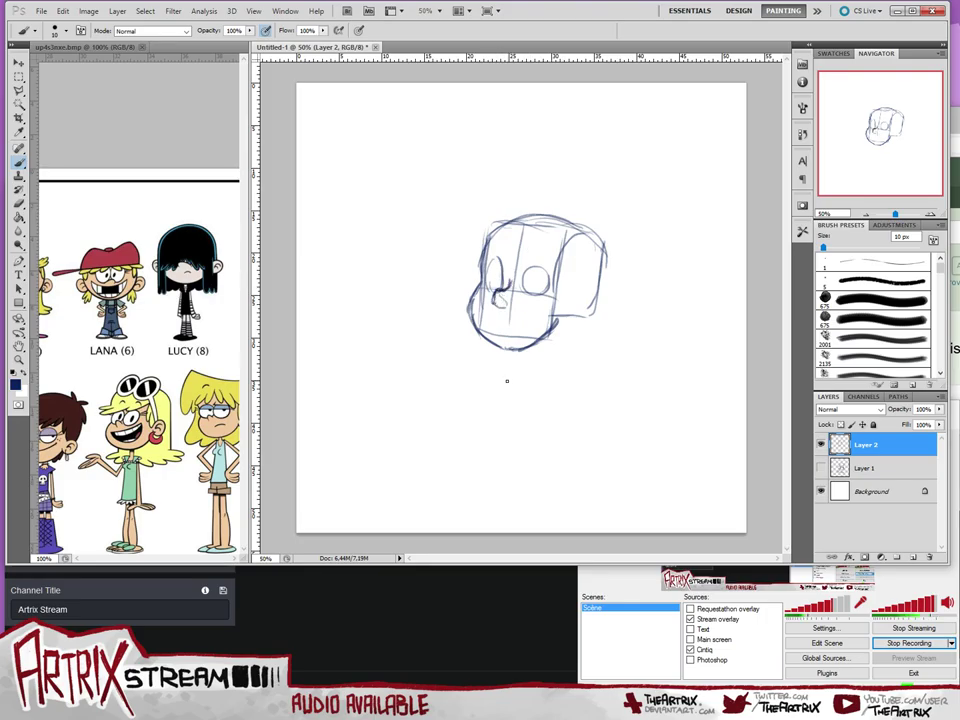
left_click_drag(523, 289, 553, 287)
left_click_drag(500, 300, 549, 306)
left_click_drag(480, 330, 545, 337)
mouse_move(549, 283)
left_mouse_down()
mouse_move(530, 268)
mouse_move(524, 282)
mouse_move(498, 288)
mouse_move(499, 260)
left_mouse_up()
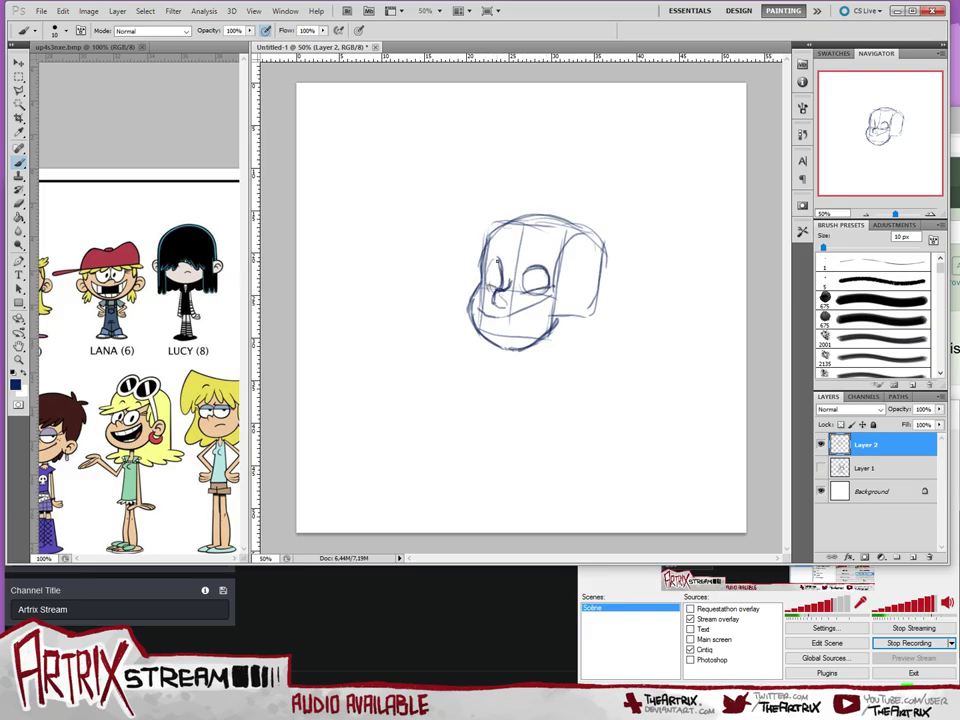
- Rework the smile line into an open, toothed grin with a dark mouth interior
key("ctrl+alt+z")
key("ctrl+alt+z")
mouse_move(518, 315)
left_mouse_down()
mouse_move(544, 306)
mouse_move(502, 322)
mouse_move(536, 314)
mouse_move(509, 330)
left_mouse_up()
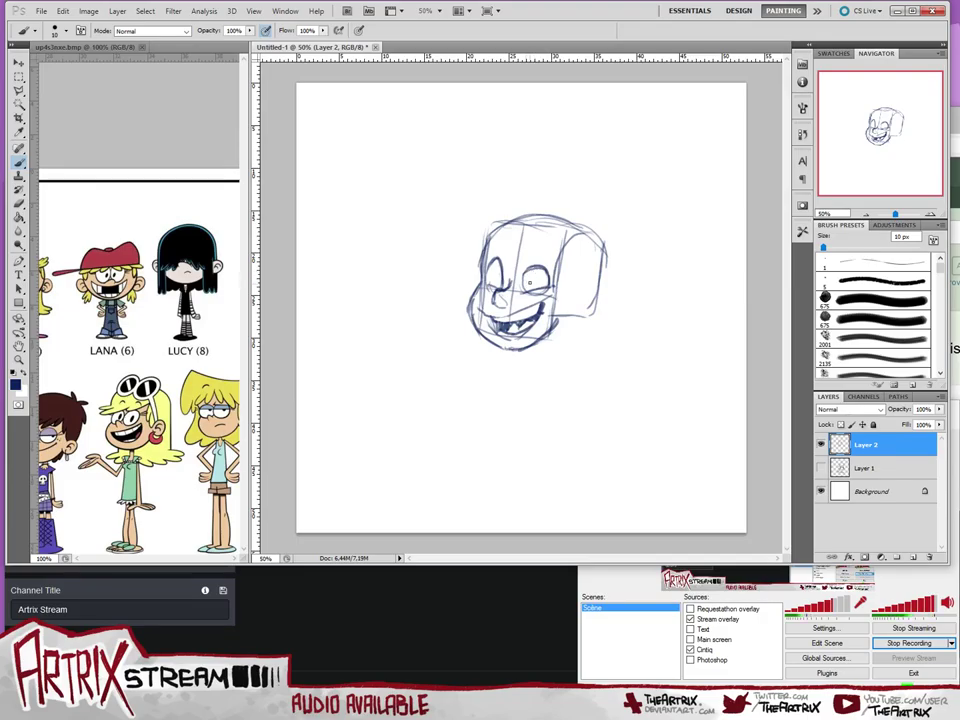
- Place an iris in the near eye and add lashes at the outer corners of both eyes
left_click_drag(530, 282, 524, 277)
mouse_move(531, 286)
left_mouse_down()
mouse_move(531, 272)
mouse_move(495, 281)
mouse_move(538, 271)
mouse_move(499, 281)
mouse_move(497, 273)
left_mouse_up()
key("ctrl+alt+z")
key("ctrl+alt+z")
key("ctrl+z")
key("ctrl+alt+z")
key("ctrl+alt+z")
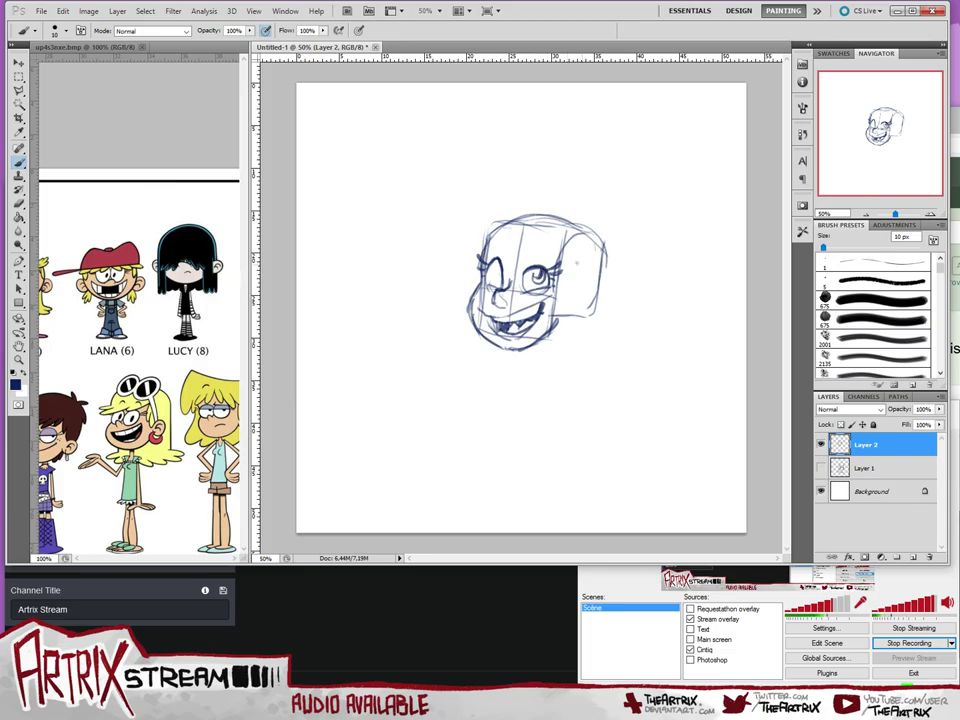
- Darken the near eye's pupil and draw a matching iris and pupil in the far eye
left_click_drag(534, 271, 541, 276)
left_click_drag(533, 271, 542, 275)
left_click_drag(494, 268, 497, 280)
left_click_drag(537, 275, 497, 279)
key("ctrl+z")
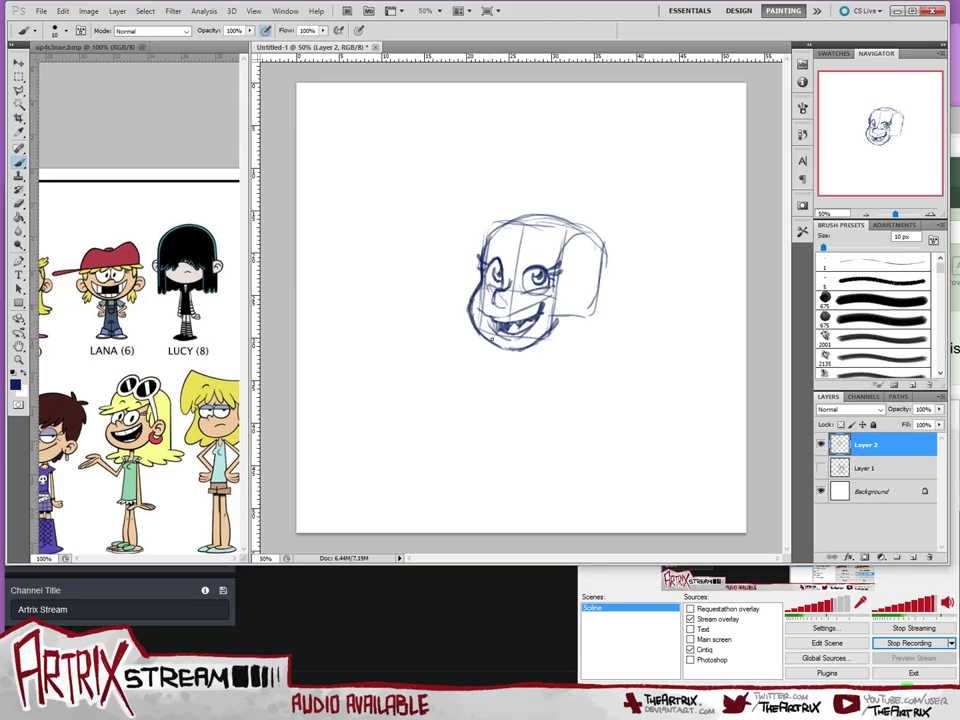
- Strengthen the jaw contour and draw the near ear with an oval earring hanging from its lobe
mouse_move(474, 320)
left_mouse_down()
mouse_move(508, 350)
mouse_move(530, 346)
mouse_move(548, 325)
left_mouse_up()
mouse_move(587, 275)
left_mouse_down()
mouse_move(574, 312)
mouse_move(587, 298)
mouse_move(583, 281)
left_mouse_up()
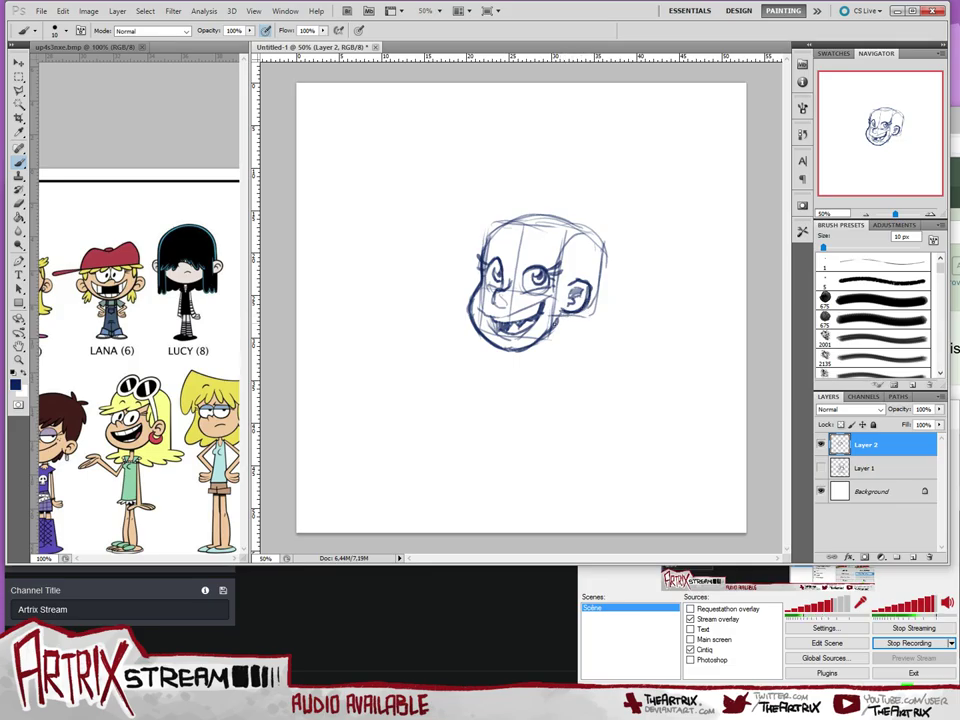
mouse_move(561, 316)
left_mouse_down()
mouse_move(573, 346)
mouse_move(568, 318)
mouse_move(580, 332)
left_mouse_up()
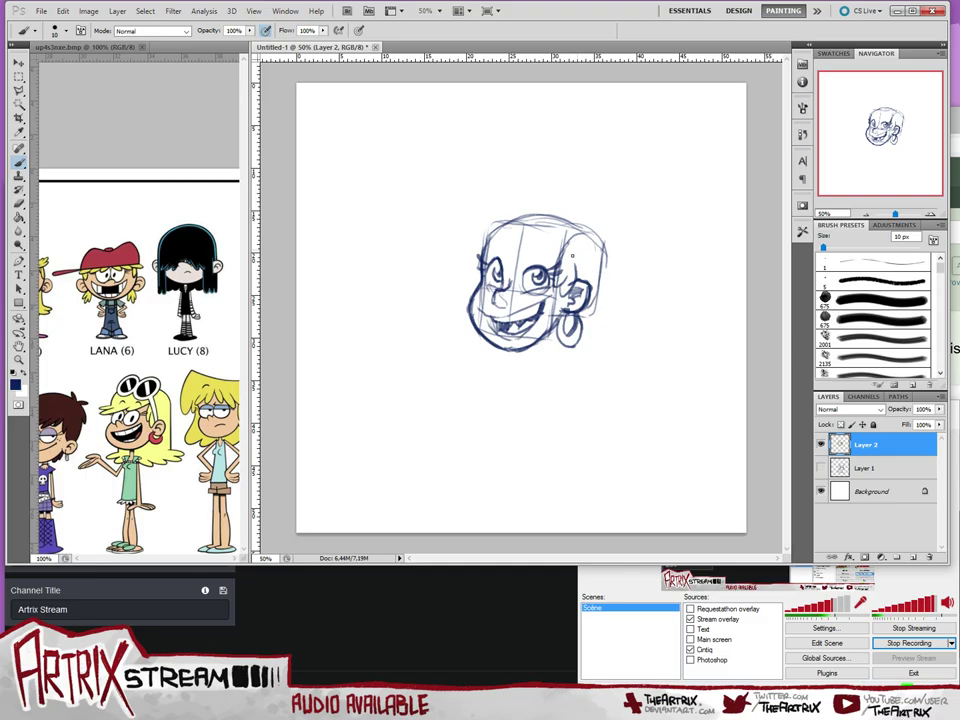
- Sketch a swept fringe across the forehead with pointed locks flicking out past the far side of the face
mouse_move(568, 242)
left_mouse_down()
mouse_move(442, 260)
mouse_move(473, 247)
mouse_move(439, 234)
mouse_move(480, 240)
mouse_move(517, 207)
mouse_move(588, 218)
left_mouse_up()
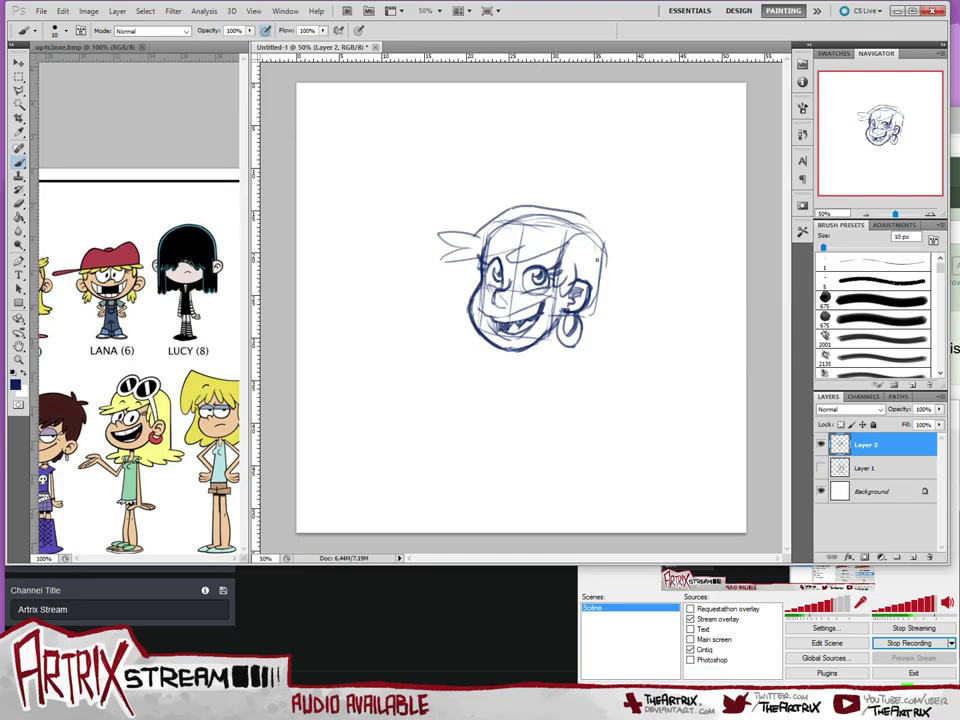
key("ctrl+alt+z")
key("ctrl+alt+z")
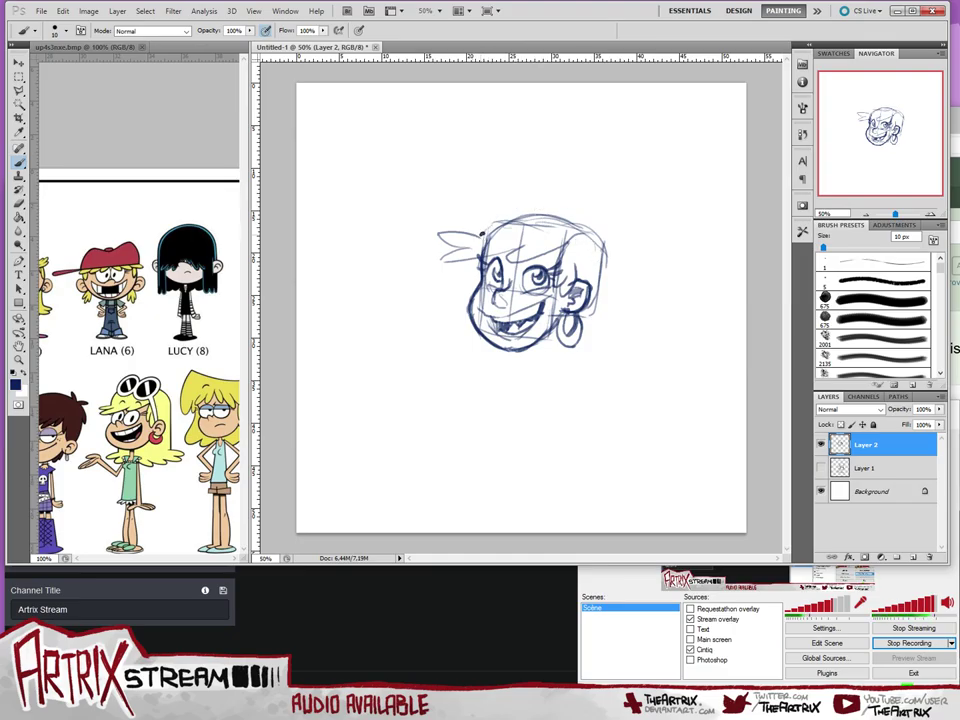
- Draw a raised hair contour over the crown and carry the hair's back edge straight down behind the ear
mouse_move(482, 234)
left_mouse_down()
mouse_move(519, 206)
mouse_move(504, 213)
mouse_move(557, 205)
mouse_move(590, 230)
left_mouse_up()
key("ctrl+z")
key("ctrl+z")
mouse_move(494, 221)
left_mouse_down()
mouse_move(549, 202)
mouse_move(584, 216)
mouse_move(606, 250)
left_mouse_up()
key("ctrl+z")
key("ctrl+z")
mouse_move(504, 212)
left_mouse_down()
mouse_move(561, 201)
mouse_move(598, 224)
mouse_move(602, 246)
mouse_move(604, 234)
mouse_move(600, 376)
left_mouse_up()
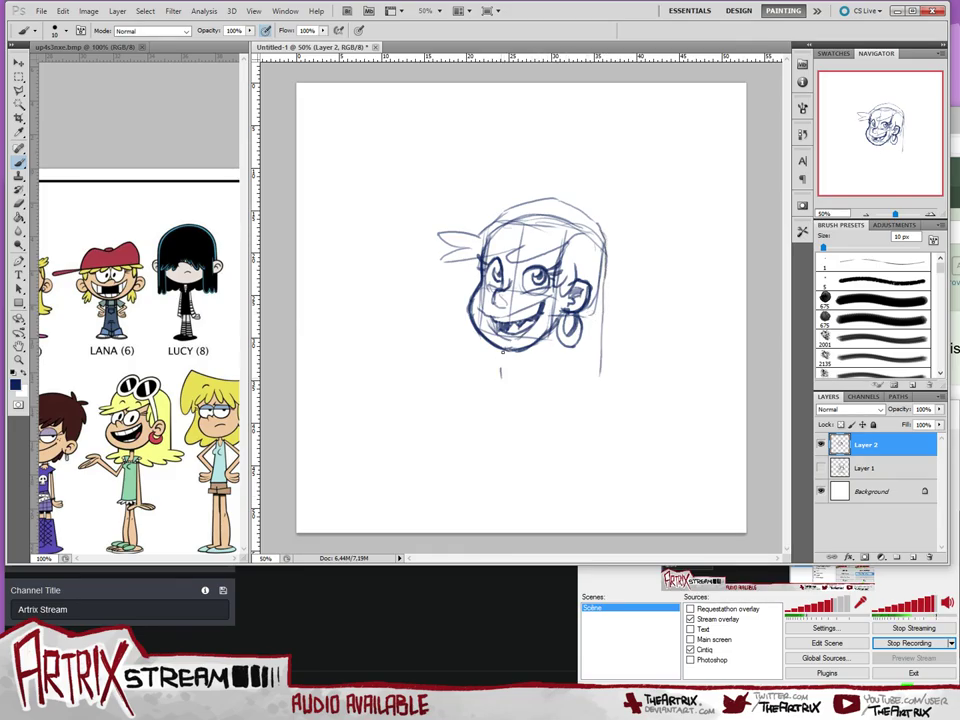
- Sketch a slender neck below the jaw with a lengthwise guide and hatched shadow under the chin
left_click_drag(502, 350, 502, 377)
key("ctrl+alt+z")
key("ctrl+alt+z")
left_click_drag(525, 350, 520, 390)
left_click_drag(548, 335, 542, 381)
key("ctrl+alt+z")
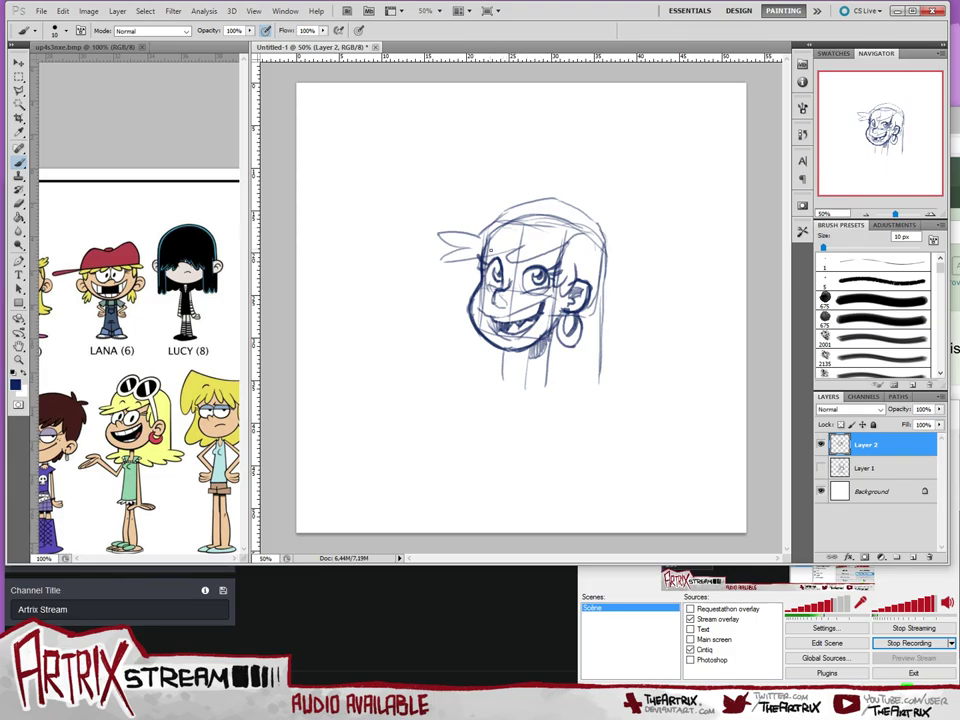
- Redraw the fringe's lower edge over the far eye and darken the outline of the outflicked locks
left_click_drag(489, 249, 510, 243)
key("ctrl+z")
left_click_drag(489, 251, 511, 244)
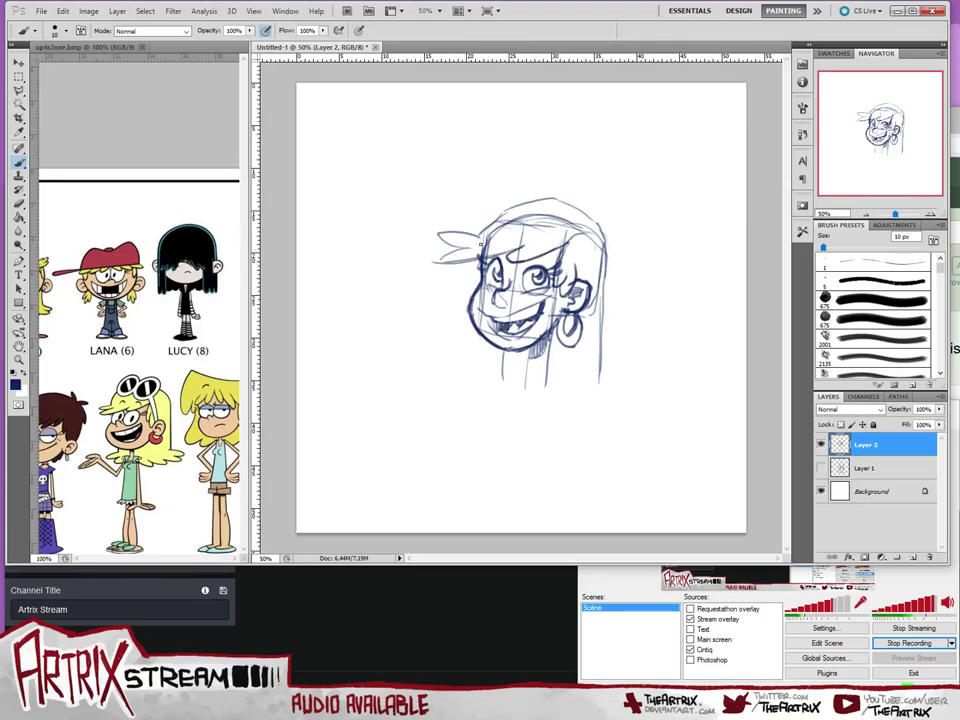
mouse_move(480, 258)
left_mouse_down()
mouse_move(444, 261)
mouse_move(439, 233)
left_mouse_up()
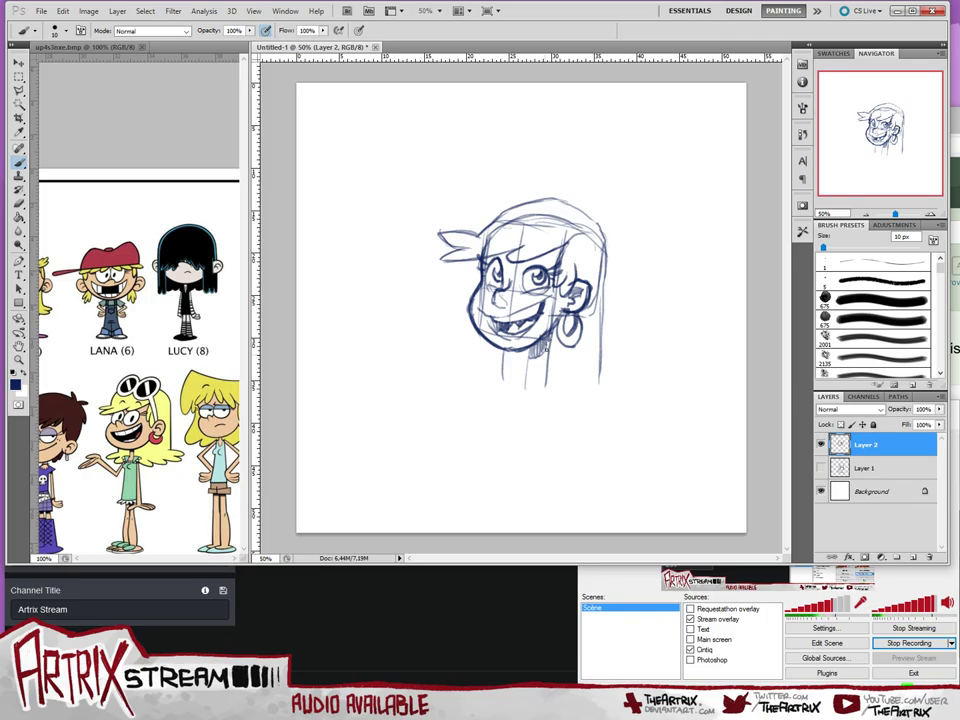
- Strengthen the neck's back edge and inner muscle line, flaring the base out toward the shoulder
left_click_drag(556, 326, 546, 390)
key("ctrl+z")
left_click_drag(555, 328, 546, 384)
left_click_drag(531, 355, 530, 390)
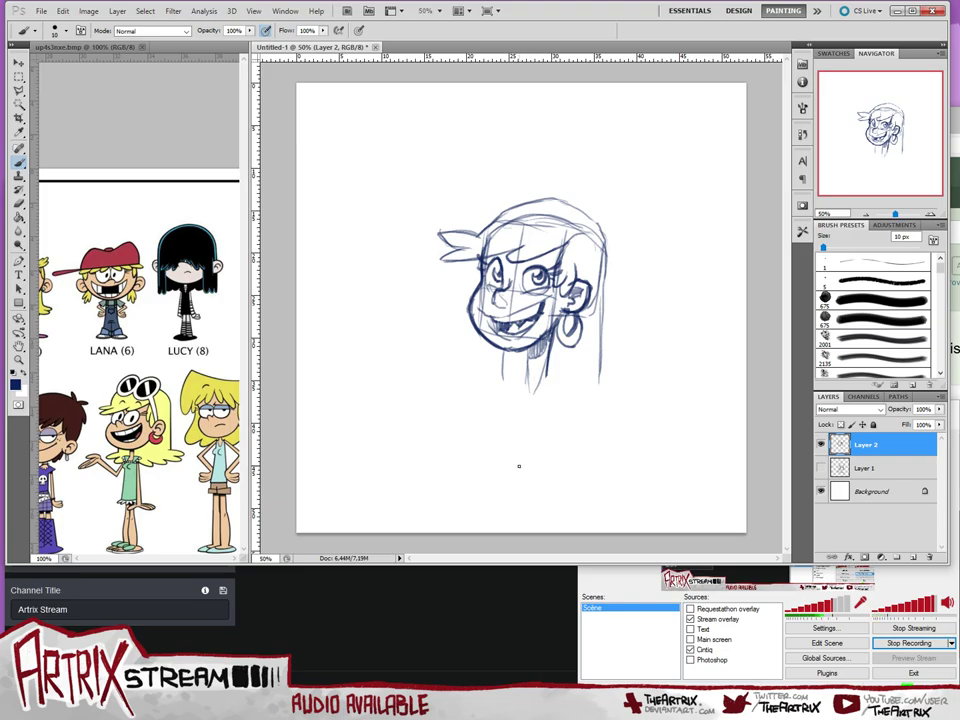
mouse_move(547, 376)
left_mouse_down()
mouse_move(558, 386)
mouse_move(528, 390)
mouse_move(526, 362)
left_mouse_up()
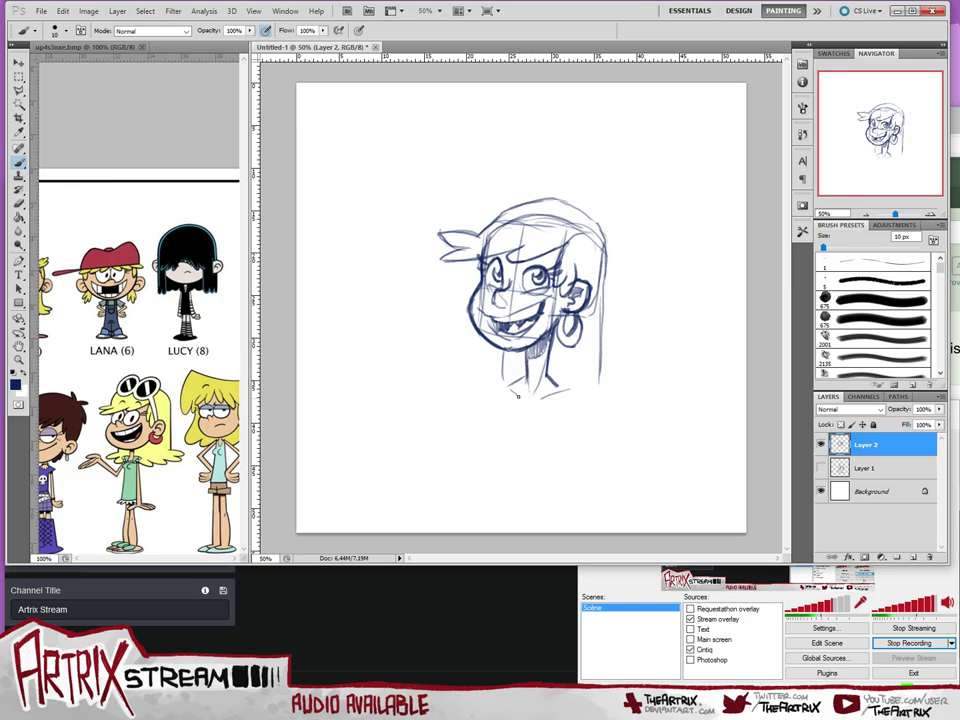
- Sketch the upper chest as a tapered block below the neck, redrawing its slanted sides and closing the lower edge
left_click_drag(505, 390, 530, 397)
left_click_drag(543, 369, 558, 386)
left_click_drag(533, 395, 559, 388)
mouse_move(556, 389)
left_mouse_down()
mouse_move(530, 427)
mouse_move(498, 406)
mouse_move(508, 387)
mouse_move(530, 420)
left_mouse_up()
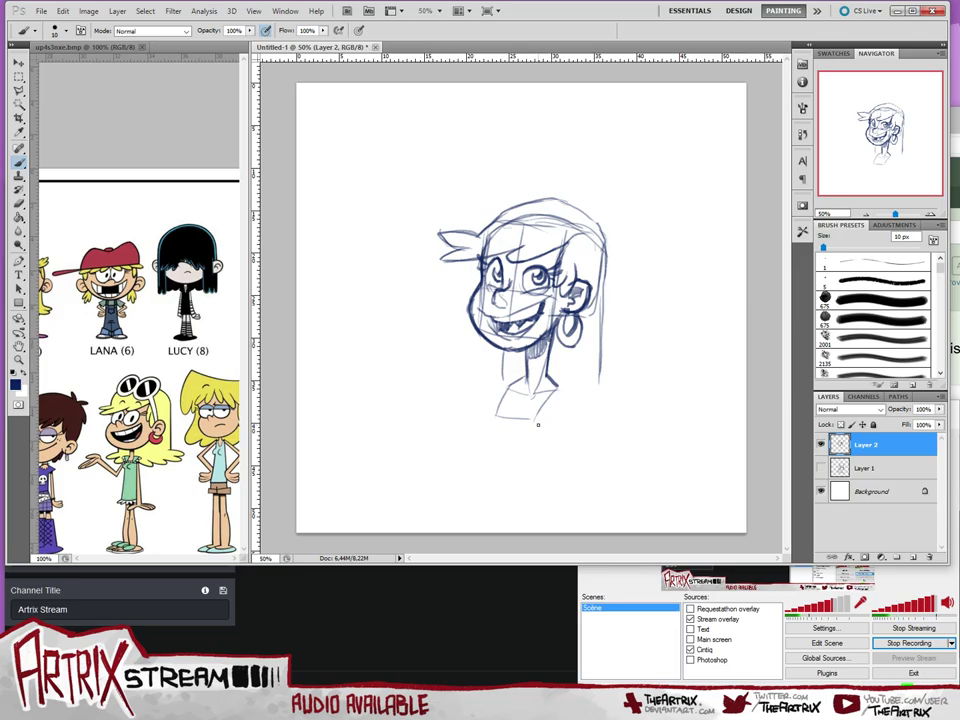
key("ctrl+alt+z")
key("ctrl+alt+z")
key("ctrl+alt+z")
left_click_drag(516, 381, 495, 422)
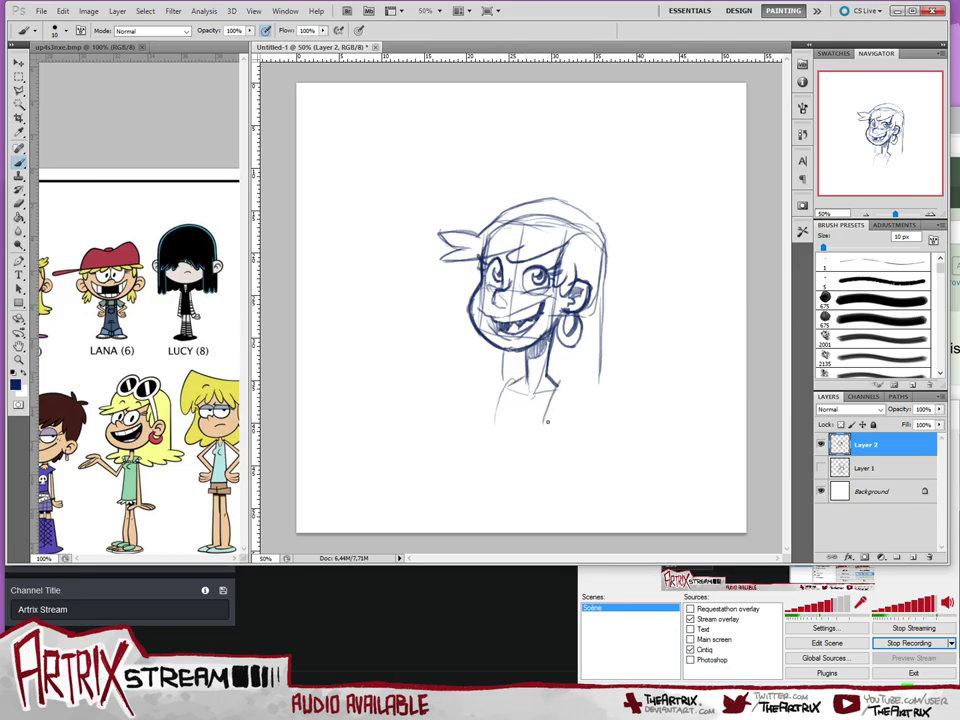
left_click_drag(495, 420, 544, 422)
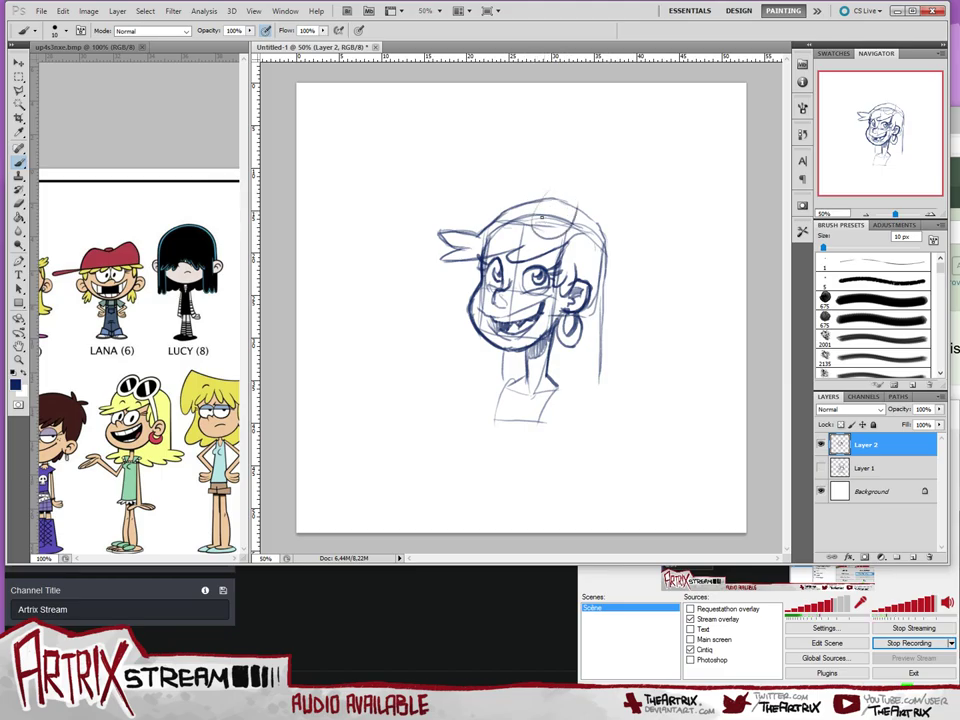
- Rough in a pair of round sunglasses resting on top of the hair, with a temple arm running back toward the ear
left_click_drag(552, 203, 570, 201)
key("ctrl+z")
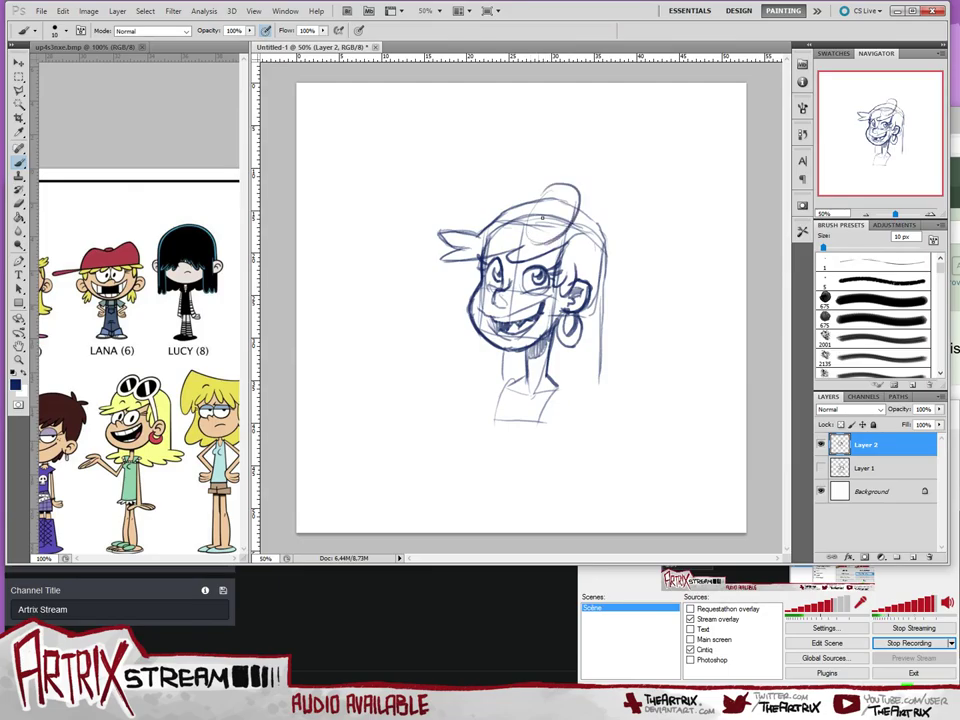
mouse_move(566, 195)
left_mouse_down()
mouse_move(528, 225)
mouse_move(496, 211)
left_mouse_up()
key("ctrl+alt+z")
key("ctrl+alt+z")
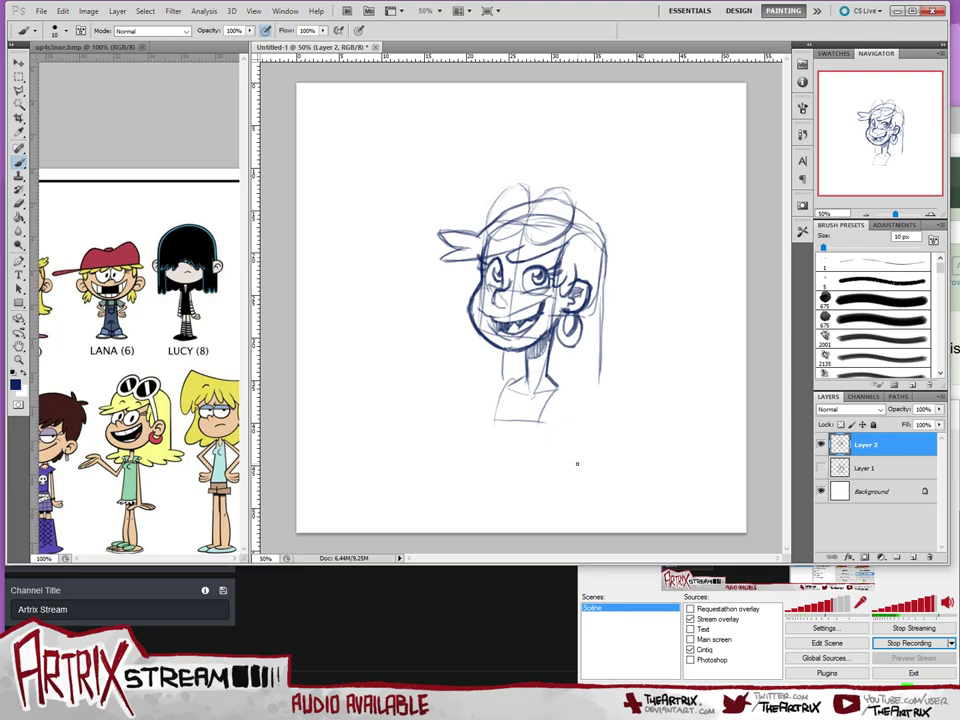
mouse_move(568, 241)
left_mouse_down()
mouse_move(576, 272)
mouse_move(573, 236)
mouse_move(597, 282)
left_mouse_up()
key("ctrl+z")
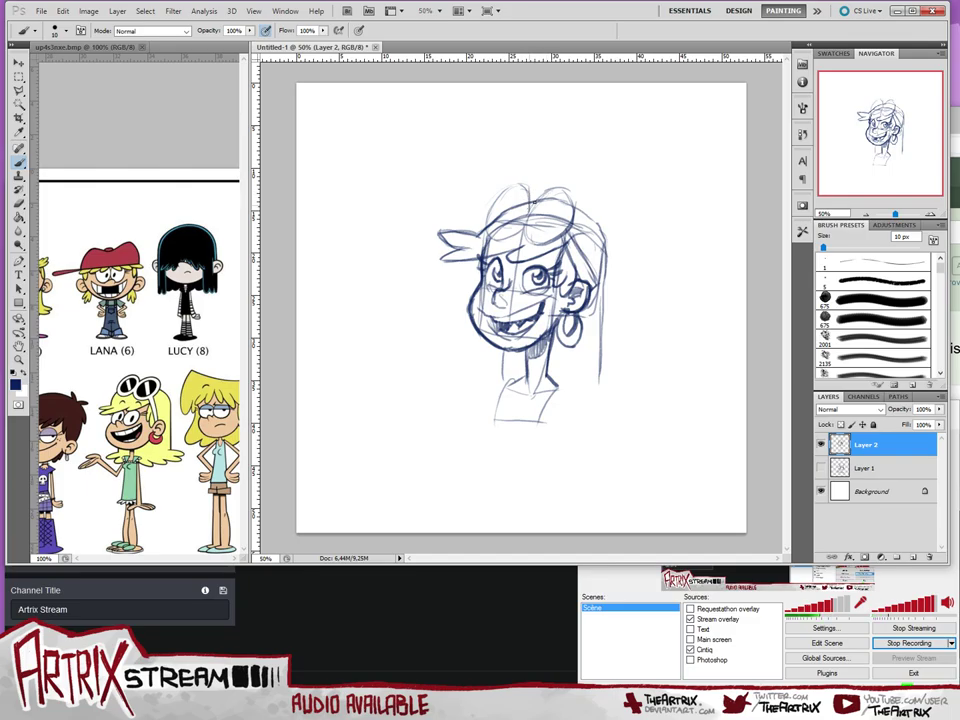
- Darken the sunglasses' frames with inner lens outlines and try dark hatching on the near lens
left_click_drag(538, 190, 561, 186)
key("ctrl+z")
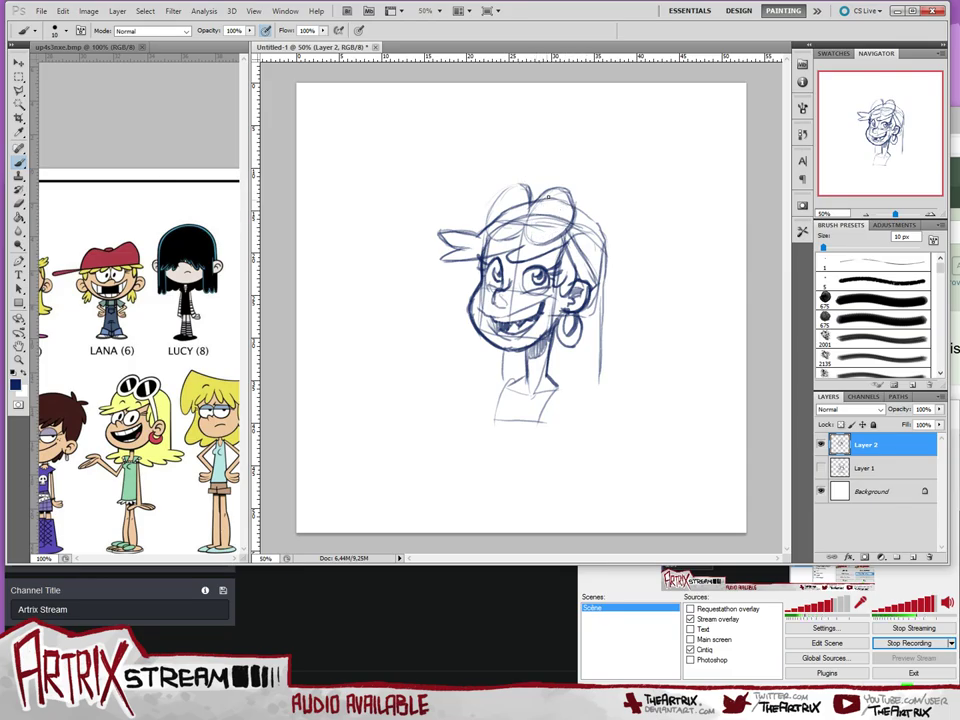
mouse_move(548, 197)
left_mouse_down()
mouse_move(531, 229)
mouse_move(548, 235)
mouse_move(562, 210)
left_mouse_up()
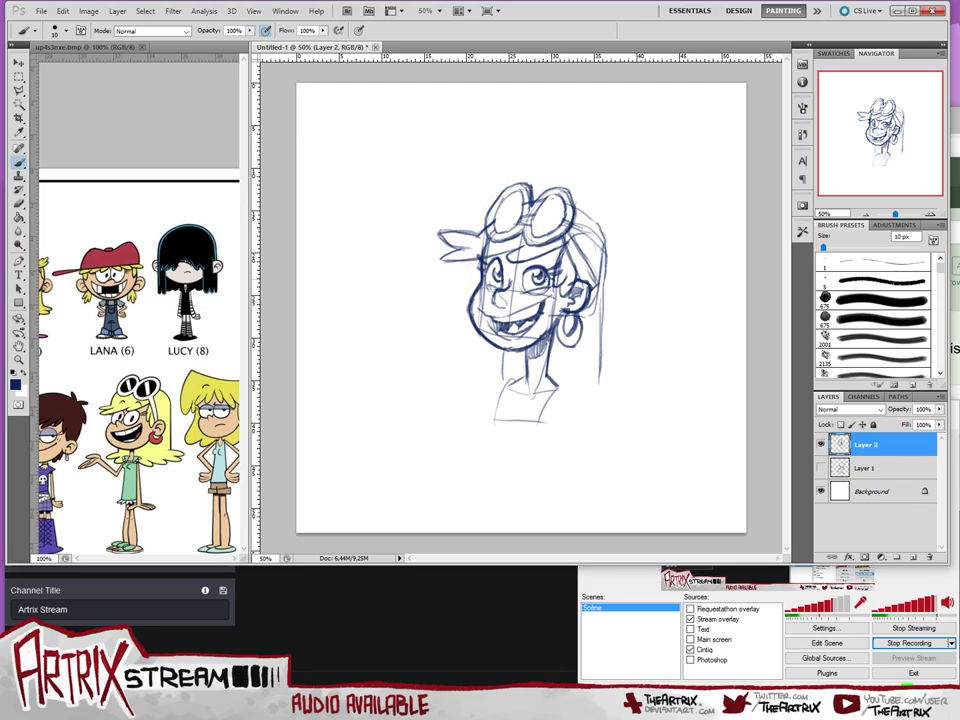
left_click_drag(538, 216, 540, 236)
left_click_drag(556, 208, 566, 222)
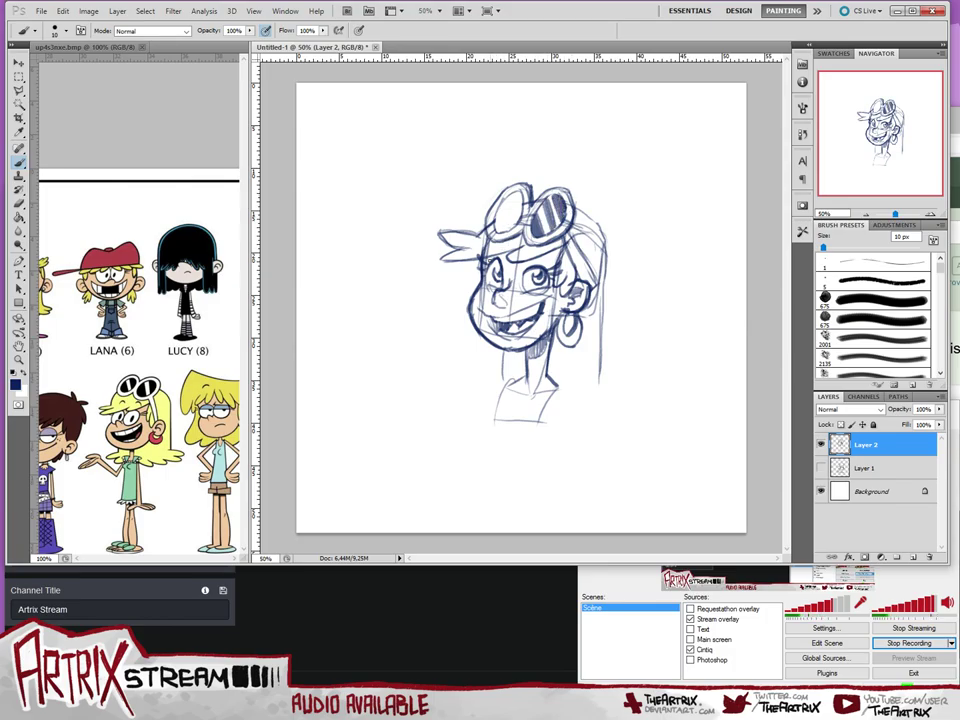
key("ctrl+z")
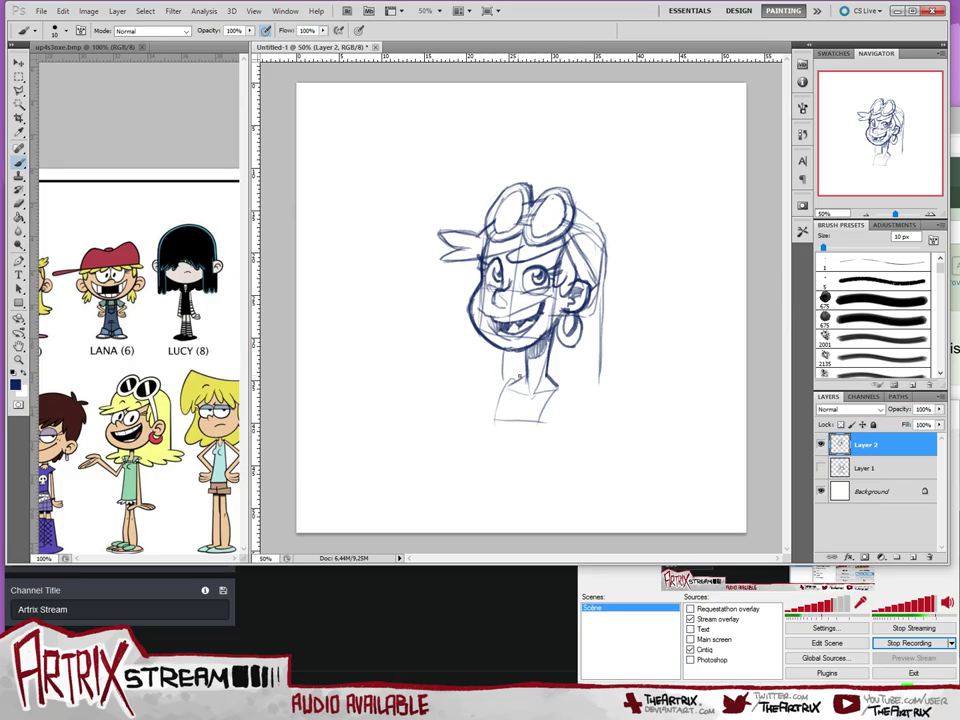
- Outline the flared shoulder sleeves on both sides of the chest
left_click_drag(520, 377, 498, 378)
left_click_drag(477, 379, 494, 421)
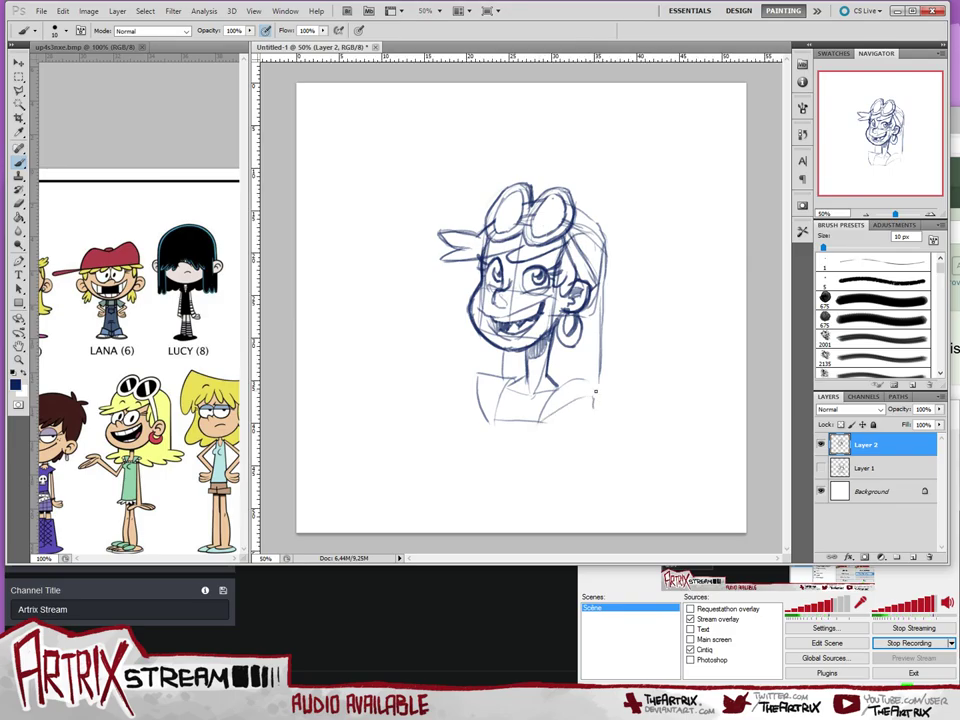
mouse_move(543, 420)
left_mouse_down()
mouse_move(589, 388)
mouse_move(573, 413)
left_mouse_up()
mouse_move(590, 394)
left_mouse_down()
mouse_move(566, 381)
mouse_move(591, 389)
mouse_move(574, 411)
left_mouse_up()
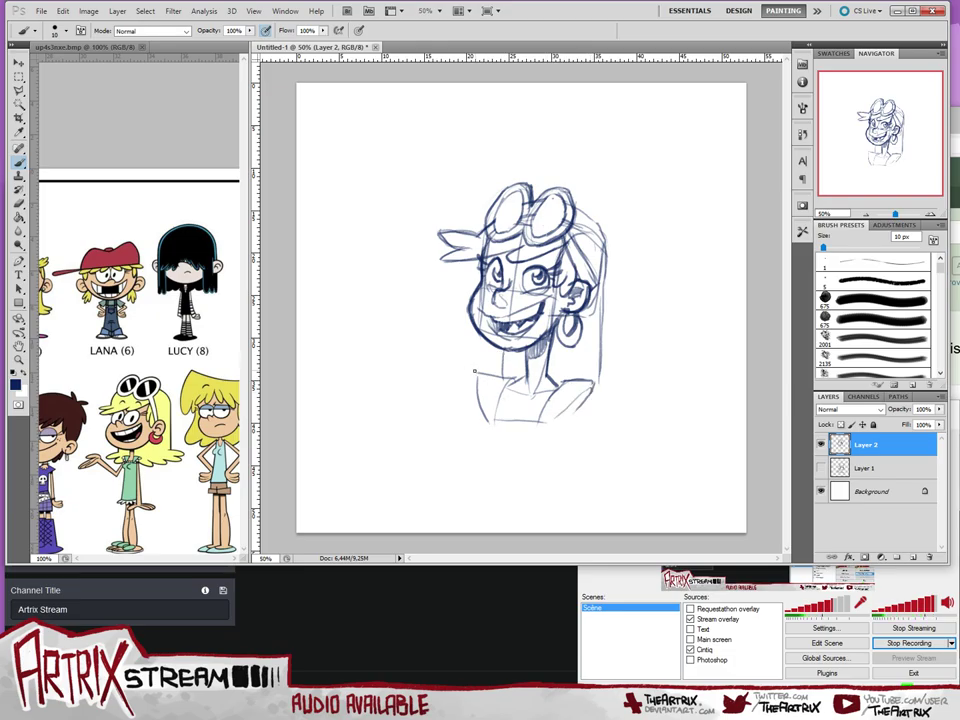
- Add scalloped ruffles along both sleeve edges and a zigzag trim across the neckline
left_click_drag(467, 388, 485, 420)
mouse_move(497, 413)
left_mouse_down()
mouse_move(510, 420)
mouse_move(530, 408)
mouse_move(543, 421)
left_mouse_up()
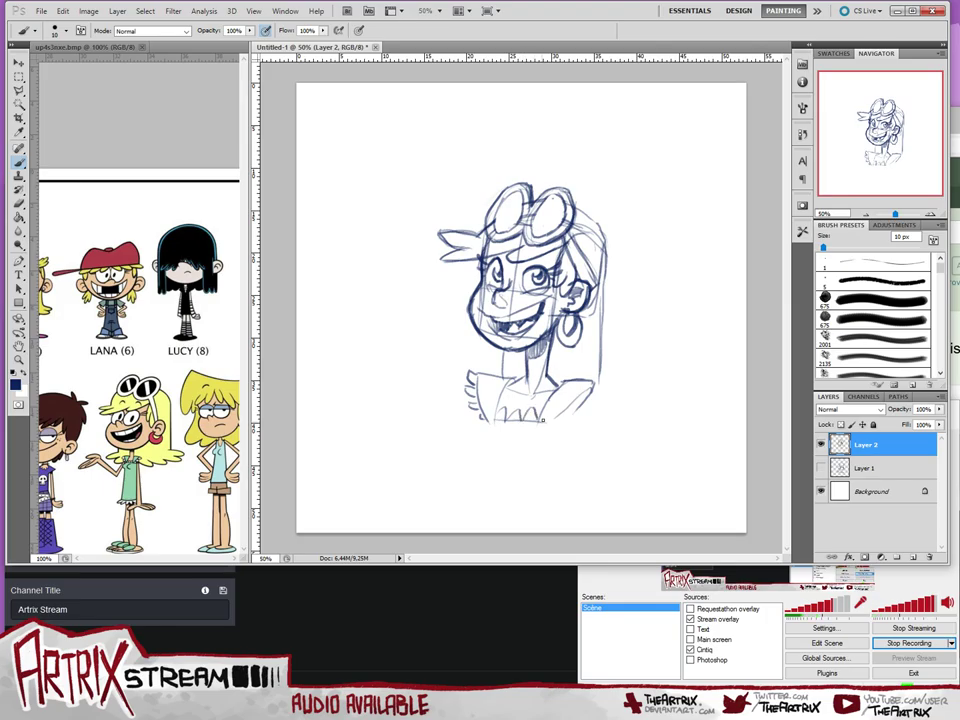
mouse_move(590, 380)
left_mouse_down()
mouse_move(602, 384)
mouse_move(585, 394)
left_mouse_up()
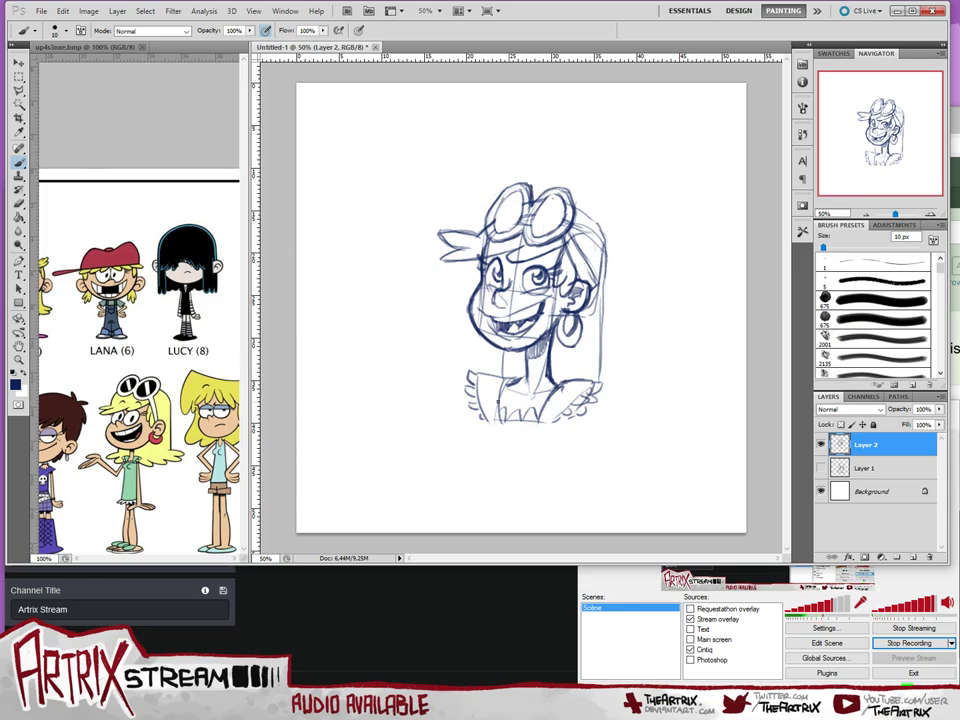
- Sketch the dress torso below the neckline with curved sides and a rounded waistline, redrawing the edges until the shape fits
left_click_drag(499, 403, 487, 452)
key("ctrl+z")
left_click_drag(500, 401, 491, 476)
key("ctrl+alt+z")
key("ctrl+alt+z")
left_click_drag(492, 428, 493, 468)
key("ctrl+z")
mouse_move(489, 417)
left_mouse_down()
mouse_move(486, 484)
mouse_move(541, 491)
left_mouse_up()
key("ctrl+z")
left_click_drag(554, 419, 548, 490)
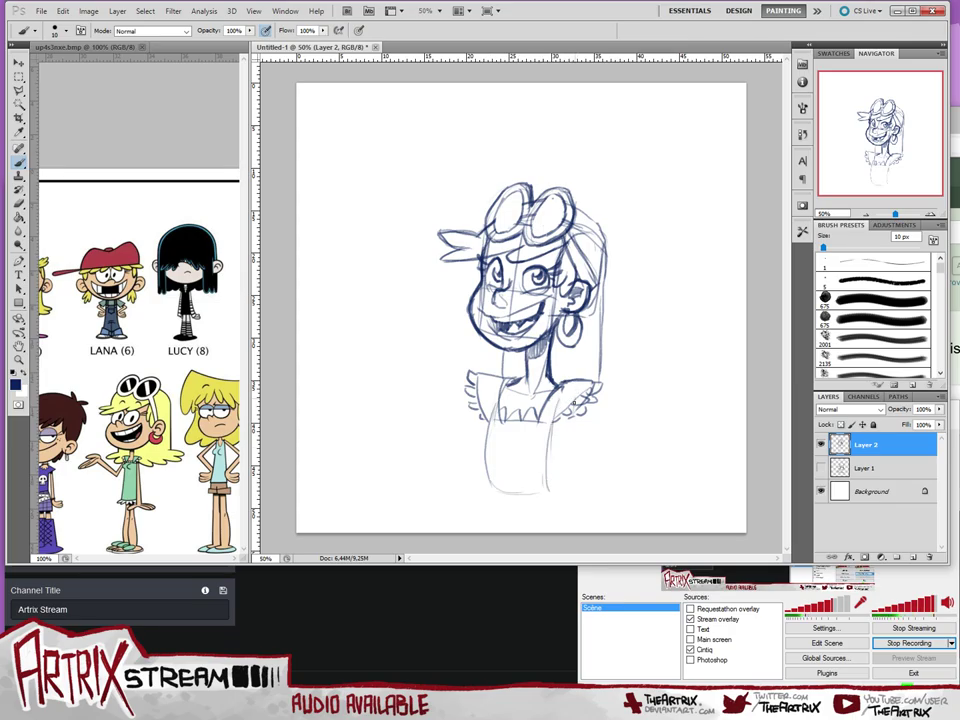
left_click_drag(574, 420, 554, 485)
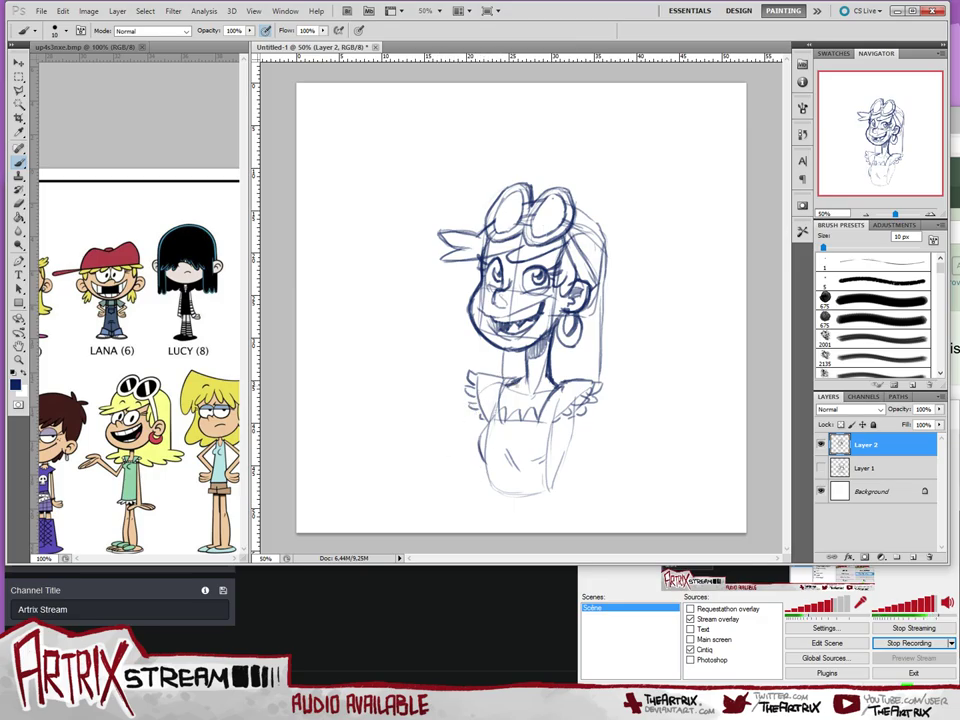
- Rough in one arm stretched sideways from the far sleeve and the near arm hanging along the torso to the hip
mouse_move(484, 388)
left_mouse_down()
mouse_move(416, 418)
mouse_move(413, 409)
mouse_move(416, 422)
mouse_move(478, 410)
left_mouse_up()
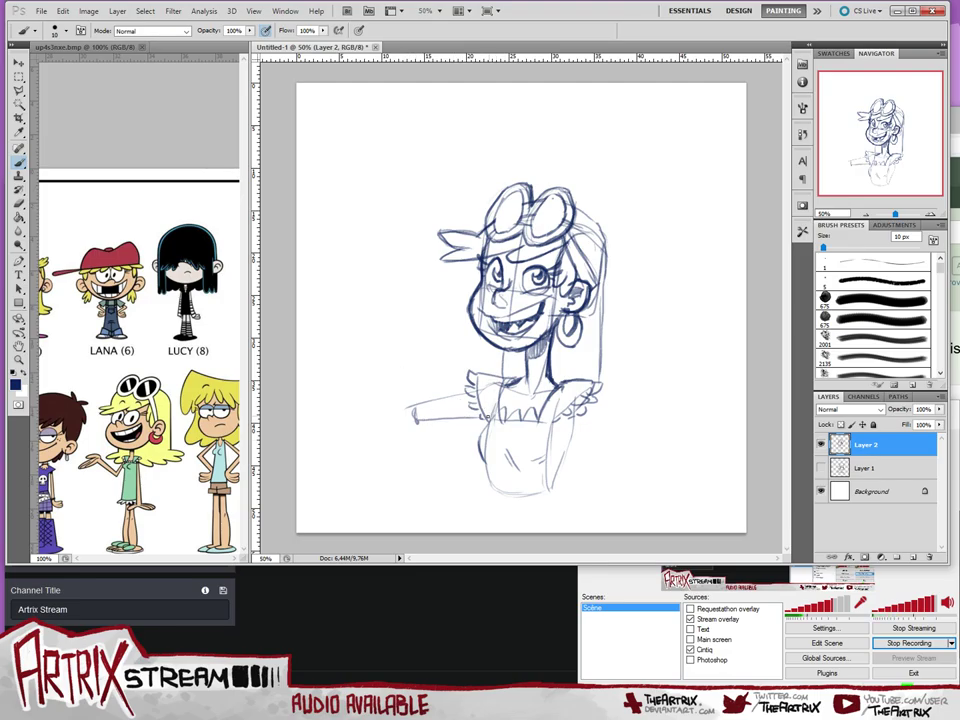
left_click_drag(589, 400, 565, 479)
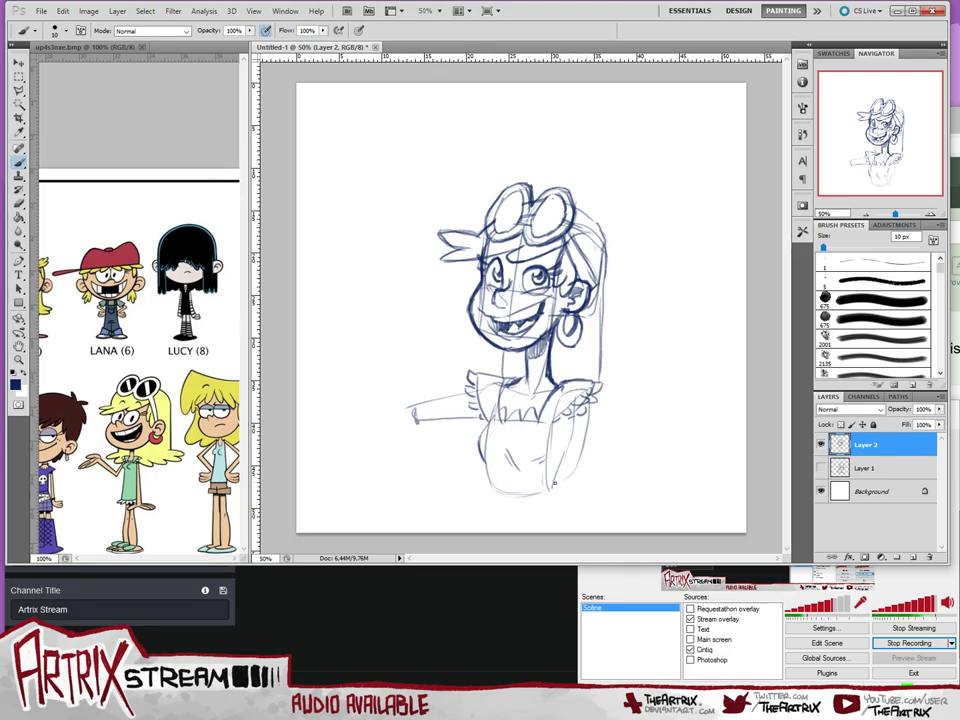
key("ctrl+z")
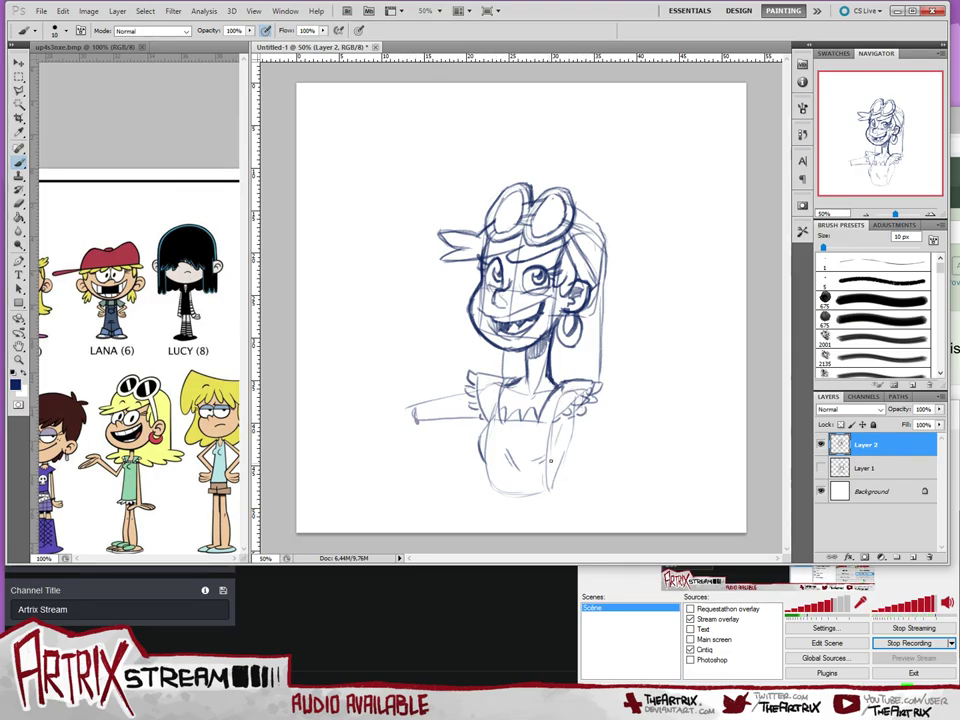
left_click_drag(555, 442, 536, 490)
left_click_drag(550, 444, 540, 495)
left_click_drag(570, 444, 556, 488)
left_click_drag(582, 410, 547, 522)
left_click_drag(541, 475, 535, 513)
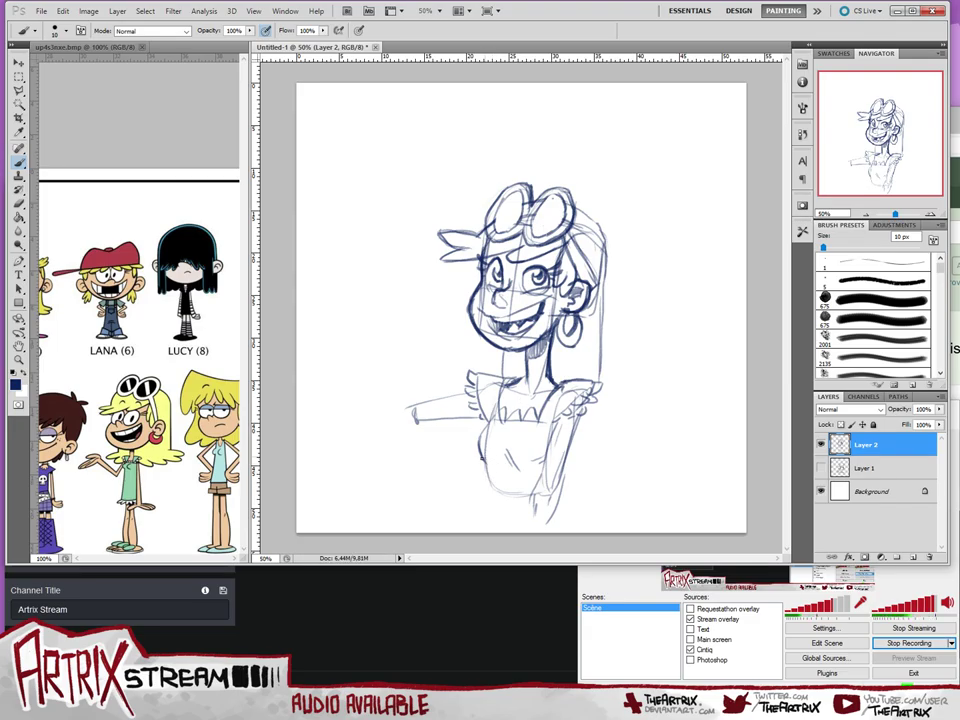
- Extend the dress's front edge below the waist and darken the near arm's outline down to the hand
left_click_drag(486, 466, 481, 510)
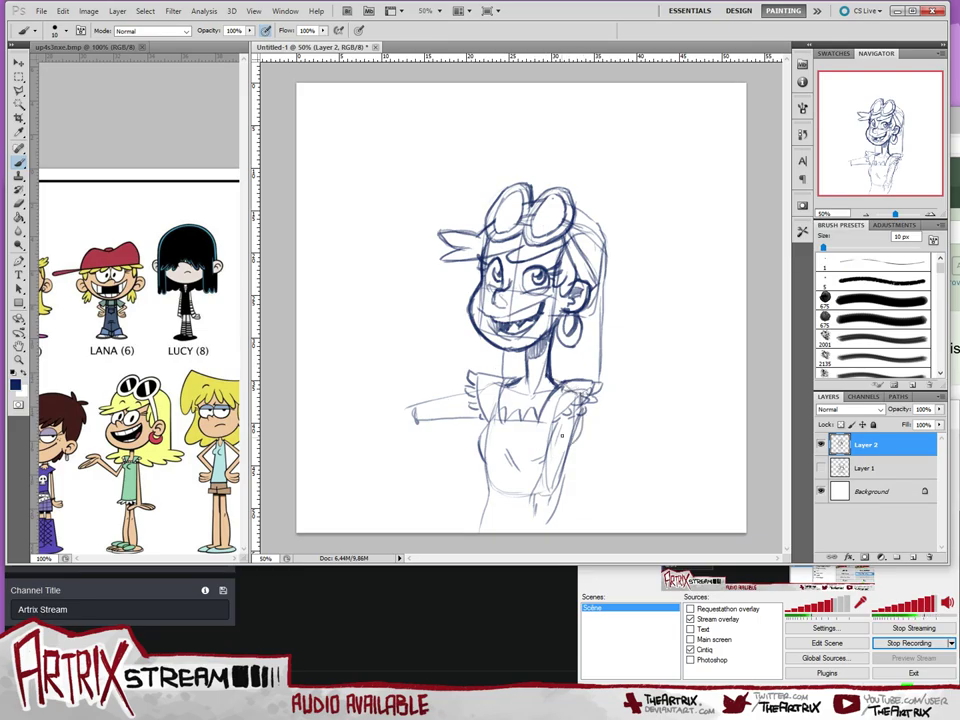
key("ctrl+z")
left_click_drag(585, 391, 574, 437)
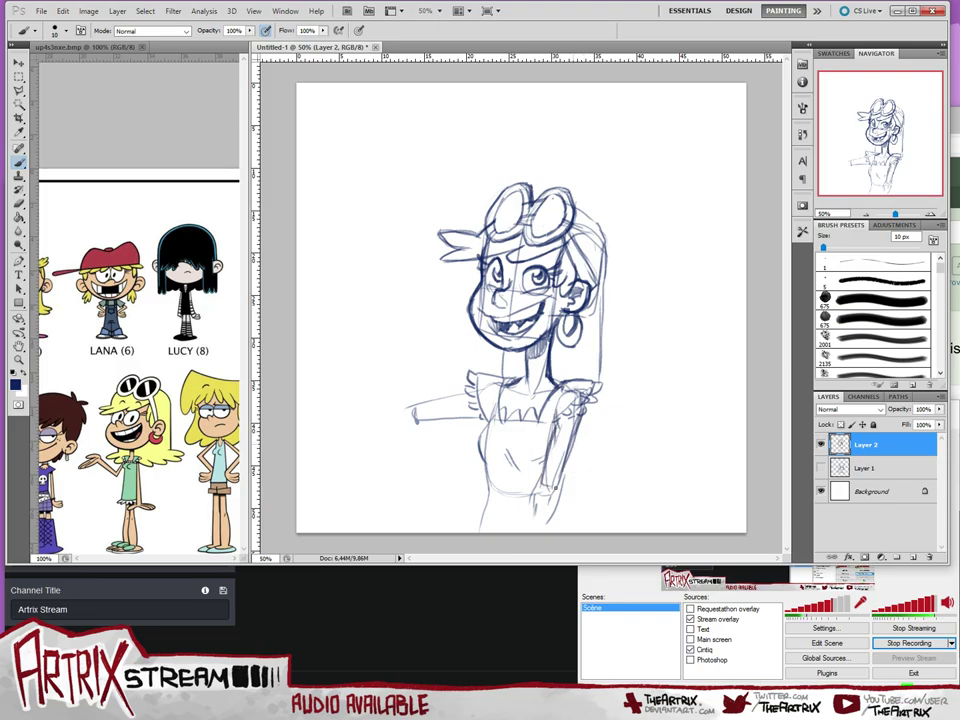
left_click_drag(536, 487, 533, 521)
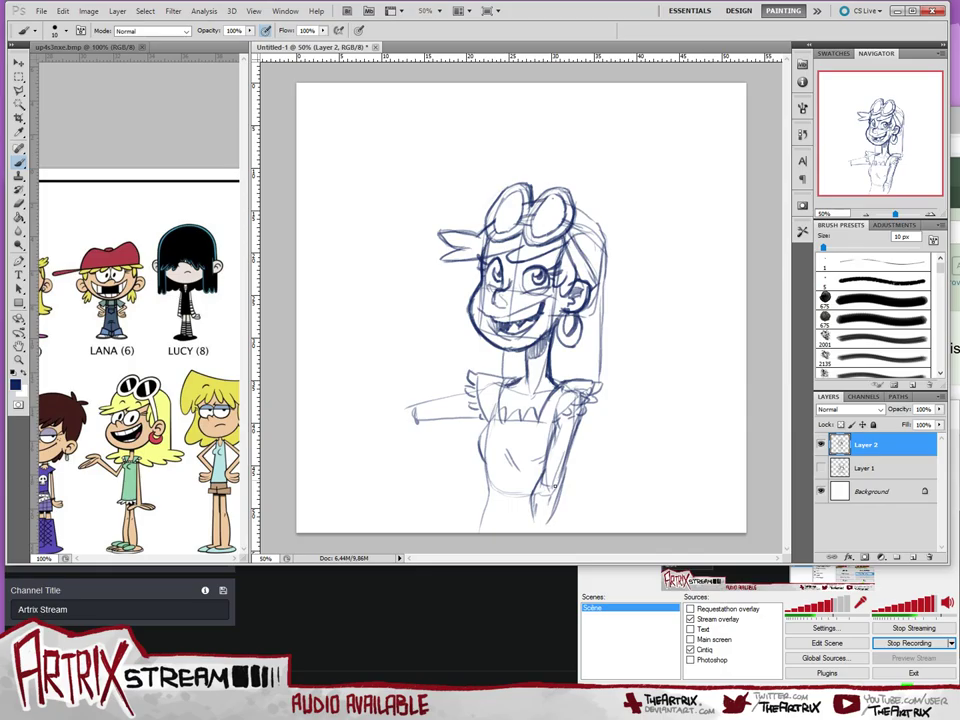
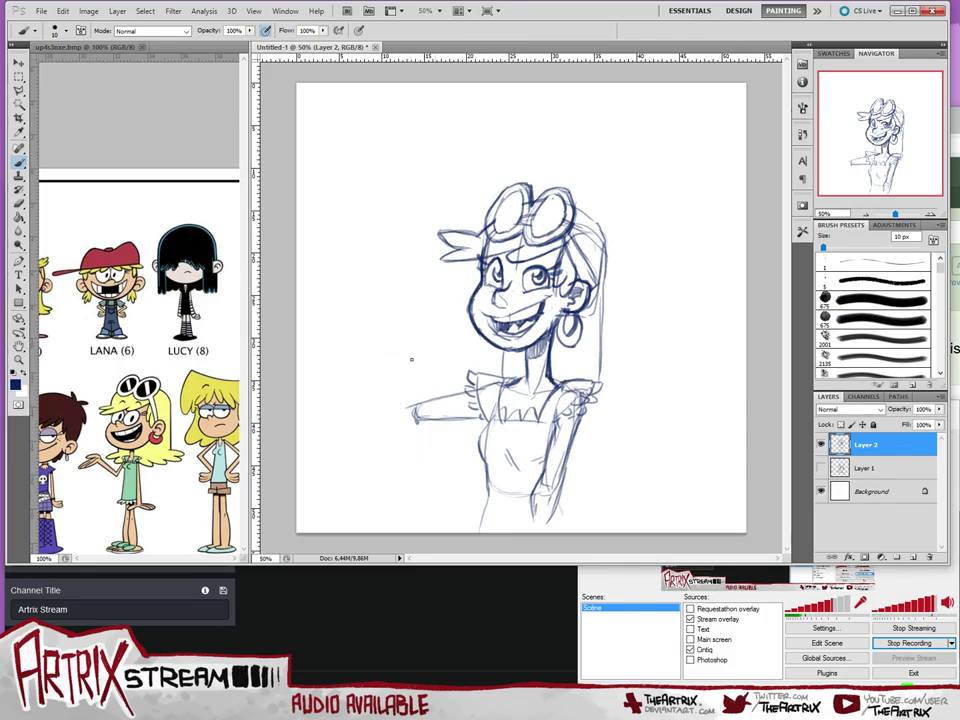
- Sketch and darken the outstretched arm with an upright forearm, glancing at the Picarto.TV chat partway
mouse_move(410, 343)
left_mouse_down()
mouse_move(407, 412)
mouse_move(426, 354)
mouse_move(428, 401)
mouse_move(431, 356)
mouse_move(434, 396)
left_mouse_up()
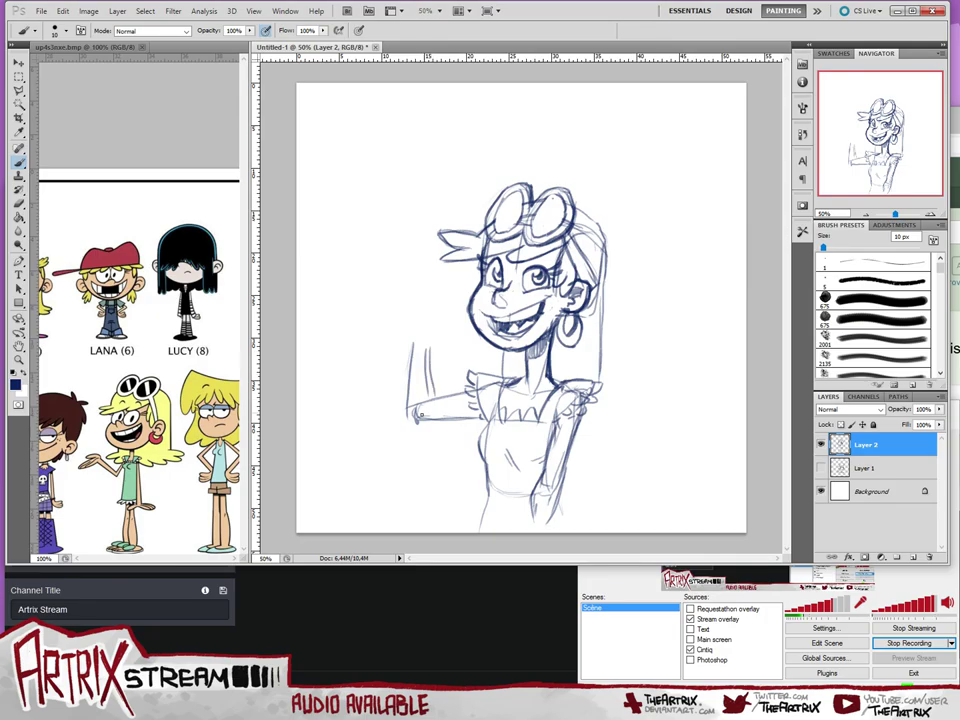
key("alt+Tab")
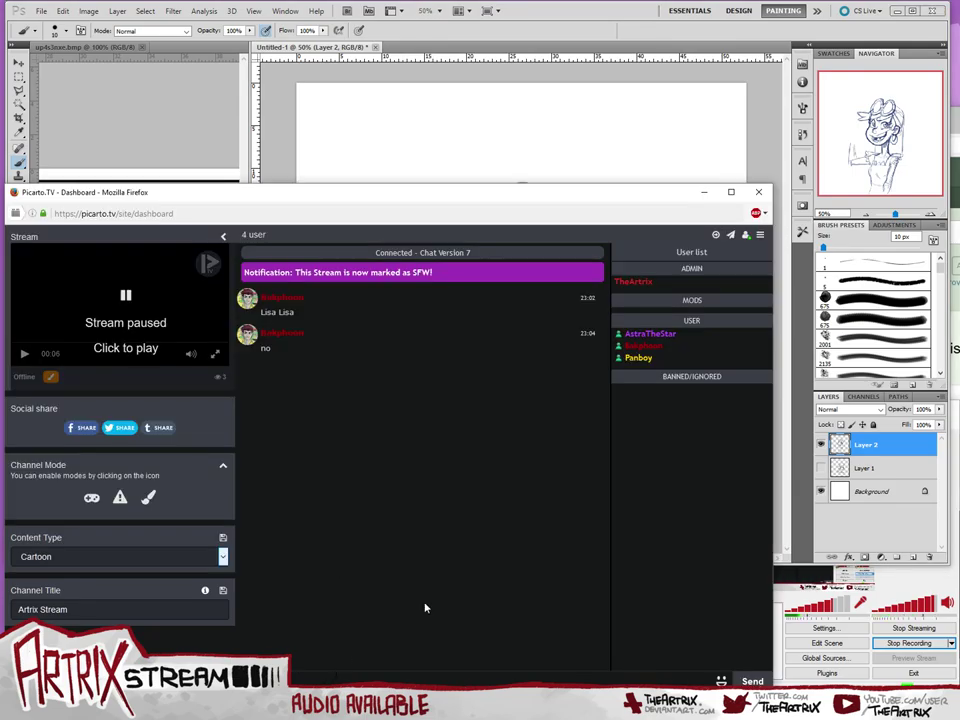
left_click(556, 24)
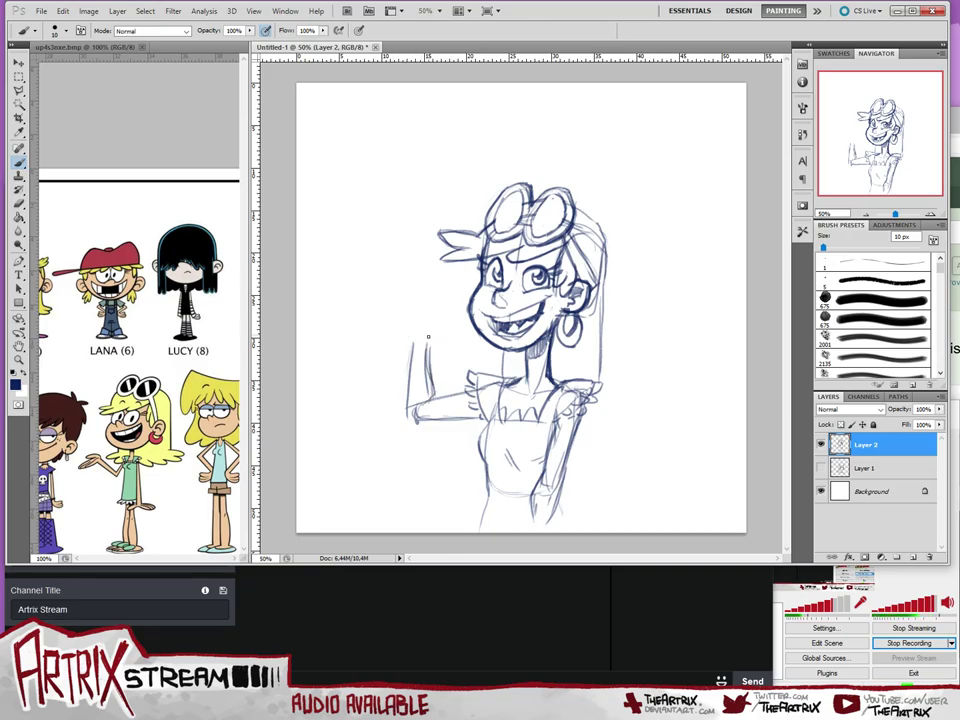
mouse_move(431, 335)
left_mouse_down()
mouse_move(427, 298)
mouse_move(421, 326)
mouse_move(383, 319)
mouse_move(391, 323)
left_mouse_up()
key("ctrl+alt+z")
key("ctrl+alt+z")
key("ctrl+alt+z")
key("ctrl+alt+z")
mouse_move(416, 408)
left_mouse_down()
mouse_move(470, 393)
mouse_move(476, 417)
mouse_move(490, 414)
left_mouse_up()
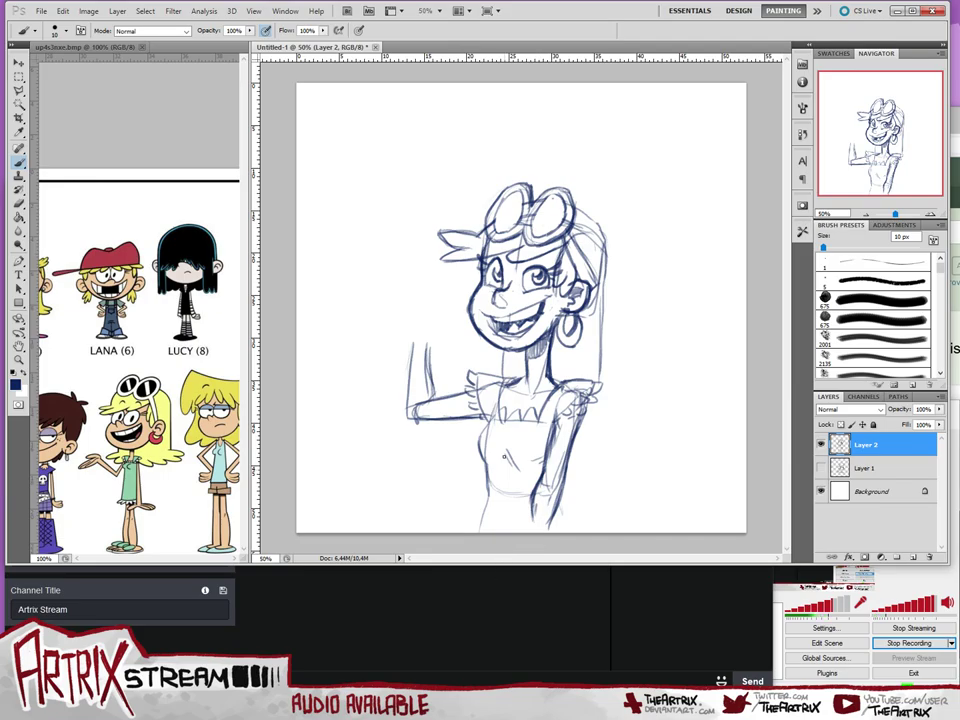
- Darken the torso's front edge over the hip and draw the skirt's back edge down to the canvas bottom
left_click_drag(487, 464, 481, 522)
mouse_move(560, 516)
left_mouse_down()
mouse_move(556, 533)
mouse_move(570, 532)
left_mouse_up()
key("ctrl+z")
key("ctrl+z")
key("ctrl+z")
left_click_drag(557, 485, 566, 532)
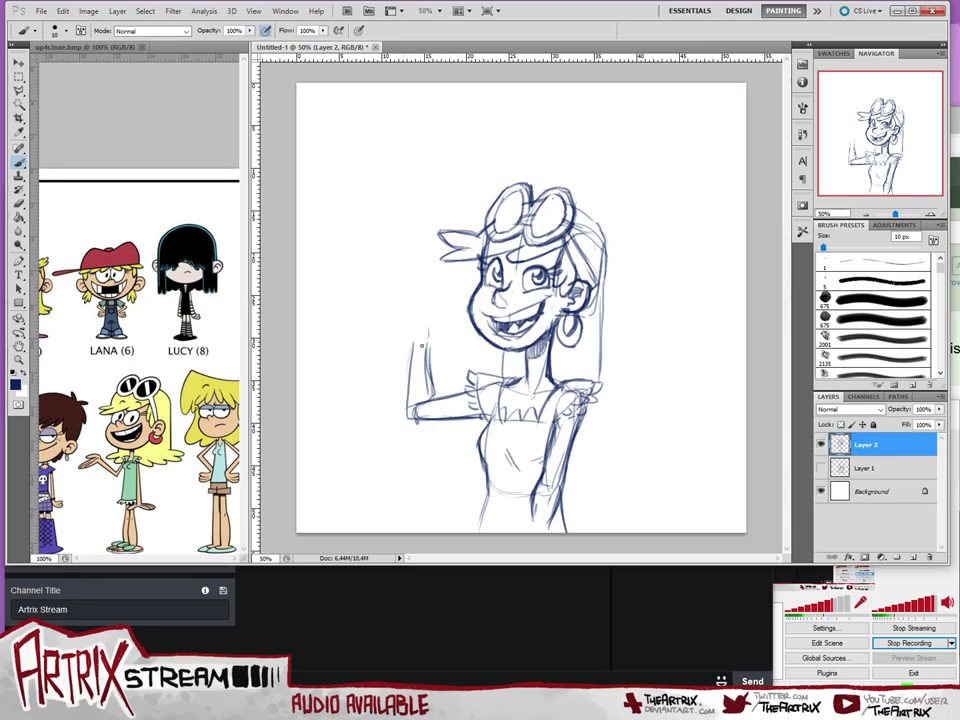
- Try a flat, palm-up hand on top of the upright forearm
mouse_move(423, 345)
left_mouse_down()
mouse_move(396, 327)
mouse_move(428, 344)
left_mouse_up()
key("ctrl+z")
left_click_drag(391, 327, 388, 331)
mouse_move(383, 336)
left_mouse_down()
mouse_move(386, 327)
mouse_move(410, 329)
mouse_move(412, 342)
left_mouse_up()
key("ctrl+z")
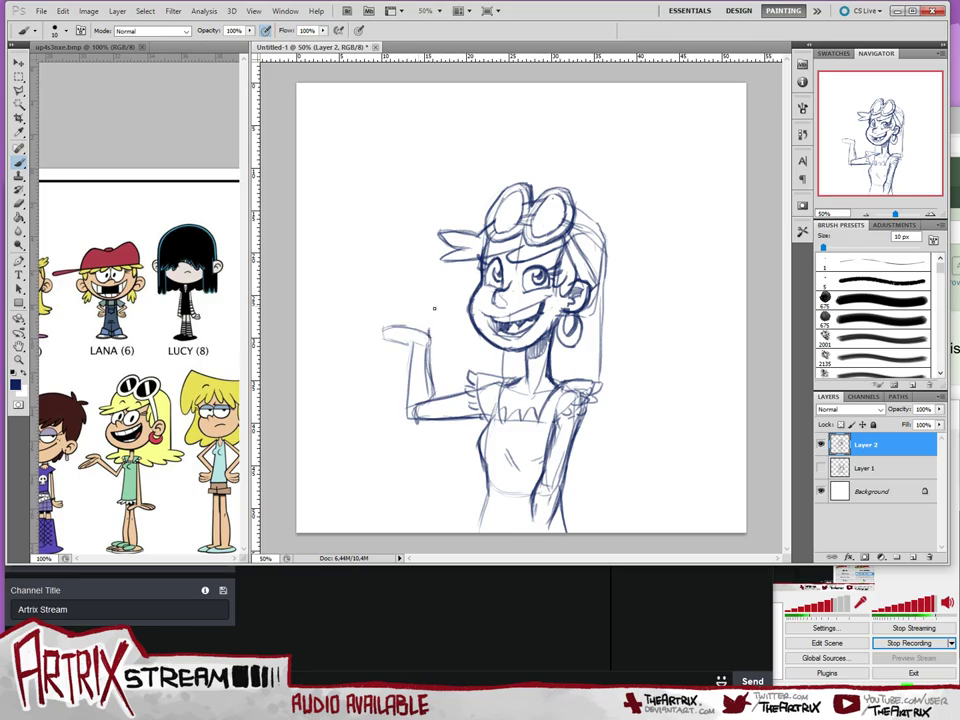
- Remove the raised hand, upright forearm and outstretched upper arm from the sketch
mouse_move(378, 317)
left_mouse_down()
mouse_move(383, 332)
mouse_move(362, 310)
mouse_move(385, 330)
left_mouse_up()
key("ctrl+z")
key("ctrl+z")
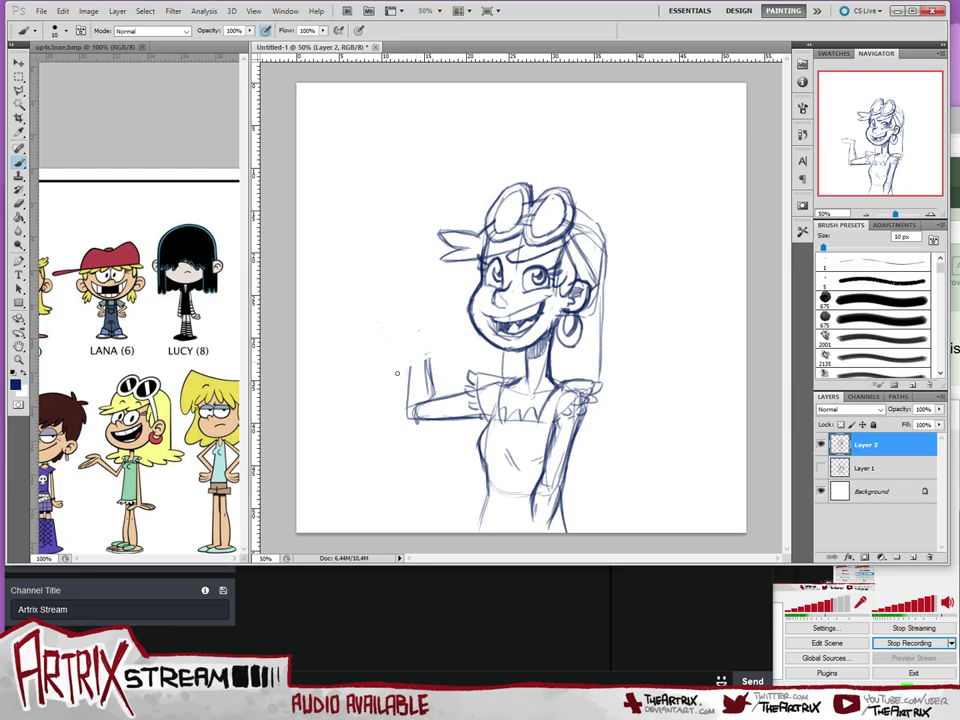
mouse_move(397, 373)
left_mouse_down()
mouse_move(440, 362)
mouse_move(399, 396)
mouse_move(429, 398)
mouse_move(410, 414)
left_mouse_up()
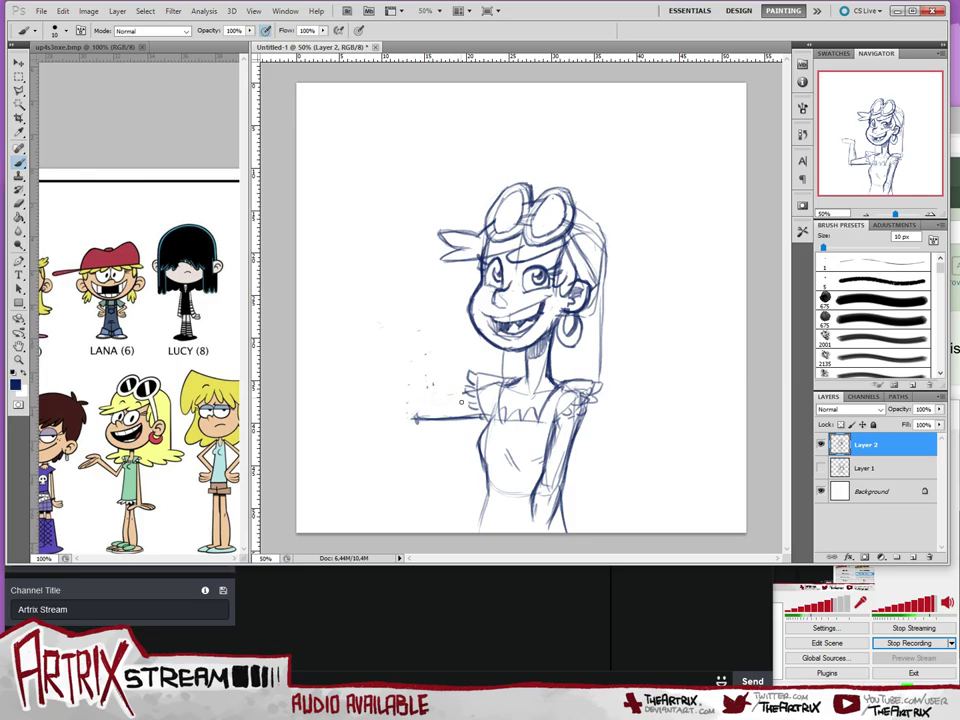
key("ctrl+z")
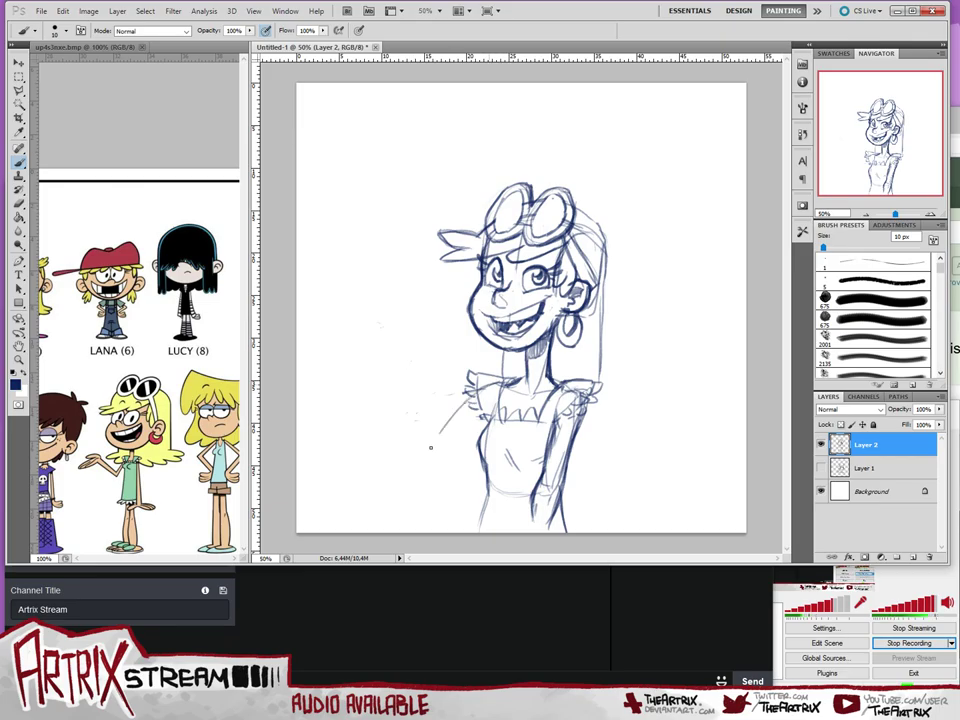
- Redraw the far arm angled down to a bent elbow, with the forearm rising outward to an open, spread hand
mouse_move(468, 407)
left_mouse_down()
mouse_move(432, 448)
mouse_move(480, 418)
left_mouse_up()
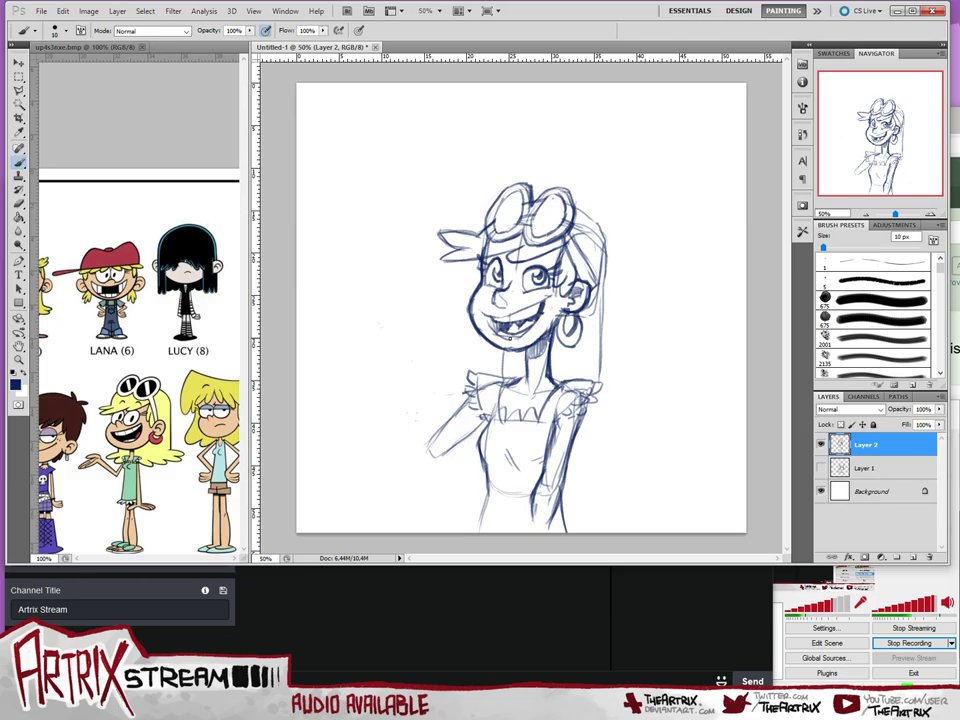
mouse_move(396, 391)
left_mouse_down()
mouse_move(408, 376)
mouse_move(375, 342)
mouse_move(373, 384)
mouse_move(388, 391)
mouse_move(394, 355)
mouse_move(388, 371)
mouse_move(370, 351)
left_mouse_up()
key("ctrl+z")
mouse_move(384, 348)
left_mouse_down()
mouse_move(372, 352)
mouse_move(369, 372)
mouse_move(389, 390)
left_mouse_up()
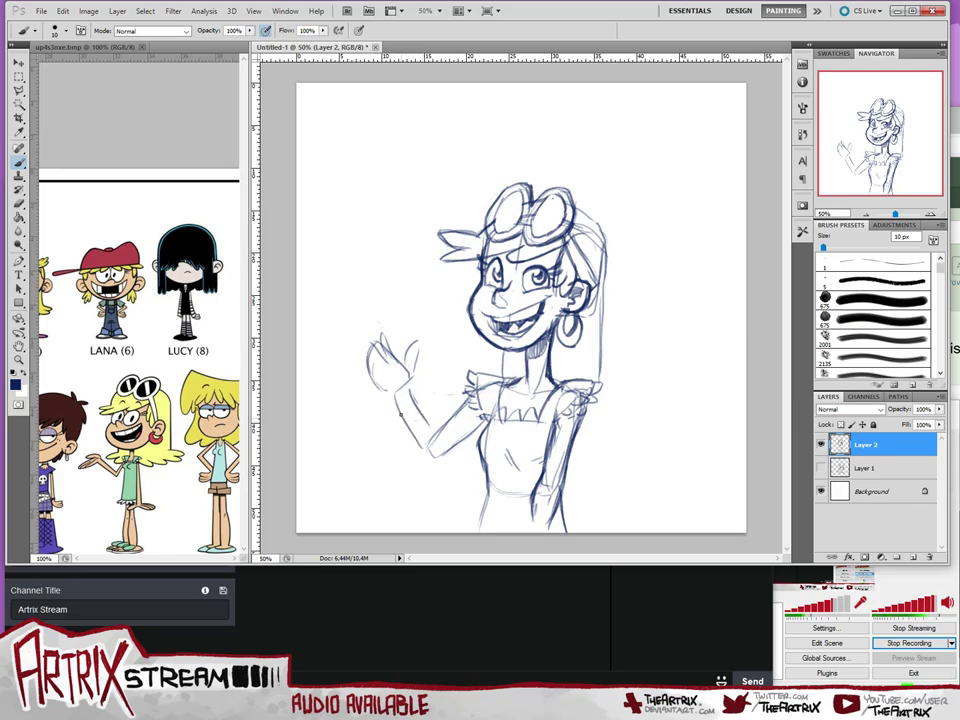
- Try a firmer line along the raised forearm's outer edge down to the bent elbow
left_click_drag(398, 400, 422, 455)
key("ctrl+z")
left_click_drag(396, 398, 416, 450)
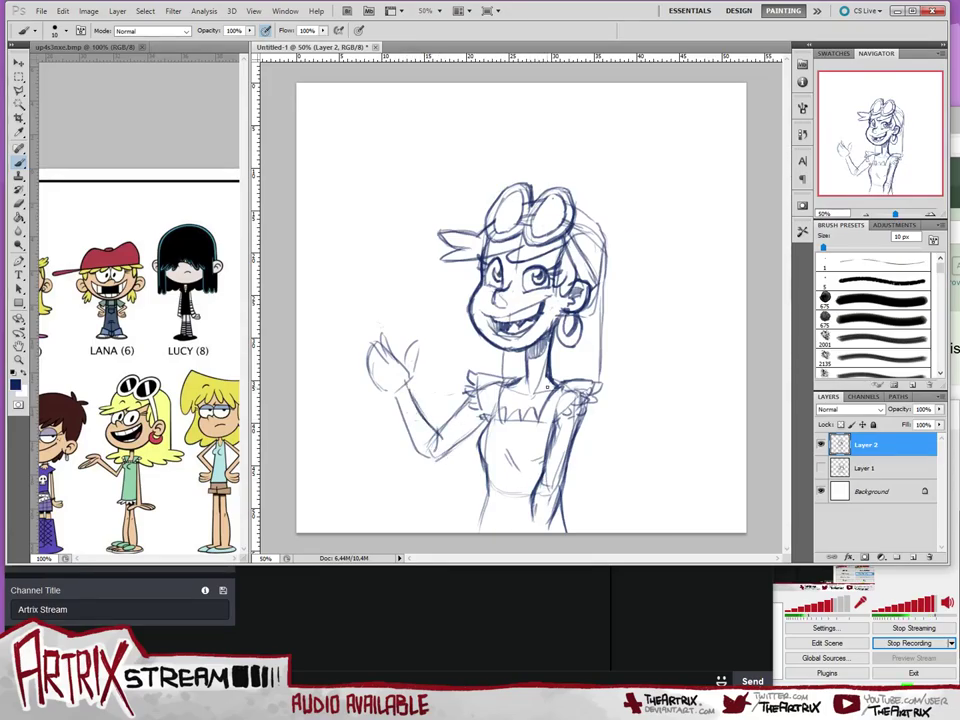
- Undo the forearm strokes and the finger lines of the spread hand
key("ctrl+alt+z")
key("ctrl+alt+z")
key("ctrl+alt+z")
key("ctrl+alt+z")
key("ctrl+alt+z")
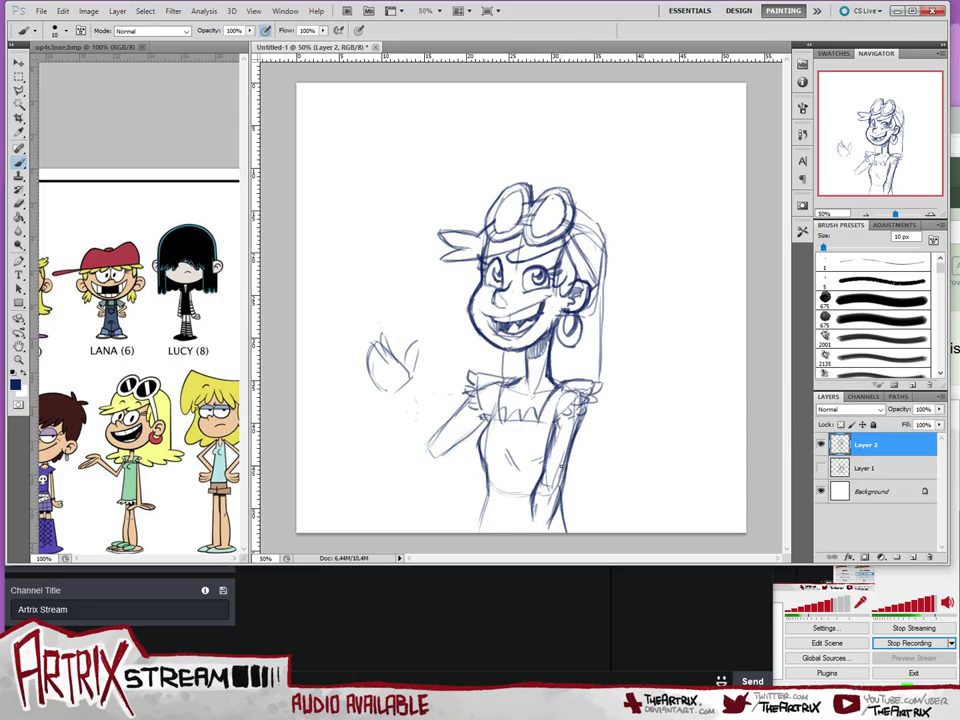
key("ctrl+alt+z")
key("ctrl+alt+z")
key("ctrl+alt+z")
key("ctrl+alt+z")
key("ctrl+alt+z")
key("ctrl+alt+z")
key("ctrl+alt+z")
key("ctrl+alt+z")
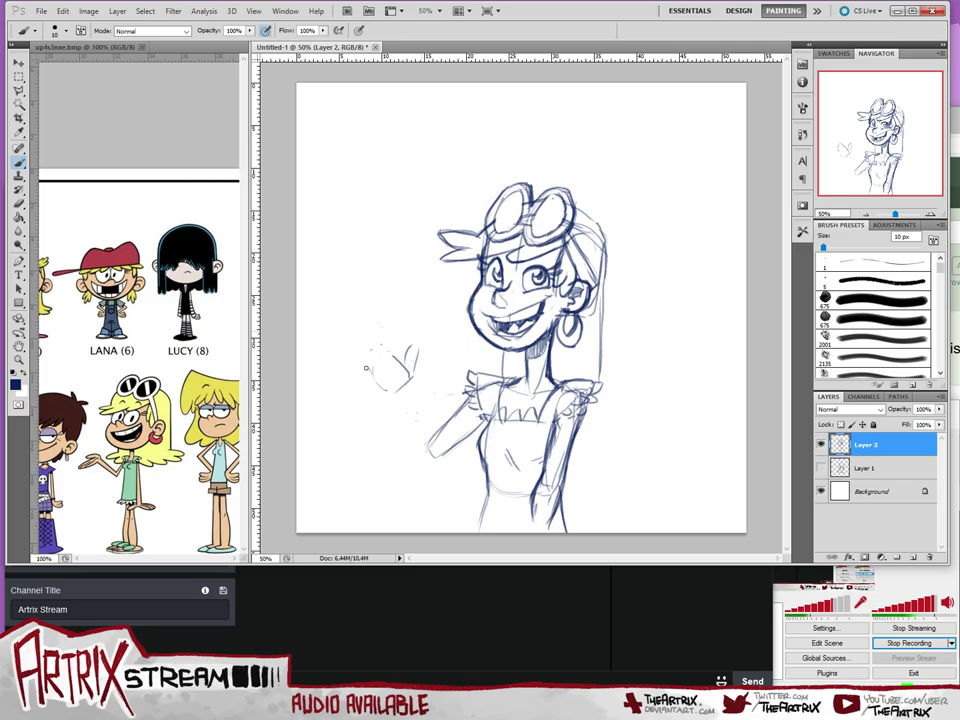
- Draw a flat, palm-up hand with spread, pointed fingers and an upright forearm joining it to the elbow
mouse_move(427, 349)
left_mouse_down()
mouse_move(392, 383)
mouse_move(377, 368)
mouse_move(390, 381)
mouse_move(408, 375)
mouse_move(408, 341)
mouse_move(414, 369)
left_mouse_up()
mouse_move(403, 373)
left_mouse_down()
mouse_move(436, 410)
mouse_move(405, 410)
mouse_move(424, 451)
mouse_move(405, 340)
mouse_move(388, 349)
mouse_move(396, 356)
mouse_move(371, 333)
mouse_move(380, 377)
mouse_move(348, 350)
mouse_move(386, 361)
mouse_move(357, 346)
mouse_move(377, 345)
mouse_move(397, 358)
mouse_move(388, 328)
left_mouse_up()
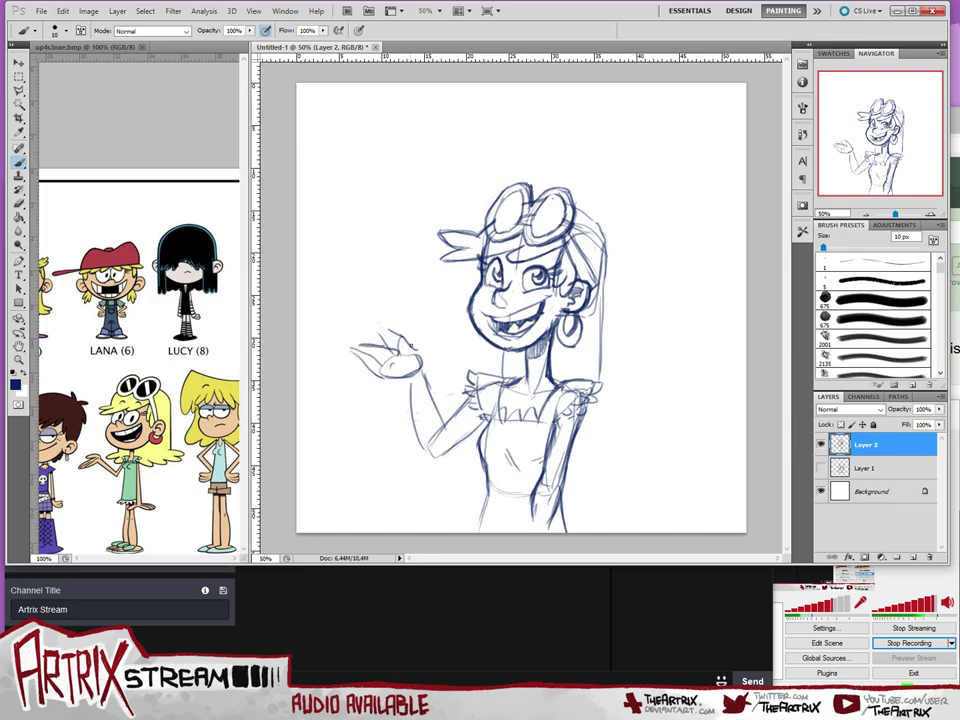
mouse_move(416, 346)
left_mouse_down()
mouse_move(397, 328)
mouse_move(401, 355)
mouse_move(405, 339)
left_mouse_up()
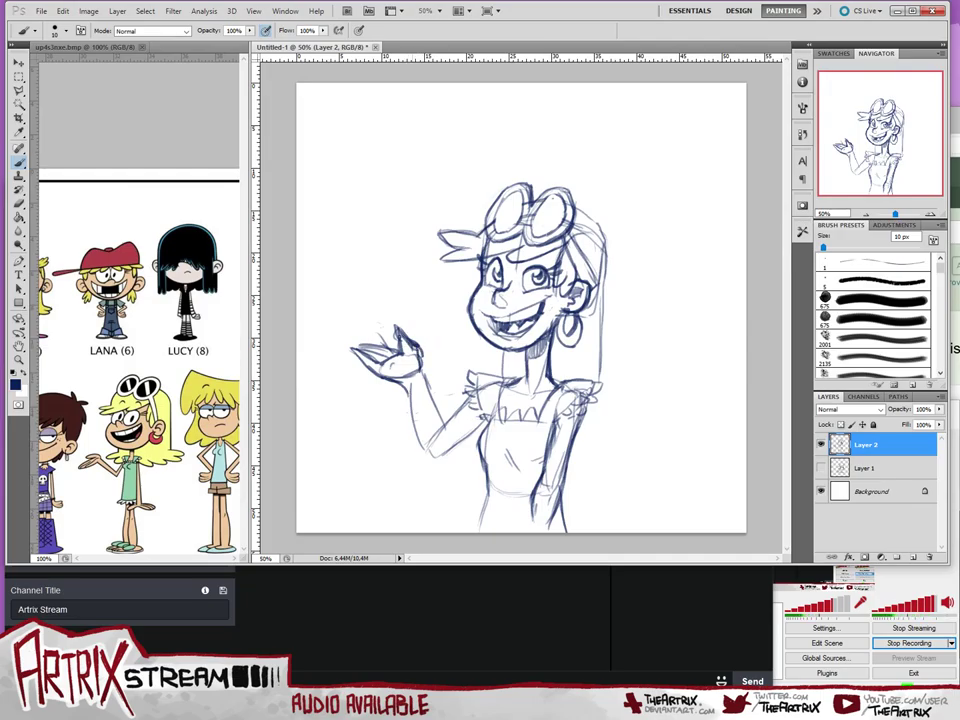
left_click_drag(382, 337, 404, 328)
- Erase the palm-up hand and darken the edges of the bent upper arm and forearm
mouse_move(409, 371)
left_mouse_down()
mouse_move(369, 400)
mouse_move(358, 388)
mouse_move(374, 337)
mouse_move(385, 334)
mouse_move(355, 362)
mouse_move(423, 339)
mouse_move(369, 381)
left_mouse_up()
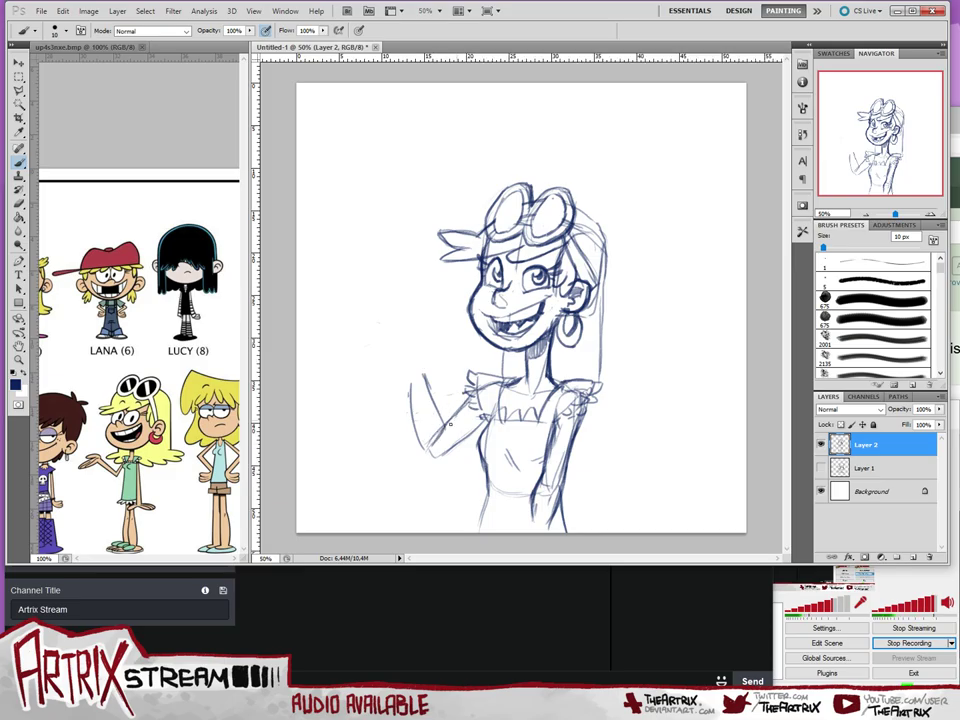
left_click_drag(438, 435, 469, 397)
mouse_move(408, 386)
left_mouse_down()
mouse_move(434, 457)
mouse_move(476, 432)
left_mouse_up()
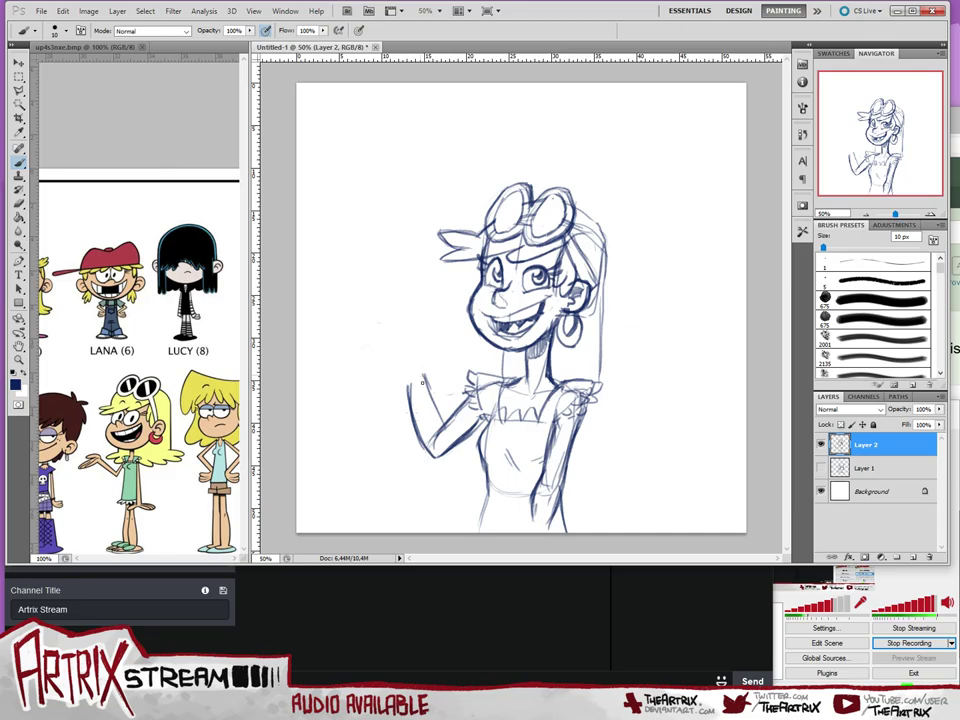
left_click_drag(423, 383, 441, 428)
mouse_move(408, 382)
left_mouse_down()
mouse_move(421, 443)
mouse_move(434, 458)
mouse_move(450, 447)
left_mouse_up()
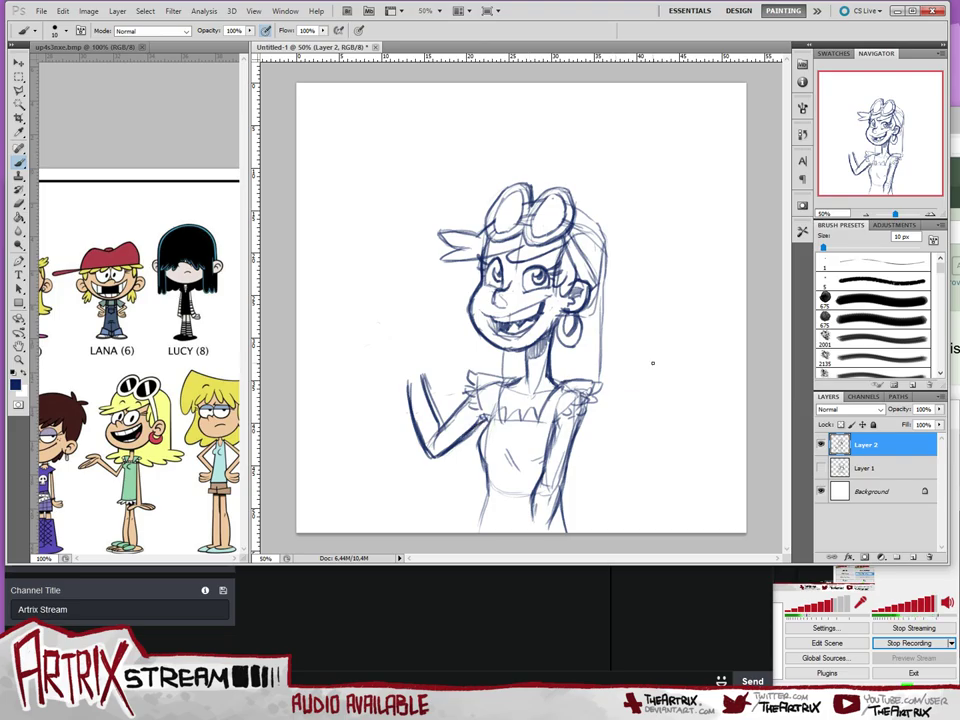
- Flip the canvas horizontally and draw an open, waving hand with closely set fingers above the forearm
key("ctrl+shift+h")
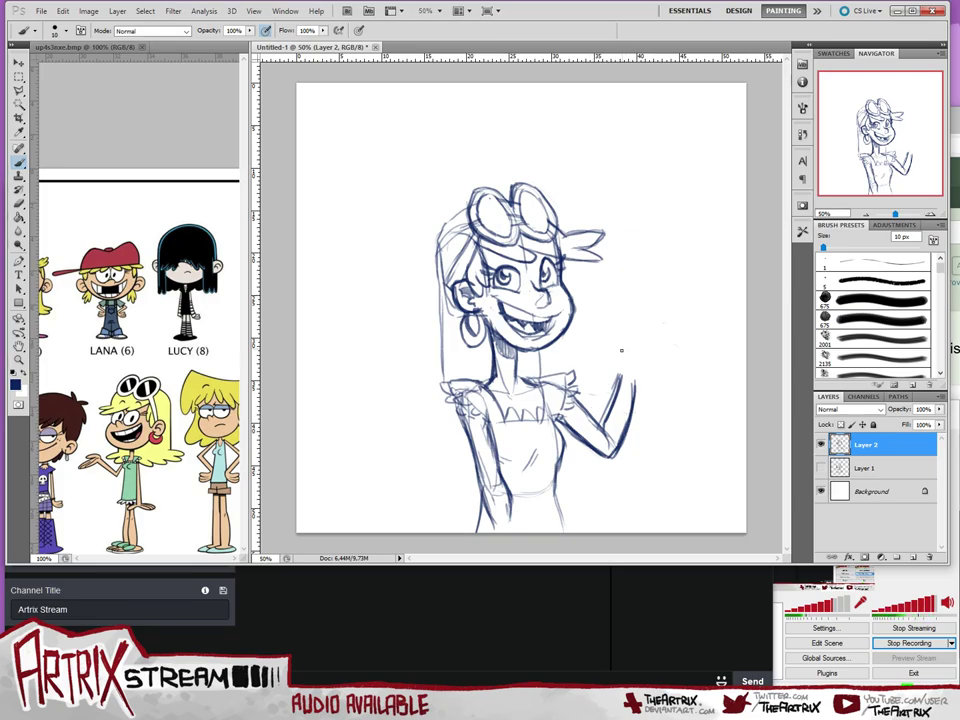
mouse_move(618, 367)
left_mouse_down()
mouse_move(641, 323)
mouse_move(646, 367)
mouse_move(623, 347)
mouse_move(645, 321)
mouse_move(664, 352)
left_mouse_up()
key("ctrl+z")
left_click_drag(648, 375, 676, 342)
key("ctrl+z")
mouse_move(637, 379)
left_mouse_down()
mouse_move(610, 358)
mouse_move(618, 328)
mouse_move(618, 352)
mouse_move(638, 323)
left_mouse_up()
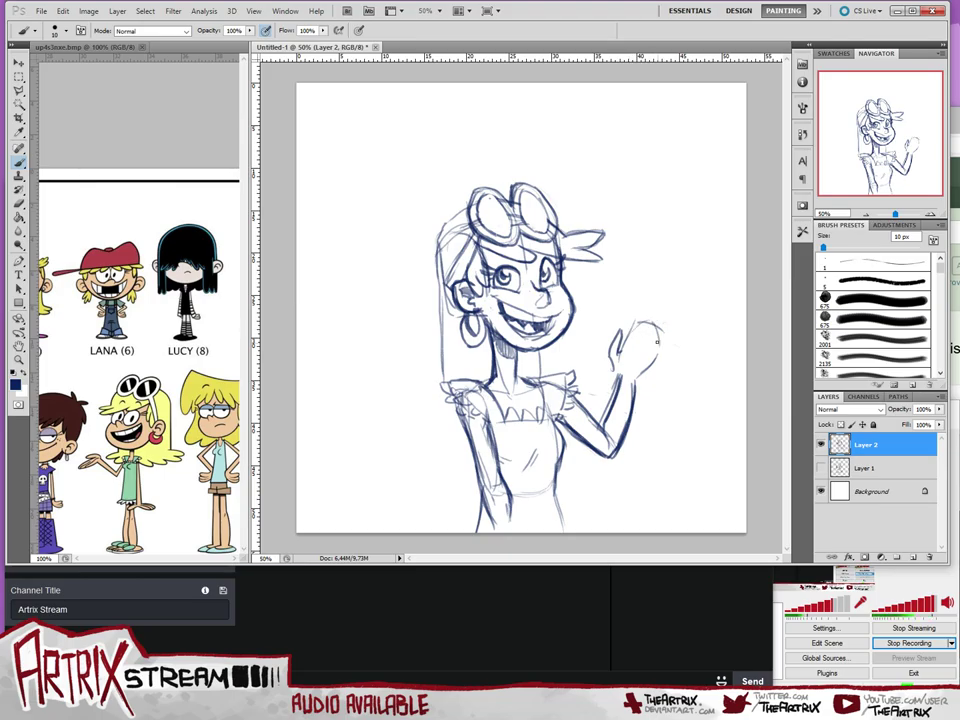
left_click_drag(643, 361, 661, 332)
mouse_move(649, 324)
left_mouse_down()
mouse_move(641, 344)
mouse_move(636, 318)
mouse_move(643, 323)
left_mouse_up()
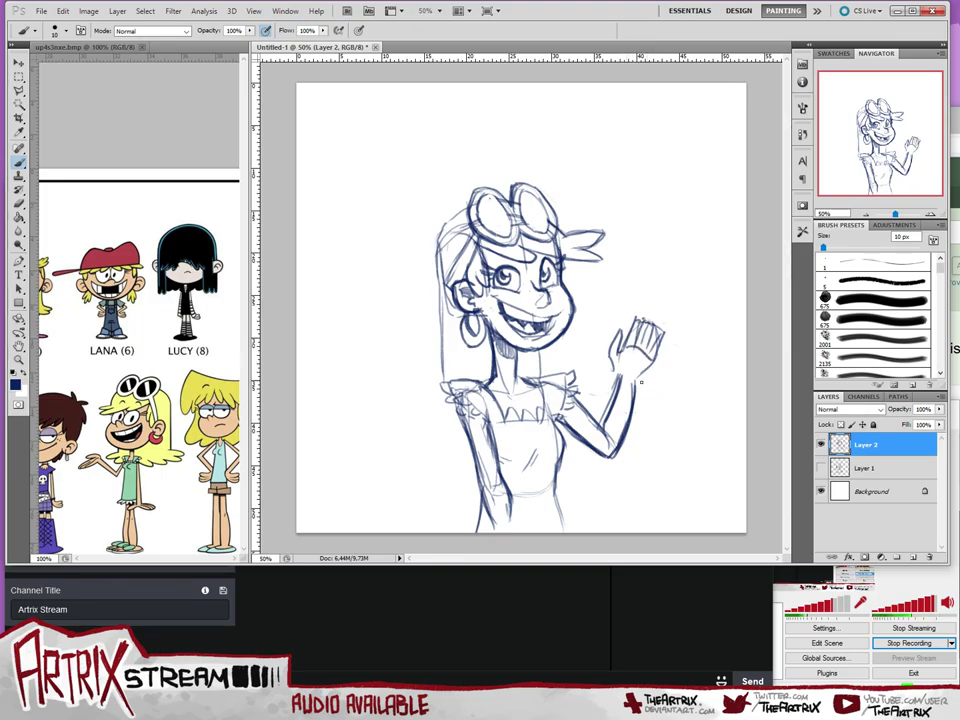
left_click_drag(649, 320, 643, 349)
key("ctrl+z")
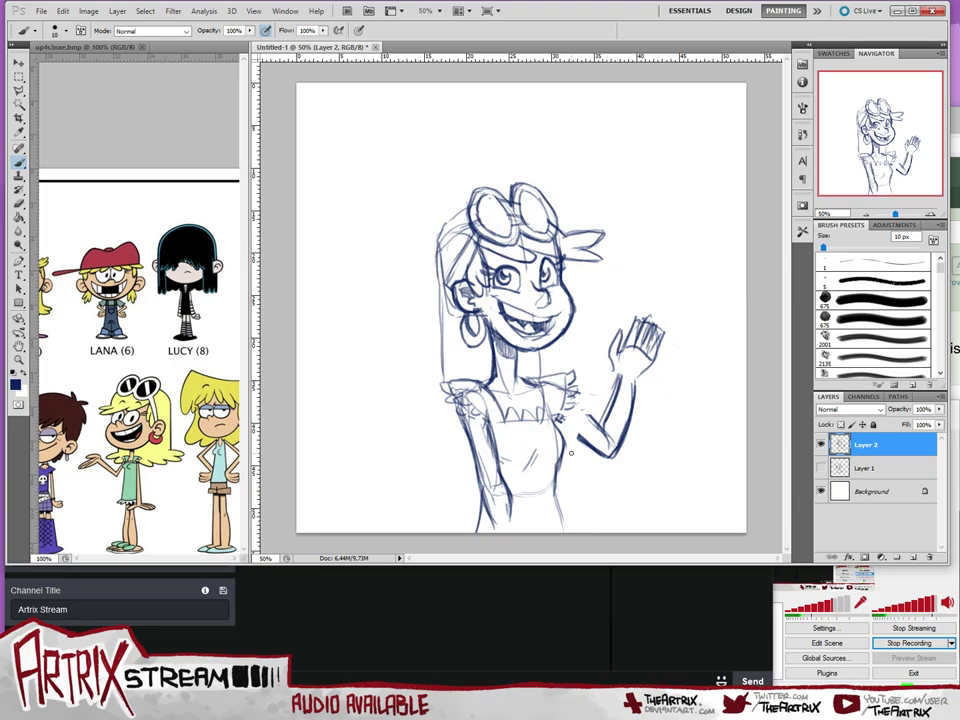
- Delete the forearm and waving hand with a polygonal lasso selection and deselect
left_click(18, 90)
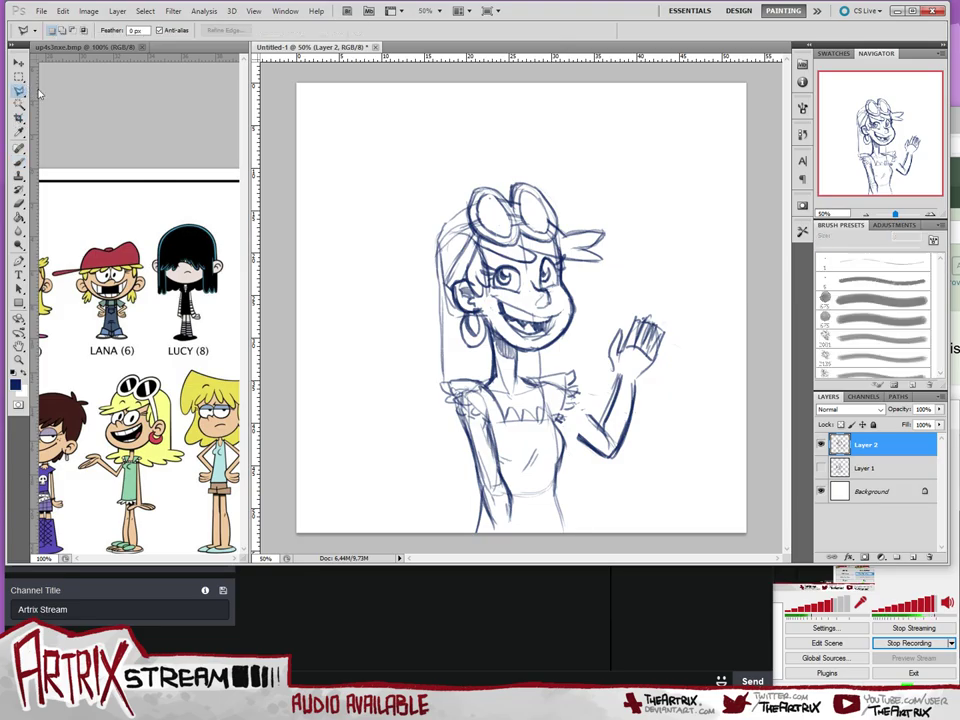
left_click(616, 296)
left_click(576, 454)
left_click(598, 476)
left_click(661, 438)
left_click(683, 349)
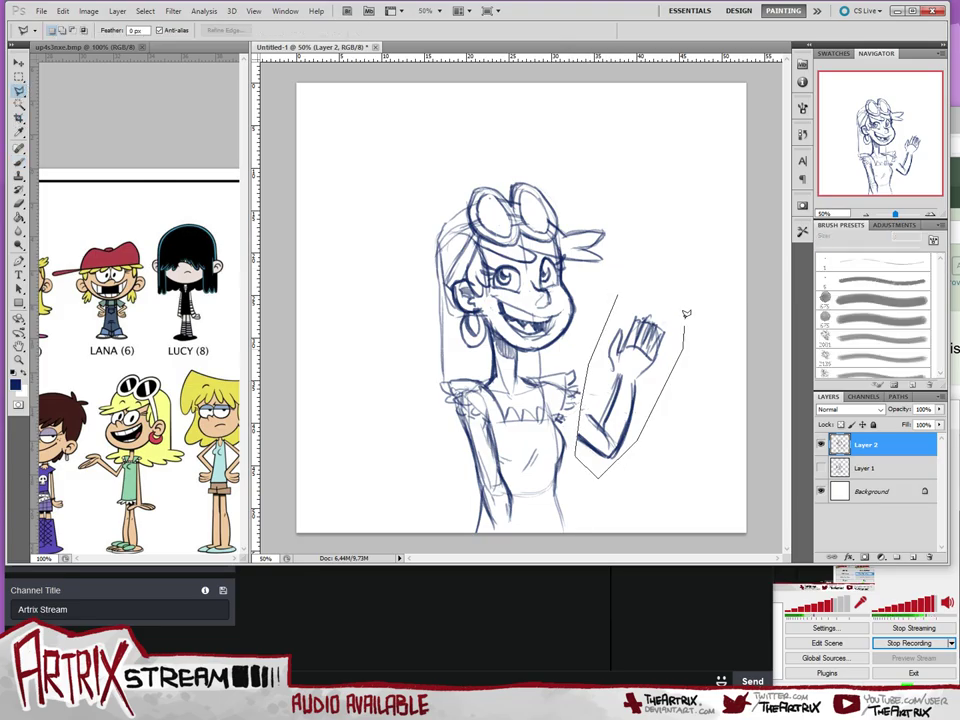
left_click(655, 282)
left_click(618, 290)
key("Delete")
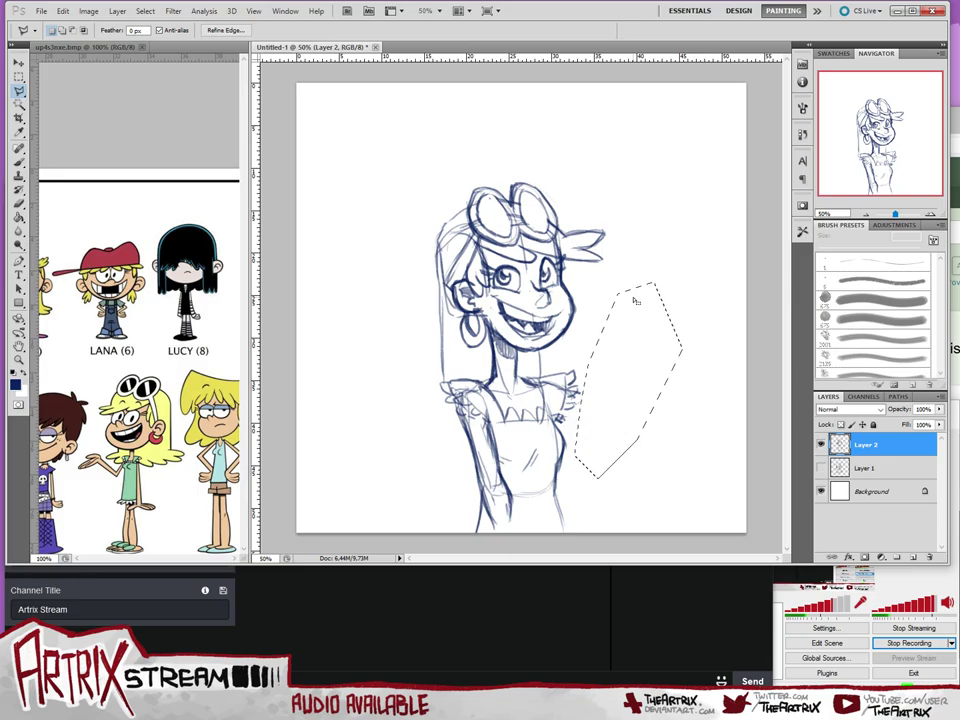
key("ctrl+d")
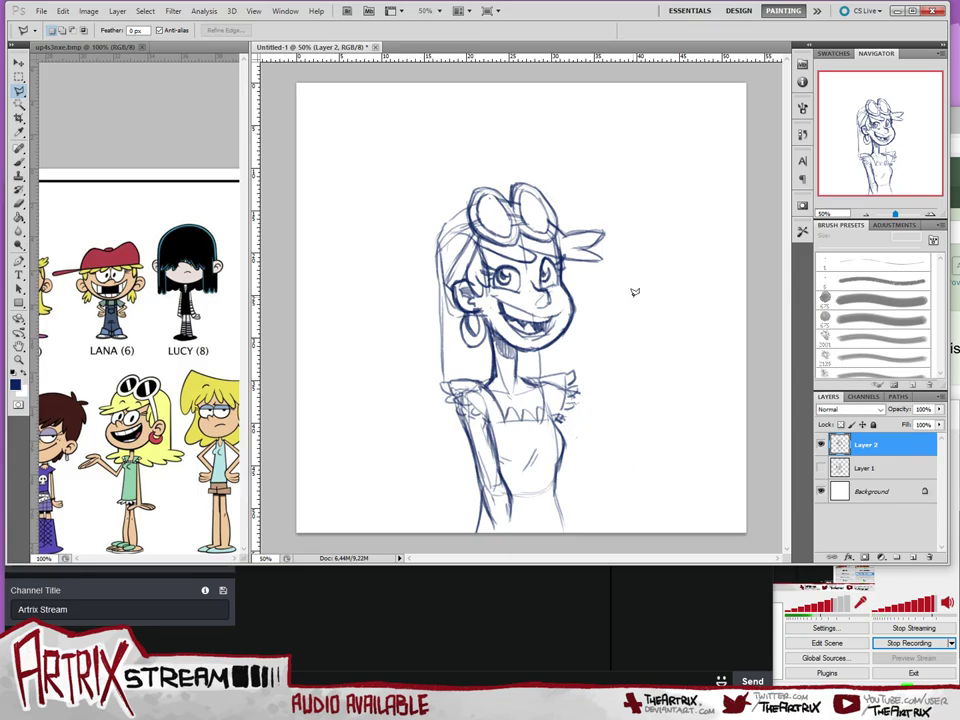
- Brush the long hair down behind the back, ending in curled, flared locks beside the hip
key("b")
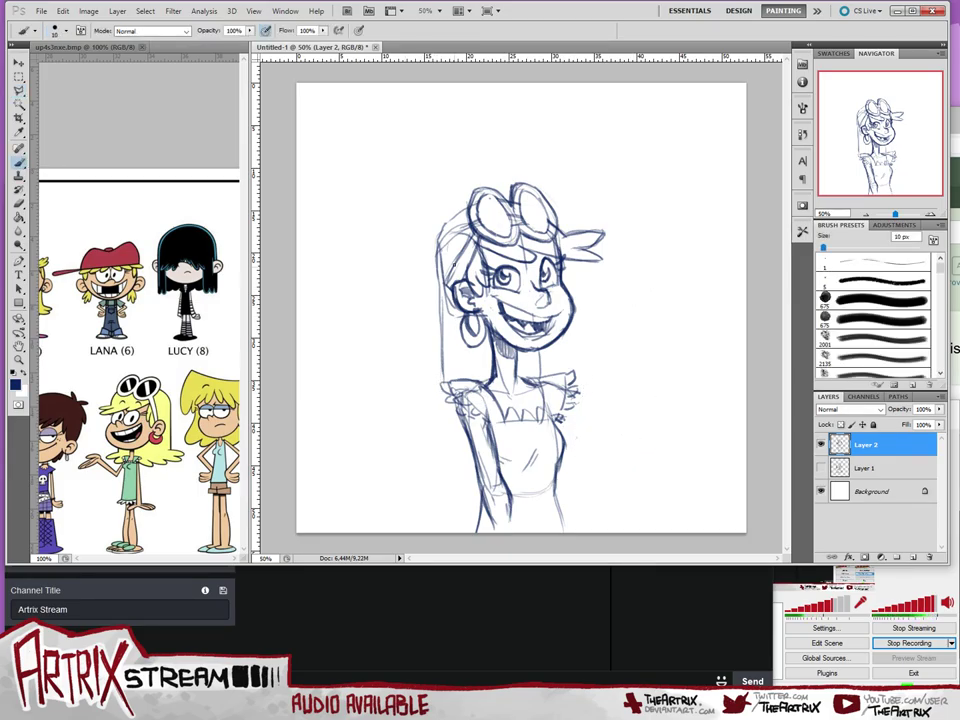
mouse_move(446, 224)
left_mouse_down()
mouse_move(443, 262)
mouse_move(451, 228)
mouse_move(443, 288)
mouse_move(431, 270)
mouse_move(434, 431)
mouse_move(402, 435)
mouse_move(403, 426)
mouse_move(428, 455)
mouse_move(402, 473)
mouse_move(462, 470)
left_mouse_up()
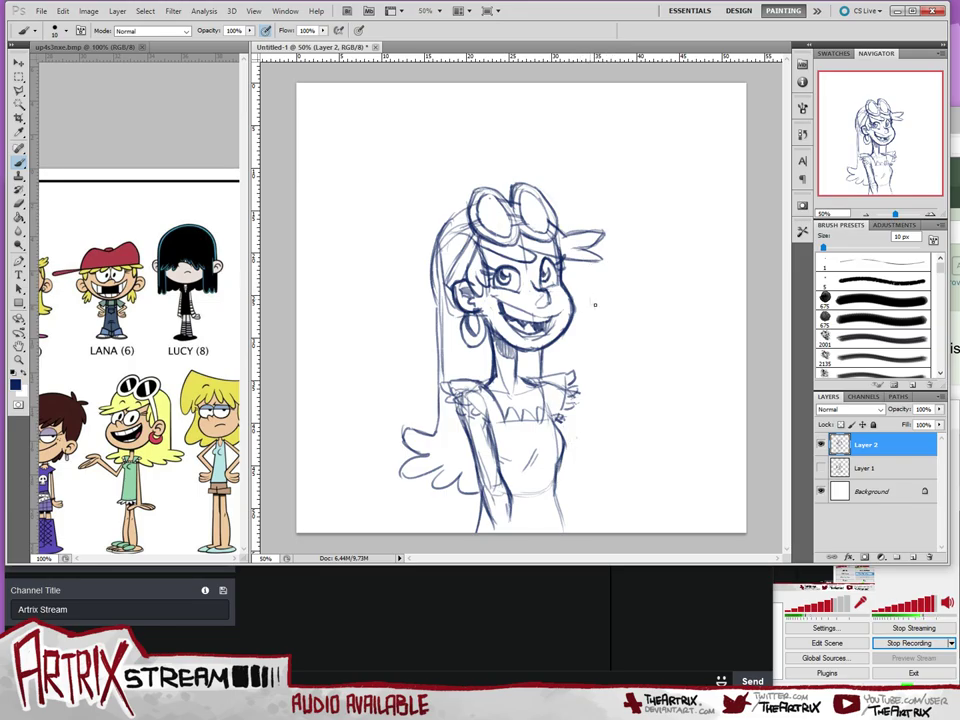
- Draw an open hand with spread fingers beside the front hair tuft and a forearm running down to the elbow
mouse_move(587, 296)
left_mouse_down()
mouse_move(605, 307)
mouse_move(633, 282)
mouse_move(588, 304)
mouse_move(587, 270)
mouse_move(602, 296)
left_mouse_up()
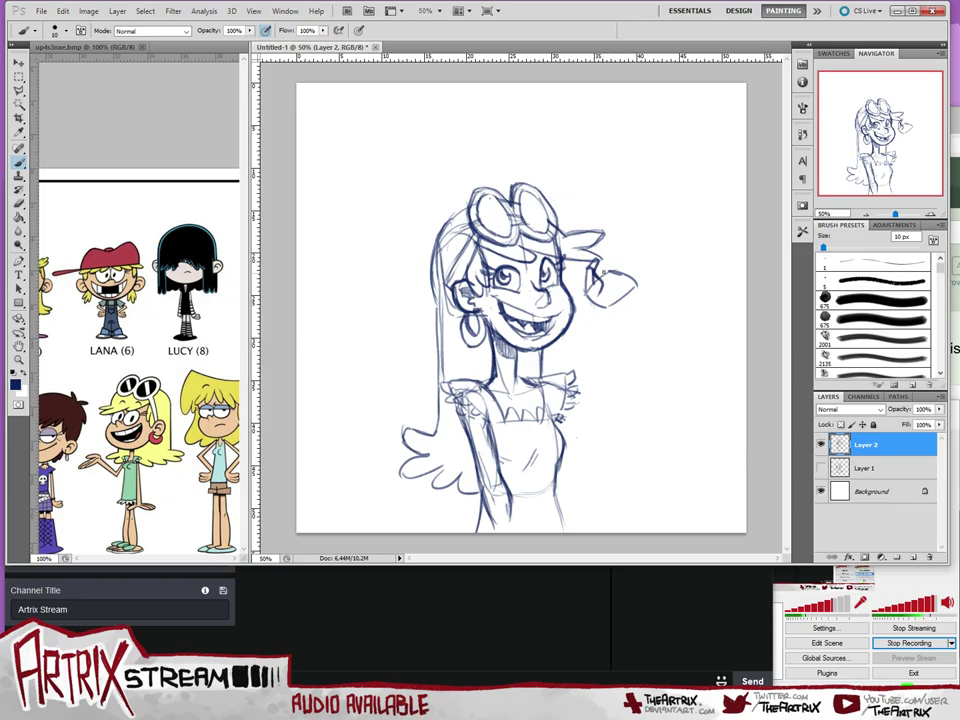
mouse_move(627, 247)
left_mouse_down()
mouse_move(610, 271)
mouse_move(635, 280)
mouse_move(622, 305)
left_mouse_up()
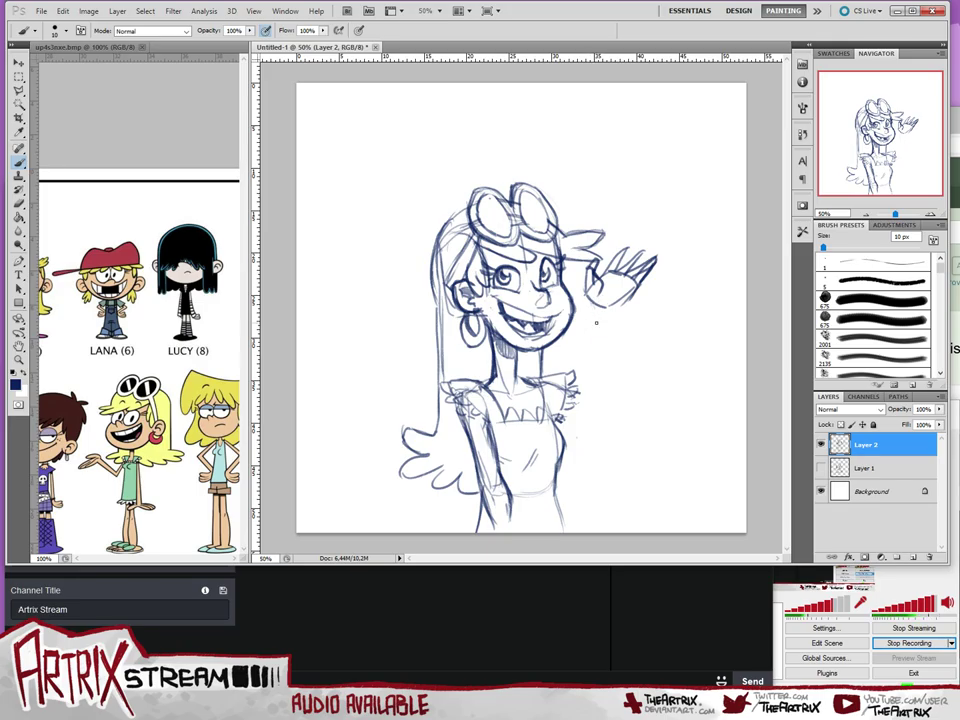
mouse_move(596, 305)
left_mouse_down()
mouse_move(603, 350)
mouse_move(630, 364)
left_mouse_up()
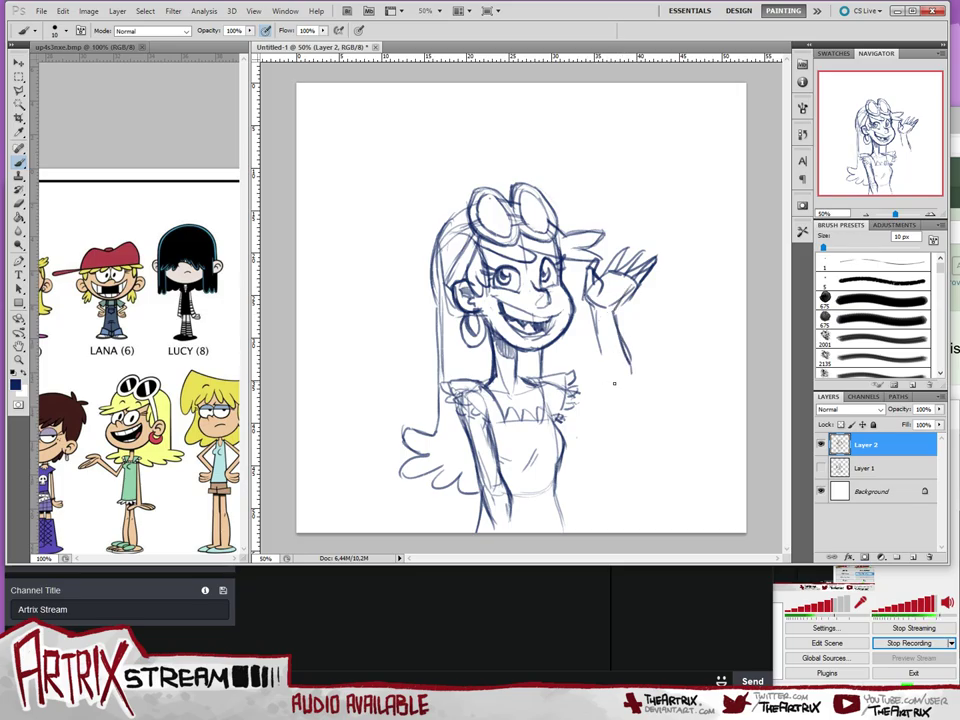
left_click_drag(614, 383, 632, 366)
left_click_drag(598, 326, 607, 382)
mouse_move(591, 308)
left_mouse_down()
mouse_move(607, 383)
mouse_move(620, 380)
mouse_move(606, 384)
left_mouse_up()
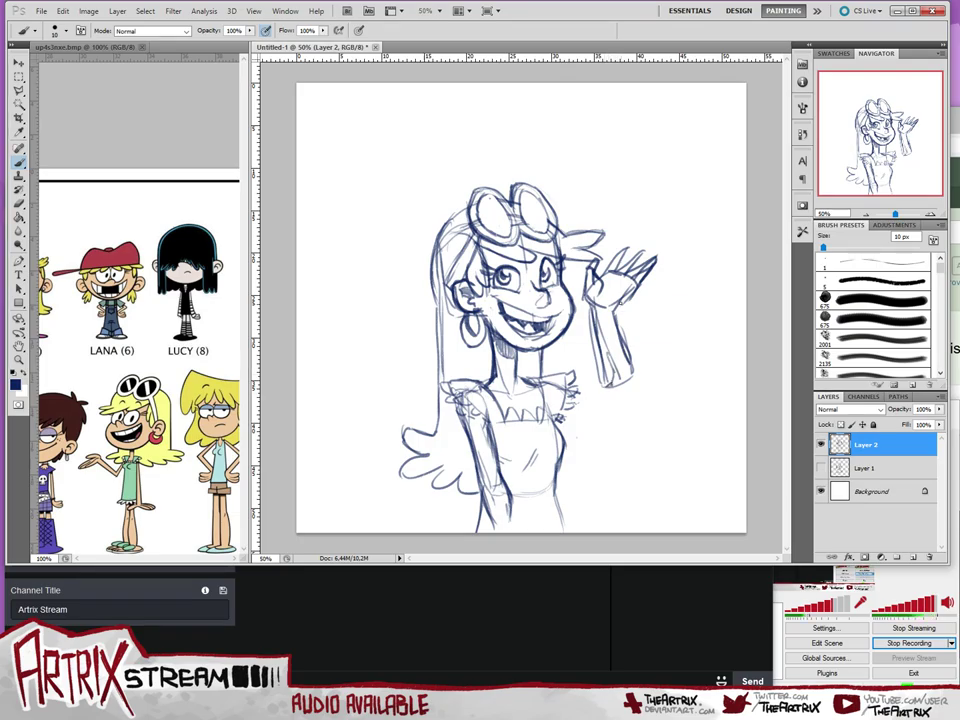
left_click_drag(609, 312, 634, 391)
key("ctrl+z")
left_click_drag(610, 308, 630, 374)
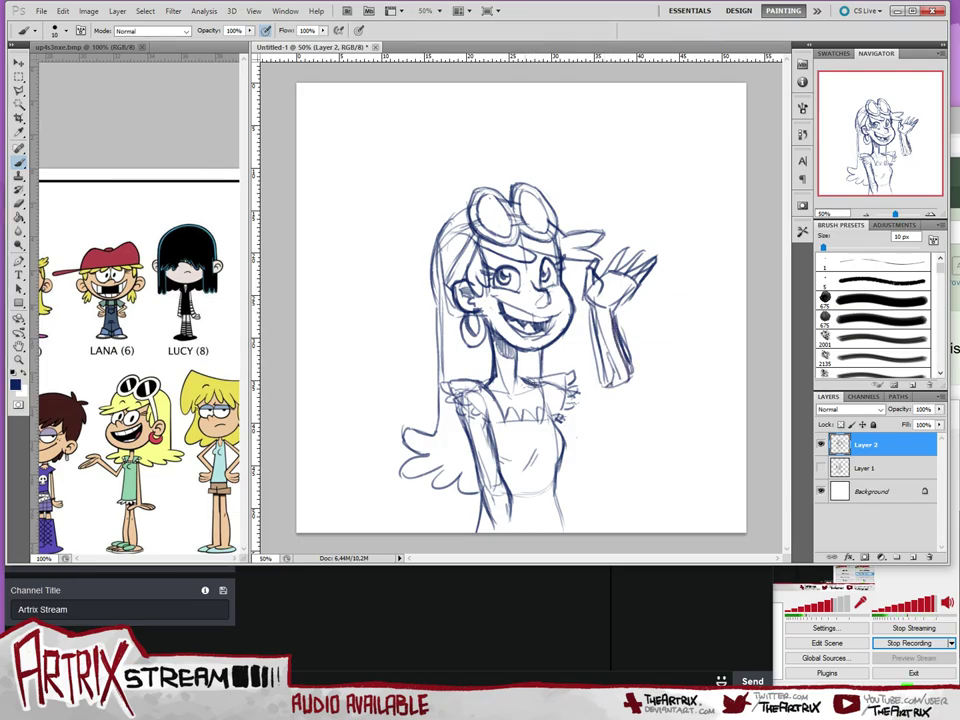
- Draw the upper arm's top and bottom edges from the ruffled sleeve out to the elbow
left_click_drag(531, 383, 607, 367)
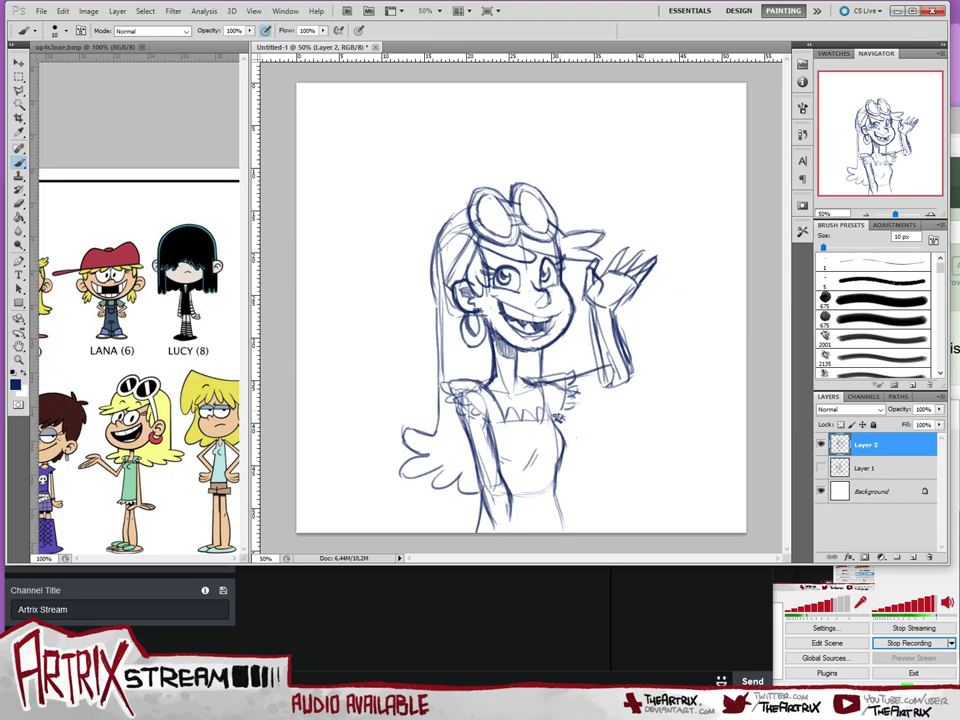
mouse_move(556, 412)
left_mouse_down()
mouse_move(576, 435)
mouse_move(597, 394)
left_mouse_up()
mouse_move(560, 409)
left_mouse_down()
mouse_move(630, 376)
mouse_move(626, 353)
left_mouse_up()
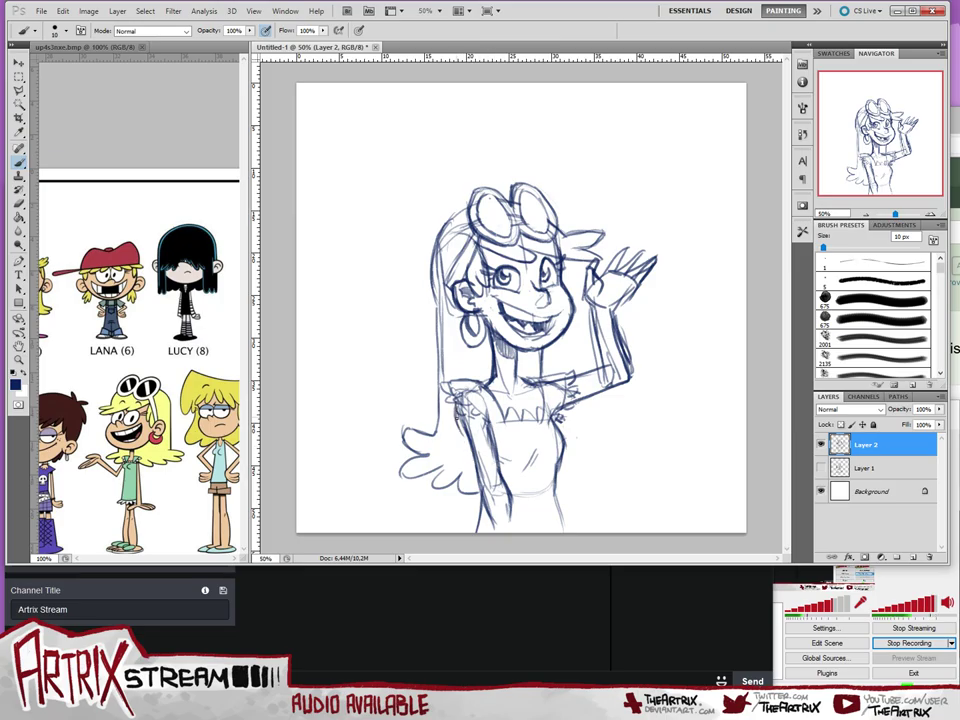
- Darken the edges of the near arm hanging beside the torso and of the raised far arm
mouse_move(464, 436)
left_mouse_down()
mouse_move(488, 505)
mouse_move(478, 484)
left_mouse_up()
left_click_drag(485, 418, 510, 490)
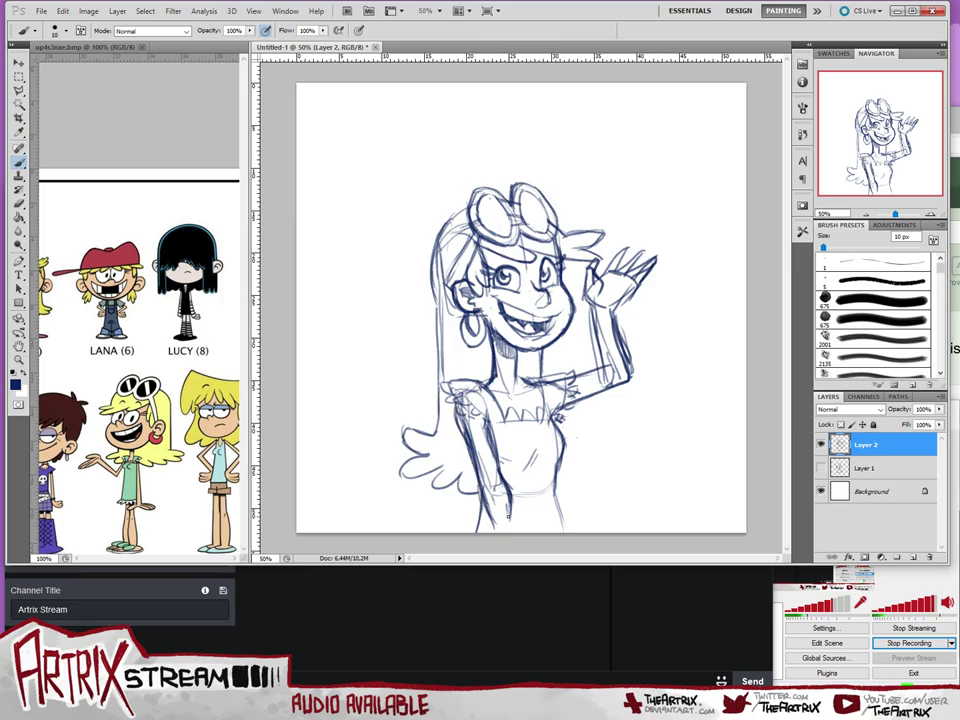
mouse_move(592, 305)
left_mouse_down()
mouse_move(606, 368)
mouse_move(574, 378)
mouse_move(614, 371)
left_mouse_up()
left_click_drag(567, 405, 610, 388)
left_click_drag(590, 305, 597, 366)
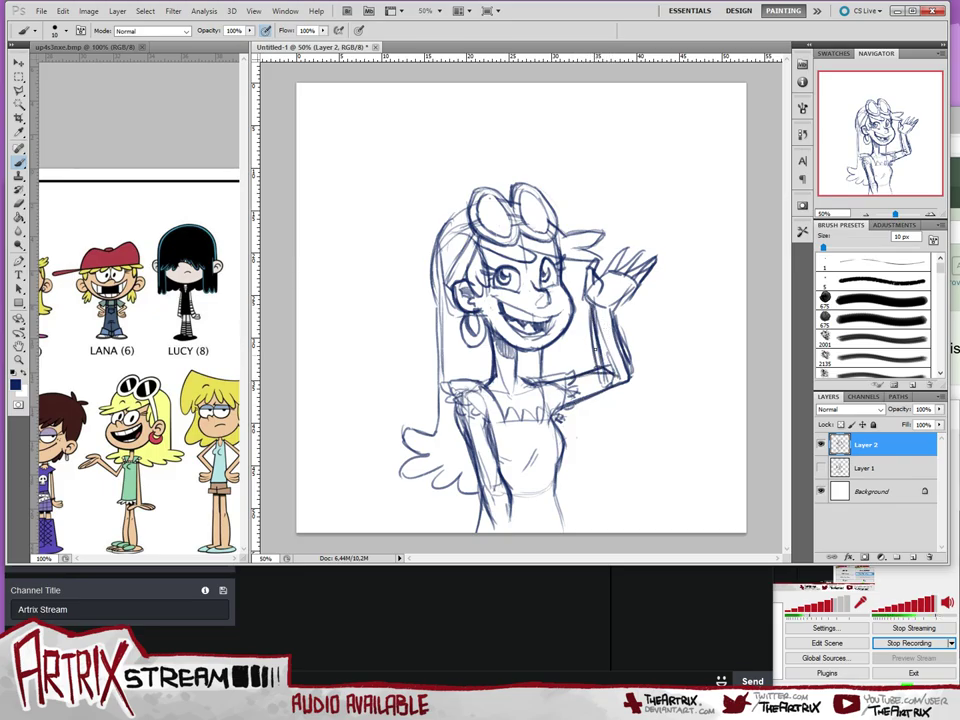
key("ctrl+z")
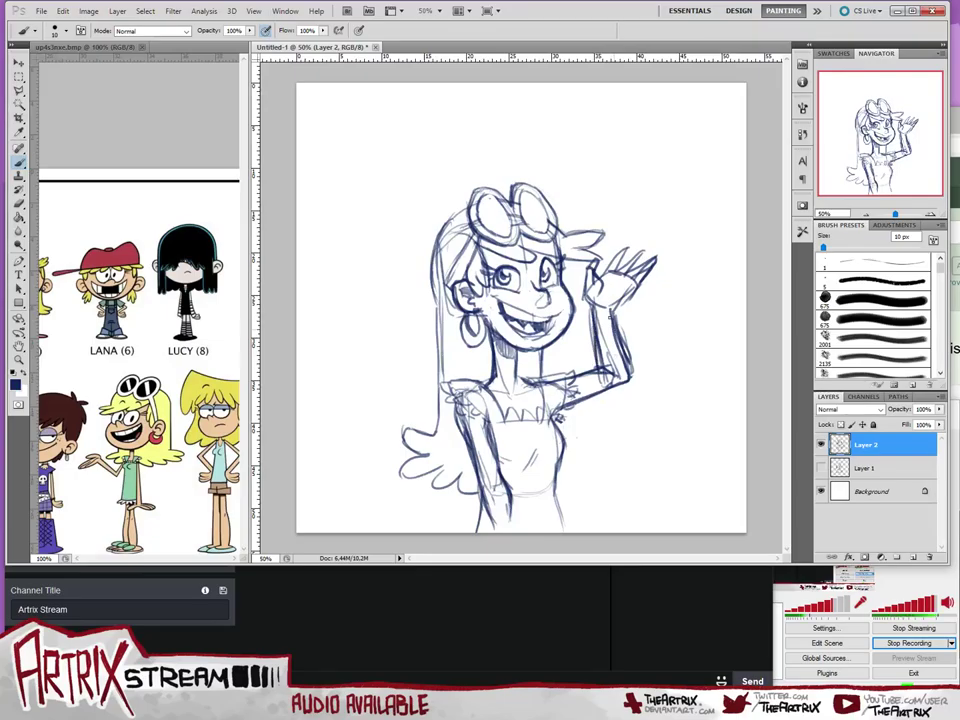
left_click_drag(610, 310, 626, 367)
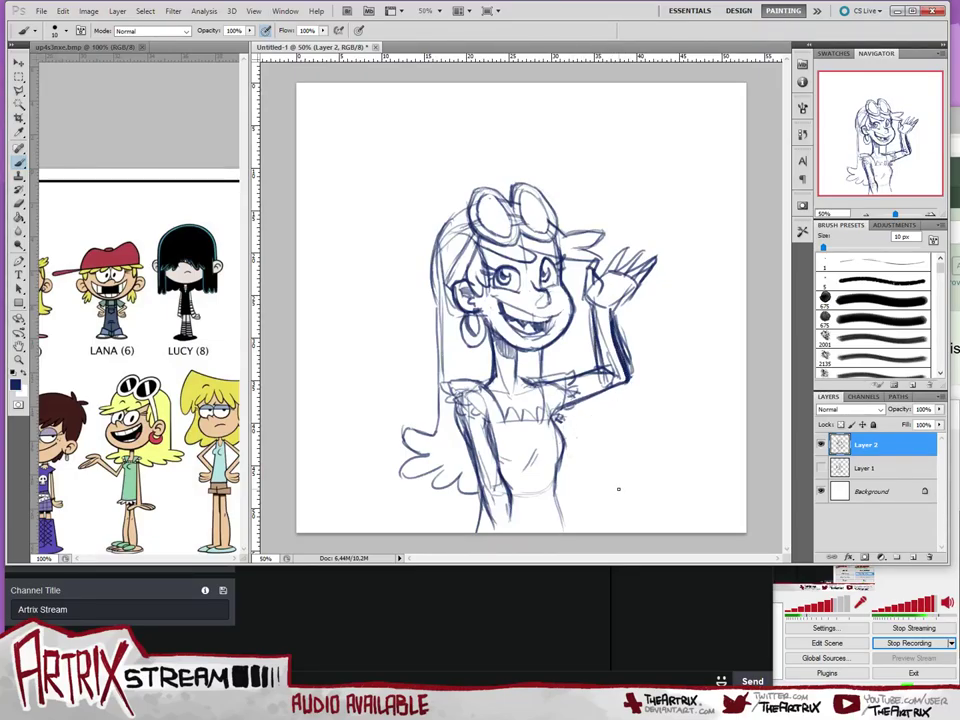
- Flip the canvas back horizontally and try reworking the raised hand's fingers
key("ctrl+h")
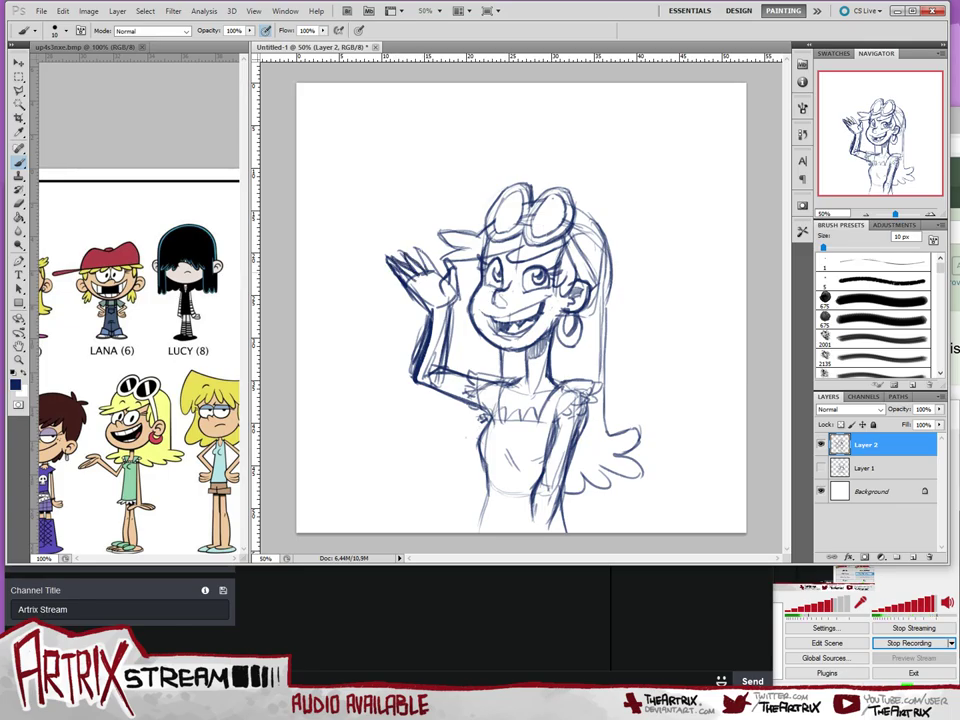
mouse_move(425, 267)
left_mouse_down()
mouse_move(423, 236)
mouse_move(421, 262)
mouse_move(419, 250)
left_mouse_up()
key("ctrl+z")
key("ctrl+z")
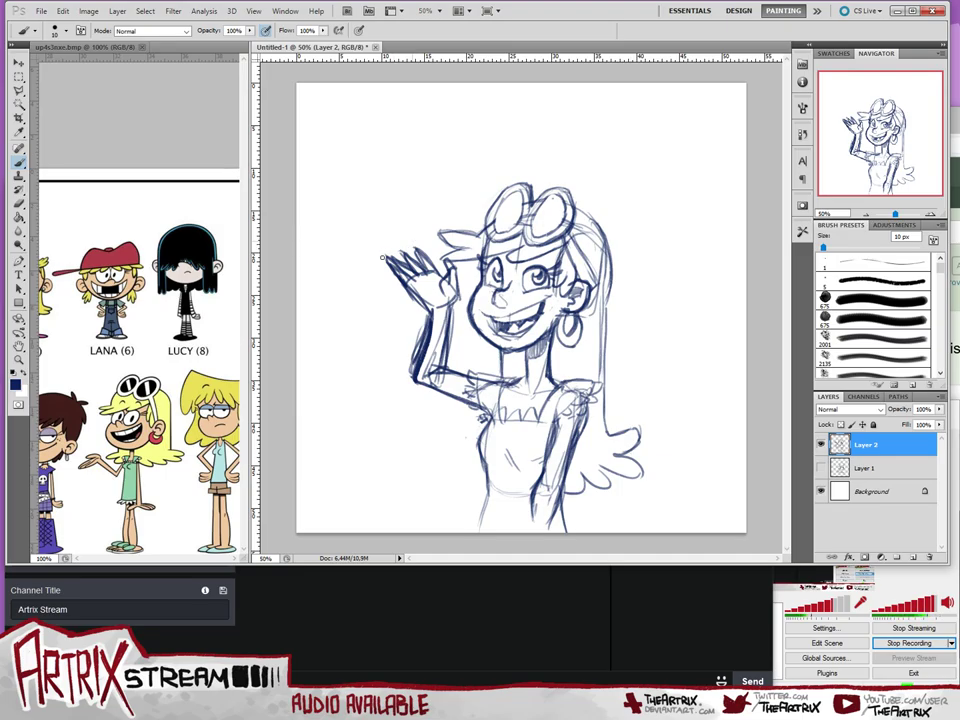
- Erase the raised hand and the forearm down to the elbow, keeping the upper arm
mouse_move(384, 257)
left_mouse_down()
mouse_move(410, 252)
mouse_move(420, 265)
mouse_move(395, 283)
mouse_move(436, 271)
mouse_move(408, 295)
mouse_move(416, 305)
mouse_move(407, 318)
mouse_move(461, 269)
mouse_move(438, 264)
left_mouse_up()
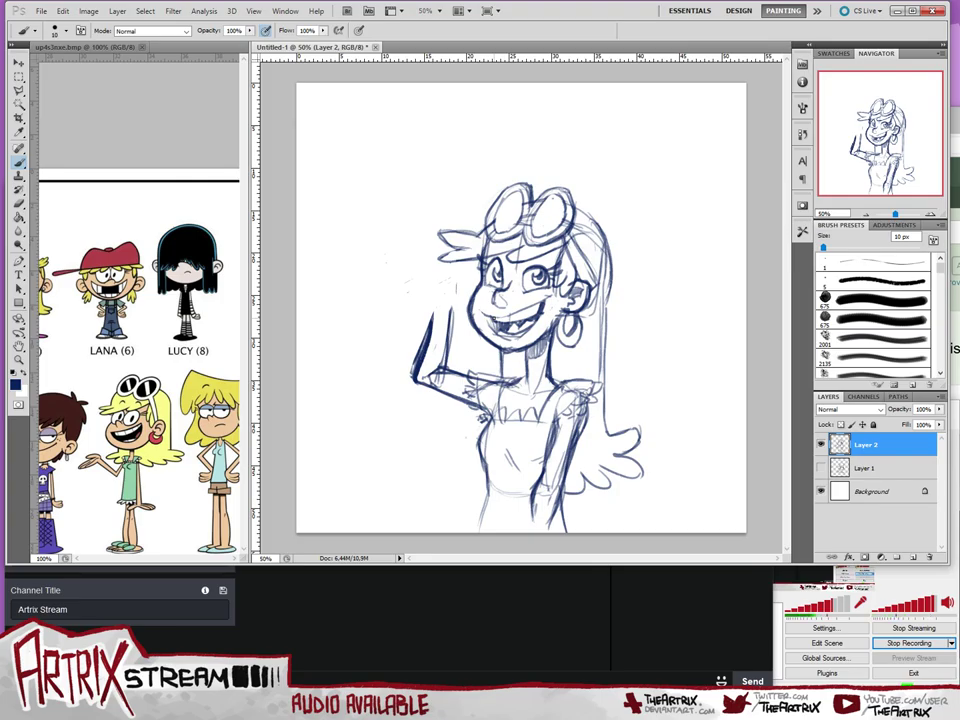
mouse_move(413, 356)
left_mouse_down()
mouse_move(412, 376)
mouse_move(434, 313)
left_mouse_up()
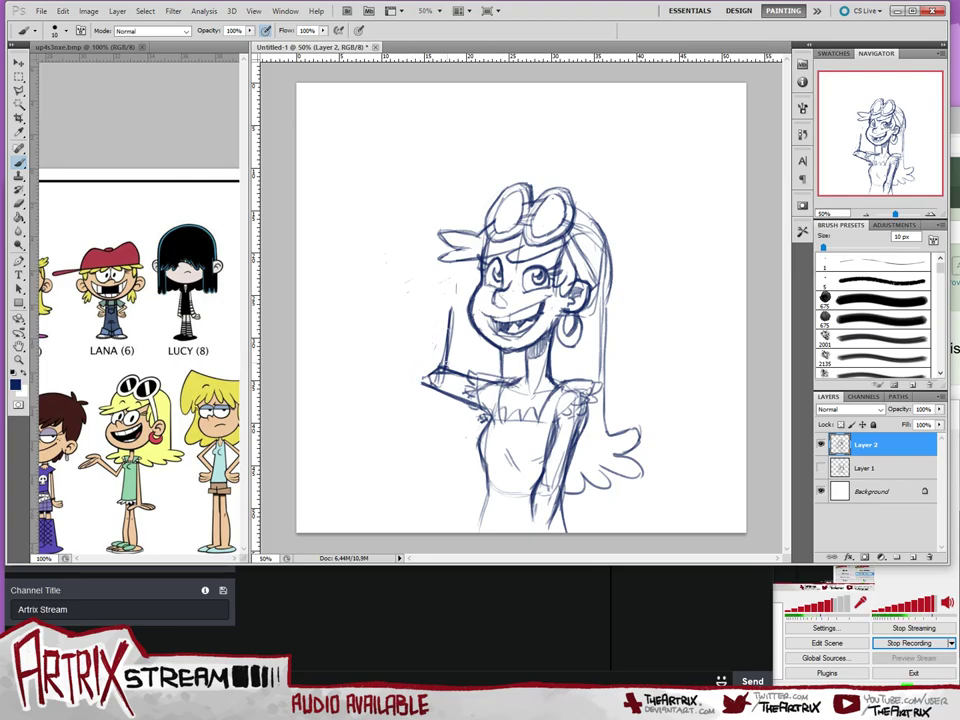
left_click_drag(446, 364, 445, 330)
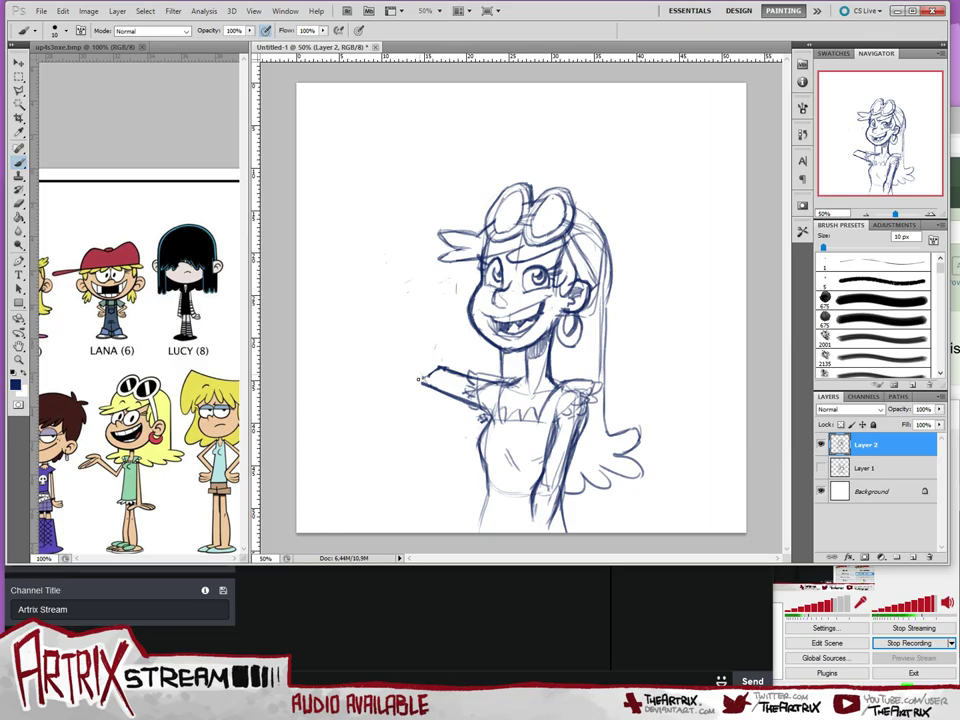
- Redraw the forearm rising from the elbow, slimmer and tapering toward the wrist
left_click_drag(426, 379, 434, 318)
key("ctrl+z")
left_click_drag(428, 381, 440, 320)
key("ctrl+z")
left_click_drag(418, 379, 436, 310)
key("ctrl+z")
mouse_move(419, 380)
left_mouse_down()
mouse_move(438, 305)
mouse_move(418, 373)
mouse_move(438, 311)
mouse_move(446, 369)
left_mouse_up()
left_click_drag(446, 321, 446, 369)
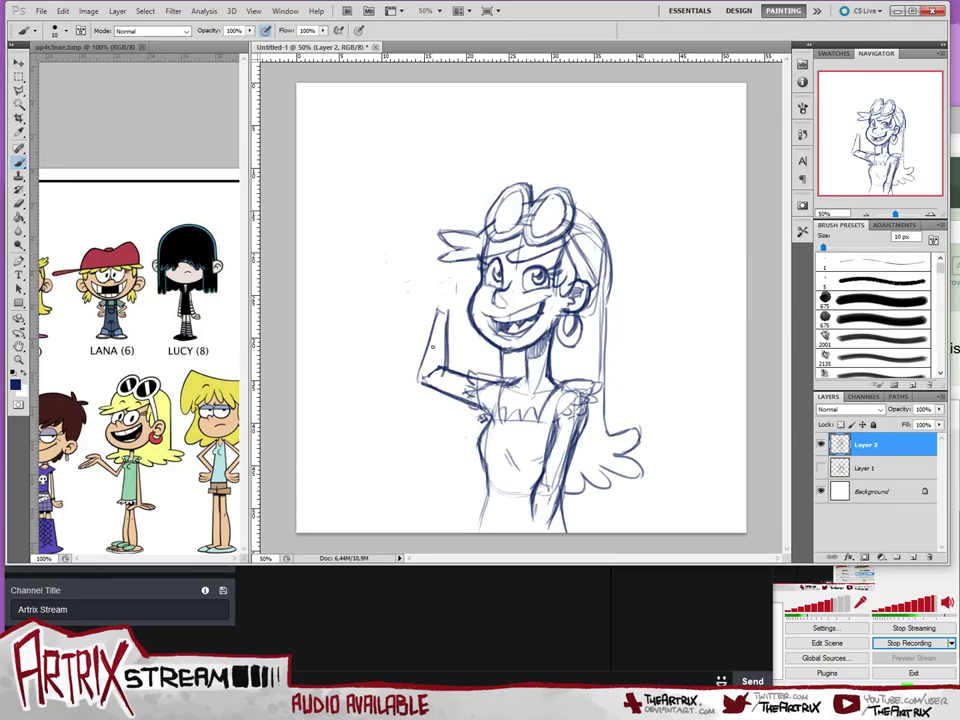
- Undo the last forearm strokes and redraw both edges of the raised forearm between elbow and wrist
key("ctrl+alt+z")
key("ctrl+alt+z")
left_click_drag(447, 313, 446, 368)
left_click_drag(448, 318, 441, 376)
left_click_drag(438, 315, 421, 376)
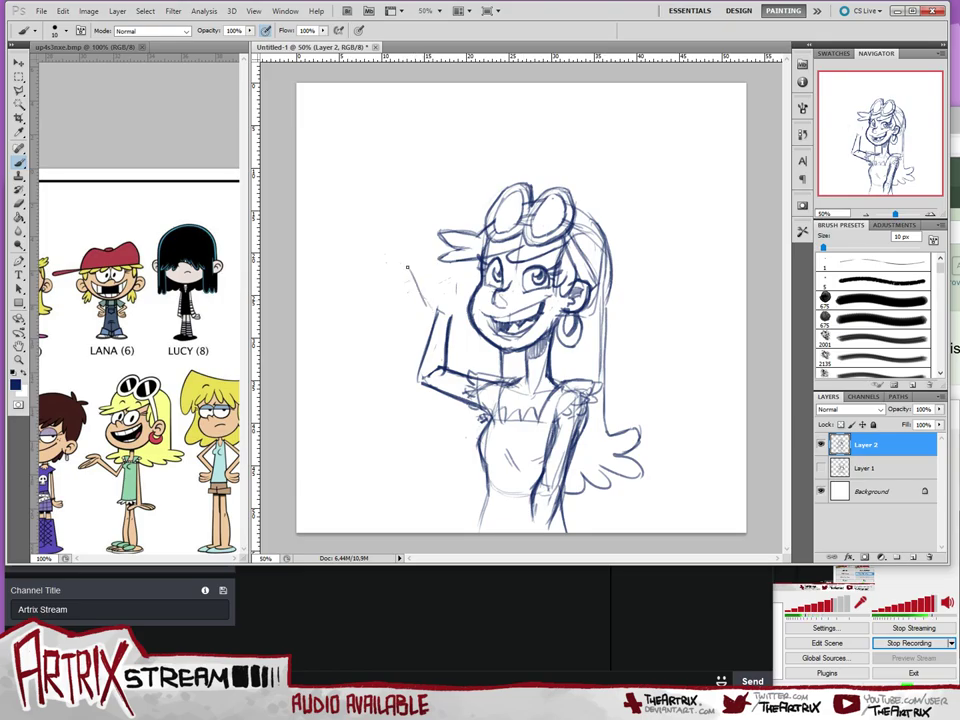
- Try sketching an open hand with spread fingers on the raised wrist, and undo it
mouse_move(430, 307)
left_mouse_down()
mouse_move(422, 290)
mouse_move(436, 278)
mouse_move(456, 309)
mouse_move(449, 325)
mouse_move(408, 260)
mouse_move(424, 289)
mouse_move(426, 246)
mouse_move(438, 272)
left_mouse_up()
key("ctrl+z")
key("ctrl+z")
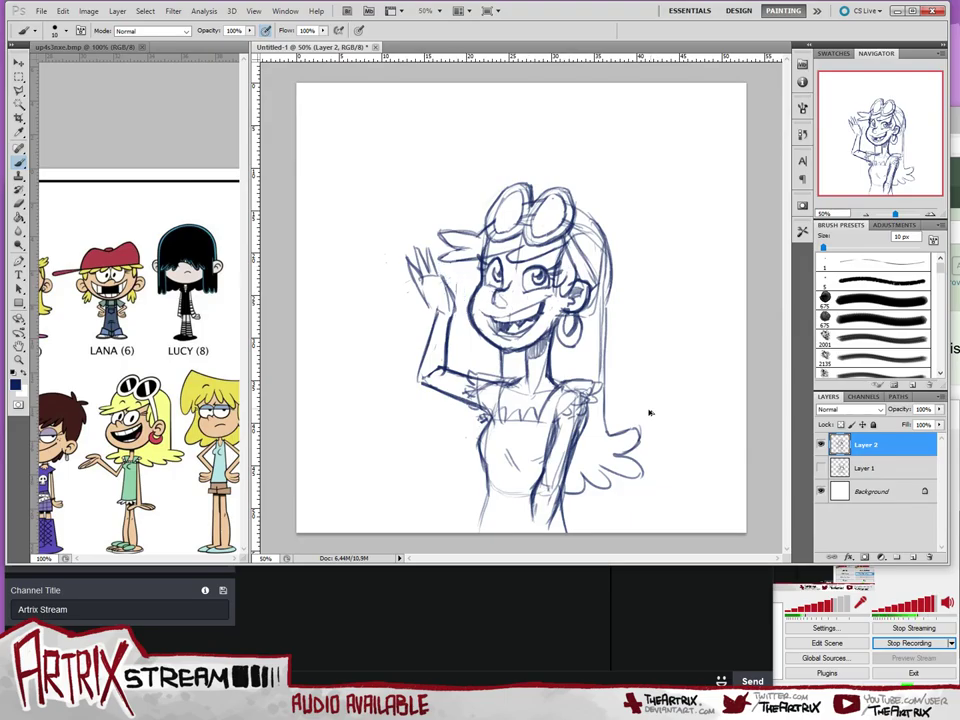
key("ctrl+z")
key("ctrl+alt+z")
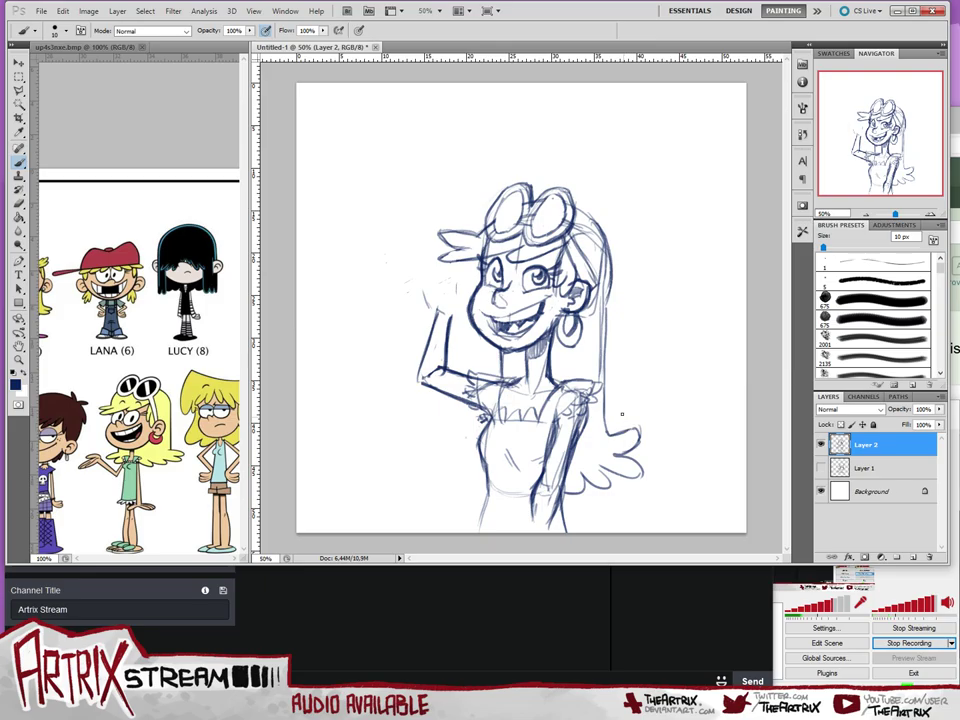
- Outline the raised far arm with the Polygonal Lasso, delete it up to the shoulder ruffle, and deselect
left_click(19, 90)
left_click(406, 268)
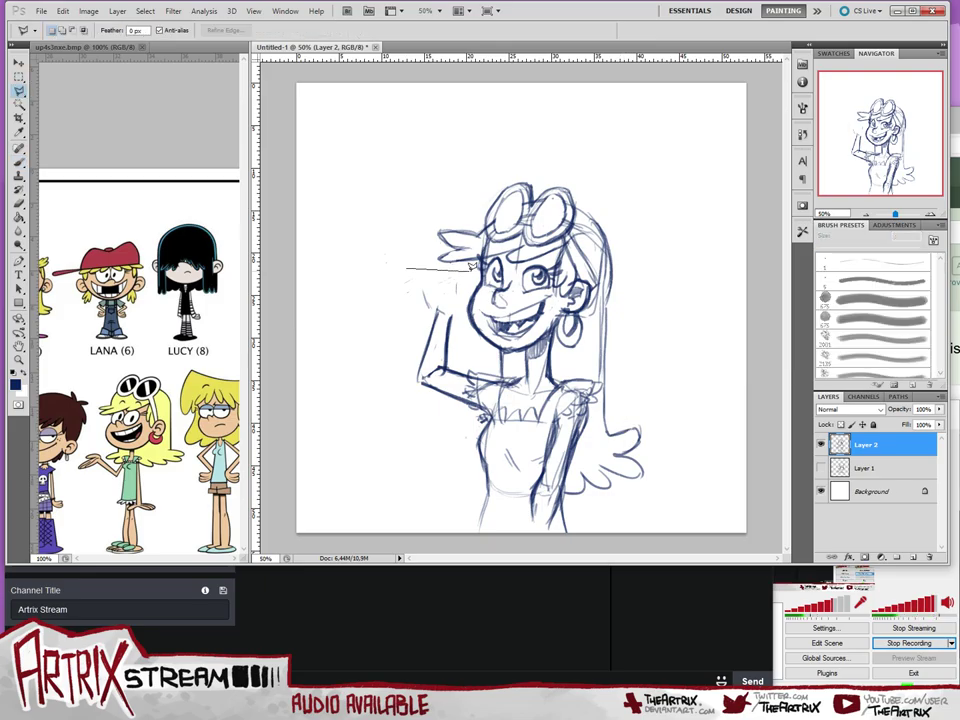
left_click(469, 271)
left_click(458, 344)
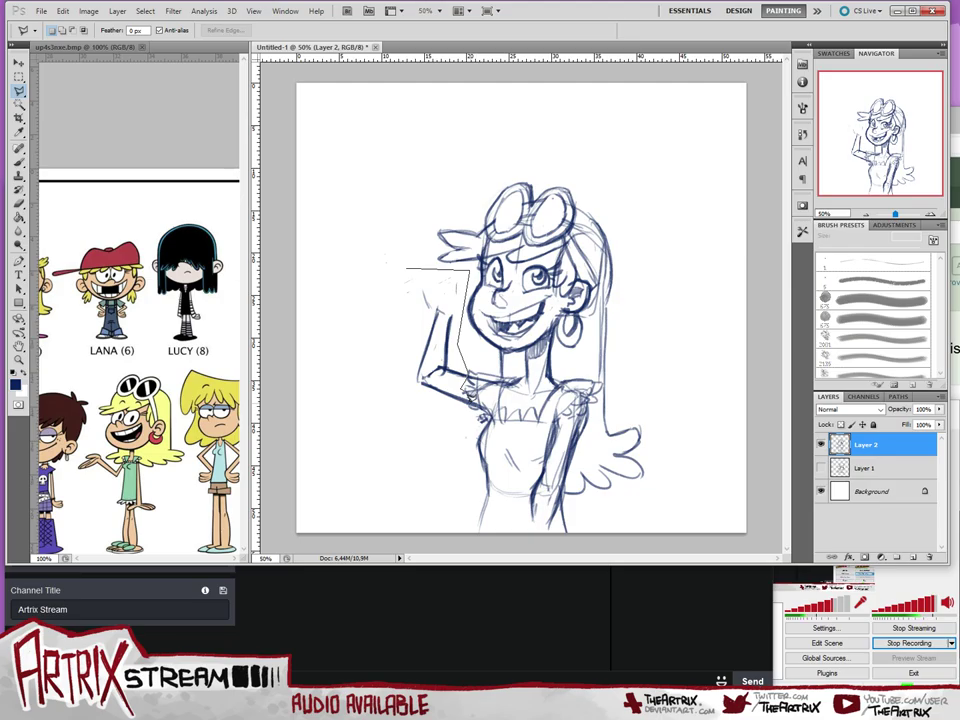
left_click(467, 412)
left_click(394, 392)
left_click(407, 262)
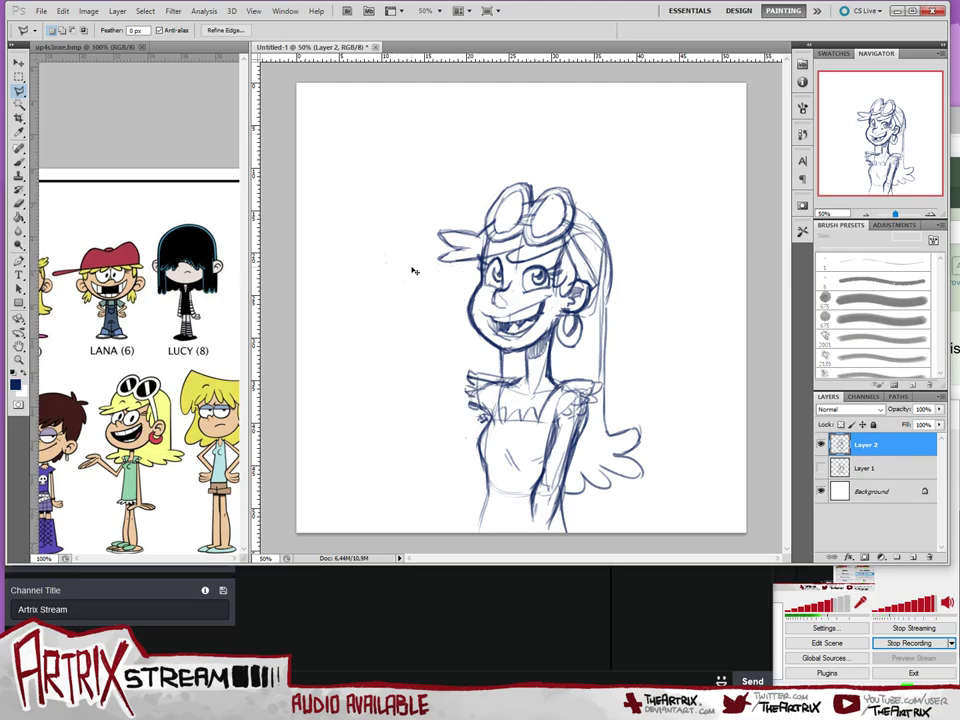
key("ctrl+d")
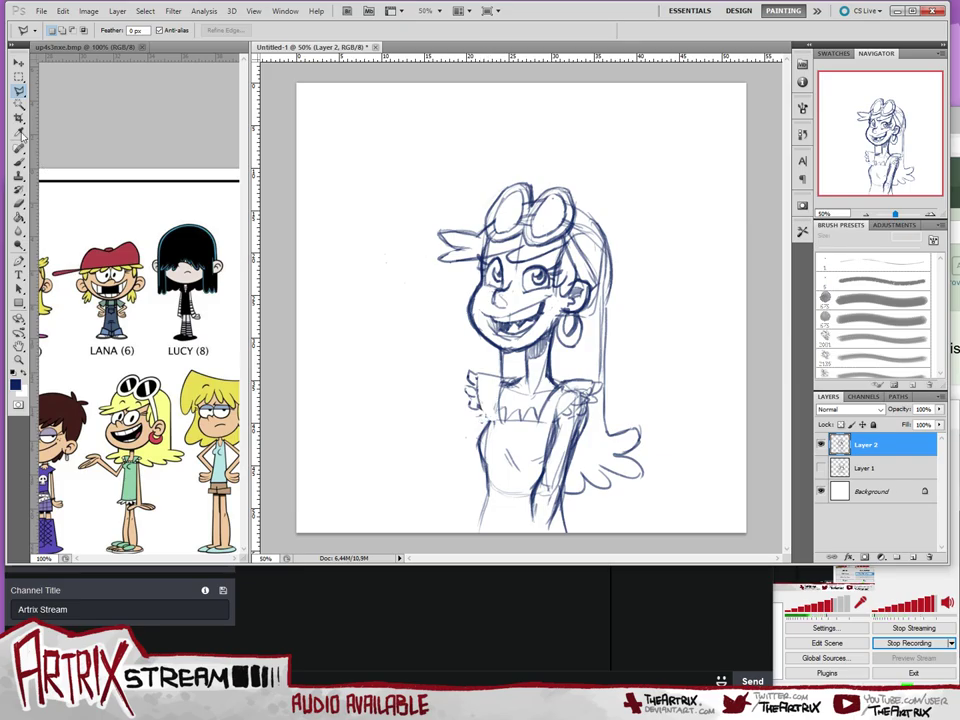
- Switch back to the brush and add shading at the base of the neck above the collar
key("b")
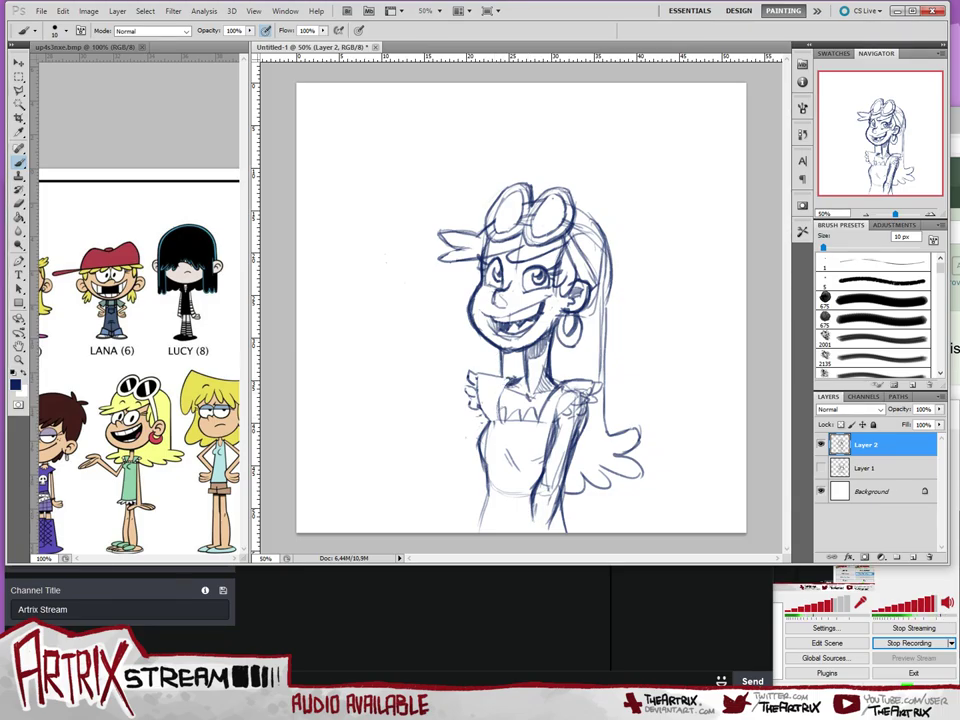
left_click_drag(484, 371, 499, 377)
key("ctrl+z")
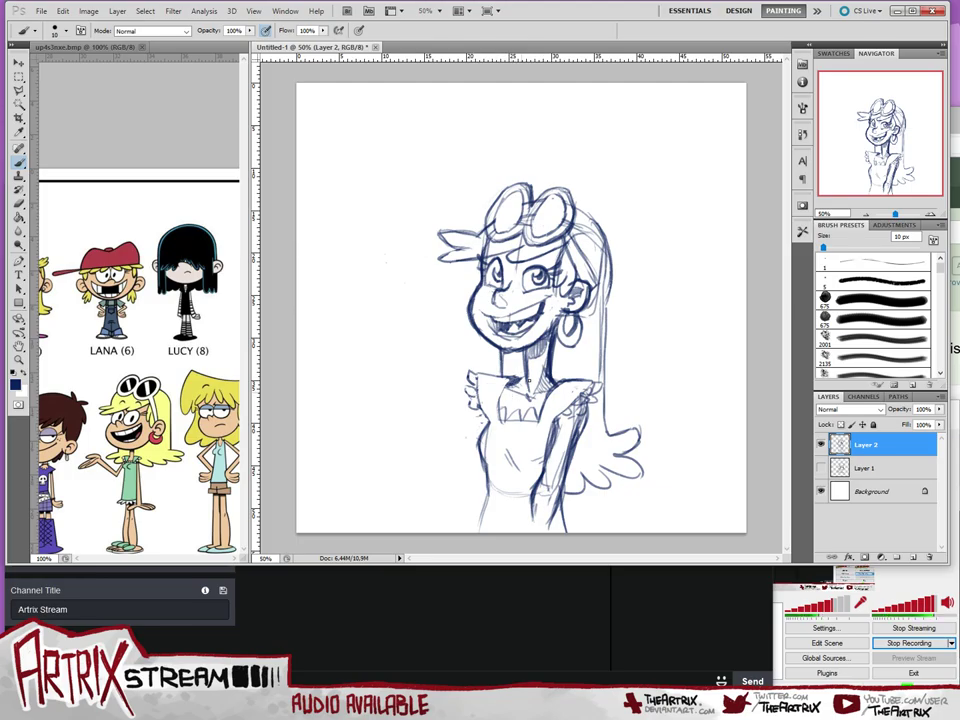
- Block in the raised hand's palm as a small upright box beside the face, undoing the stray trial lines
left_click_drag(505, 387, 420, 357)
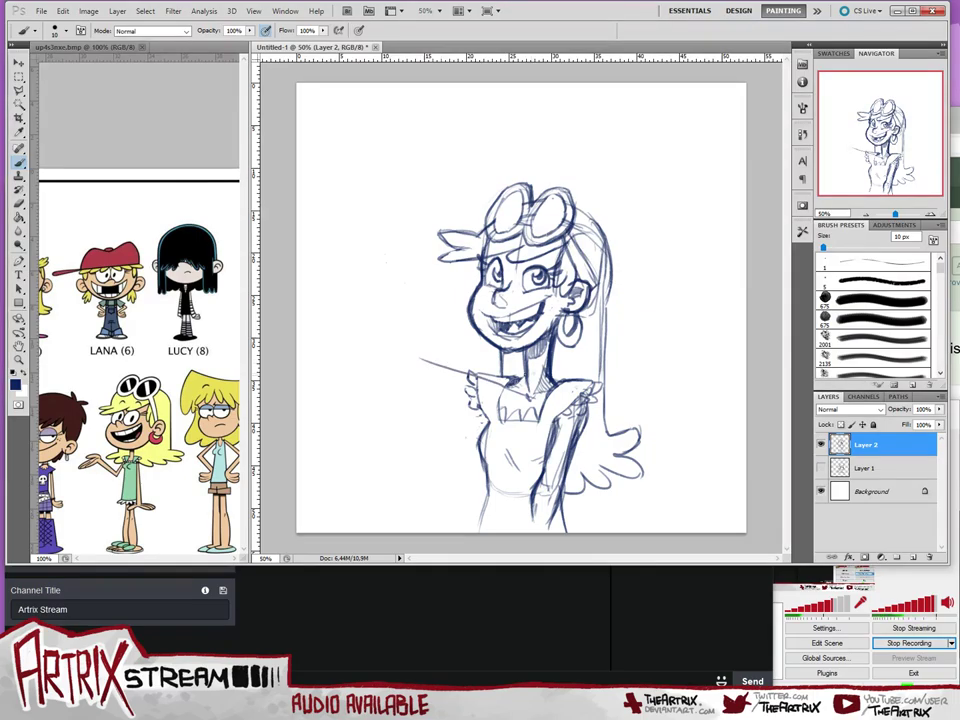
key("ctrl+z")
left_click_drag(404, 288, 434, 276)
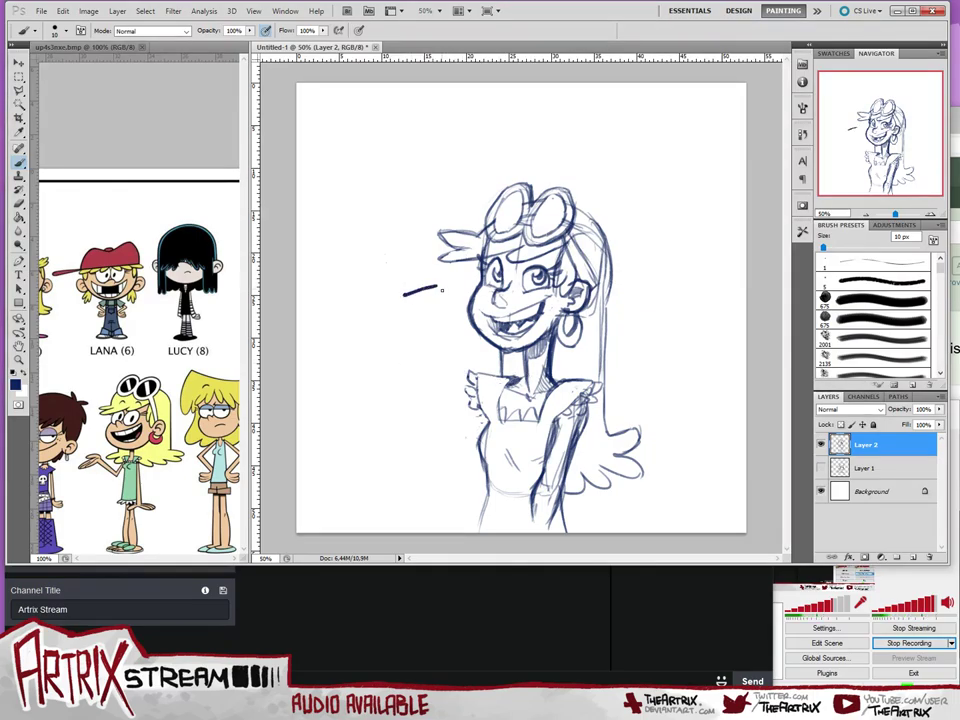
key("ctrl+z")
mouse_move(444, 326)
left_mouse_down()
mouse_move(404, 295)
mouse_move(418, 337)
mouse_move(441, 335)
left_mouse_up()
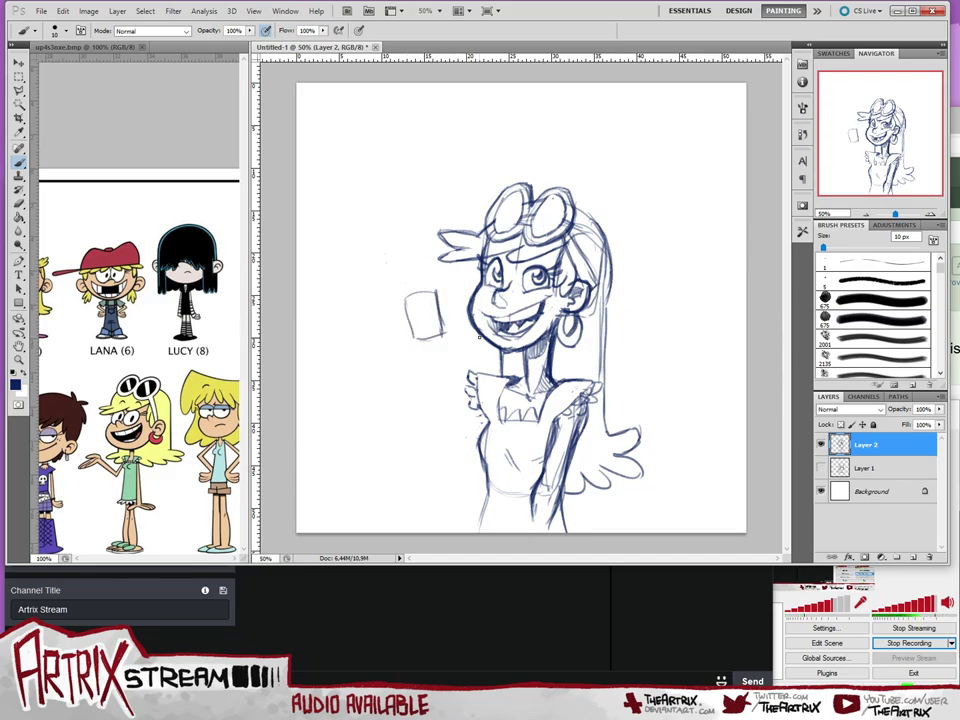
- Sketch the bent far arm, with the upper arm running out from the ruffle and the forearm rising to the palm
left_click_drag(438, 342, 431, 404)
key("ctrl+z")
left_click_drag(443, 339, 448, 397)
key("ctrl+z")
mouse_move(438, 337)
left_mouse_down()
mouse_move(449, 404)
mouse_move(436, 387)
mouse_move(434, 405)
mouse_move(484, 410)
left_mouse_up()
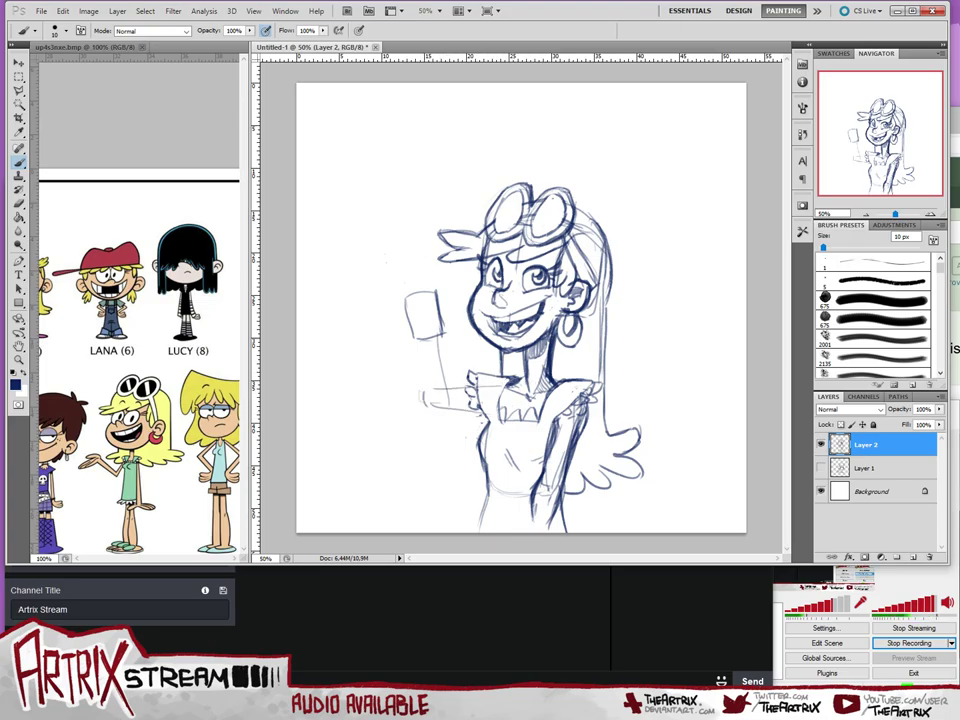
left_click_drag(418, 342, 426, 408)
- Strengthen the palm's outline and rough in the thumb and first fingers of the raised hand
left_click_drag(441, 334, 415, 297)
mouse_move(414, 343)
left_mouse_down()
mouse_move(404, 306)
mouse_move(417, 297)
mouse_move(433, 334)
mouse_move(403, 300)
mouse_move(436, 292)
left_mouse_up()
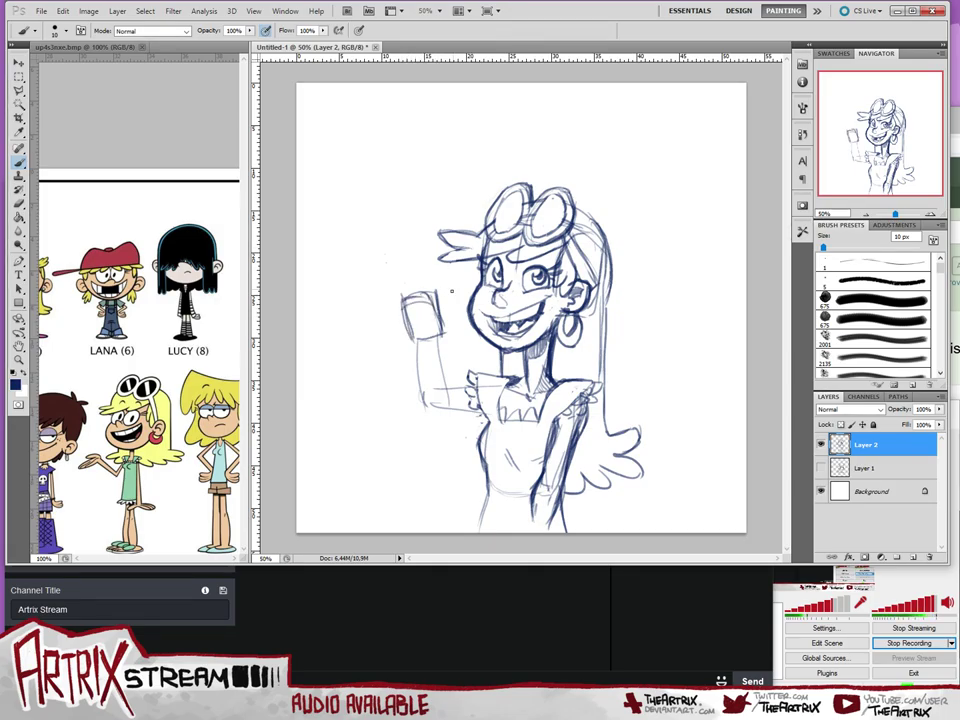
mouse_move(439, 336)
left_mouse_down()
mouse_move(450, 311)
mouse_move(437, 326)
mouse_move(425, 262)
left_mouse_up()
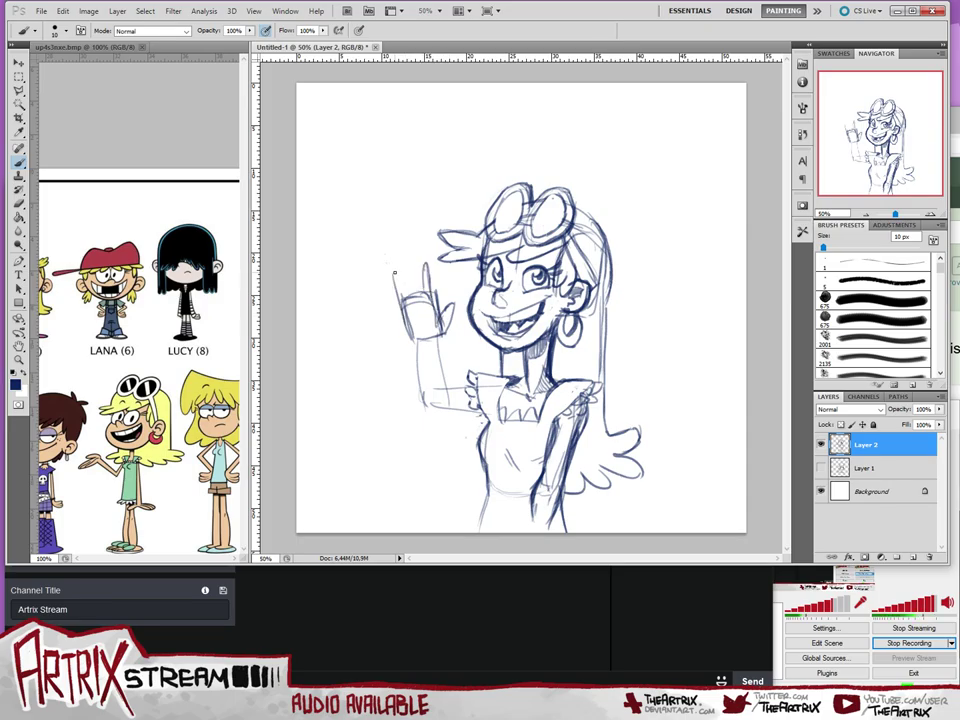
mouse_move(414, 288)
left_mouse_down()
mouse_move(416, 264)
mouse_move(399, 268)
mouse_move(405, 288)
left_mouse_up()
- Undo the trial fingers and rework the palm's outline, keeping the thumb
key("ctrl+alt+z")
key("ctrl+alt+z")
key("ctrl+alt+z")
key("ctrl+alt+z")
key("ctrl+alt+z")
mouse_move(405, 318)
left_mouse_down()
mouse_move(398, 271)
mouse_move(400, 297)
mouse_move(397, 268)
mouse_move(408, 299)
left_mouse_up()
key("ctrl+alt+z")
key("ctrl+alt+z")
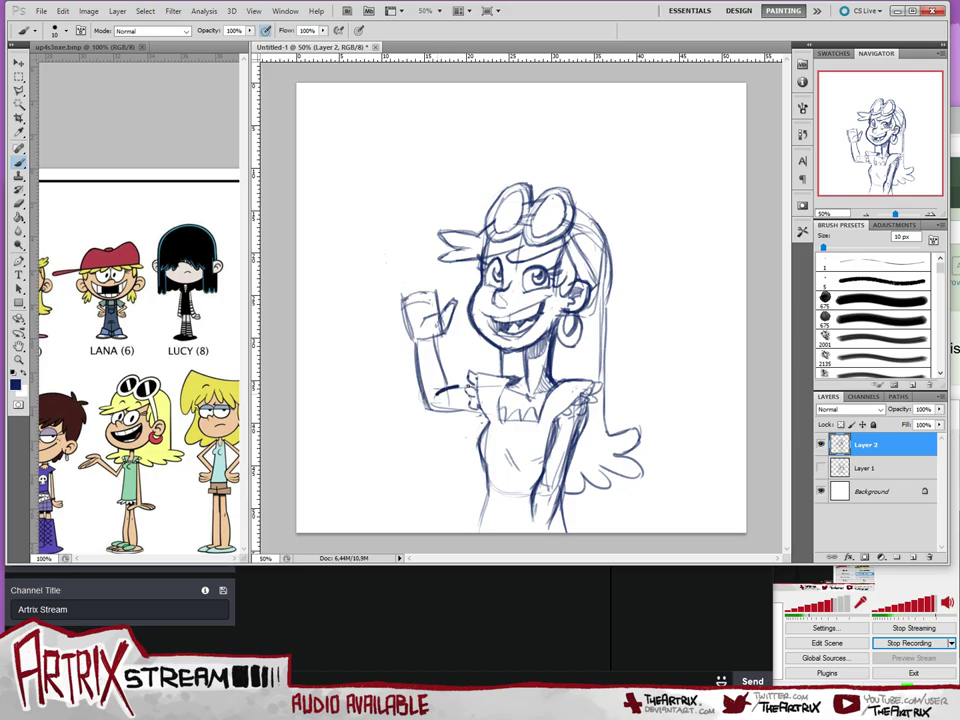
- Redraw the upper and lower edges of the far upper arm from the elbow to the shoulder ruffle
mouse_move(443, 390)
left_mouse_down()
mouse_move(491, 366)
mouse_move(436, 393)
mouse_move(467, 387)
left_mouse_up()
key("ctrl+alt+z")
key("ctrl+alt+z")
left_click_drag(445, 389, 479, 386)
left_click_drag(421, 409, 477, 412)
left_click_drag(433, 412, 482, 413)
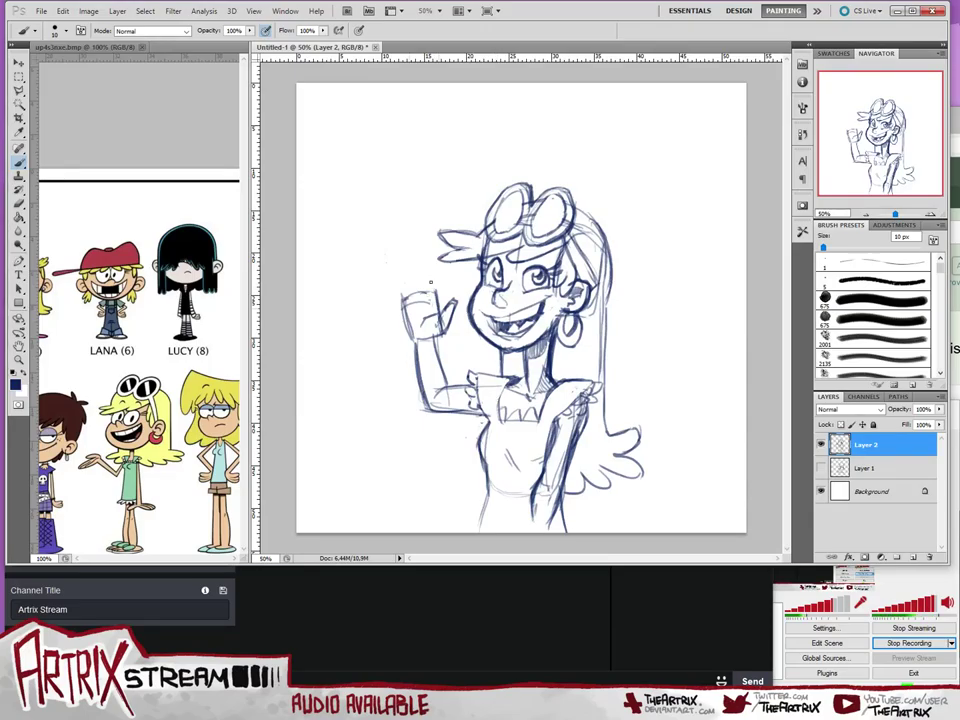
- Draw the waving hand's upright fingers above the palm and refine their edges and the palm creases
left_click_drag(431, 295, 428, 262)
mouse_move(400, 306)
left_mouse_down()
mouse_move(400, 268)
mouse_move(405, 294)
mouse_move(414, 258)
left_mouse_up()
left_click_drag(416, 257, 424, 290)
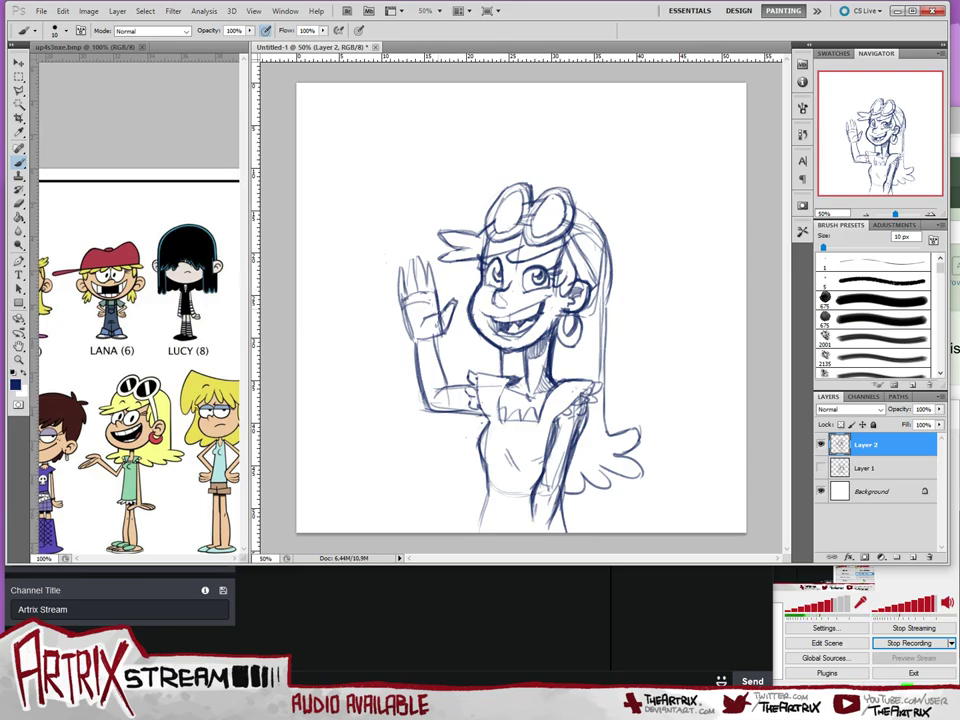
mouse_move(430, 262)
left_mouse_down()
mouse_move(436, 300)
mouse_move(415, 255)
mouse_move(416, 292)
left_mouse_up()
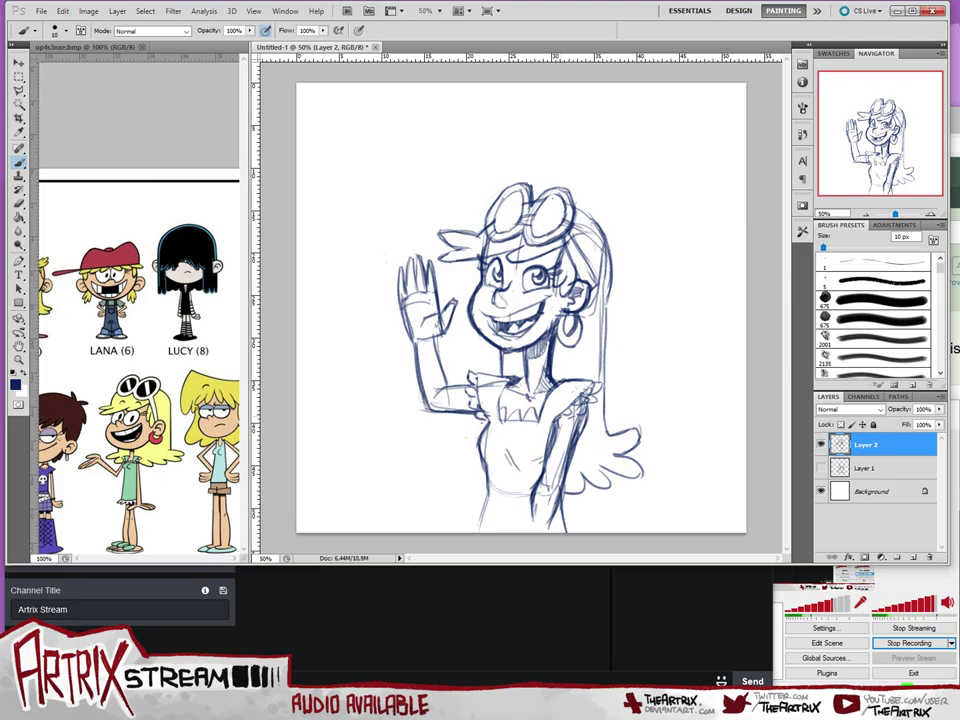
left_click_drag(419, 312, 438, 298)
- Darken the outer edge of the long hair falling behind the near shoulder
left_click_drag(609, 278, 607, 302)
key("ctrl+z")
key("ctrl+z")
left_click_drag(612, 257, 606, 433)
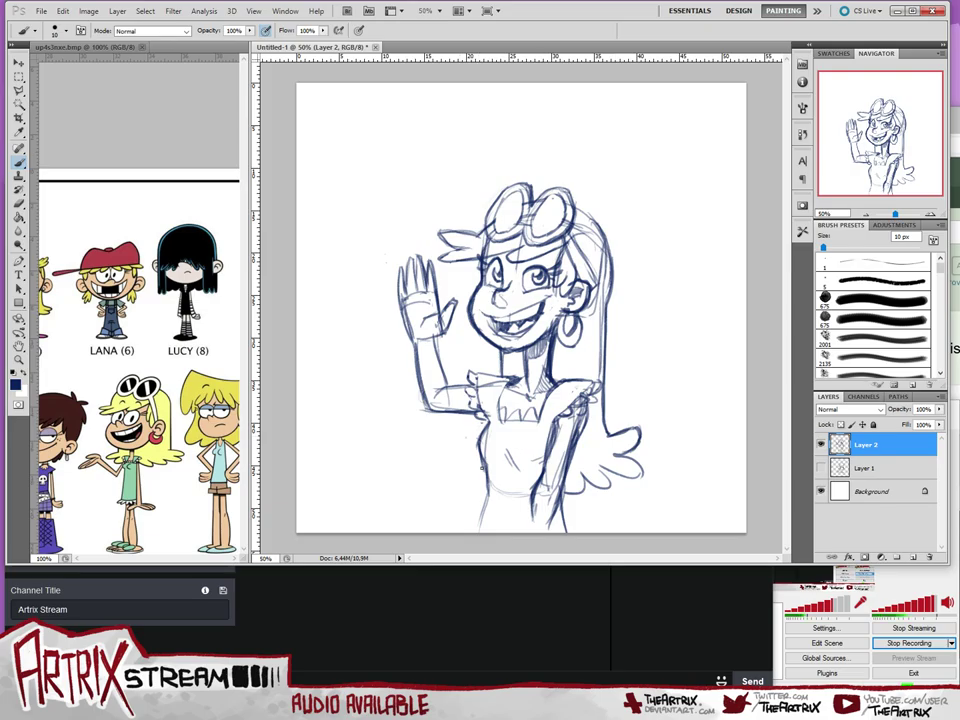
- Sketch the curled hair tips showing behind the torso on the waving arm's side
mouse_move(477, 440)
left_mouse_down()
mouse_move(490, 466)
mouse_move(470, 466)
mouse_move(476, 425)
left_mouse_up()
key("ctrl+z")
mouse_move(479, 434)
left_mouse_down()
mouse_move(458, 426)
mouse_move(456, 444)
left_mouse_up()
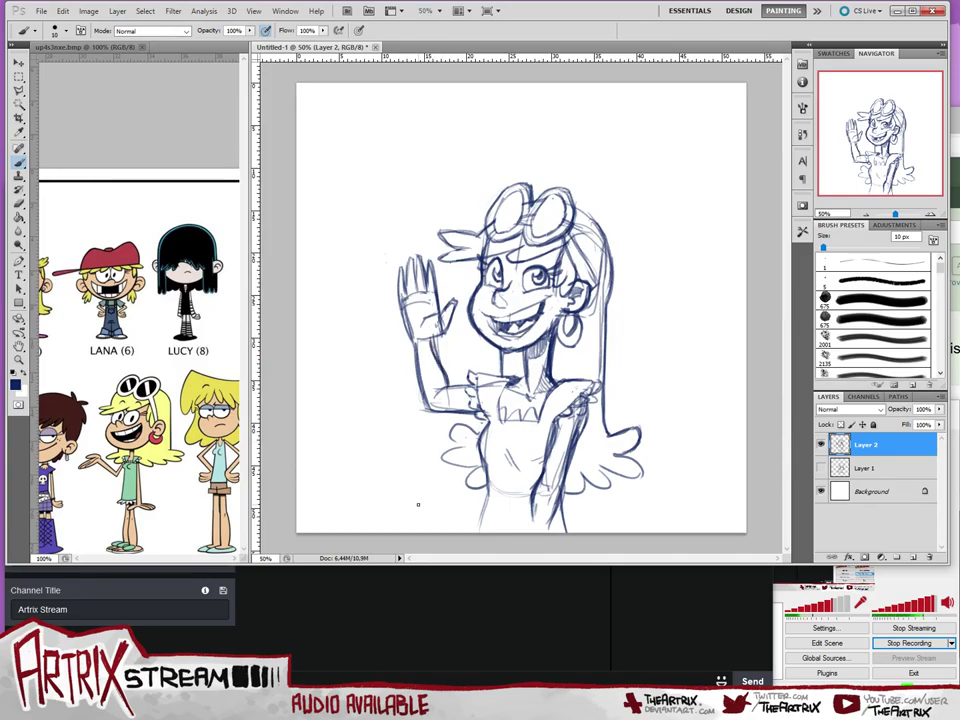
- Bring Open Broadcaster Software forward, then return to Photoshop and shift its window slightly
left_click(811, 686)
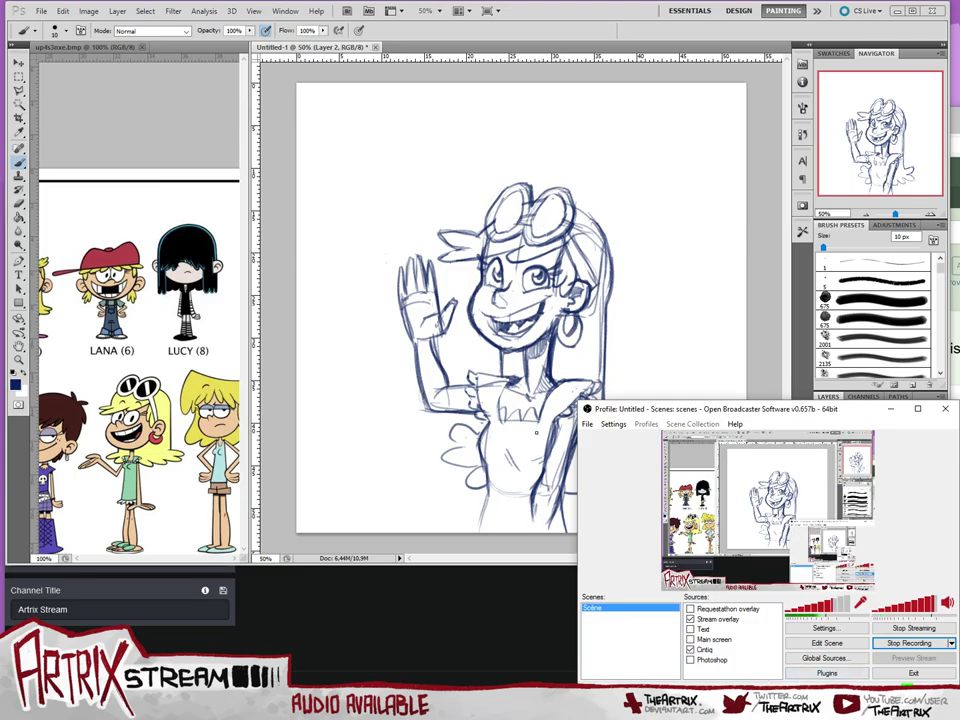
double_click(563, 21)
left_click_drag(546, 4, 529, 22)
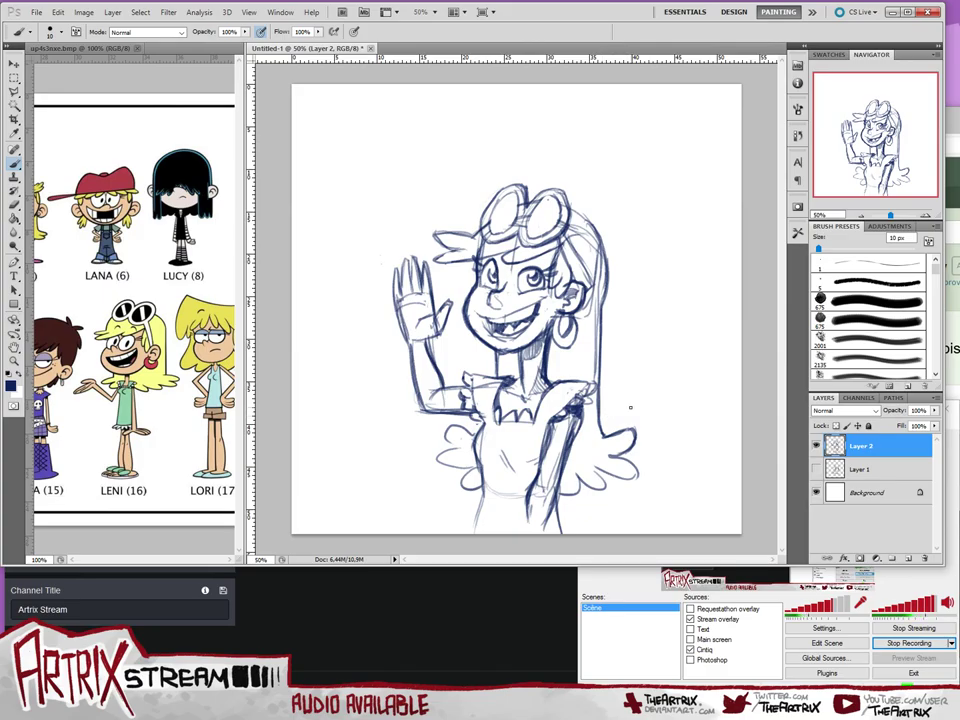
- Undo the recent trial strokes and touch up the far eye of the sketch
key("ctrl+alt+z")
key("ctrl+alt+z")
key("ctrl+alt+z")
key("ctrl+alt+z")
key("ctrl+alt+z")
key("ctrl+alt+z")
key("ctrl+alt+z")
key("ctrl+alt+z")
key("ctrl+z")
left_click_drag(489, 271, 493, 275)
- Add a new layer above the sketch, lower Layer 2's opacity to 36%, and make Layer 3 active for black lines
left_click(906, 558)
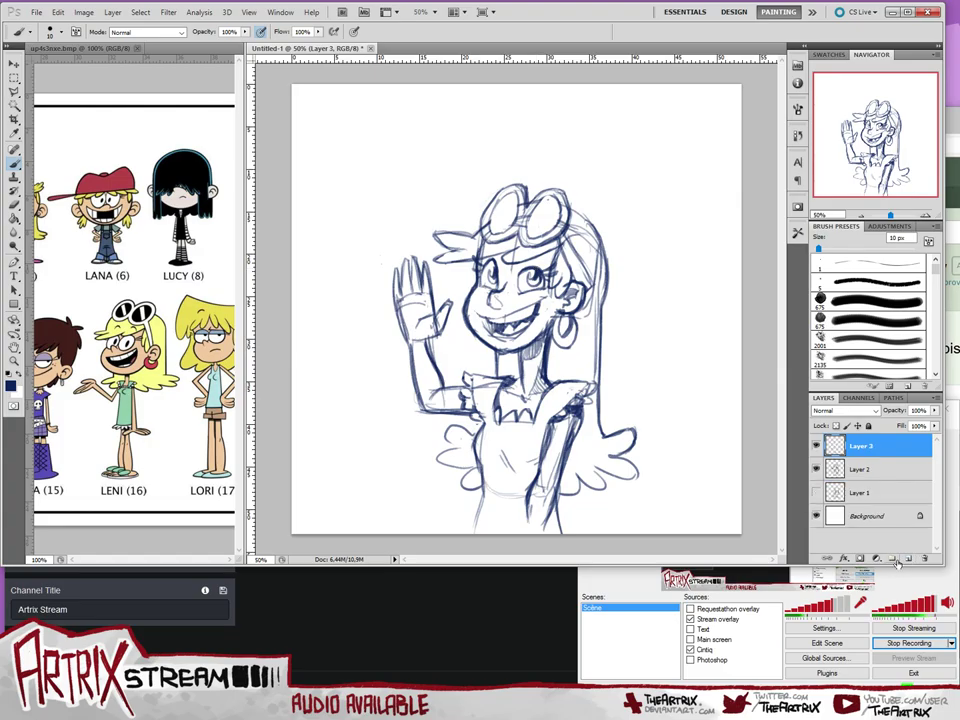
left_click(862, 469)
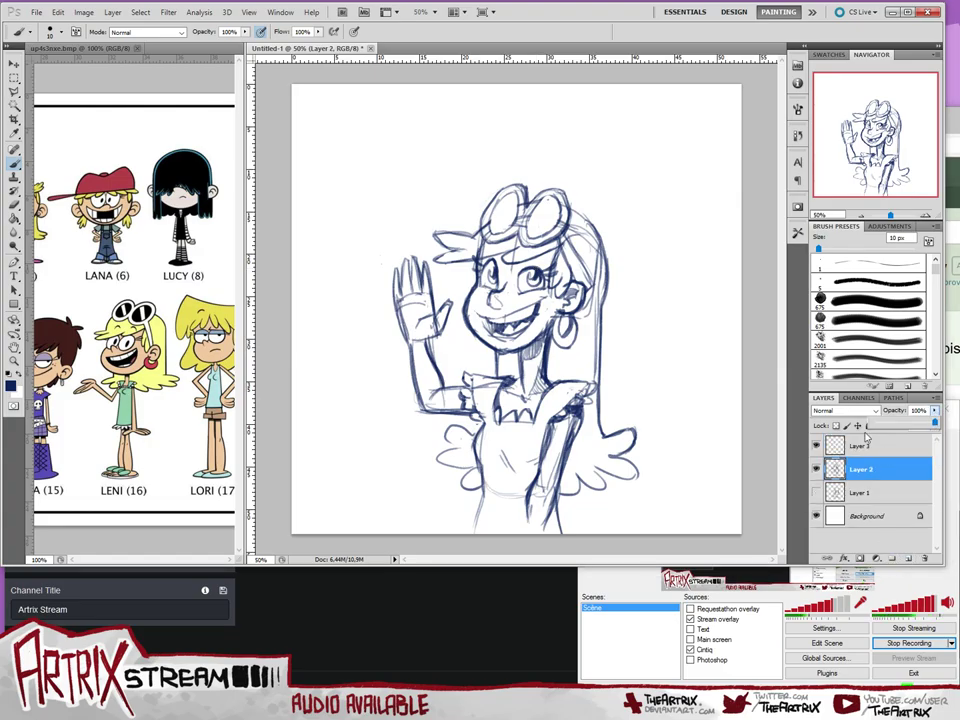
left_click_drag(933, 425, 896, 425)
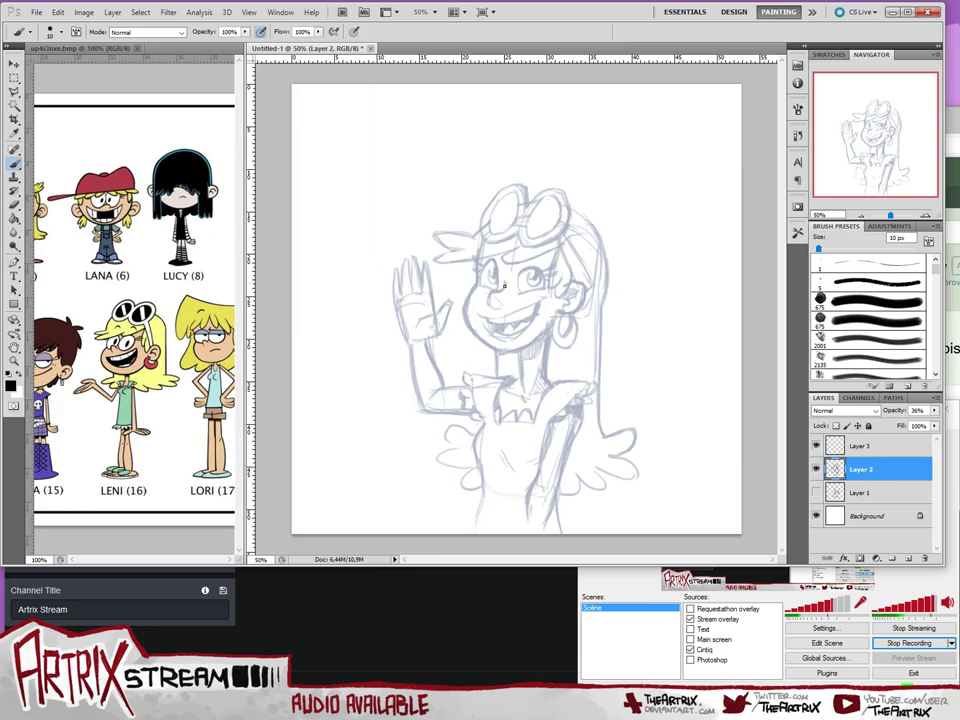
key("alt+bracketright")
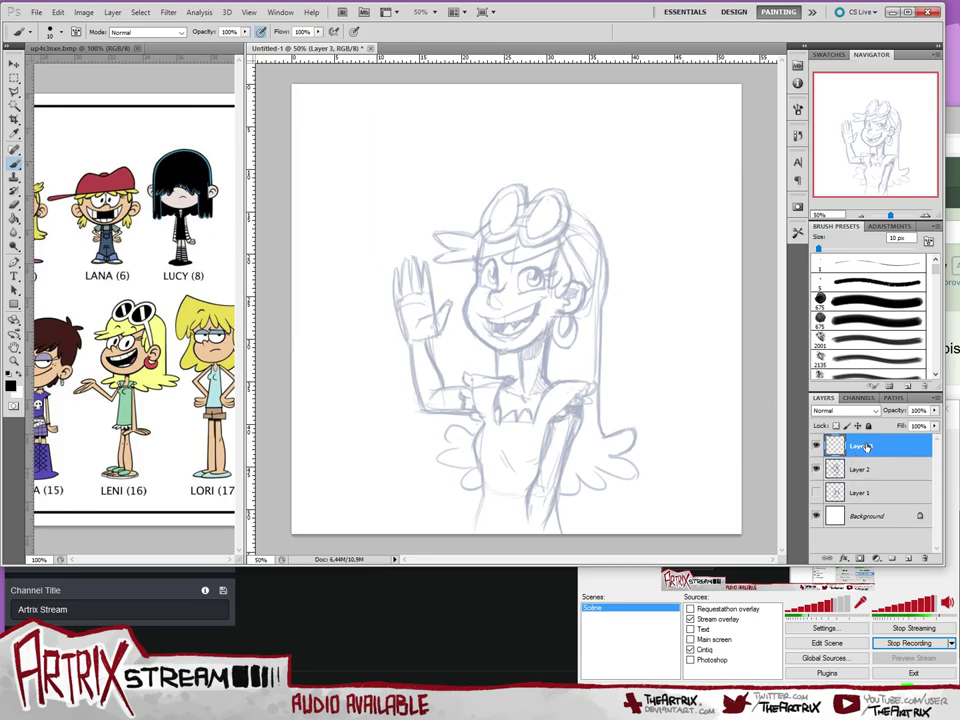
- Ink the nose, the upper curves of both eyes and the near eye's lashes in black on Layer 3
left_click_drag(478, 326, 492, 378)
key("ctrl+z")
mouse_move(484, 290)
left_mouse_down()
mouse_move(498, 288)
mouse_move(492, 305)
left_mouse_up()
left_click_drag(519, 274, 545, 276)
key("ctrl+z")
mouse_move(545, 273)
left_mouse_down()
mouse_move(556, 263)
mouse_move(553, 282)
left_mouse_up()
key("ctrl+z")
left_click_drag(494, 264, 482, 282)
key("ctrl+z")
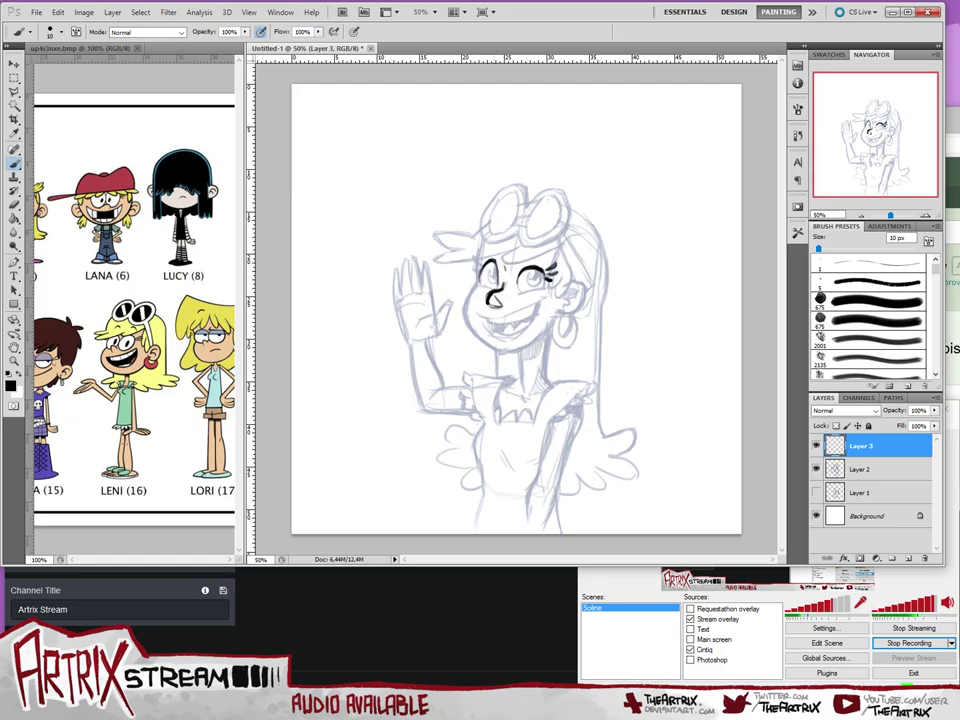
- Ink the far eye's lashes, the irises and pupils of both eyes, and the two eyebrows
mouse_move(480, 278)
left_mouse_down()
mouse_move(489, 262)
mouse_move(496, 267)
mouse_move(497, 279)
mouse_move(478, 266)
left_mouse_up()
key("ctrl+z")
mouse_move(527, 272)
left_mouse_down()
mouse_move(540, 288)
mouse_move(532, 270)
left_mouse_up()
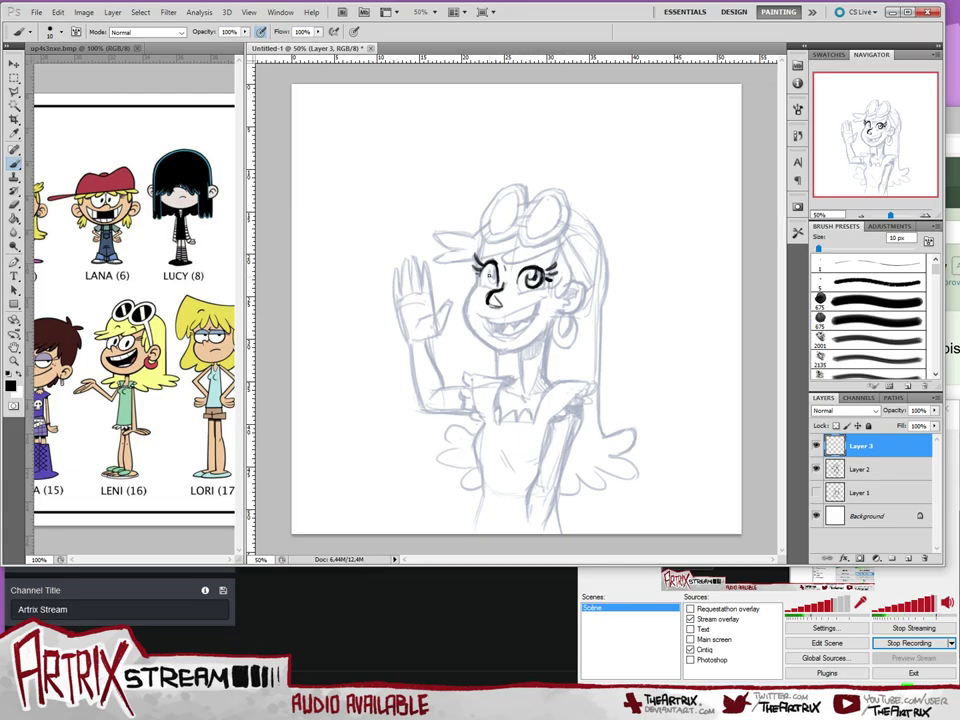
mouse_move(487, 273)
left_mouse_down()
mouse_move(489, 283)
mouse_move(496, 271)
mouse_move(492, 278)
left_mouse_up()
left_click_drag(480, 253, 547, 259)
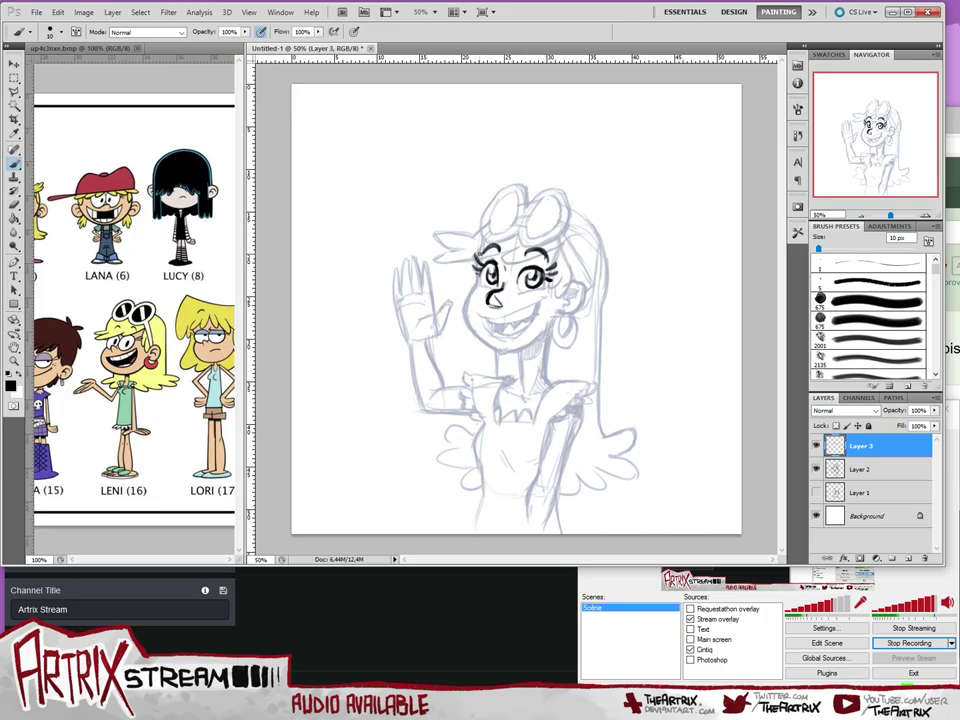
- Ink the face contour from the far cheek around the jaw and the open grin with its teeth
mouse_move(478, 286)
left_mouse_down()
mouse_move(466, 316)
mouse_move(479, 332)
left_mouse_up()
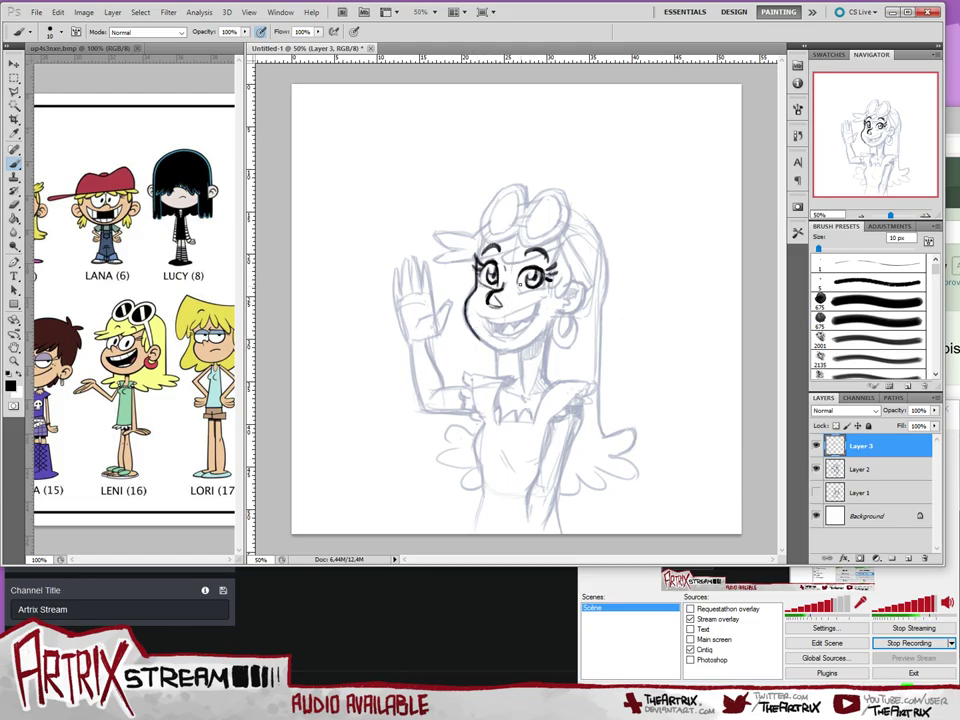
left_click_drag(541, 265, 549, 256)
left_click_drag(519, 294, 548, 284)
key("ctrl+z")
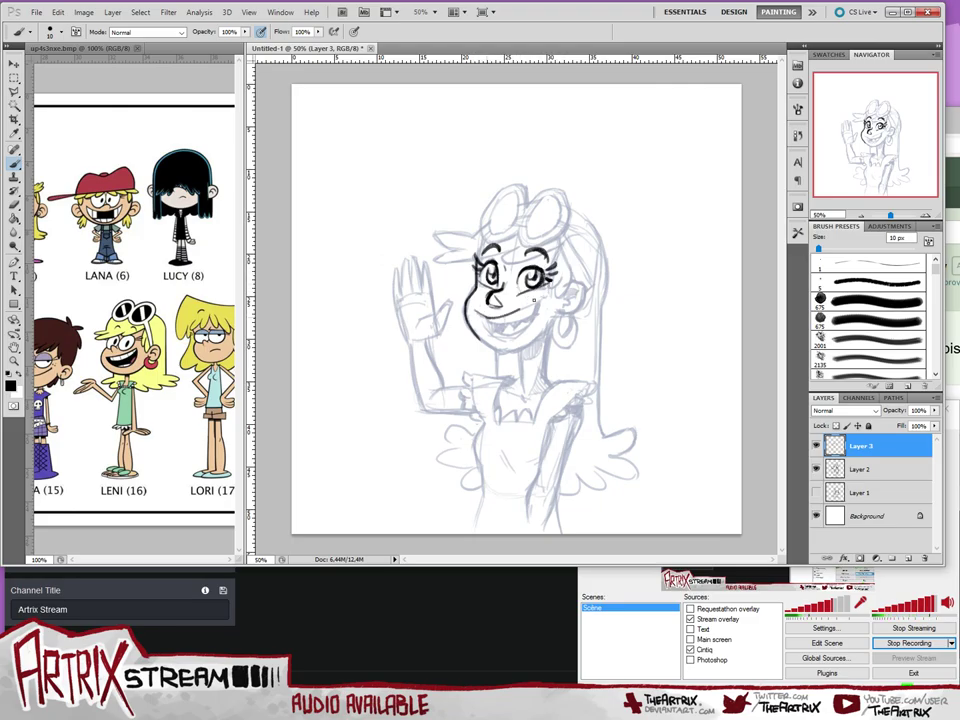
mouse_move(490, 328)
left_mouse_down()
mouse_move(510, 341)
mouse_move(540, 297)
left_mouse_up()
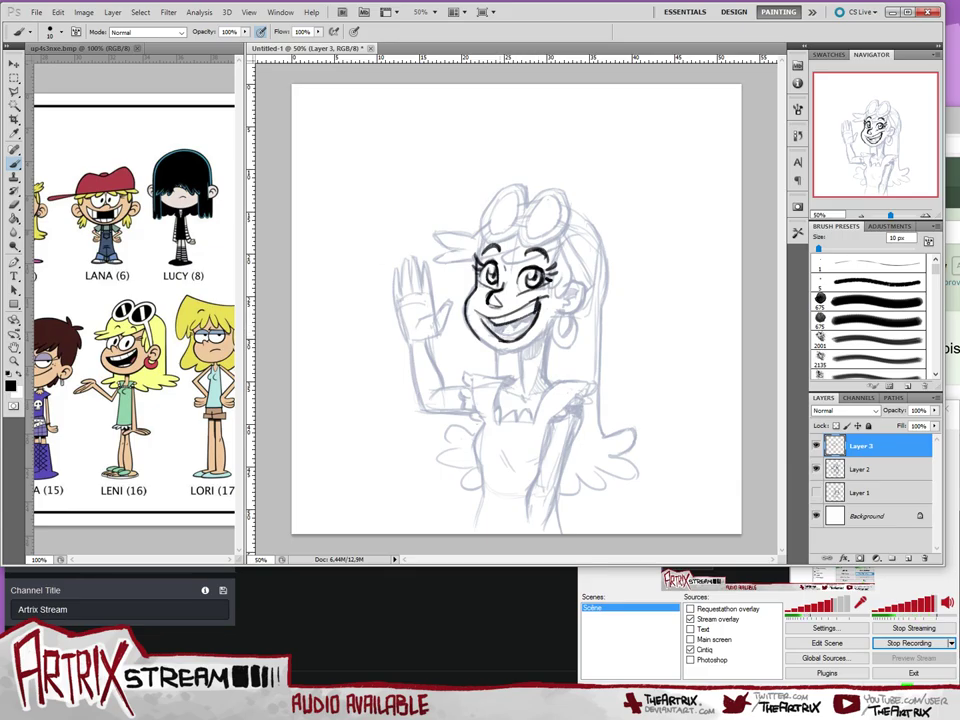
mouse_move(499, 341)
left_mouse_down()
mouse_move(529, 317)
mouse_move(516, 329)
left_mouse_up()
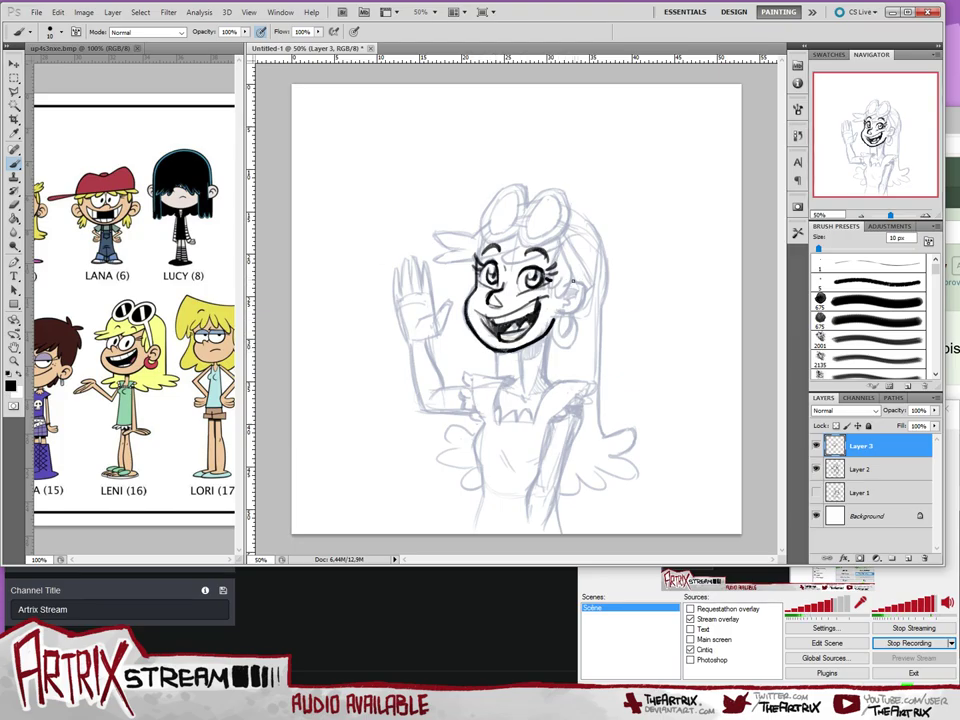
- Ink the ear's outer edge and the hoop earring hanging below it
left_click_drag(568, 286, 580, 313)
left_click_drag(567, 322, 573, 346)
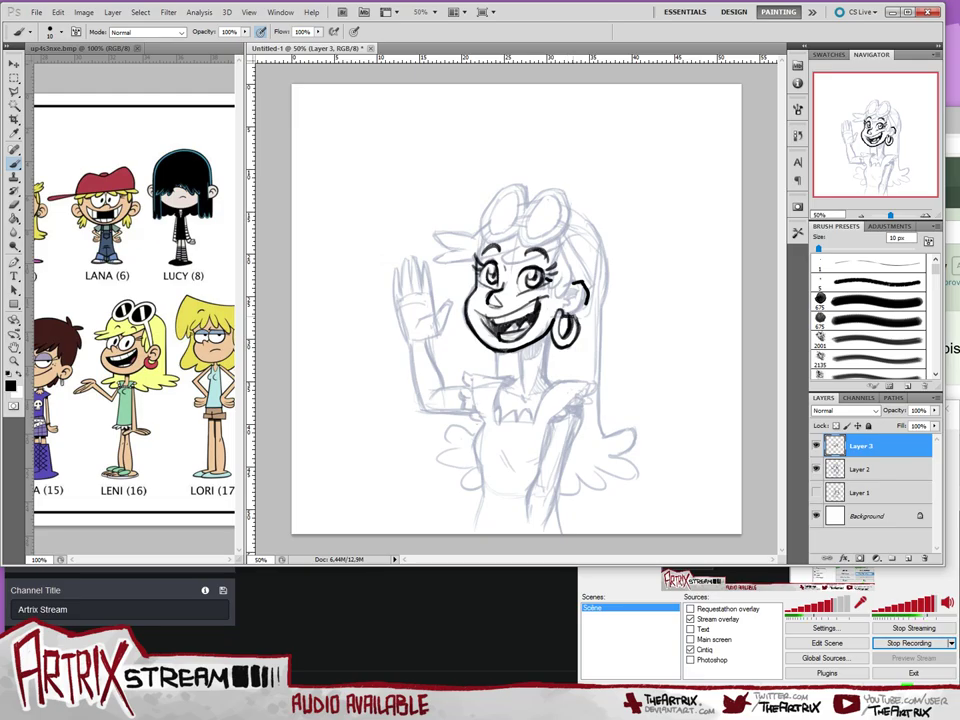
- Ink the inside of the ear, the fringe across the forehead and the pointed hair tufts beside the far eye
mouse_move(585, 304)
left_mouse_down()
mouse_move(573, 318)
mouse_move(580, 293)
mouse_move(571, 305)
left_mouse_up()
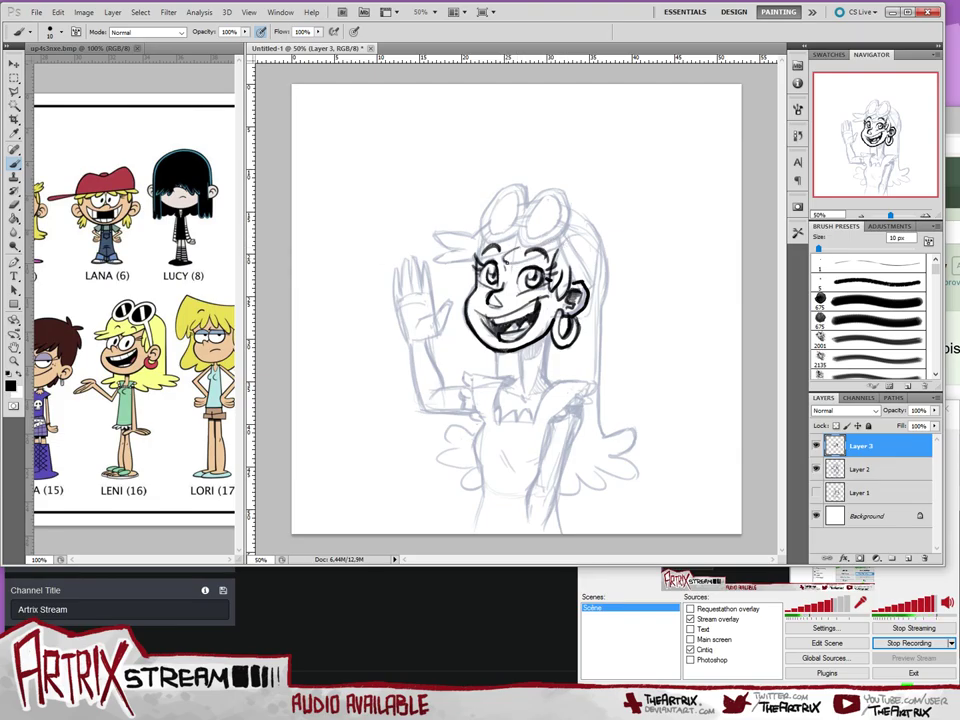
left_click_drag(512, 262, 565, 246)
mouse_move(434, 255)
left_mouse_down()
mouse_move(498, 252)
mouse_move(438, 230)
mouse_move(476, 233)
left_mouse_up()
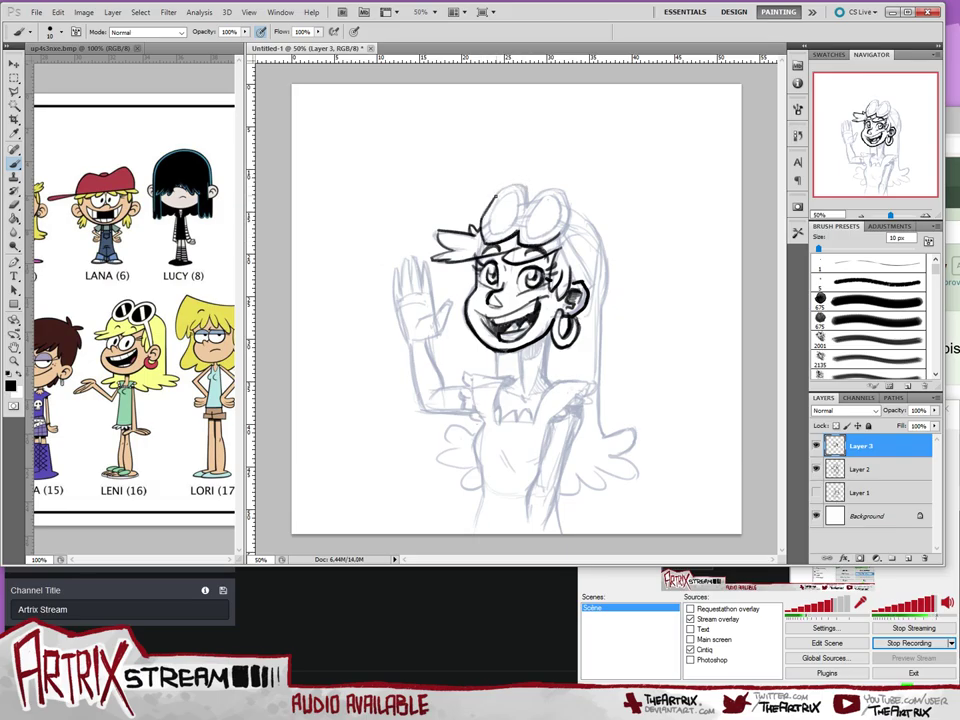
- Ink the sunglasses on top of the head with their angular frame, two oval lenses and the arm running back toward the ear
mouse_move(496, 196)
left_mouse_down()
mouse_move(525, 187)
mouse_move(525, 207)
left_mouse_up()
left_click_drag(480, 234, 503, 183)
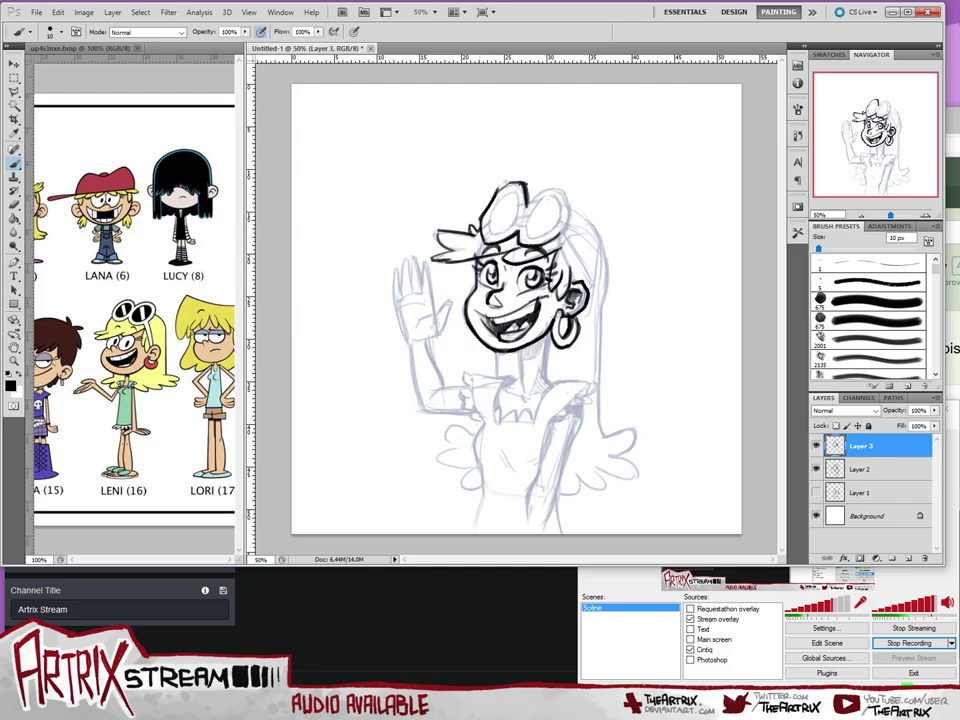
key("ctrl+z")
mouse_move(480, 230)
left_mouse_down()
mouse_move(512, 180)
mouse_move(502, 186)
mouse_move(525, 187)
mouse_move(528, 199)
mouse_move(562, 189)
mouse_move(564, 214)
mouse_move(545, 186)
mouse_move(566, 187)
mouse_move(567, 216)
mouse_move(569, 190)
mouse_move(569, 201)
left_mouse_up()
key("ctrl+z")
key("ctrl+z")
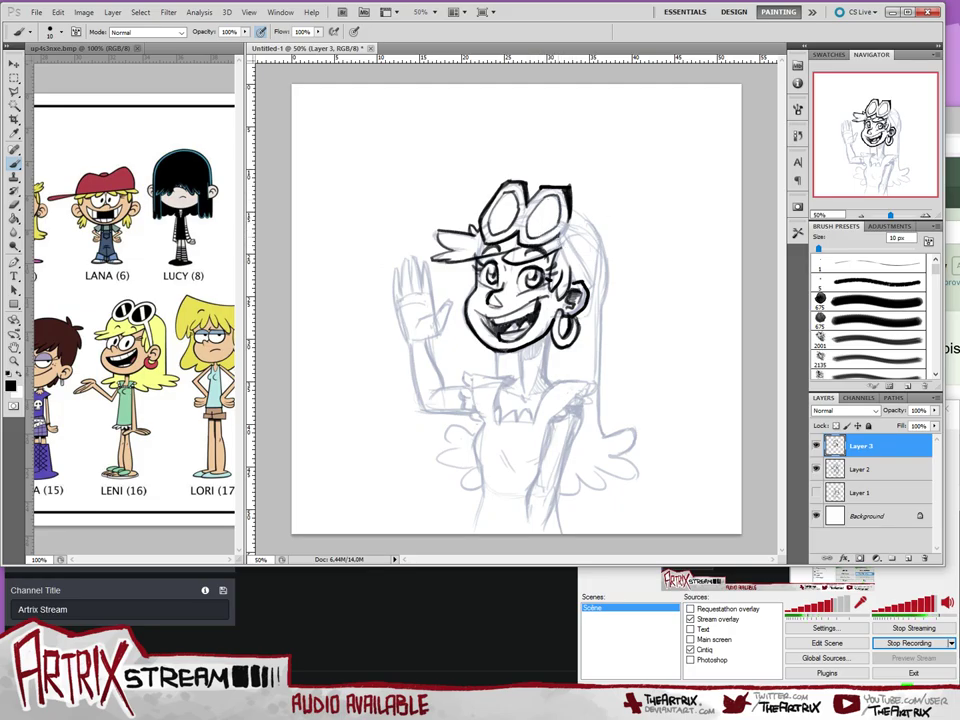
mouse_move(558, 237)
left_mouse_down()
mouse_move(577, 281)
mouse_move(594, 276)
left_mouse_up()
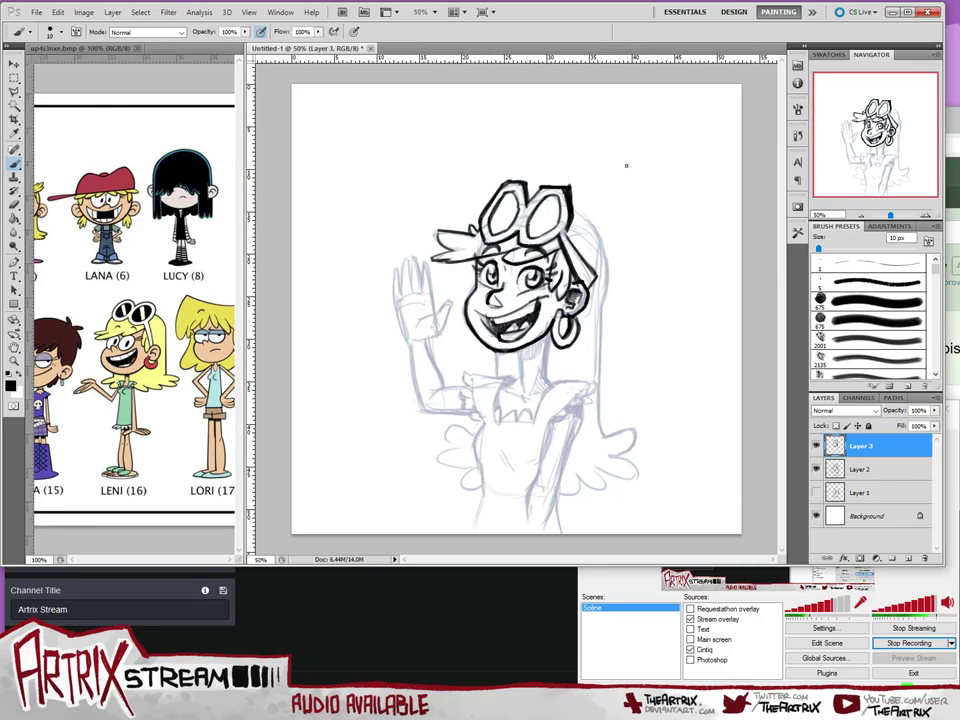
- Ink and thicken the hair outline from the sunglasses around the back of the head to below ear level
mouse_move(572, 201)
left_mouse_down()
mouse_move(605, 230)
mouse_move(600, 322)
left_mouse_up()
left_click_drag(608, 270, 604, 308)
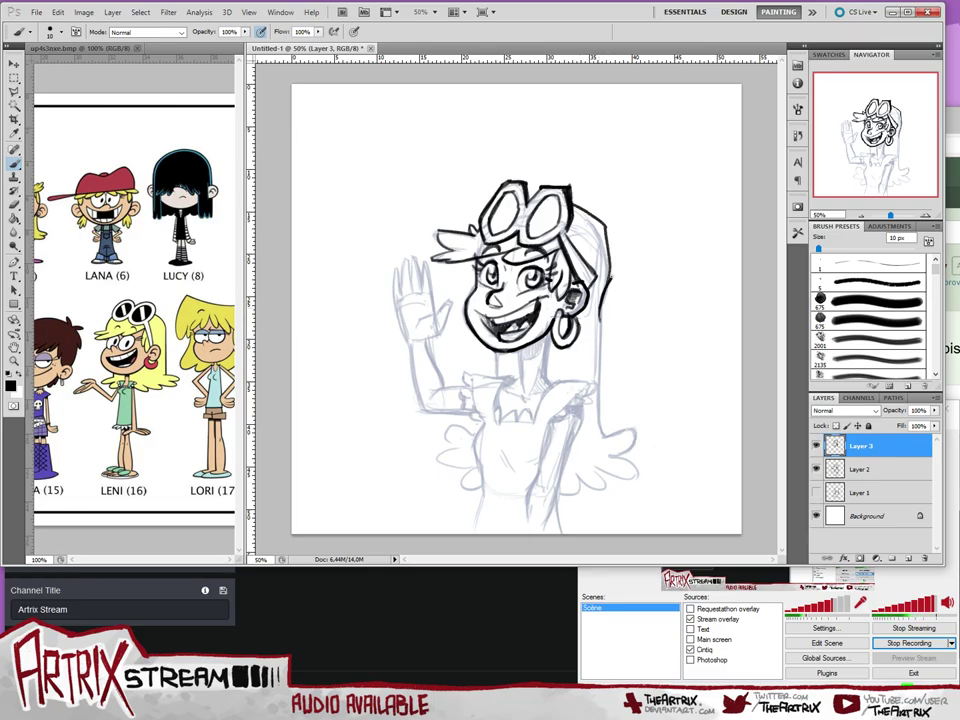
left_click_drag(606, 219, 612, 276)
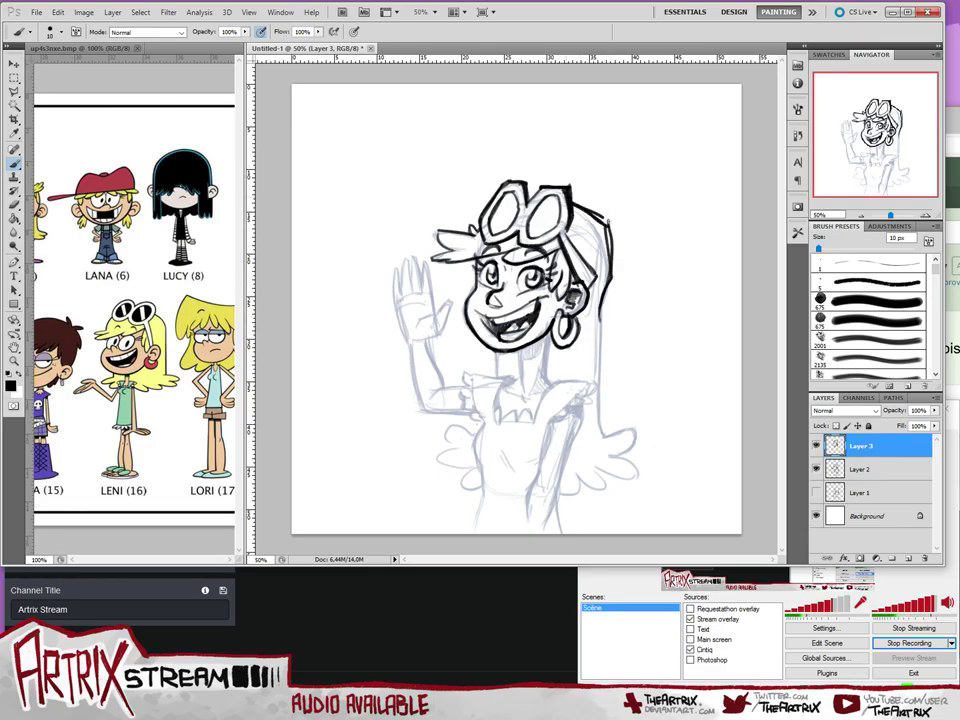
mouse_move(576, 200)
left_mouse_down()
mouse_move(609, 226)
mouse_move(610, 259)
left_mouse_up()
- Check the stream chat in the Picarto.TV dashboard and return to the Photoshop drawing
left_click(325, 645)
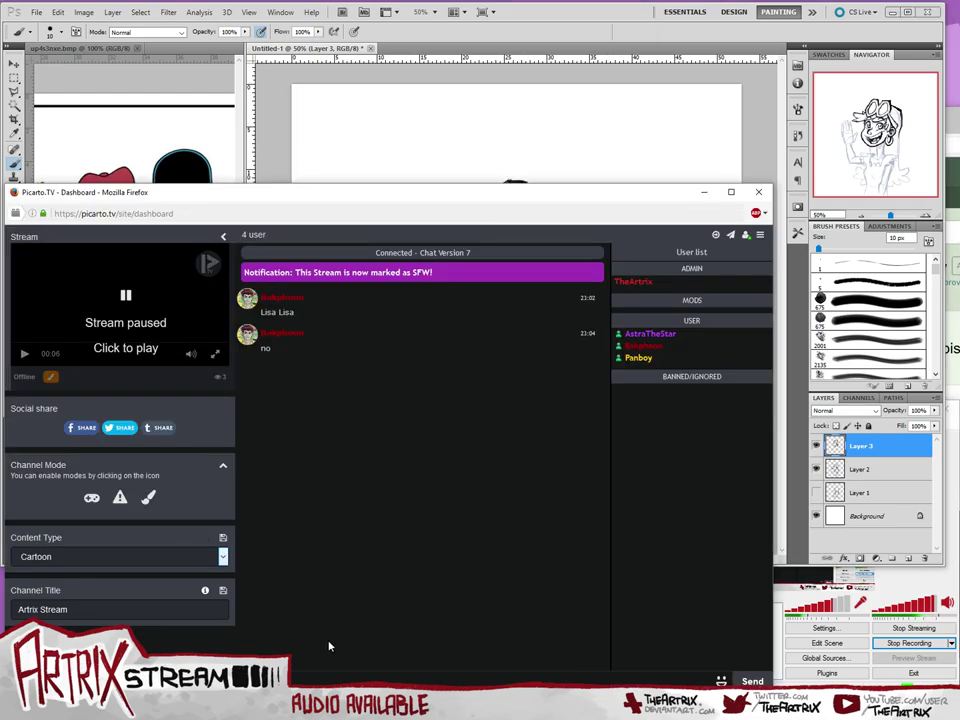
left_click(568, 15)
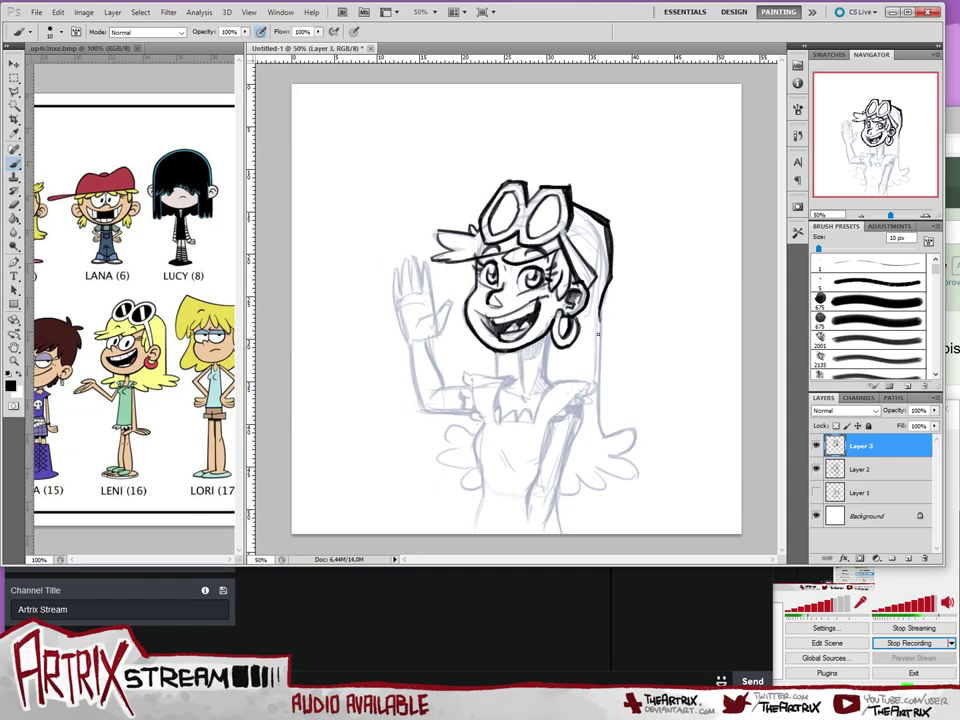
- Ink the long back edge of the hair from behind the ear down to the flared curls, thickening its lower part
left_click_drag(599, 318, 598, 430)
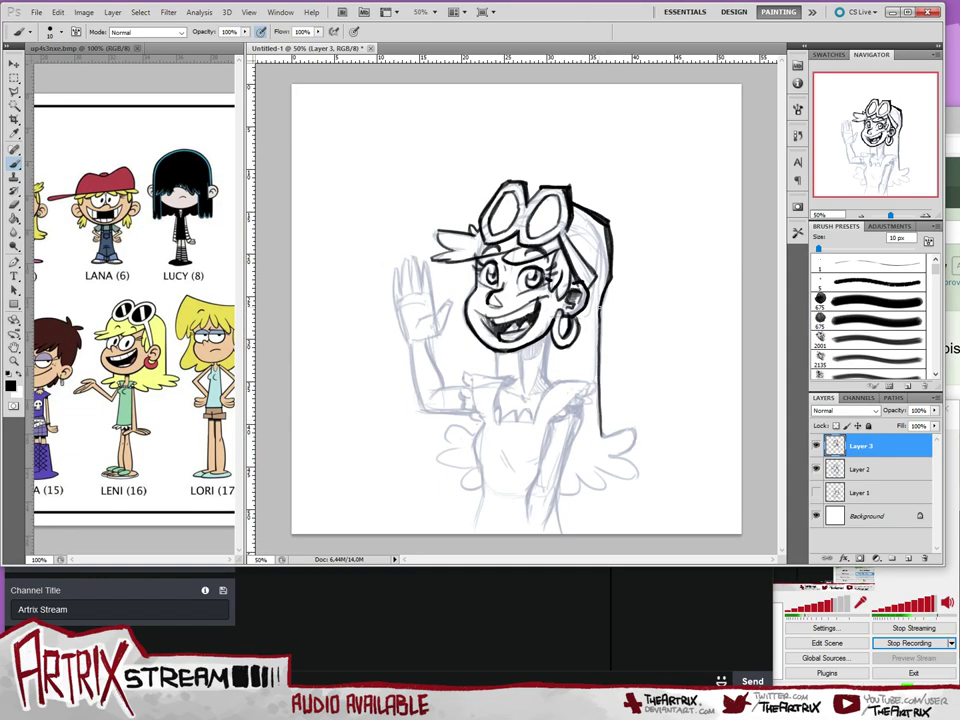
left_click_drag(599, 307, 606, 426)
key("ctrl+z")
left_click_drag(599, 295, 605, 432)
left_click_drag(600, 352, 604, 432)
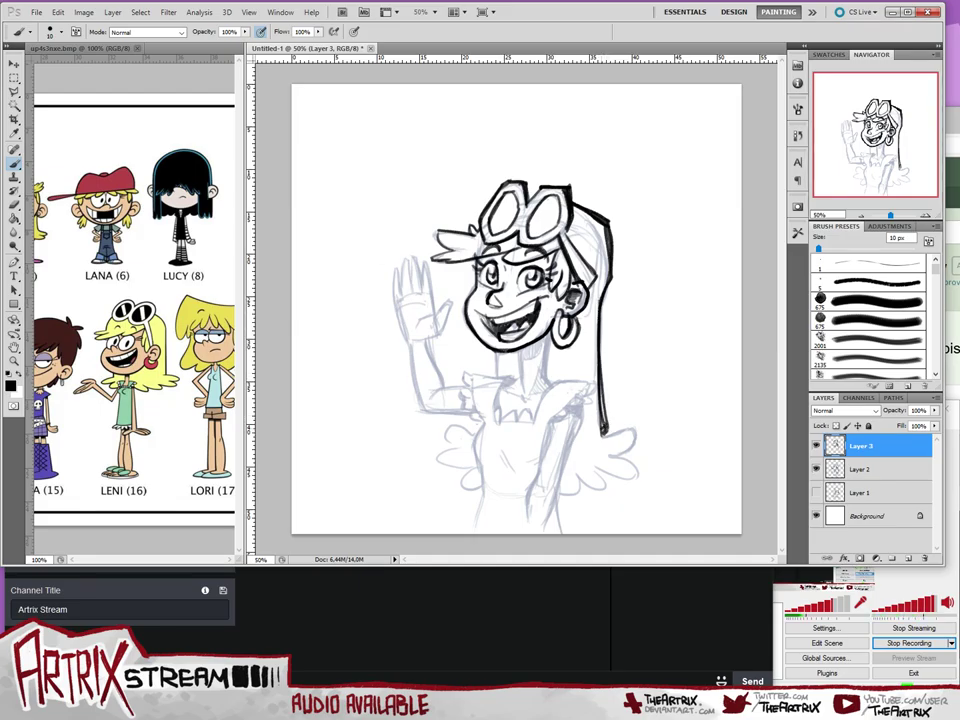
- Ink the flared hair ends on both sides of the torso in black with the 10 px brush
mouse_move(603, 432)
left_mouse_down()
mouse_move(634, 444)
mouse_move(612, 428)
mouse_move(631, 425)
mouse_move(620, 482)
mouse_move(636, 475)
mouse_move(620, 458)
mouse_move(597, 466)
mouse_move(624, 482)
left_mouse_up()
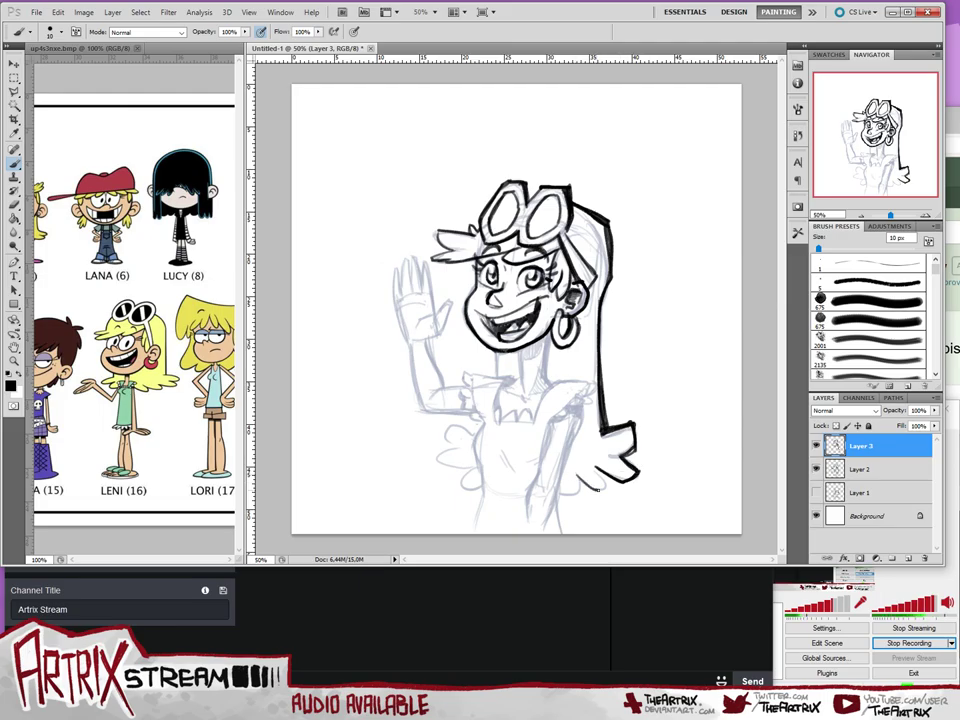
mouse_move(576, 465)
left_mouse_down()
mouse_move(603, 488)
mouse_move(563, 497)
left_mouse_up()
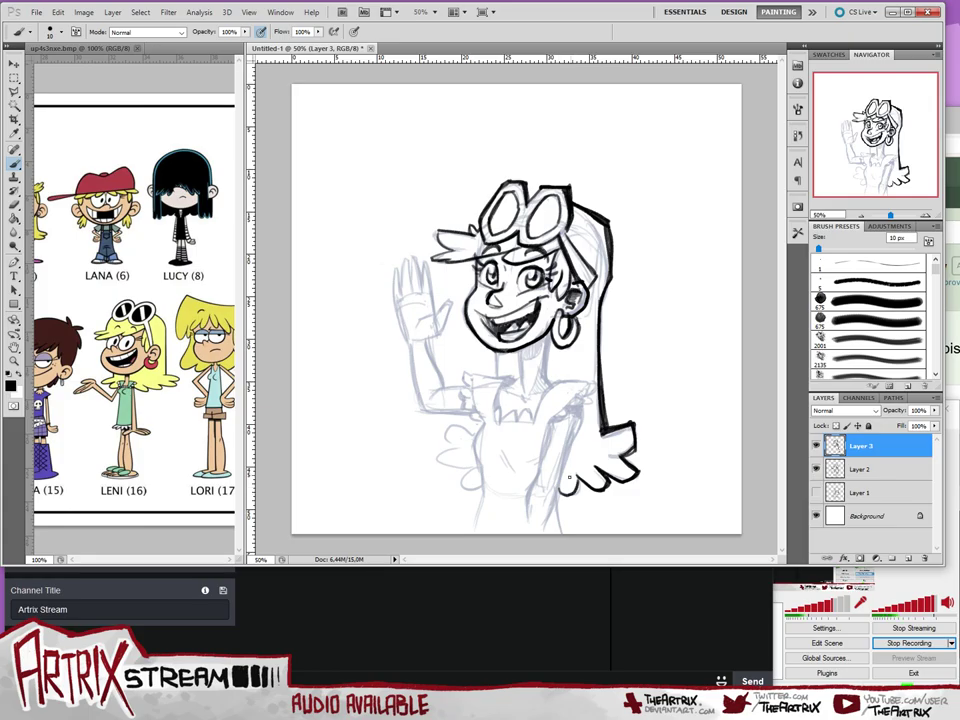
mouse_move(471, 436)
left_mouse_down()
mouse_move(446, 443)
mouse_move(456, 425)
mouse_move(471, 437)
mouse_move(437, 464)
mouse_move(467, 470)
mouse_move(437, 456)
mouse_move(476, 470)
mouse_move(459, 481)
mouse_move(478, 486)
left_mouse_up()
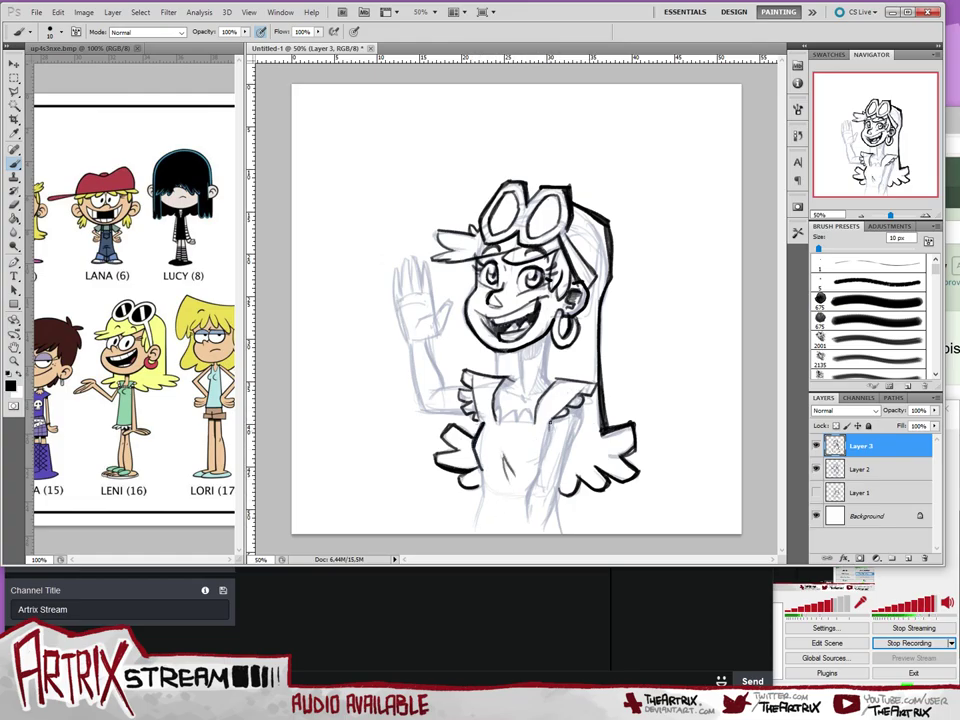
- Ink the lowered arm down to the canvas edge, then the raised forearm and the thumb of the waving hand
left_click_drag(551, 424, 535, 483)
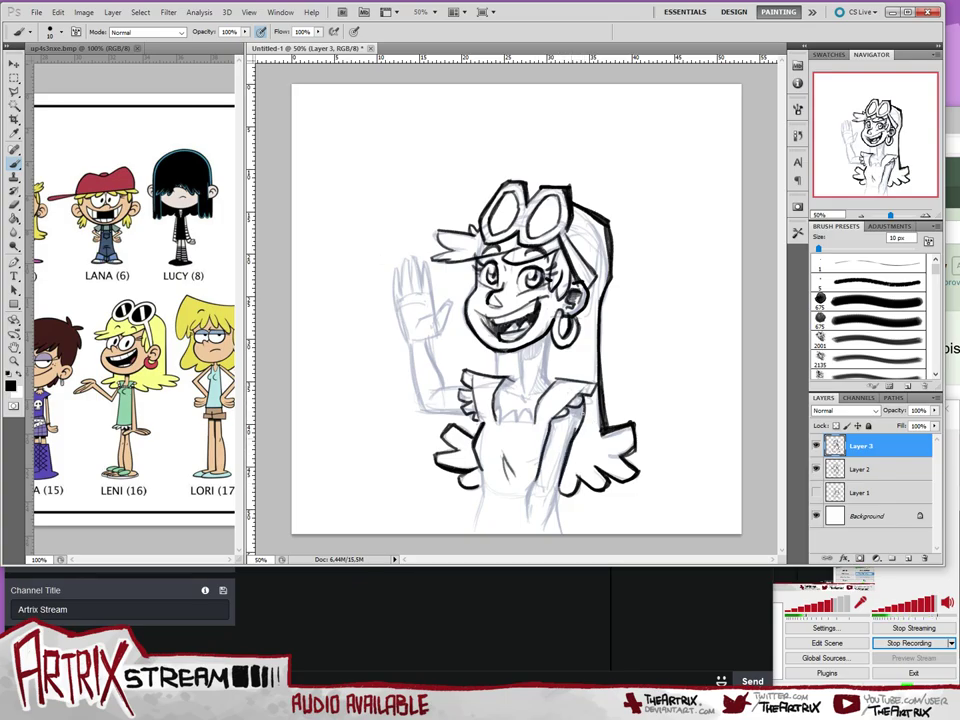
left_click_drag(532, 483, 528, 522)
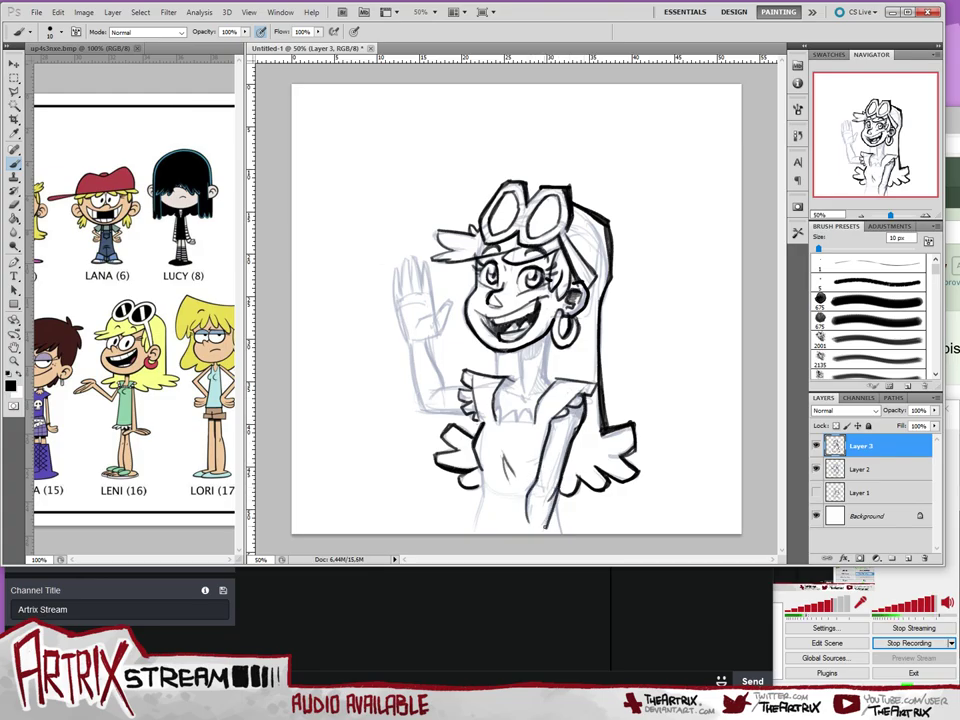
left_click_drag(562, 477, 545, 530)
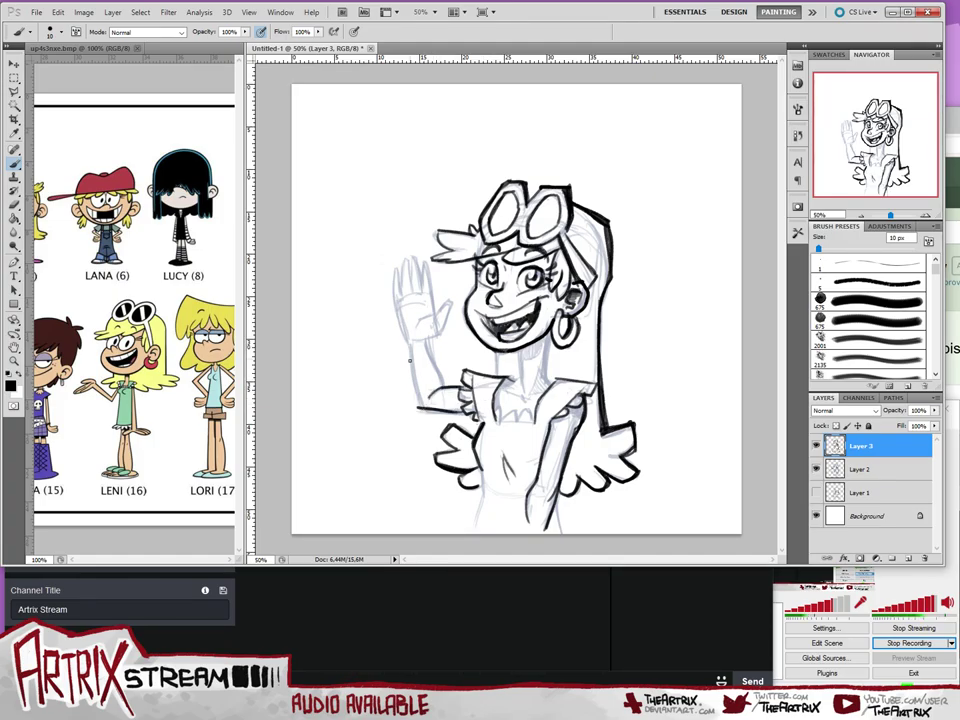
left_click_drag(410, 343, 419, 407)
left_click_drag(427, 342, 443, 390)
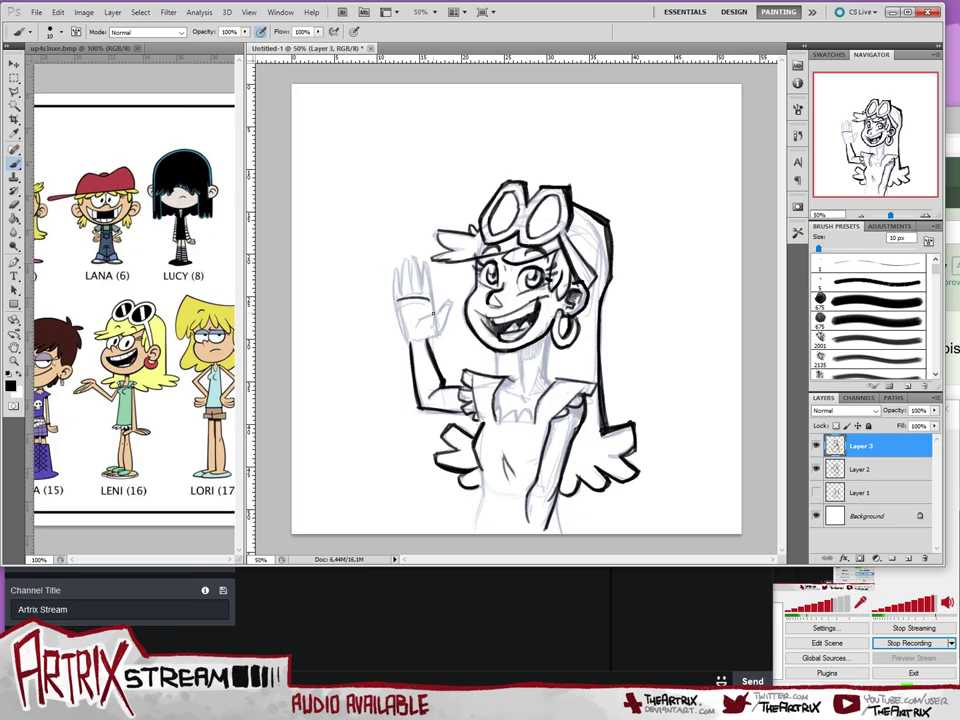
left_click_drag(449, 288, 437, 308)
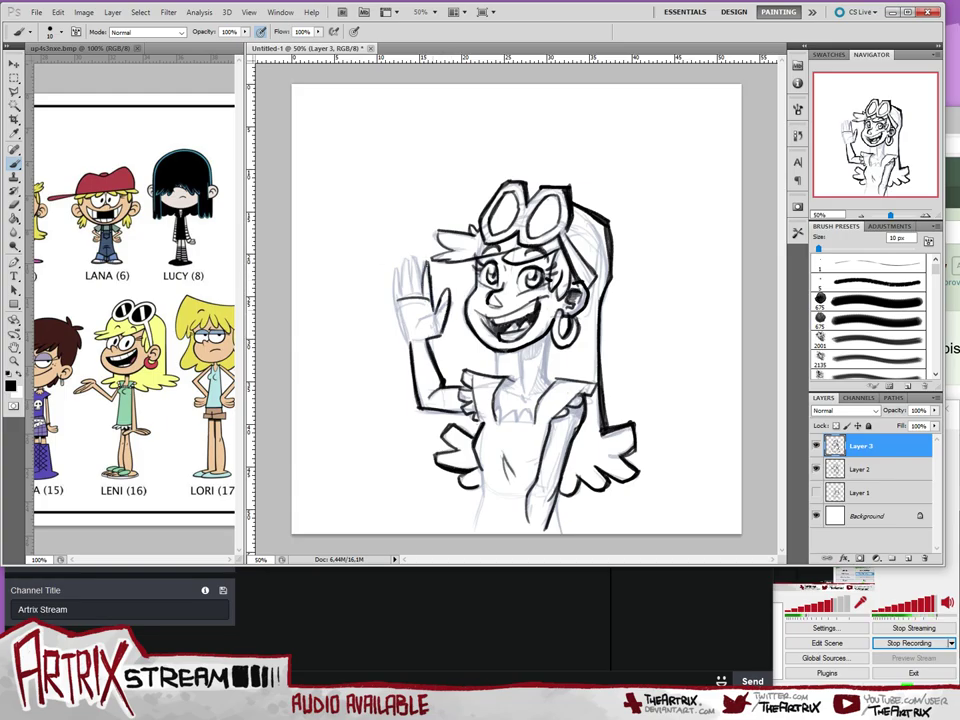
mouse_move(410, 259)
left_mouse_down()
mouse_move(424, 298)
mouse_move(403, 300)
mouse_move(409, 285)
mouse_move(415, 298)
mouse_move(393, 265)
mouse_move(401, 296)
left_mouse_up()
key("ctrl+alt+z")
key("ctrl+alt+z")
key("ctrl+alt+z")
key("ctrl+alt+z")
key("ctrl+alt+z")
key("ctrl+alt+z")
- Ink the waving hand's palm crease, outer edge and fingers over the sketch, undoing and redrawing unsatisfactory finger strokes
mouse_move(416, 324)
left_mouse_down()
mouse_move(448, 289)
mouse_move(437, 332)
left_mouse_up()
left_click_drag(400, 331, 390, 271)
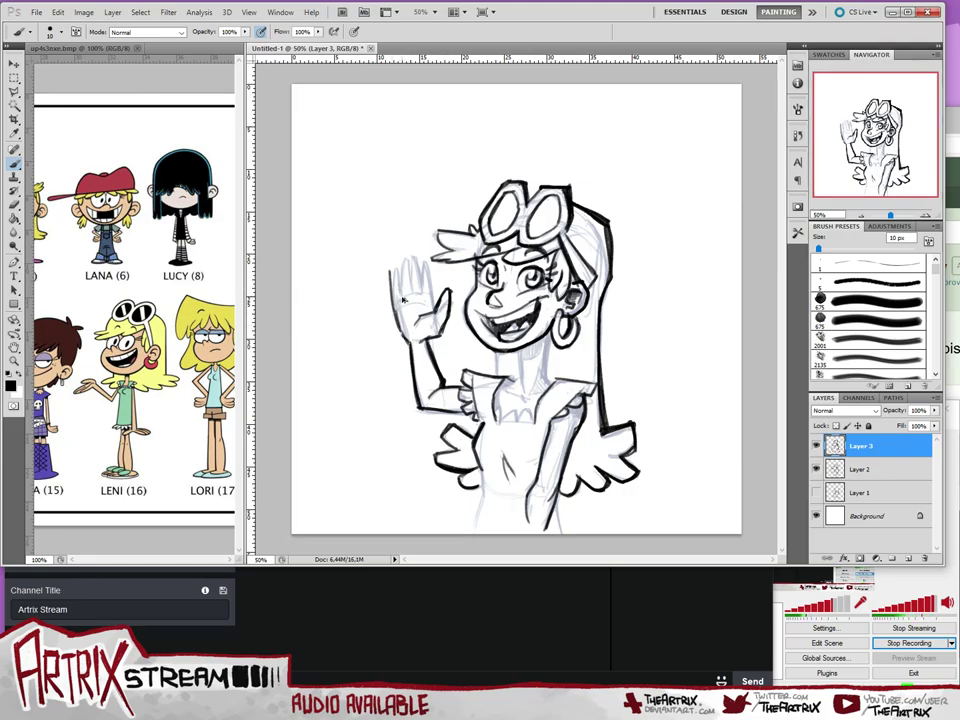
key("ctrl+z")
mouse_move(400, 305)
left_mouse_down()
mouse_move(428, 296)
mouse_move(398, 318)
left_mouse_up()
mouse_move(404, 260)
left_mouse_down()
mouse_move(409, 284)
mouse_move(394, 303)
left_mouse_up()
key("ctrl+alt+z")
key("ctrl+alt+z")
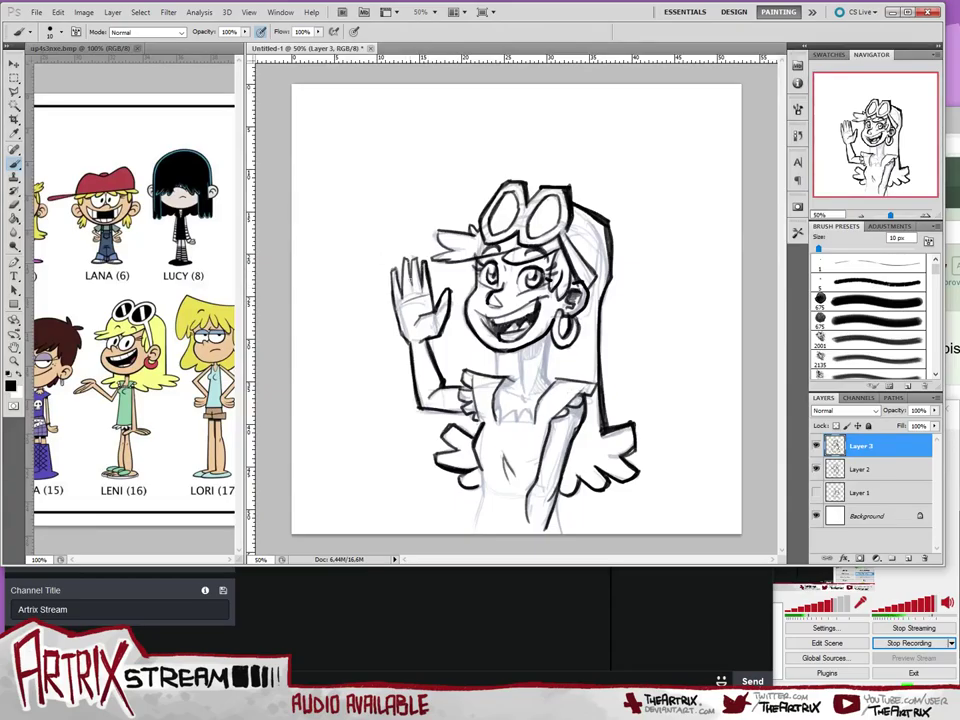
mouse_move(405, 261)
left_mouse_down()
mouse_move(393, 307)
mouse_move(398, 295)
left_mouse_up()
key("ctrl+alt+z")
key("ctrl+alt+z")
left_click_drag(396, 268, 393, 305)
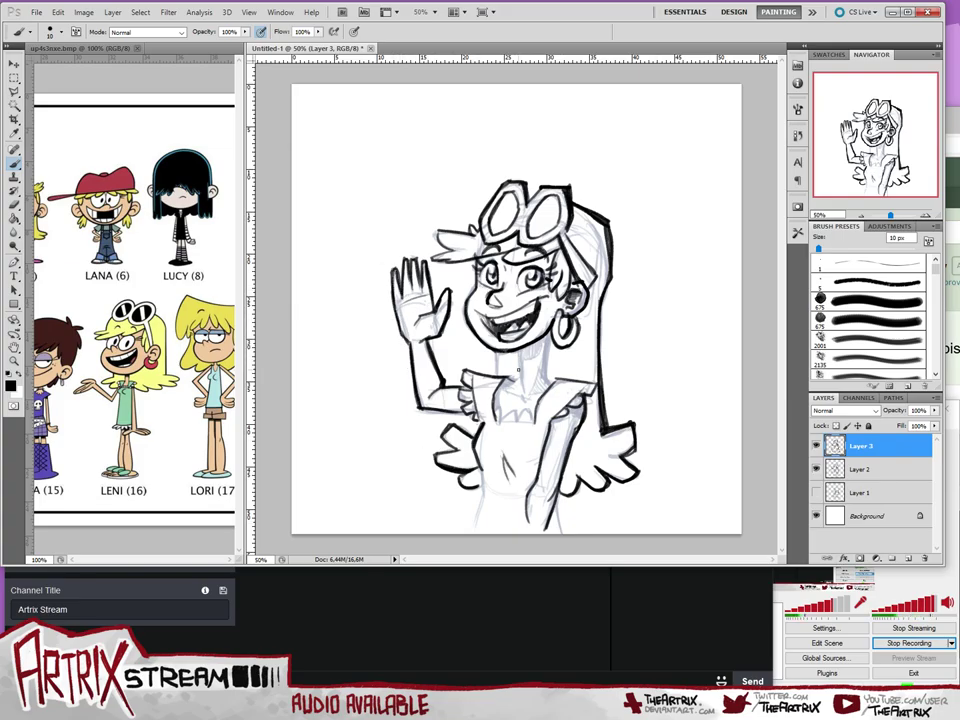
- Ink the neck with a solid black chin shadow and the scalloped dress neckline, and touch up the hand and arm lines
left_click_drag(517, 351, 519, 392)
left_click_drag(548, 341, 537, 387)
left_click_drag(547, 344, 543, 382)
mouse_move(407, 271)
left_mouse_down()
mouse_move(412, 289)
mouse_move(398, 297)
mouse_move(412, 292)
left_mouse_up()
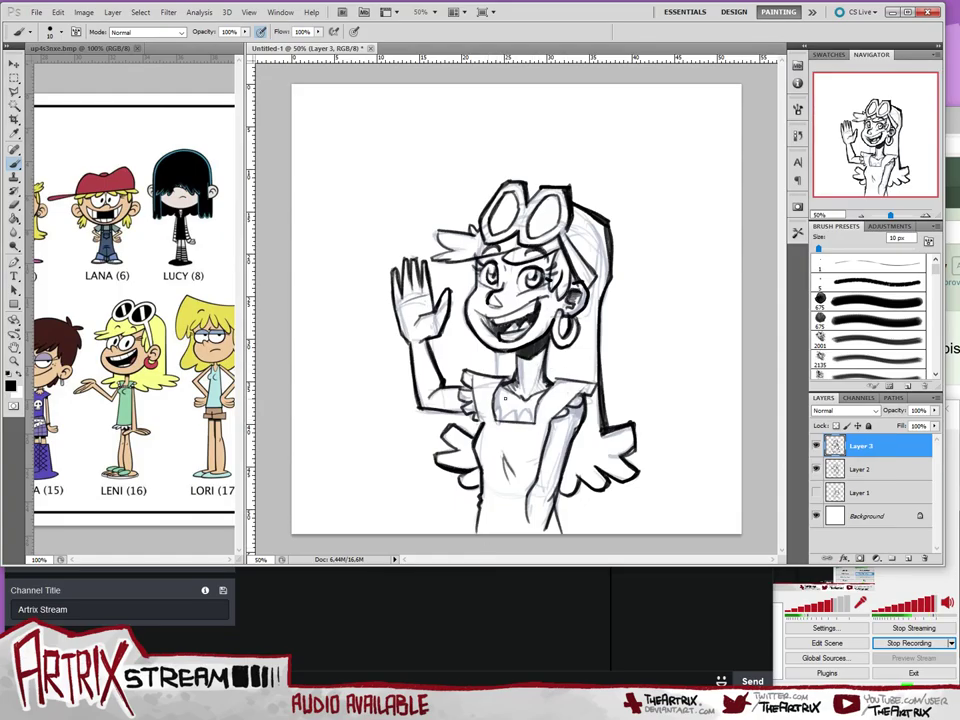
mouse_move(492, 416)
left_mouse_down()
mouse_move(504, 422)
mouse_move(514, 409)
mouse_move(527, 420)
left_mouse_up()
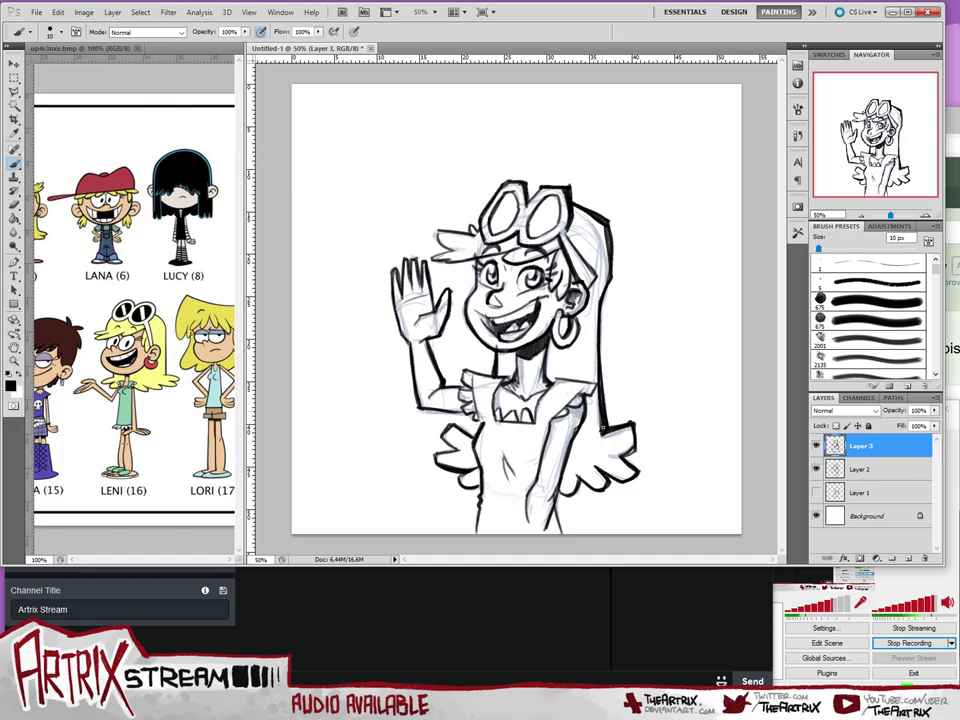
left_click_drag(458, 322, 476, 318)
mouse_move(417, 381)
left_mouse_down()
mouse_move(424, 401)
mouse_move(418, 389)
left_mouse_up()
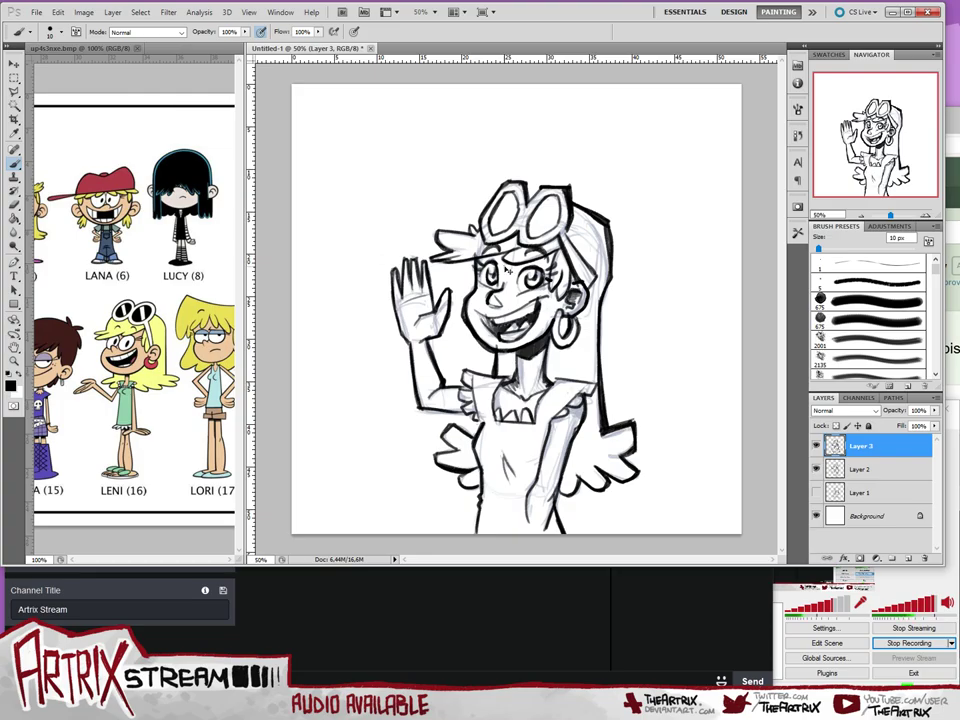
- Flip the canvas horizontally and touch up the line art of the lowered arm and hair strands
key("ctrl+shift+h")
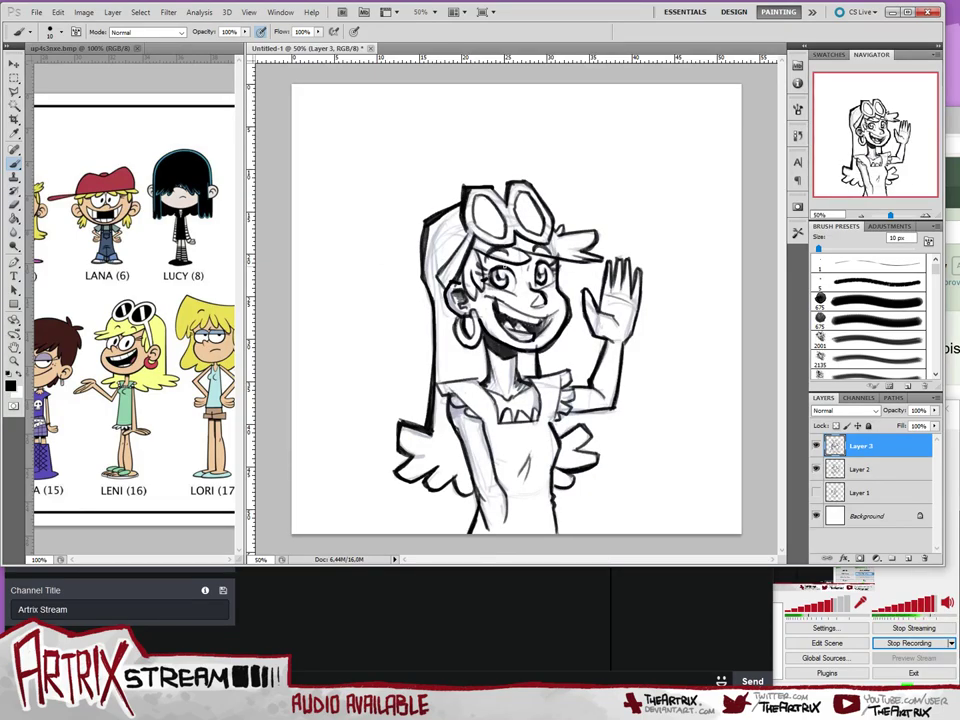
mouse_move(497, 480)
left_mouse_down()
mouse_move(505, 531)
mouse_move(488, 532)
left_mouse_up()
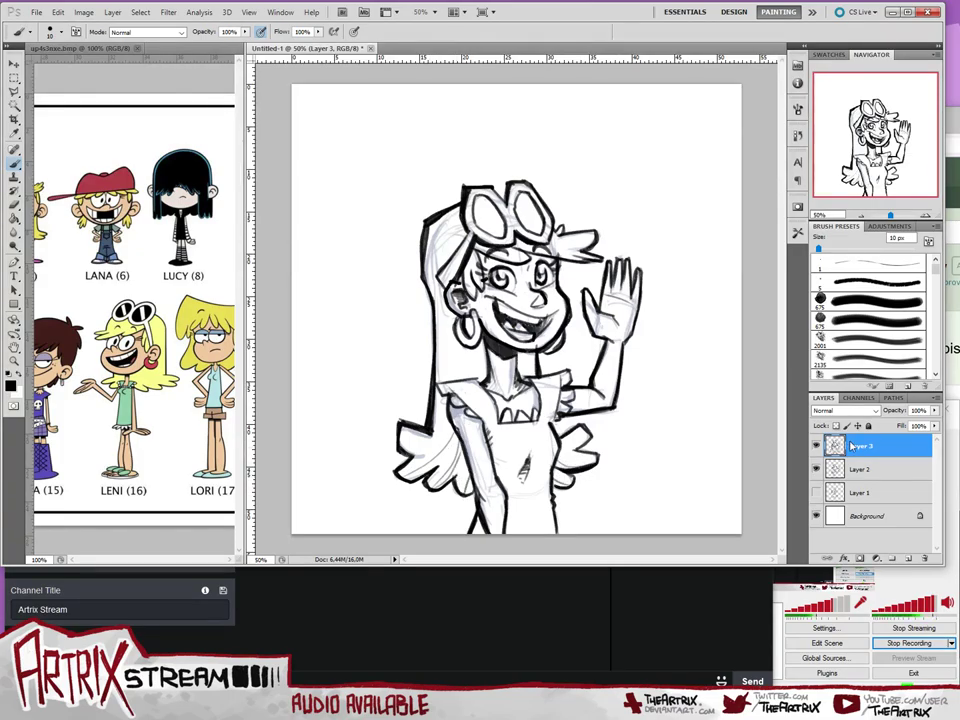
left_click_drag(468, 348, 466, 382)
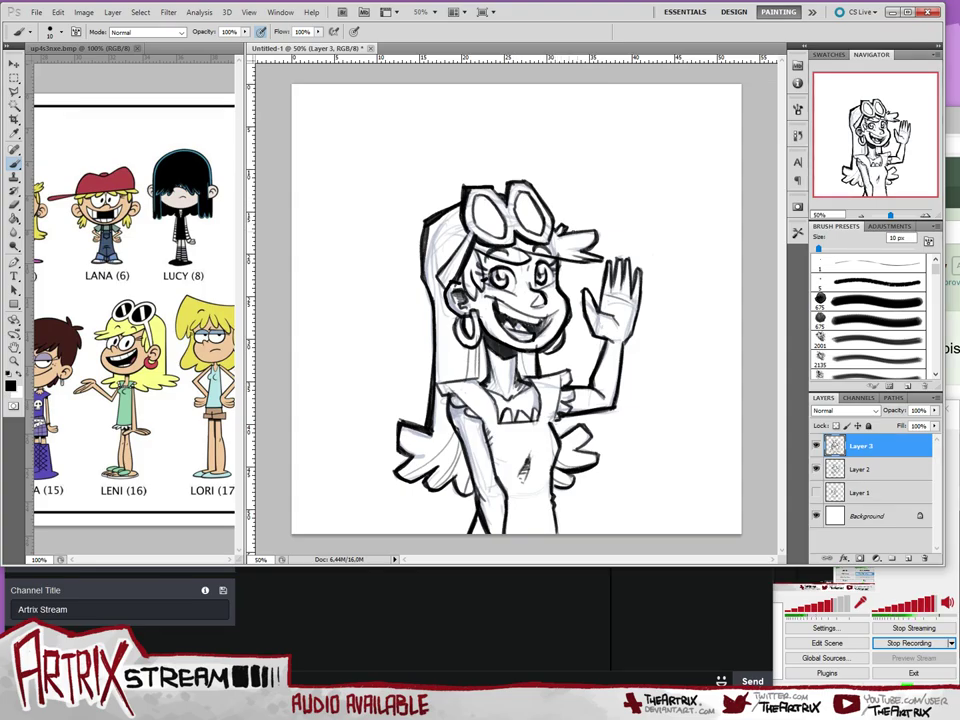
left_click_drag(562, 234, 597, 230)
- Hide the Layer 2 sketch and flip the canvas horizontally back to its original orientation
left_click(816, 469)
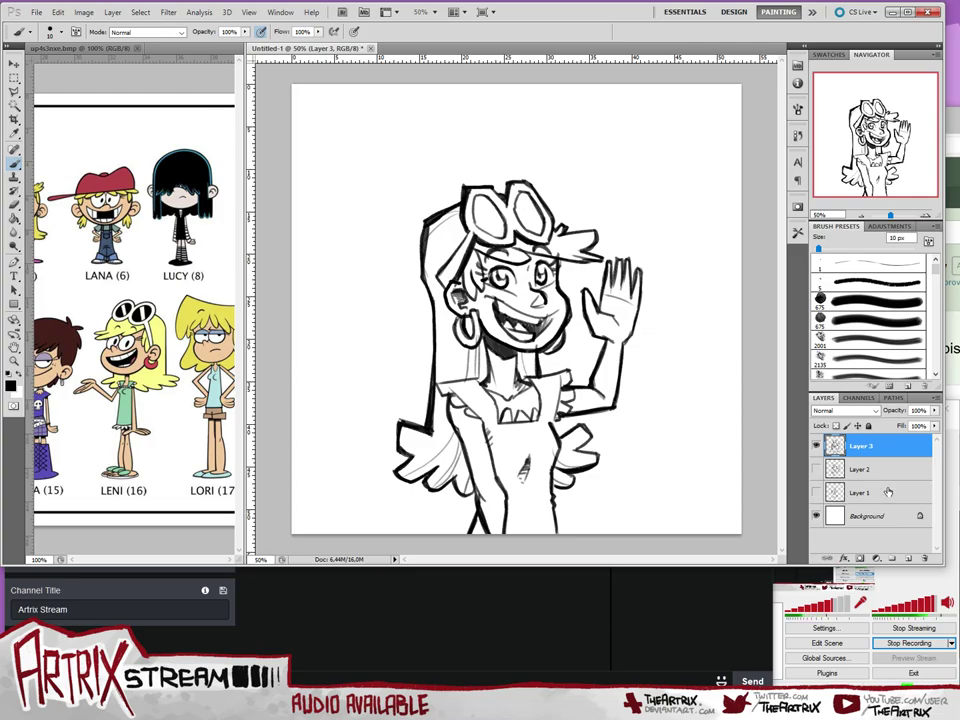
key("ctrl+shift+h")
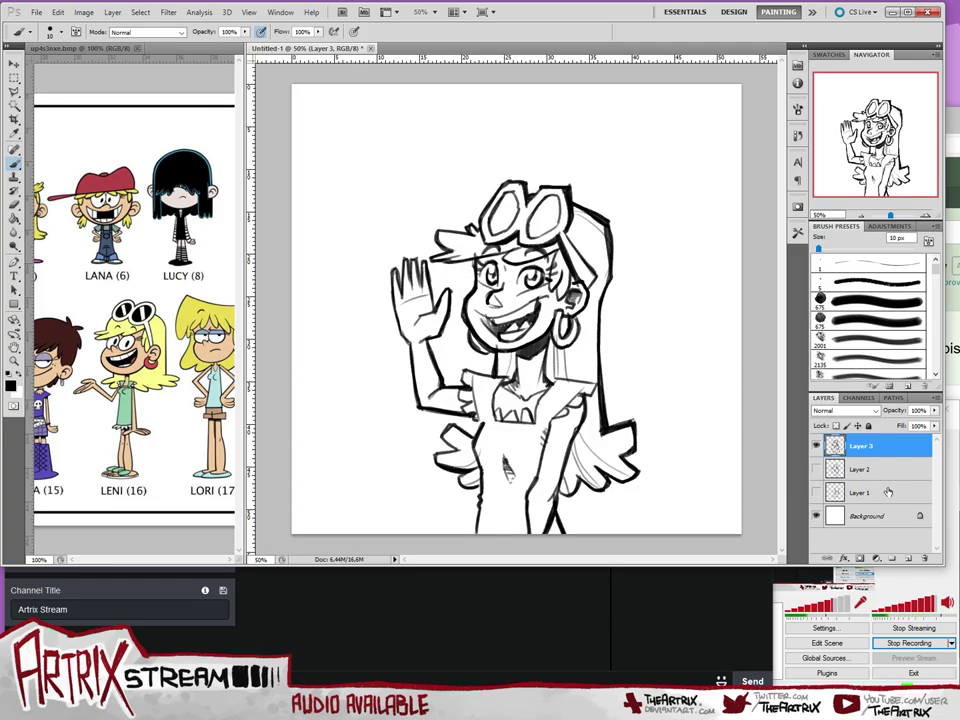
- Sample the yellow hair colour from the Leni reference and choose the 44 px brush preset with pressure-controlled opacity turned off
left_click(152, 323, "alt")
key("F5")
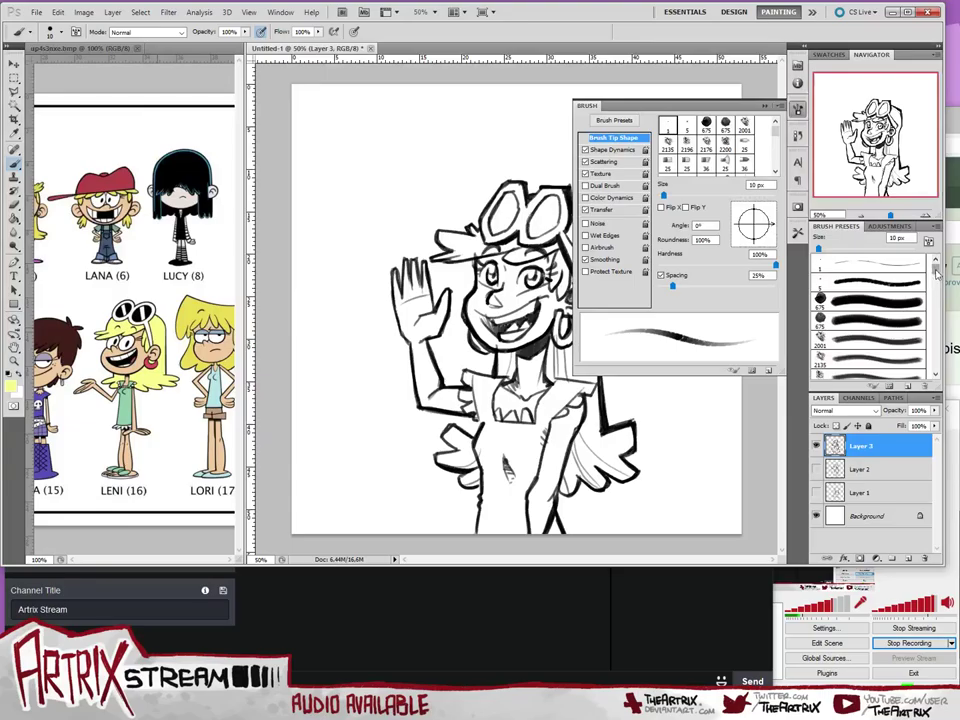
left_click_drag(936, 260, 936, 287)
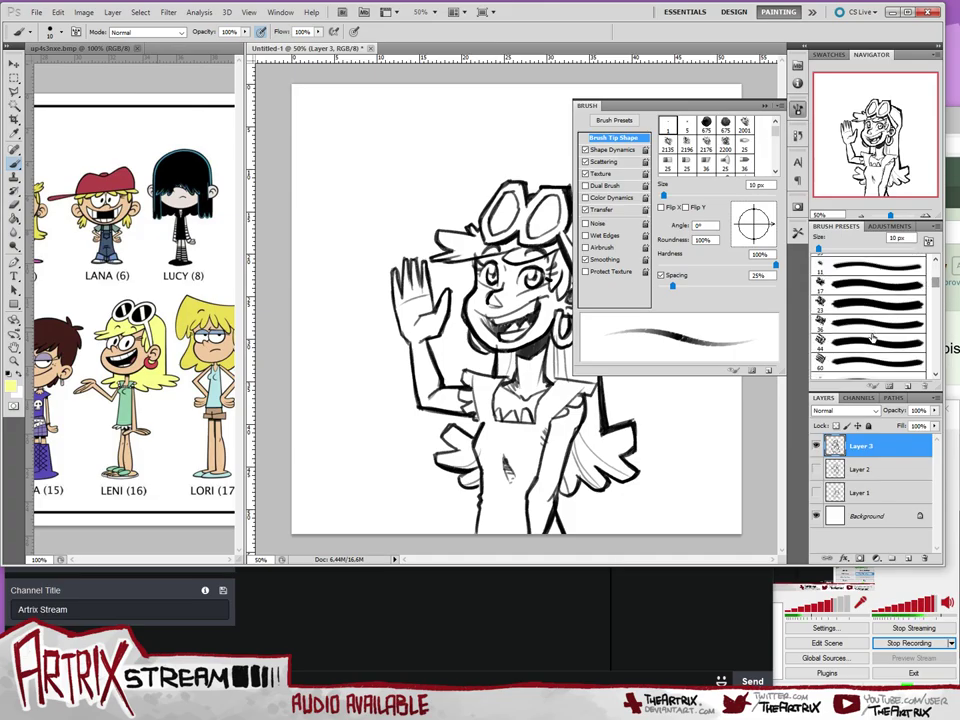
left_click(860, 343)
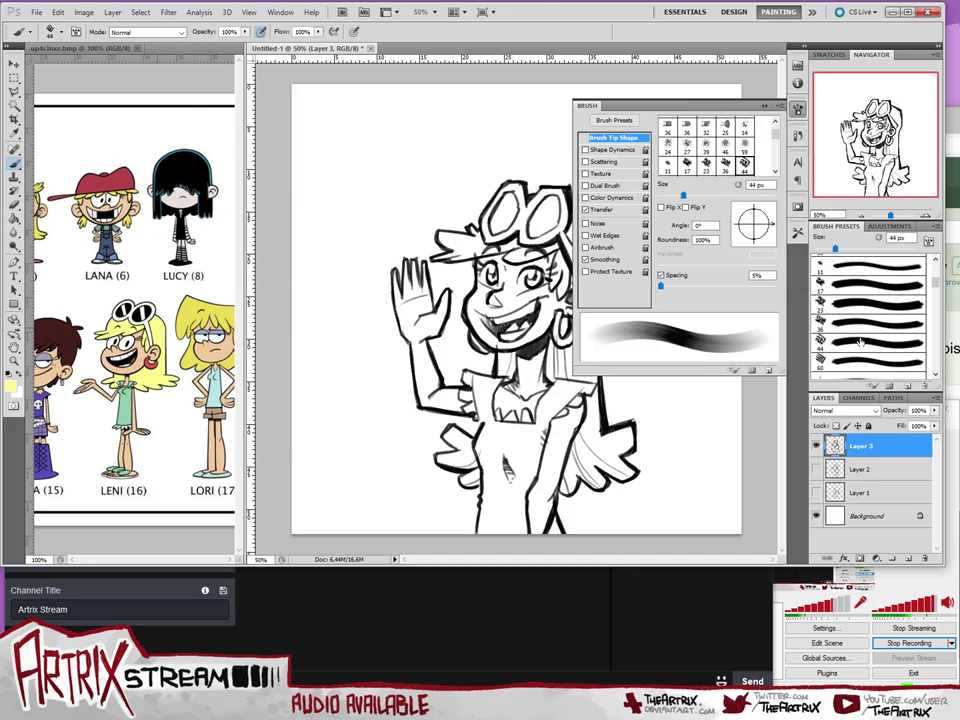
left_click(765, 104)
left_click(261, 32)
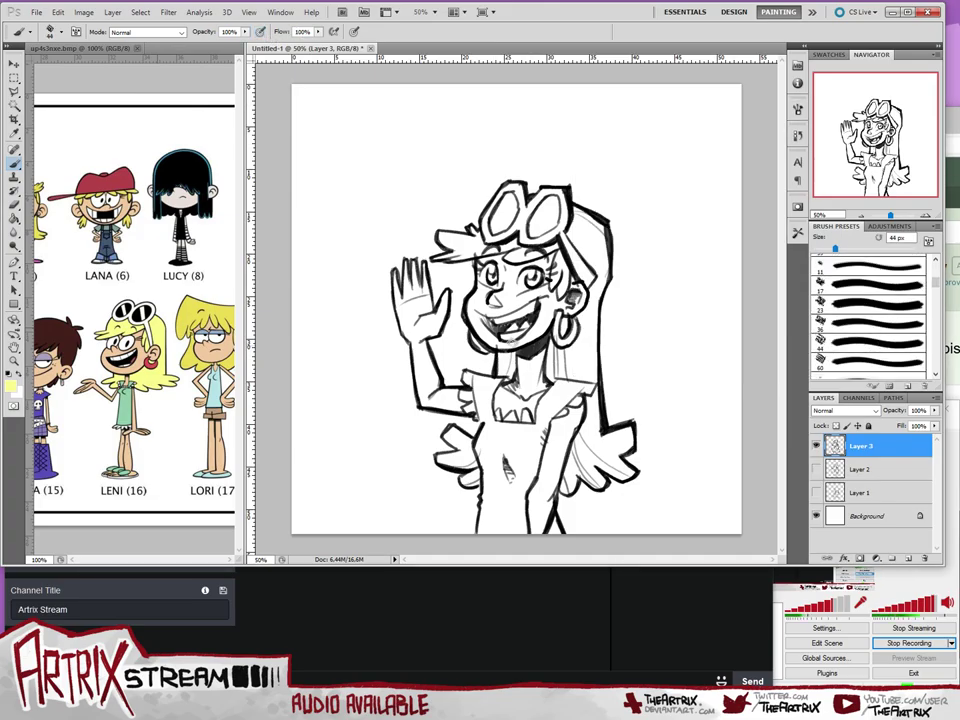
- Undo the test stroke on the line art and add a new colour layer directly beneath Layer 3
left_click_drag(510, 341, 519, 343)
key("ctrl+z")
left_click(873, 462)
key("ctrl+shift+alt+n")
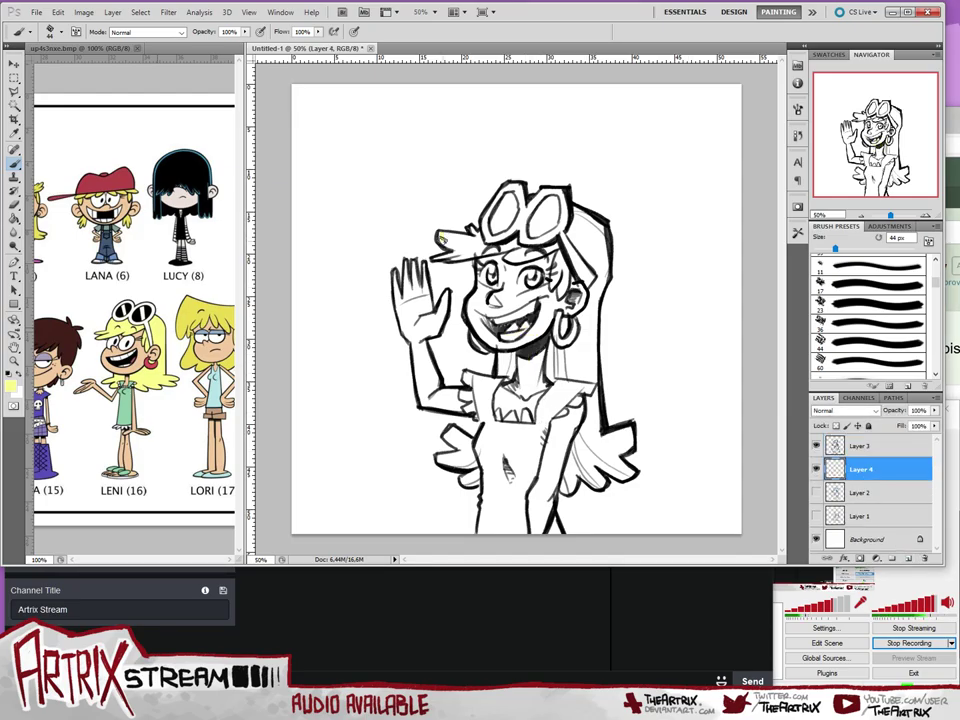
- Paint the bangs, the crown and the hair behind the ear yellow on Layer 4
left_click_drag(440, 236, 450, 237)
left_click(797, 135)
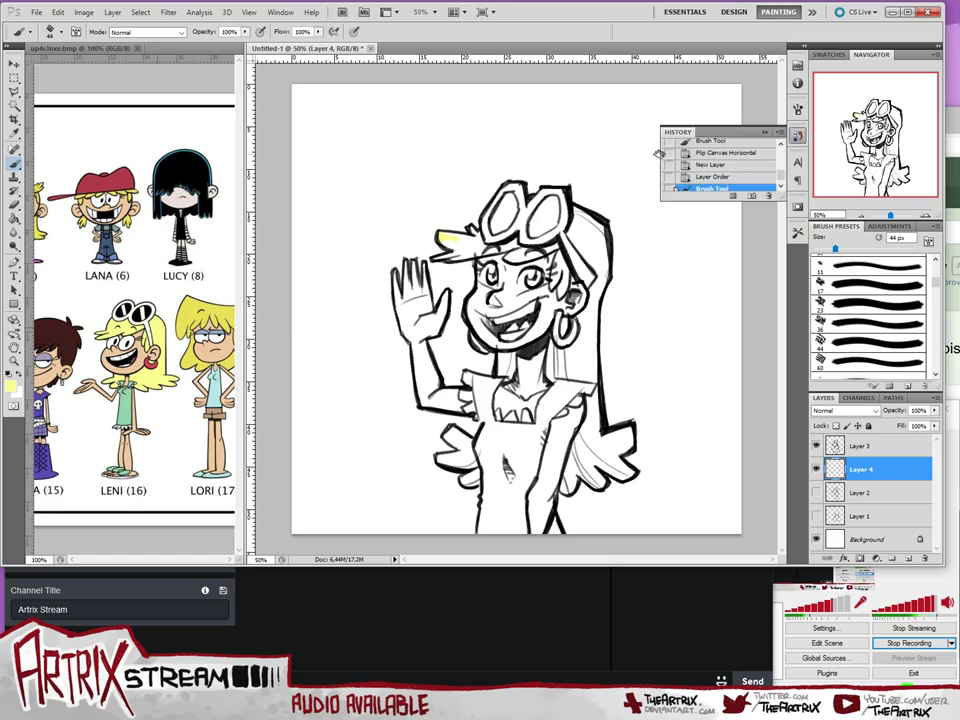
left_click(797, 108)
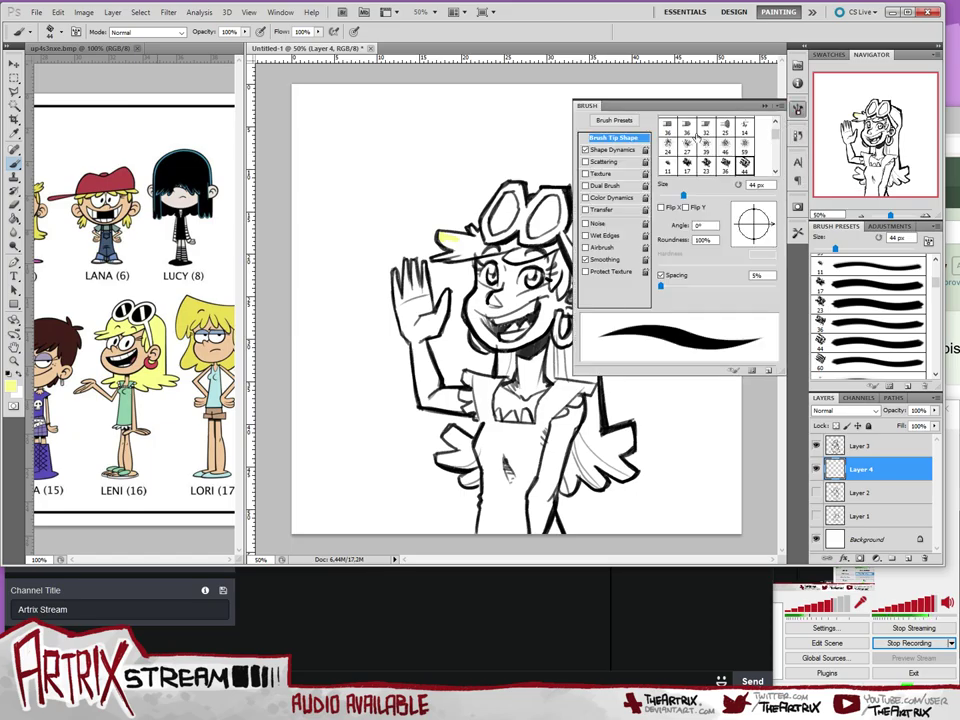
left_click(765, 106)
mouse_move(466, 244)
left_mouse_down()
mouse_move(441, 236)
mouse_move(508, 242)
left_mouse_up()
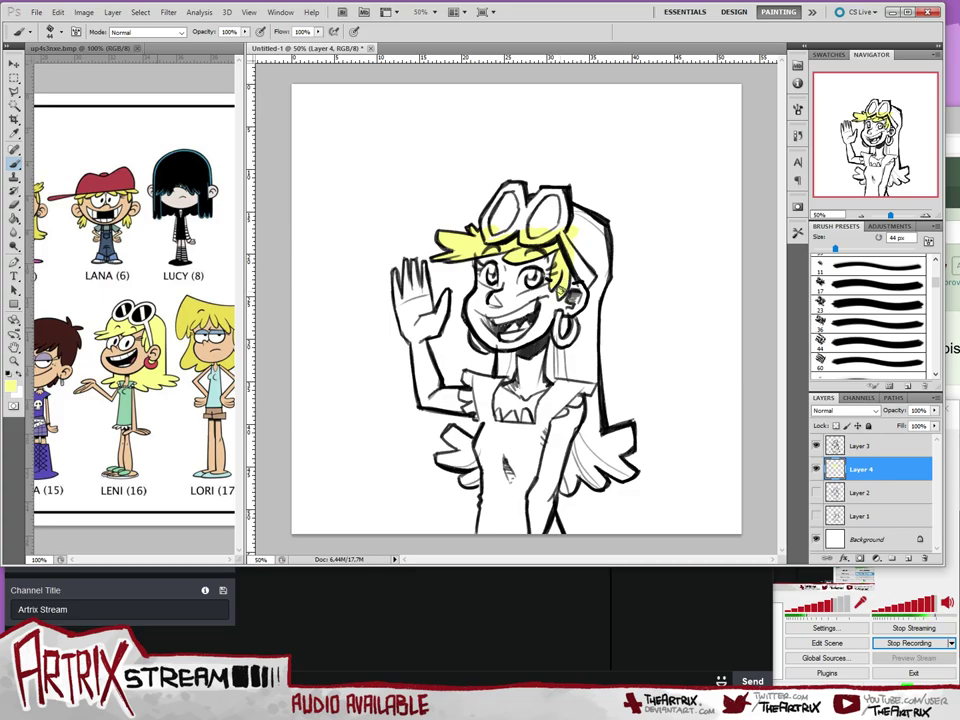
mouse_move(571, 253)
left_mouse_down()
mouse_move(583, 236)
mouse_move(596, 268)
left_mouse_up()
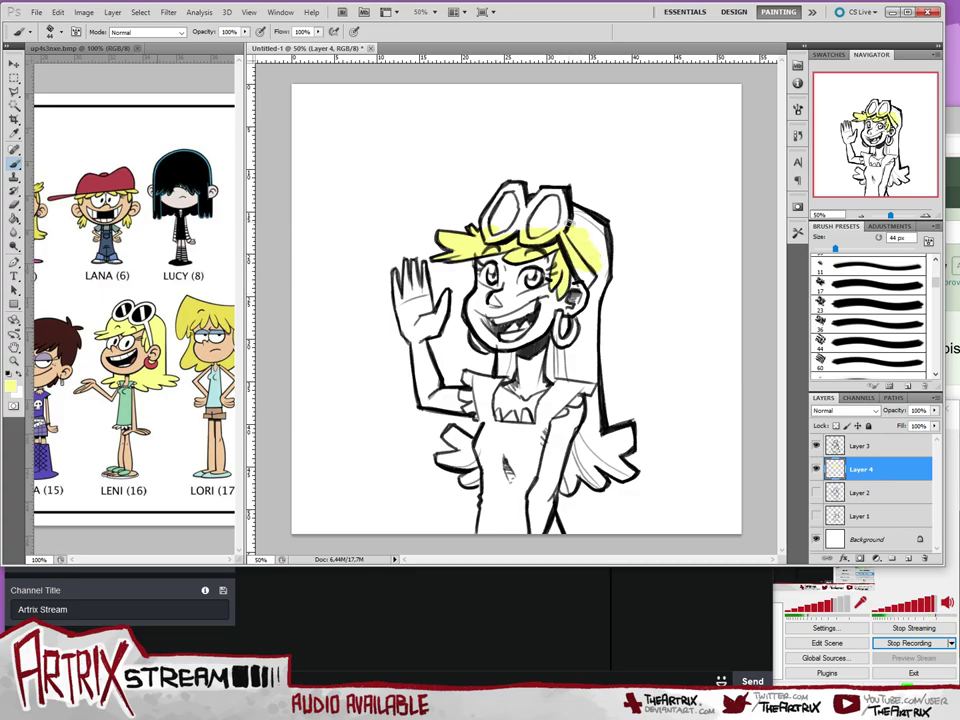
left_click_drag(570, 223, 587, 219)
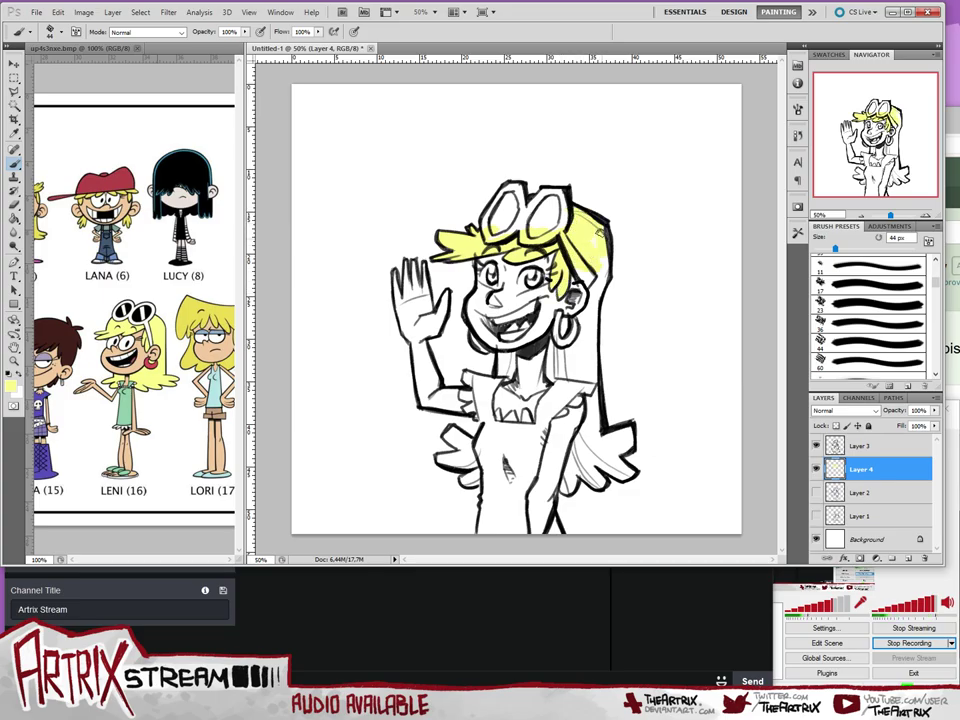
mouse_move(598, 240)
left_mouse_down()
mouse_move(606, 271)
mouse_move(590, 311)
left_mouse_up()
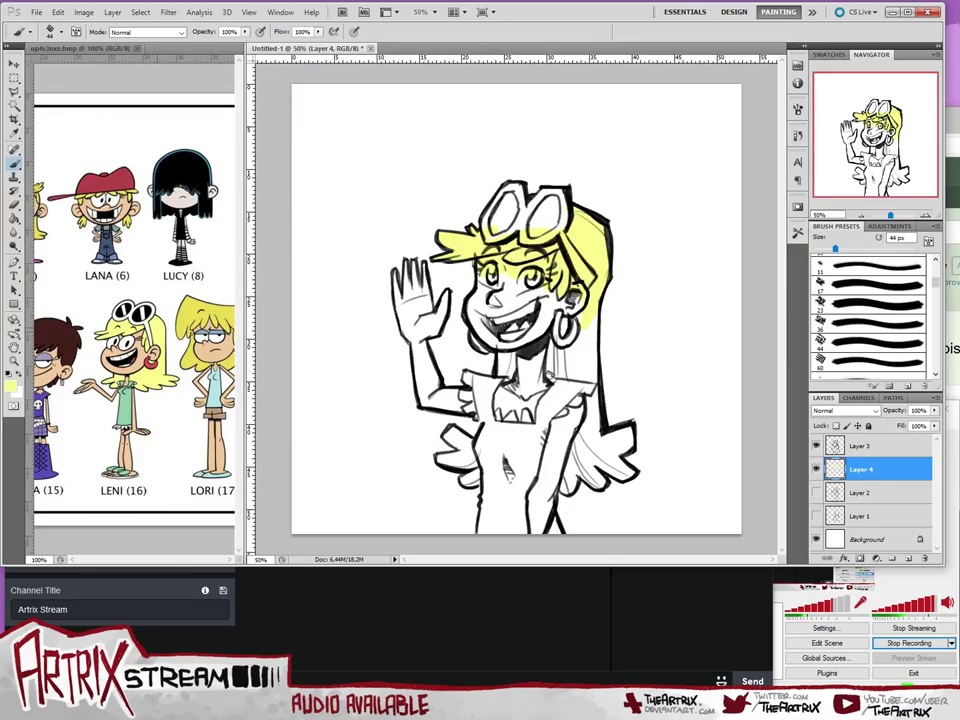
- Fill the long hair beside the neck and the flared ends on both sides of the torso with yellow
mouse_move(550, 376)
left_mouse_down()
mouse_move(566, 314)
mouse_move(583, 375)
mouse_move(587, 298)
mouse_move(595, 400)
mouse_move(579, 410)
mouse_move(584, 436)
left_mouse_up()
mouse_move(562, 490)
left_mouse_down()
mouse_move(586, 452)
mouse_move(598, 482)
mouse_move(586, 467)
left_mouse_up()
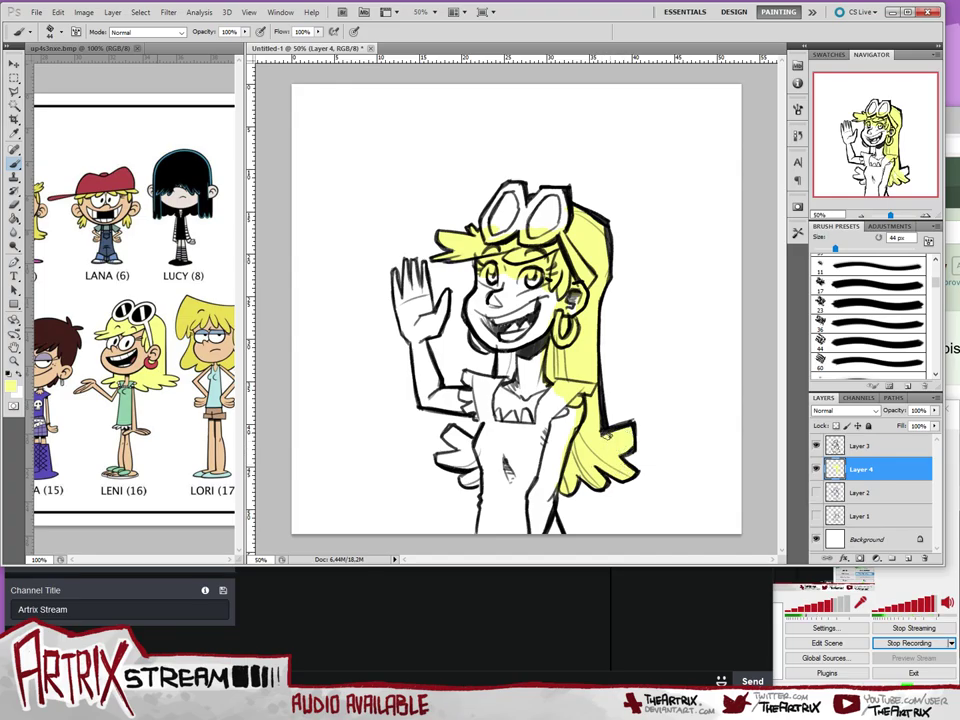
mouse_move(458, 434)
left_mouse_down()
mouse_move(449, 434)
mouse_move(466, 441)
mouse_move(441, 463)
mouse_move(468, 455)
left_mouse_up()
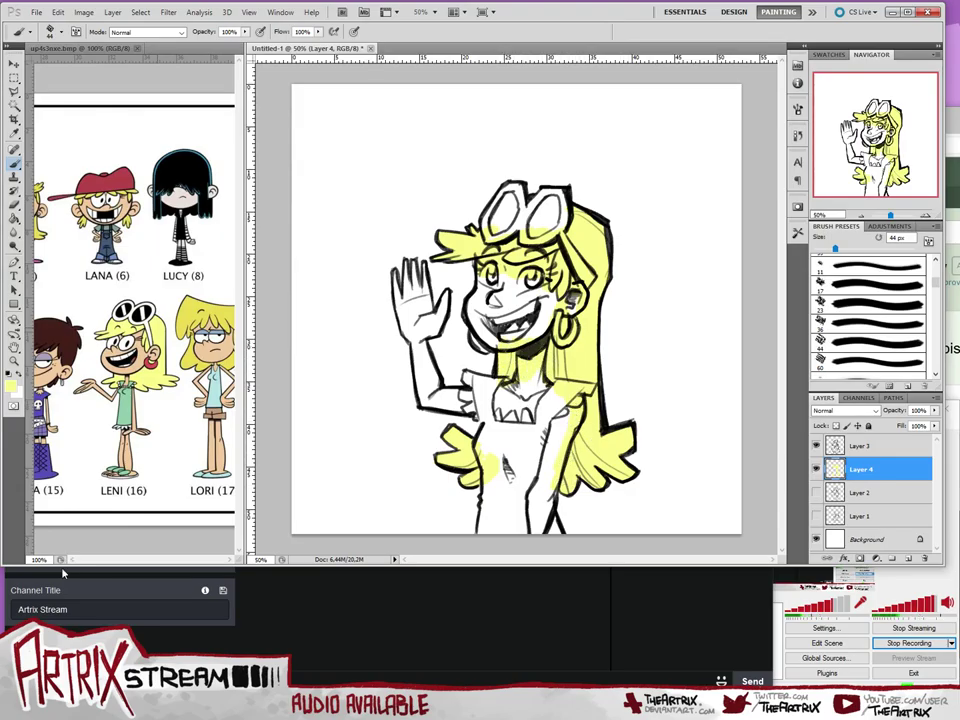
- Sample the skin tone from the Leni reference and fill the face and ear with it on Layer 4
left_click(143, 347, "alt")
mouse_move(476, 298)
left_mouse_down()
mouse_move(470, 311)
mouse_move(482, 267)
left_mouse_up()
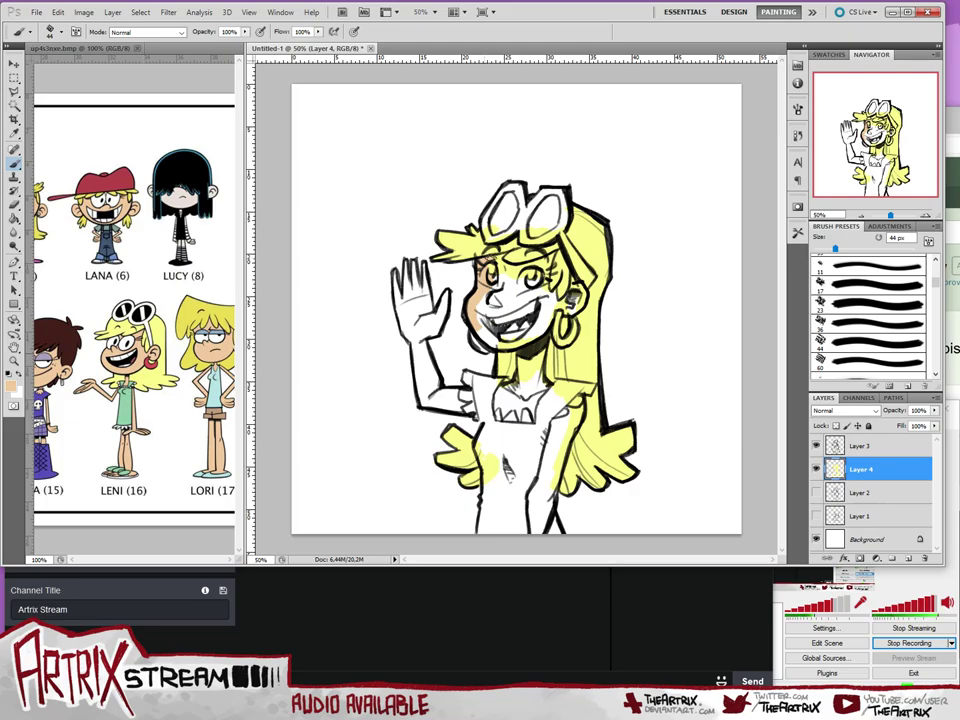
mouse_move(504, 256)
left_mouse_down()
mouse_move(490, 276)
mouse_move(513, 290)
left_mouse_up()
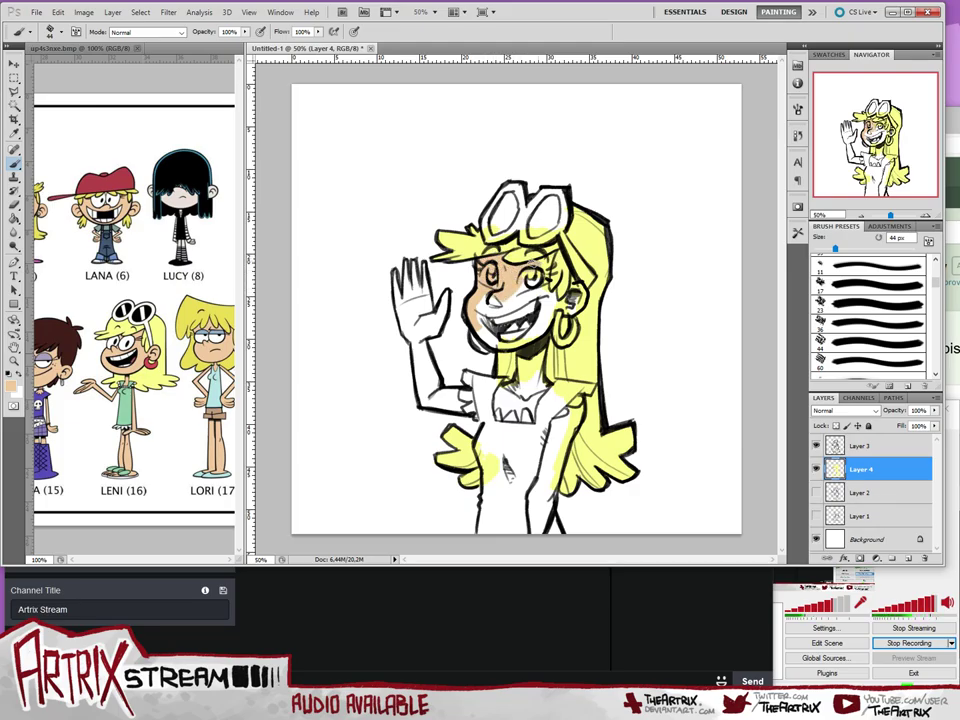
mouse_move(549, 256)
left_mouse_down()
mouse_move(545, 288)
mouse_move(516, 295)
left_mouse_up()
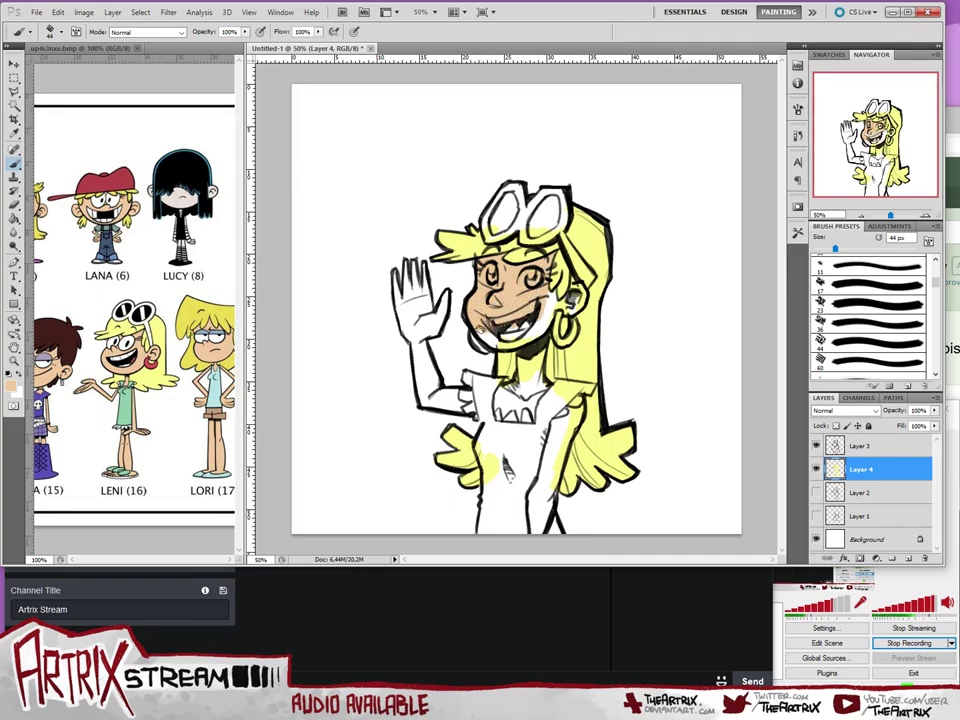
mouse_move(482, 326)
left_mouse_down()
mouse_move(588, 353)
mouse_move(580, 360)
mouse_move(535, 329)
mouse_move(553, 296)
left_mouse_up()
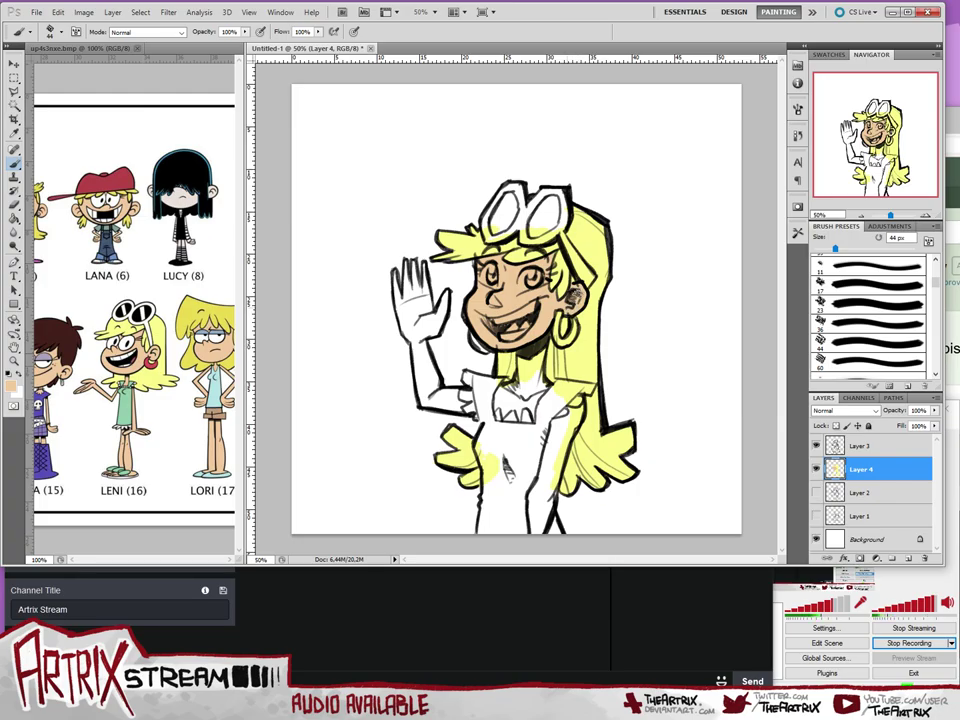
- Paint the neck, upper chest and lowered arm with the skin tone
mouse_move(527, 348)
left_mouse_down()
mouse_move(522, 385)
mouse_move(520, 375)
mouse_move(510, 389)
mouse_move(540, 385)
mouse_move(512, 403)
mouse_move(516, 413)
mouse_move(494, 411)
mouse_move(489, 398)
mouse_move(526, 418)
left_mouse_up()
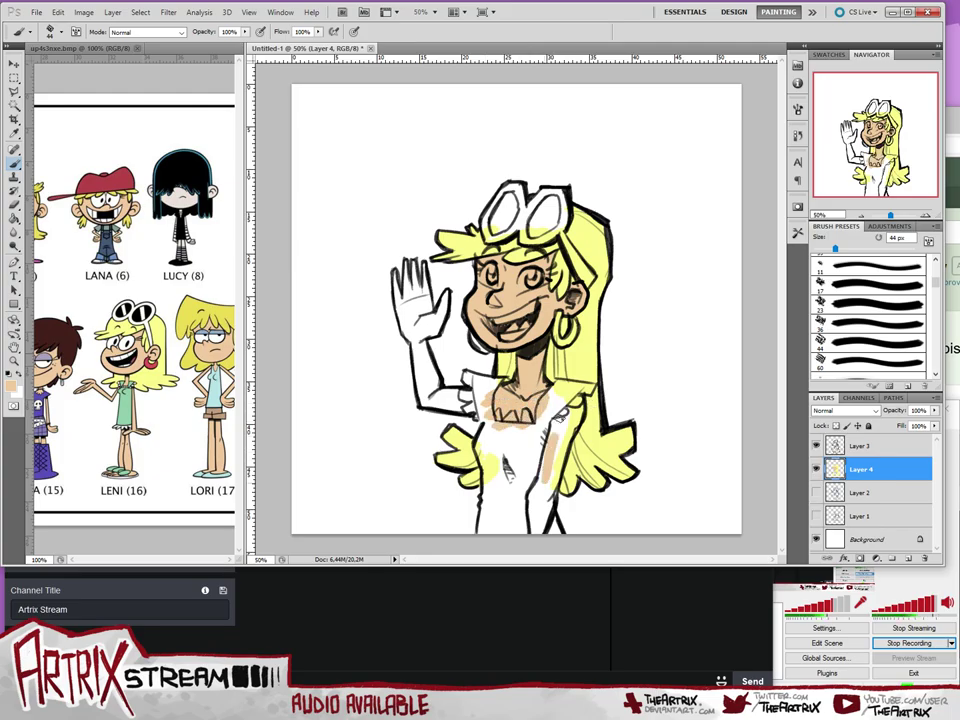
mouse_move(542, 480)
left_mouse_down()
mouse_move(562, 414)
mouse_move(549, 491)
mouse_move(571, 414)
left_mouse_up()
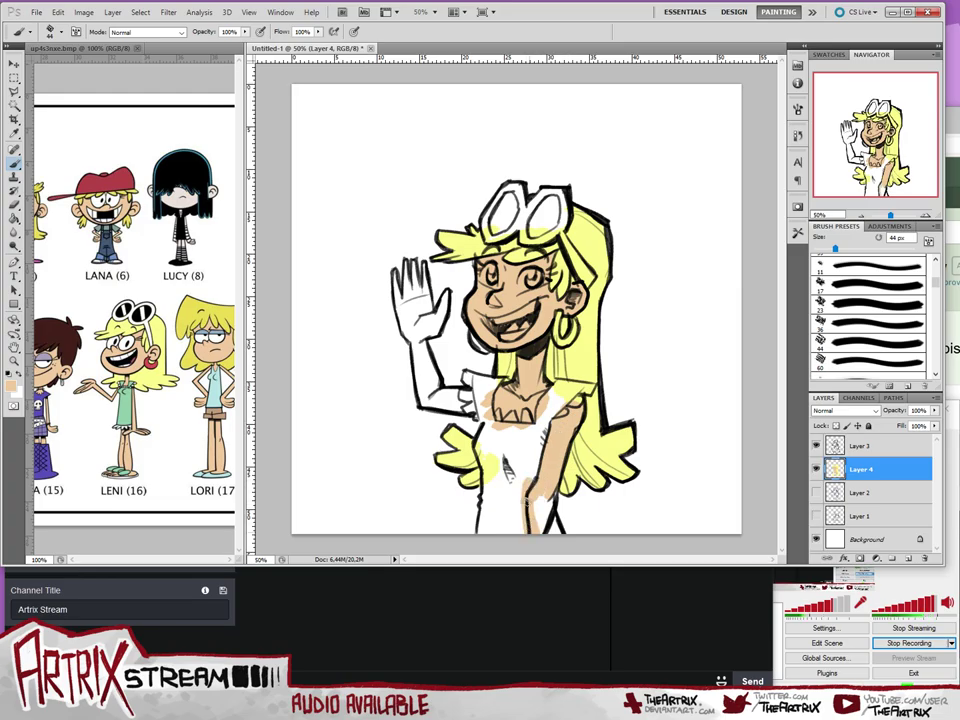
mouse_move(521, 500)
left_mouse_down()
mouse_move(541, 462)
mouse_move(553, 468)
mouse_move(544, 523)
left_mouse_up()
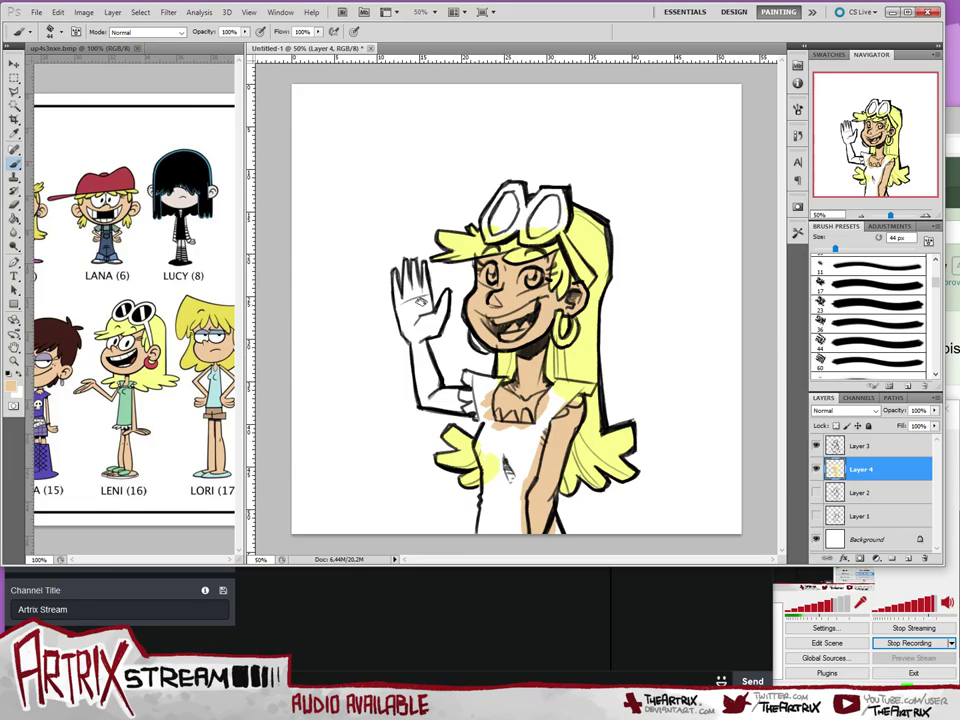
- Fill the waving hand, its fingers and the raised arm with the skin tone
mouse_move(394, 279)
left_mouse_down()
mouse_move(399, 315)
mouse_move(405, 266)
mouse_move(406, 312)
mouse_move(400, 292)
mouse_move(418, 276)
left_mouse_up()
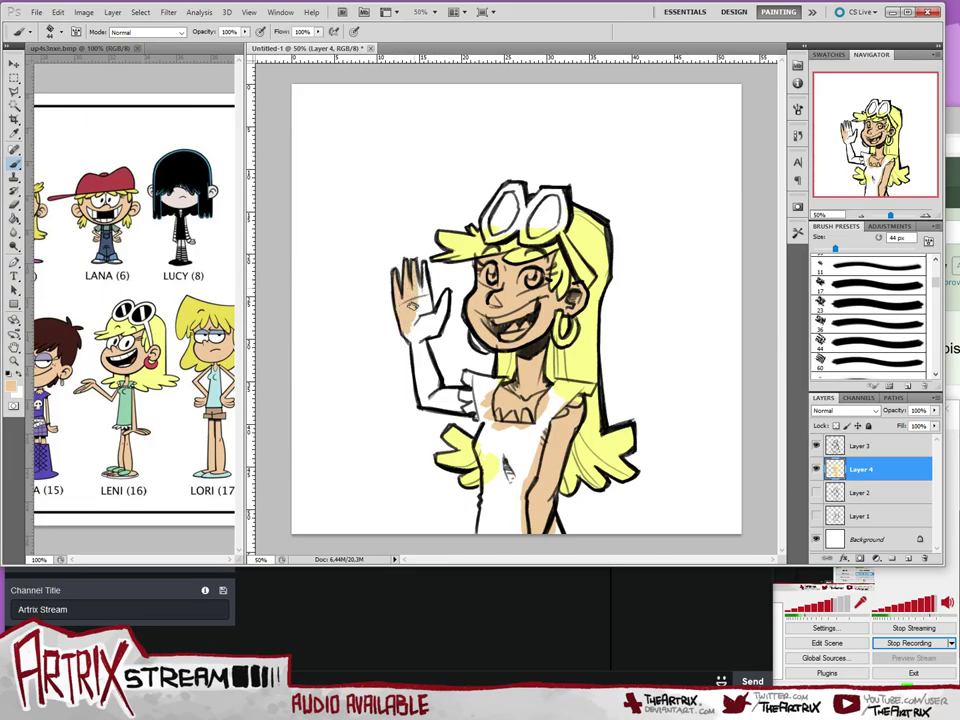
mouse_move(425, 300)
left_mouse_down()
mouse_move(428, 312)
mouse_move(410, 333)
mouse_move(443, 305)
left_mouse_up()
mouse_move(414, 349)
left_mouse_down()
mouse_move(424, 388)
mouse_move(418, 331)
mouse_move(432, 376)
mouse_move(428, 391)
mouse_move(425, 372)
mouse_move(421, 401)
mouse_move(439, 391)
mouse_move(432, 373)
mouse_move(433, 398)
mouse_move(468, 403)
left_mouse_up()
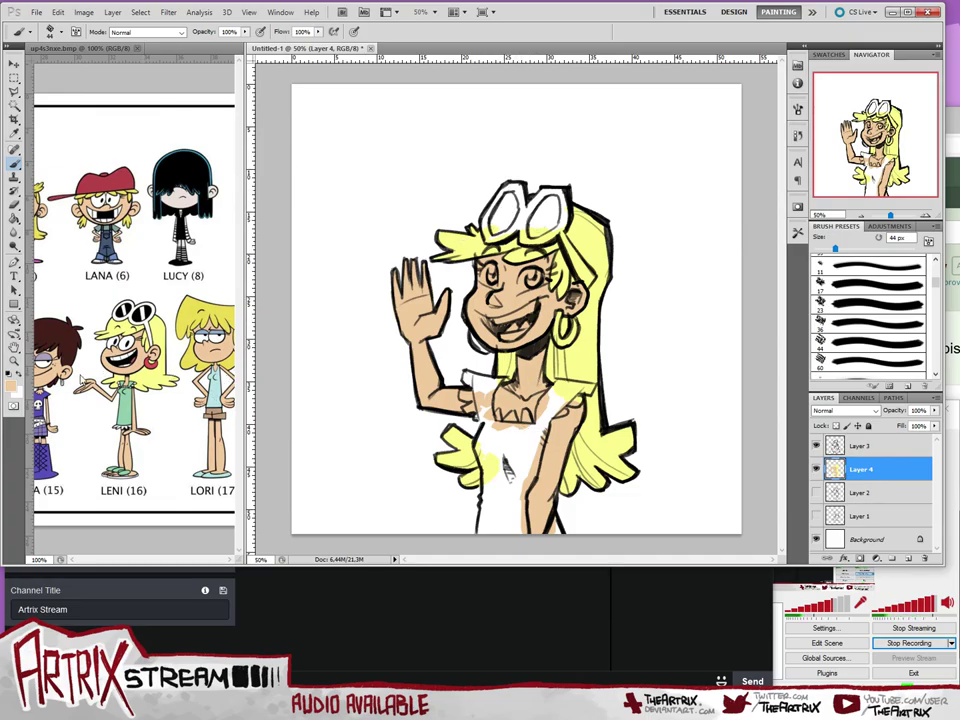
- Sample the green from Leni's dress in the reference and fill the dress's straps, bodice and lower part
left_click(130, 405, "alt")
mouse_move(478, 392)
left_mouse_down()
mouse_move(478, 380)
mouse_move(483, 412)
mouse_move(470, 381)
left_mouse_up()
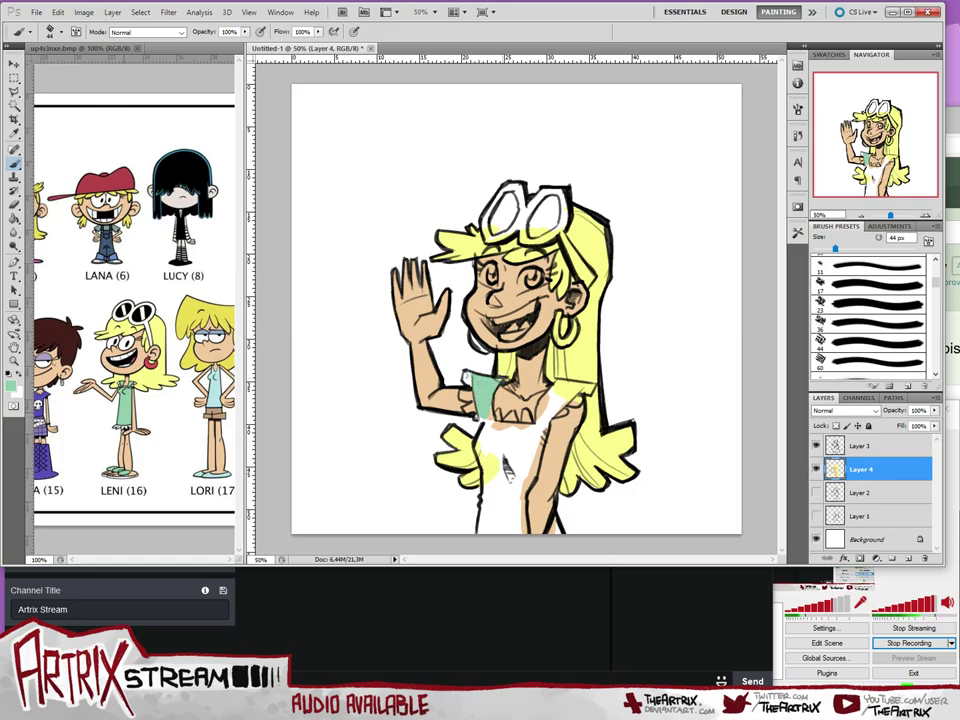
mouse_move(499, 380)
left_mouse_down()
mouse_move(491, 425)
mouse_move(499, 430)
mouse_move(491, 425)
mouse_move(491, 450)
mouse_move(483, 448)
mouse_move(493, 481)
mouse_move(496, 455)
mouse_move(502, 483)
mouse_move(519, 443)
mouse_move(513, 491)
mouse_move(517, 465)
mouse_move(523, 475)
mouse_move(519, 488)
mouse_move(517, 447)
mouse_move(515, 483)
mouse_move(560, 389)
left_mouse_up()
key("ctrl+z")
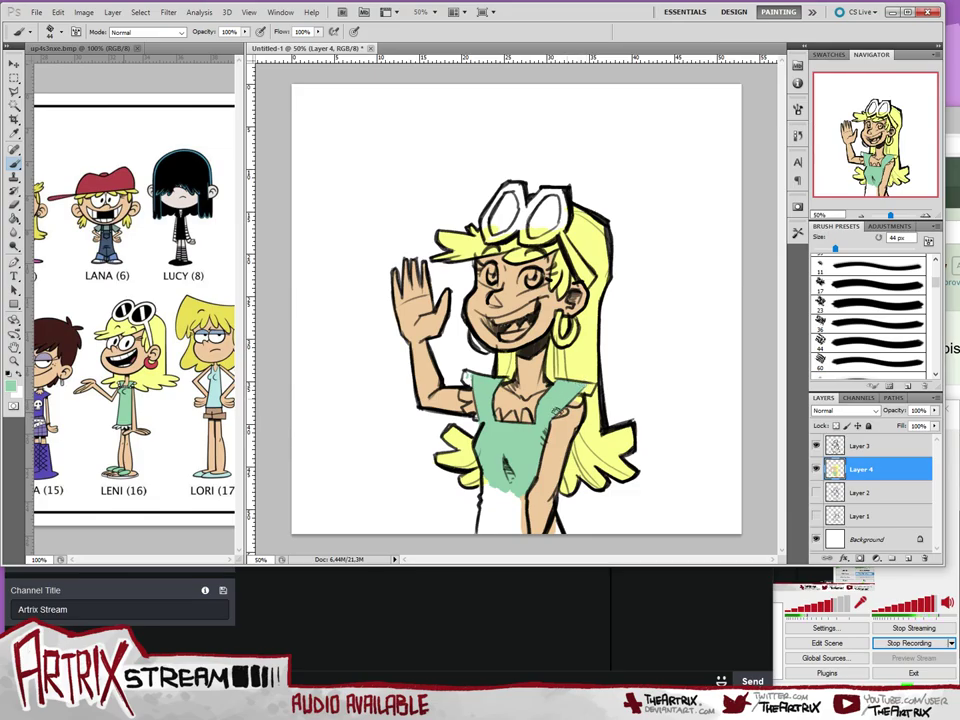
mouse_move(487, 495)
left_mouse_down()
mouse_move(482, 525)
mouse_move(502, 482)
mouse_move(507, 517)
mouse_move(514, 490)
mouse_move(521, 525)
left_mouse_up()
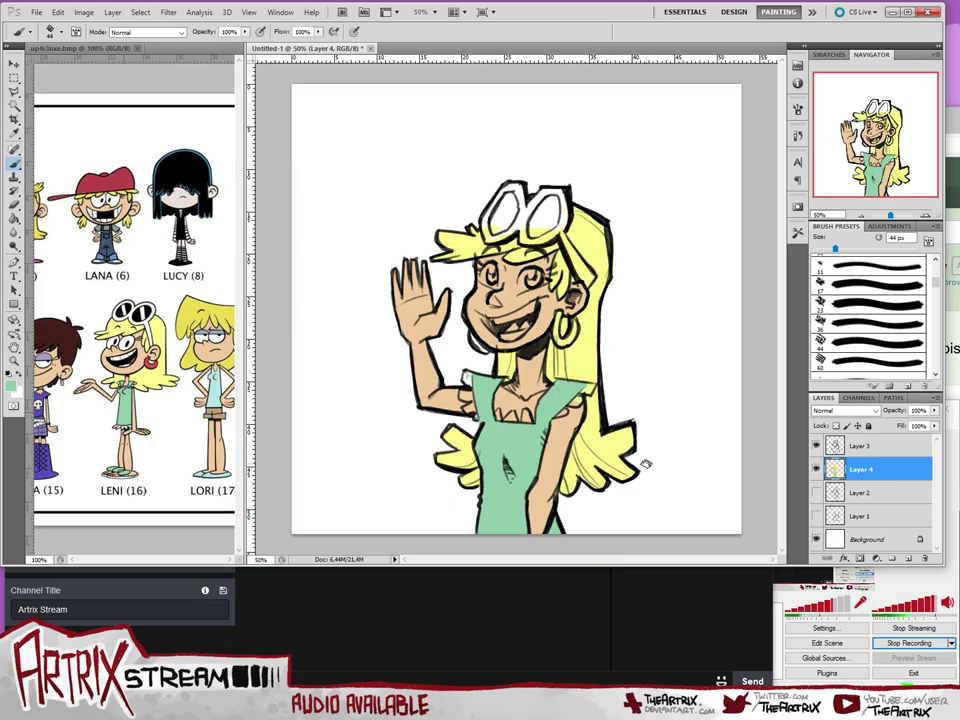
- Paint the whites of the eyes white and, with the Background layer hidden, the dress's ruffles in pale green-white #eff9f4
key("x")
left_click_drag(522, 282, 526, 286)
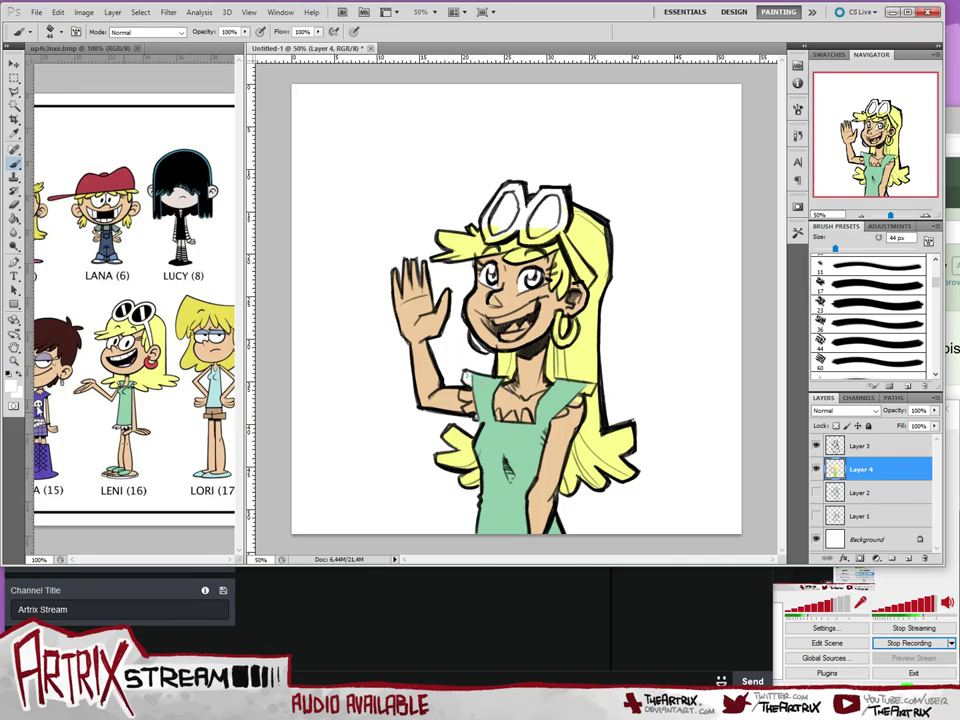
key("i")
left_click(13, 384)
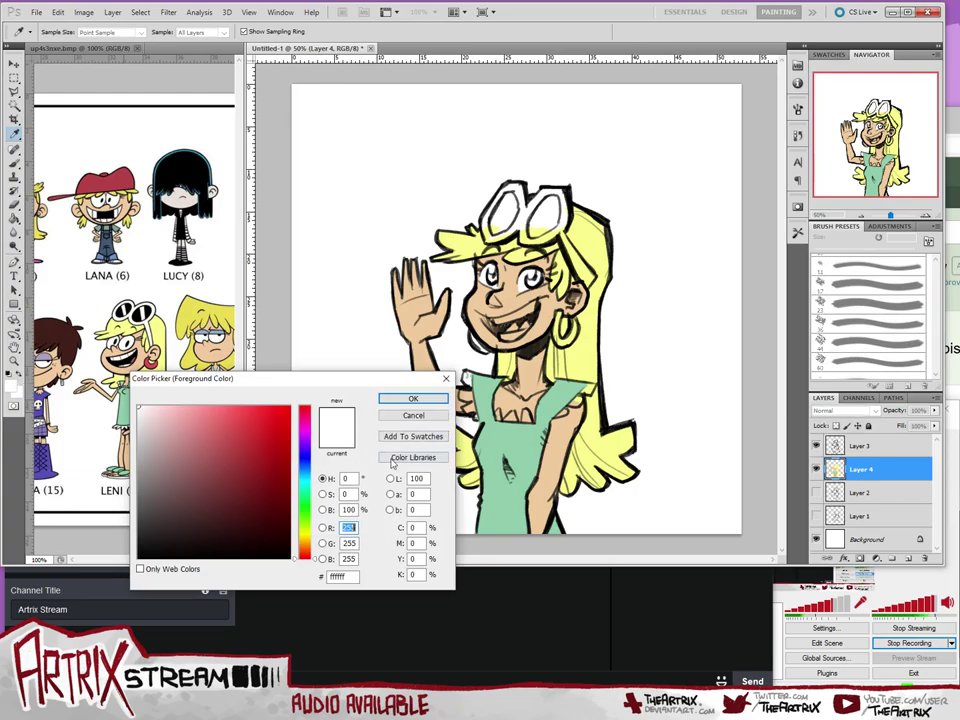
left_click(515, 441)
left_click_drag(192, 433, 143, 409)
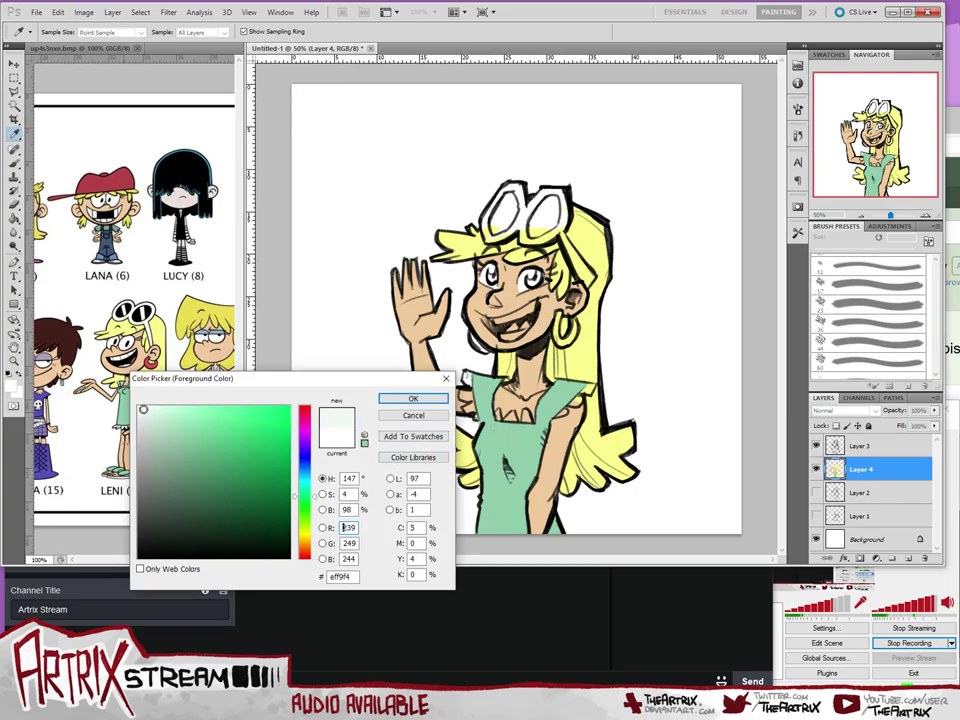
left_click(411, 398)
key("b")
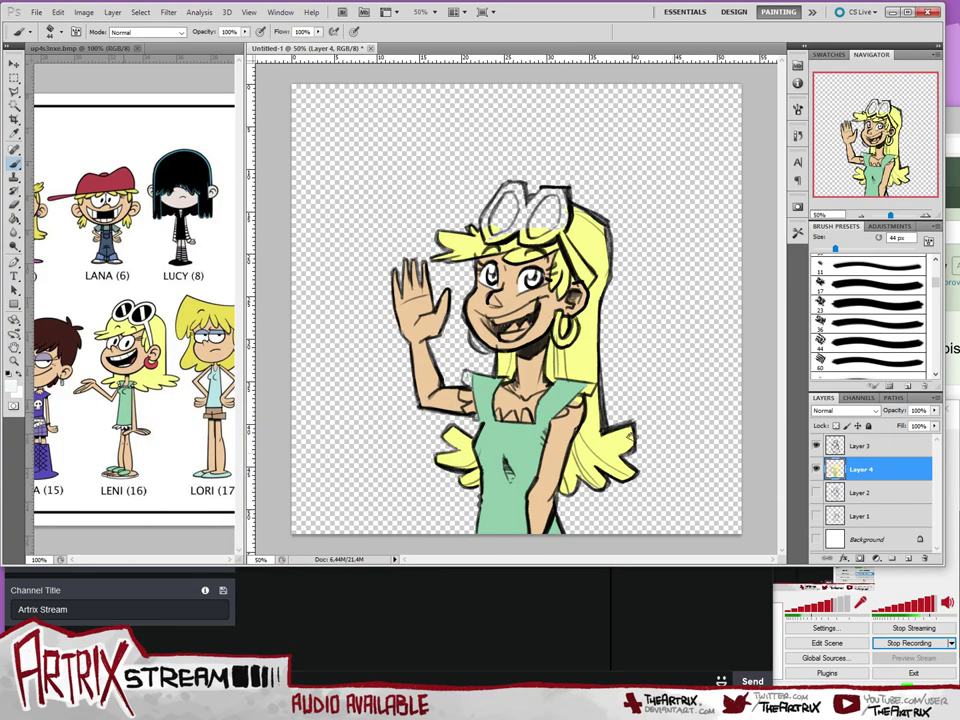
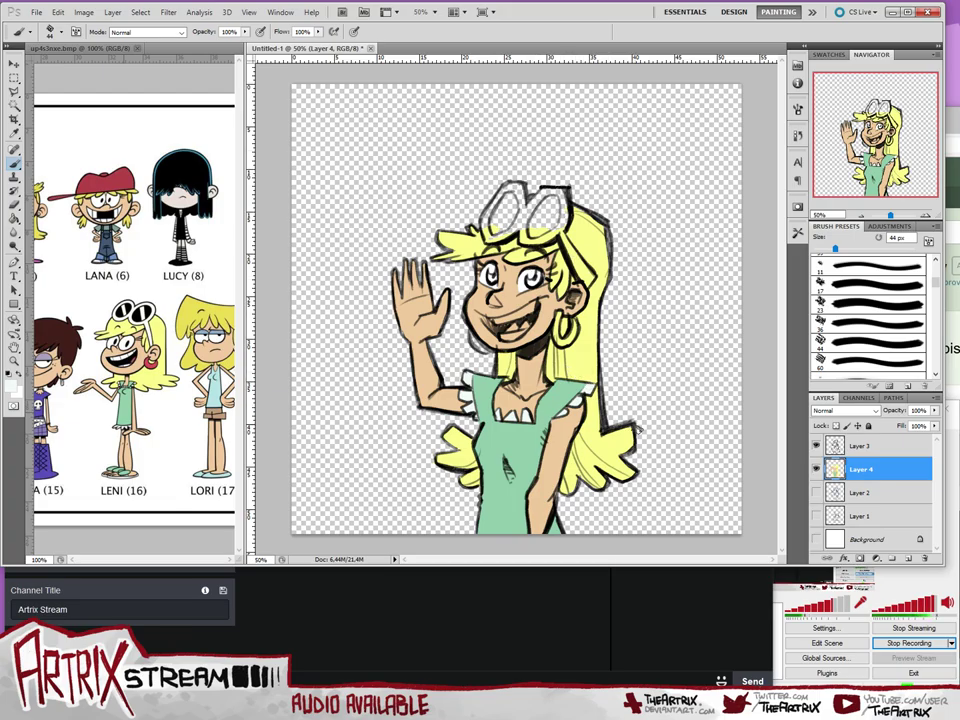
- Touch up the hair edges with the sampled yellow and paint the sunglasses' frame and arm pale blue-grey #d9e5eb
left_click(621, 437, "alt")
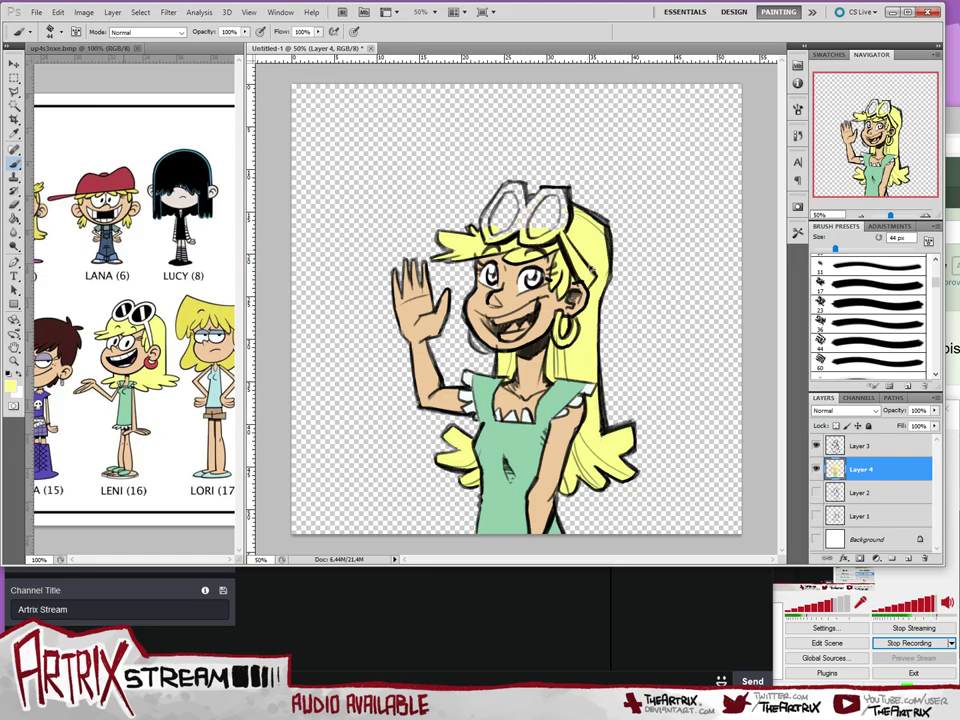
left_click(463, 370, "alt")
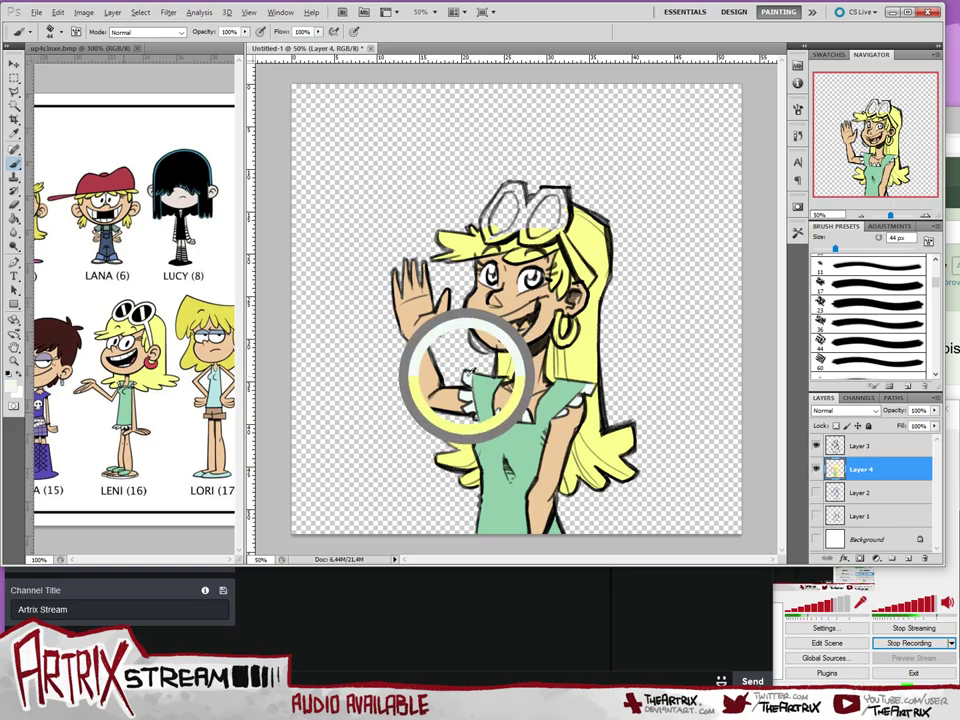
left_click(14, 389)
left_click(234, 356)
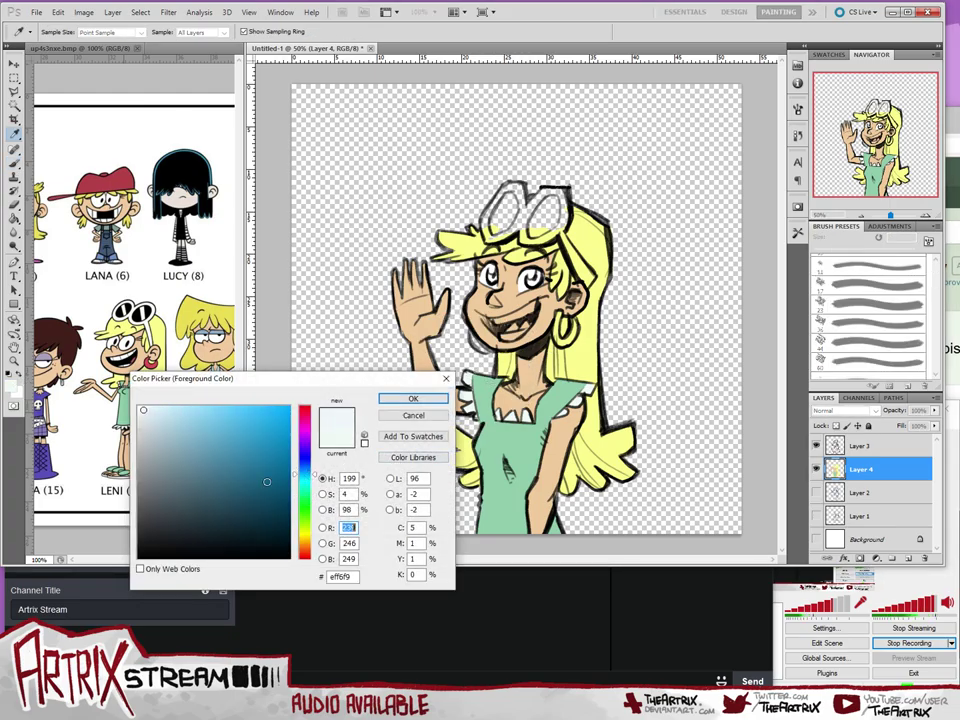
left_click_drag(144, 409, 145, 413)
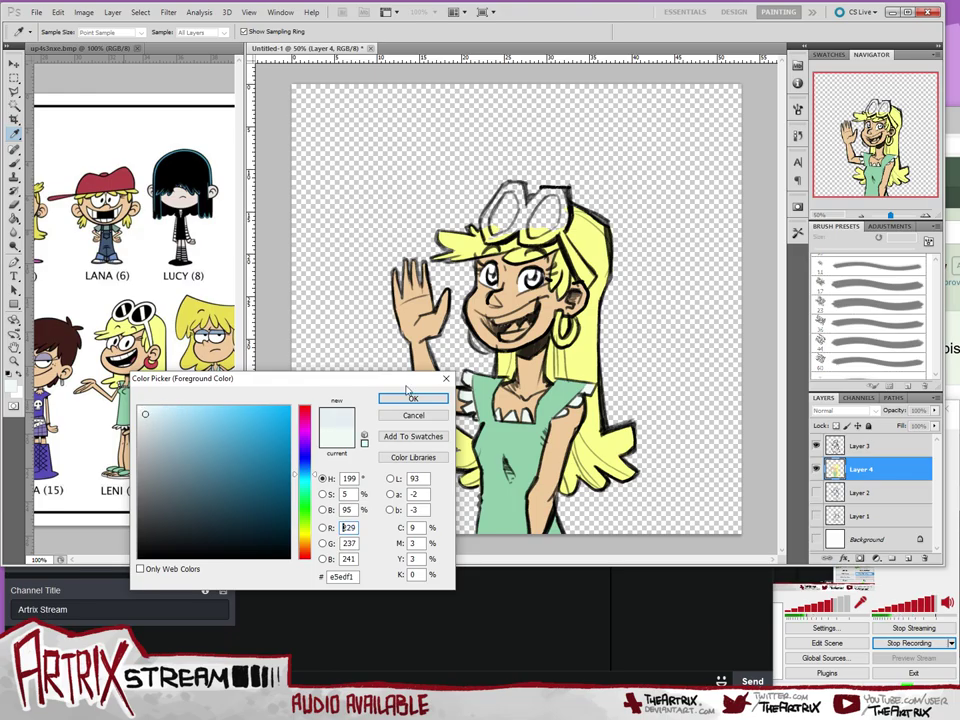
left_click(110, 312)
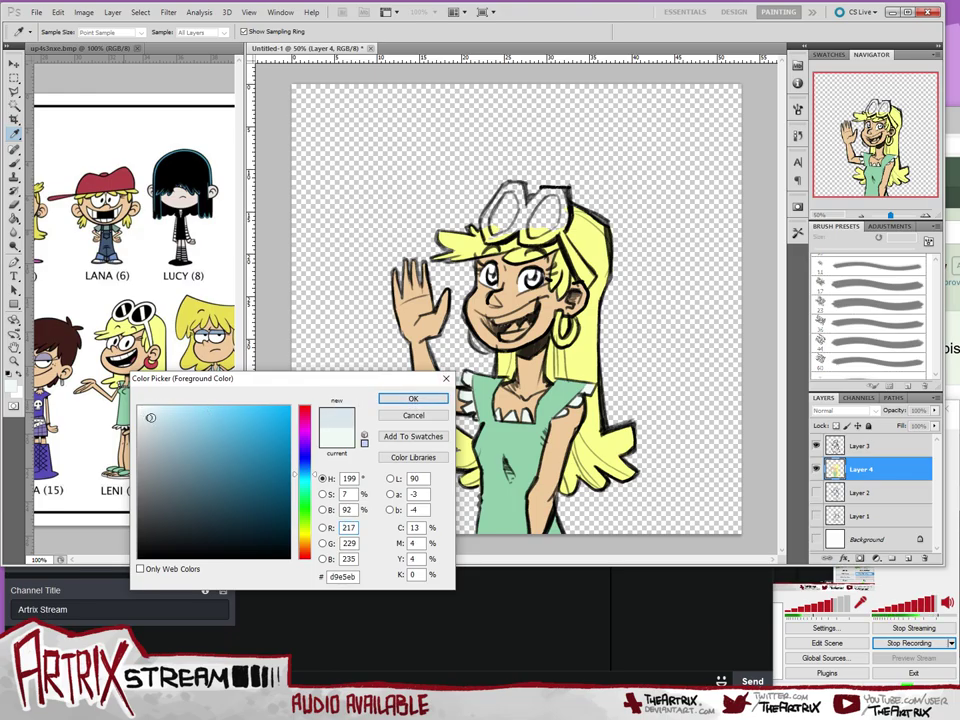
left_click(410, 398)
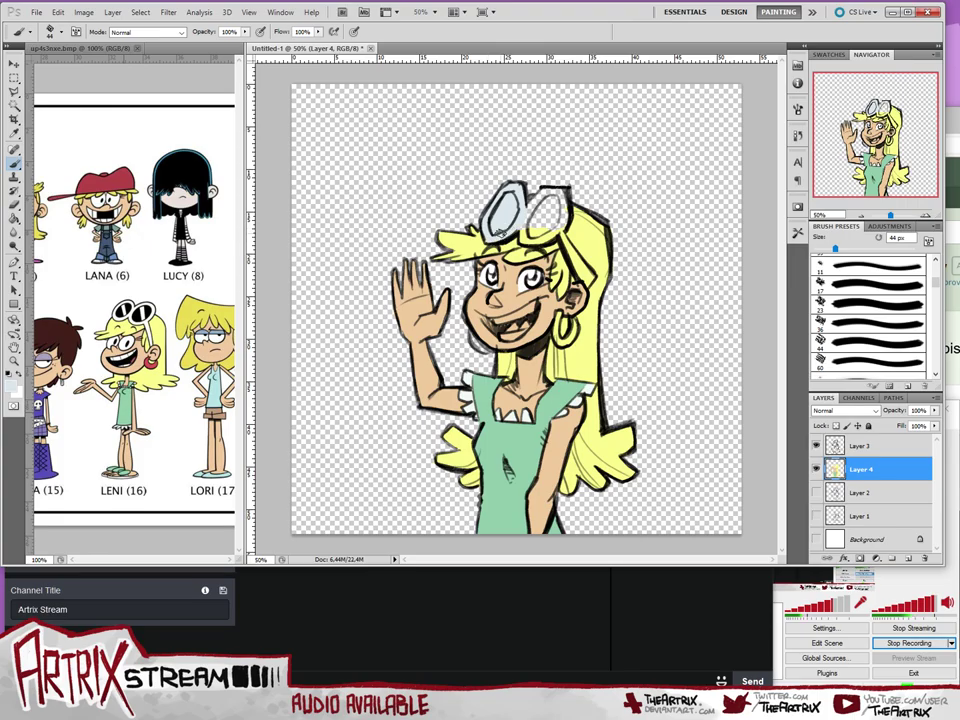
mouse_move(529, 238)
left_mouse_down()
mouse_move(563, 220)
mouse_move(549, 192)
mouse_move(534, 206)
mouse_move(555, 192)
mouse_move(547, 218)
left_mouse_up()
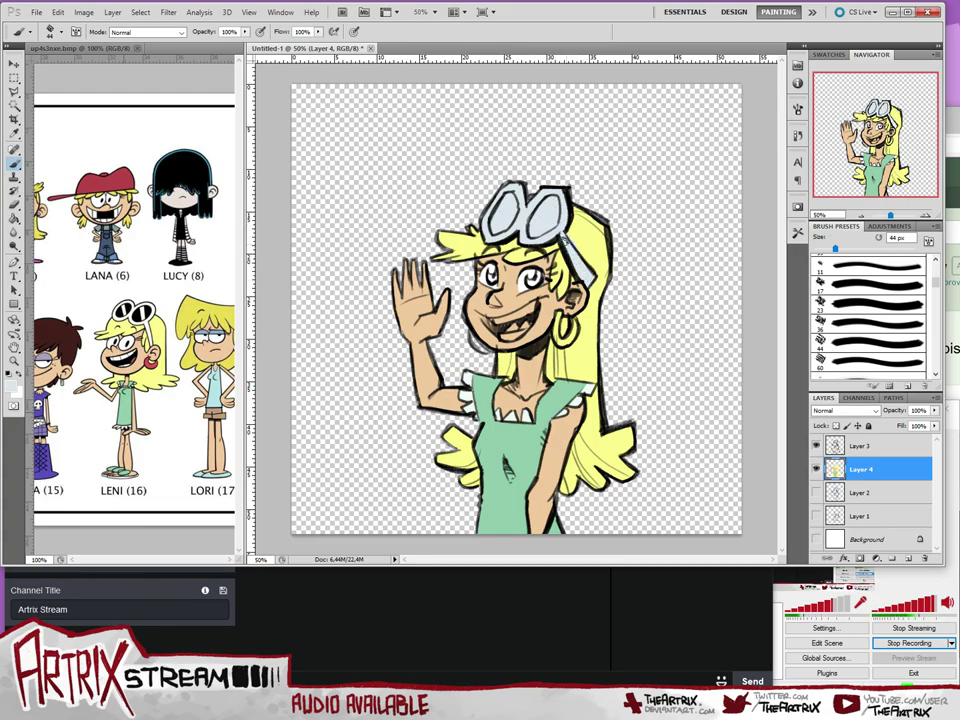
- Fill both sunglasses lenses with dark grey #28292a using a 35 px brush
left_click(590, 342, "alt")
left_click(12, 386)
left_click_drag(151, 447, 144, 530)
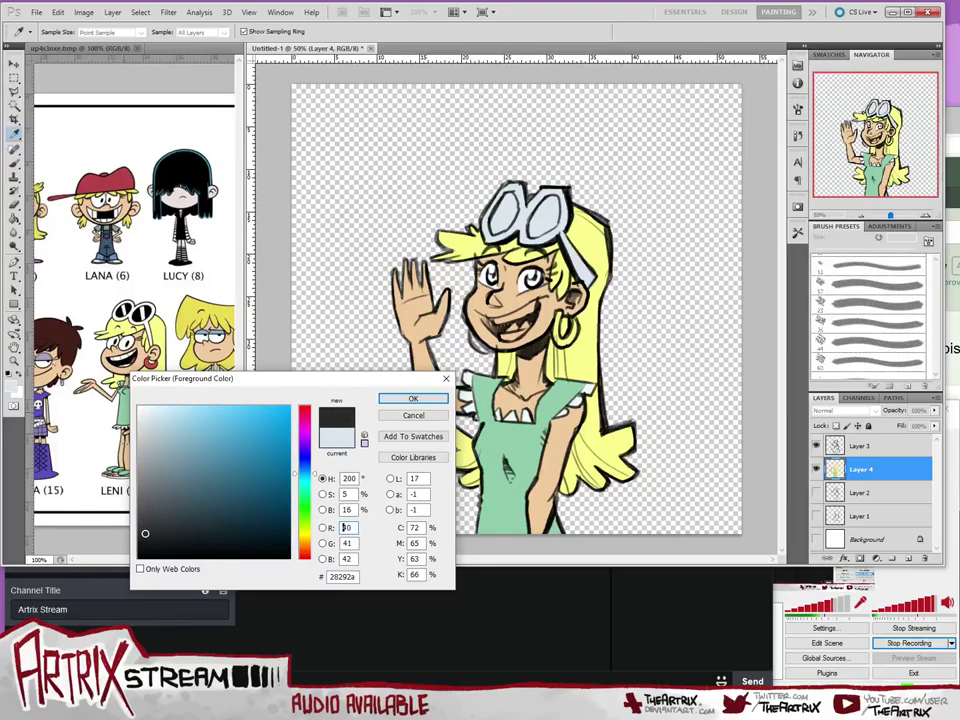
left_click(408, 398)
mouse_move(535, 214)
left_mouse_down()
mouse_move(530, 226)
mouse_move(549, 200)
mouse_move(535, 224)
left_mouse_up()
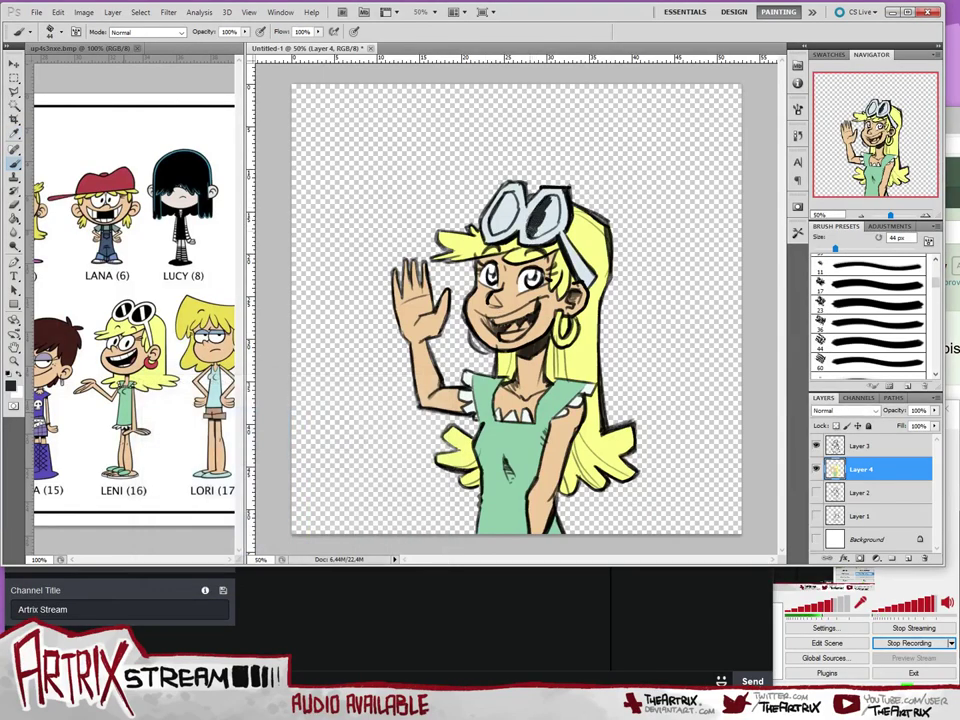
key("ctrl+z")
key("bracketleft")
key("bracketleft")
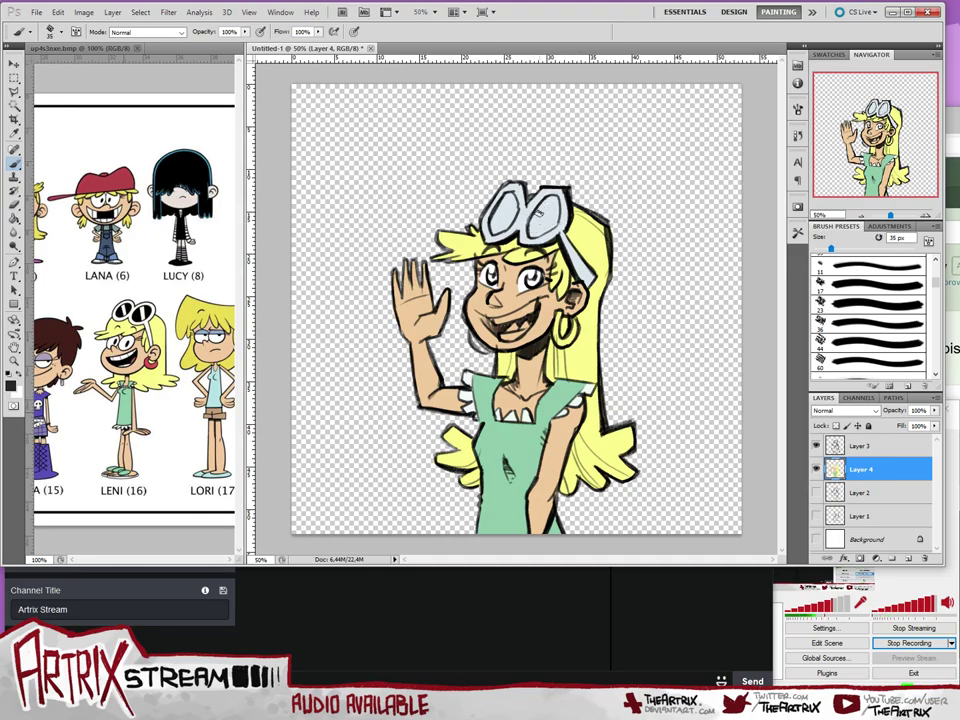
key("ctrl+z")
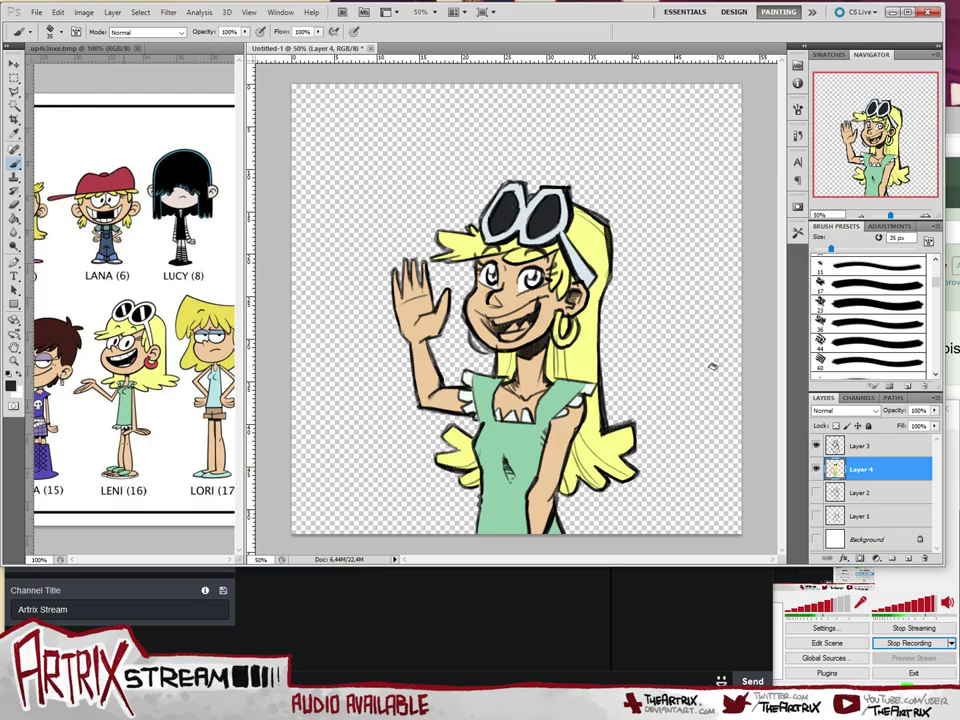
- Sample the red of Leni's earring in the reference and paint both hoop earrings with it
left_click(151, 360, "alt")
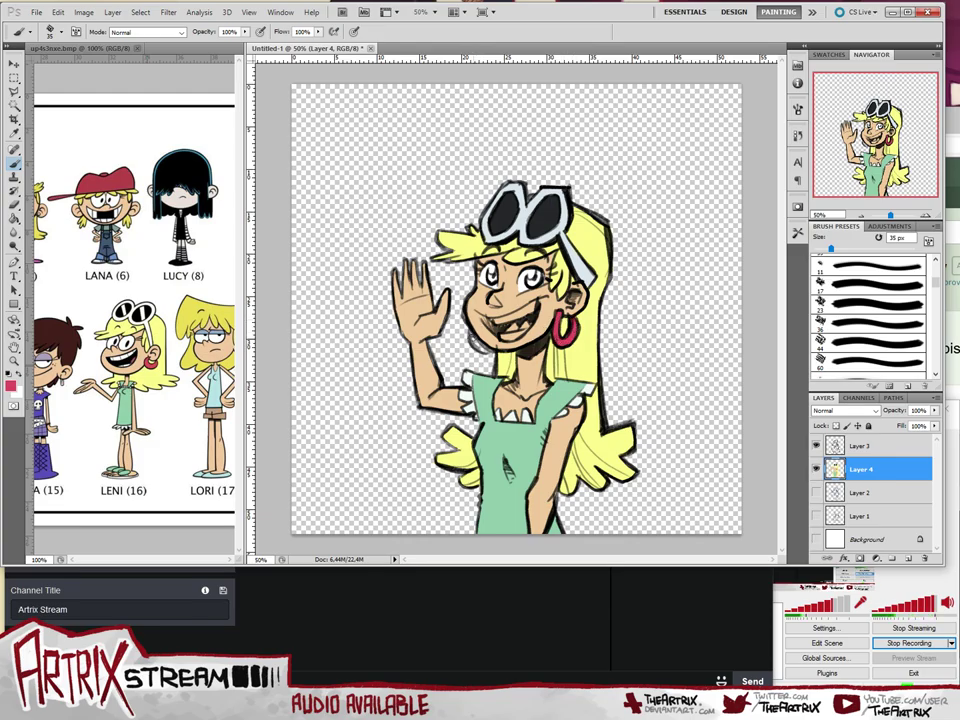
left_click_drag(472, 334, 483, 348)
- Mix a warm off-white, #fbf9ed, from the hair yellow and paint the teeth with it
left_click(597, 246, "alt")
left_click(11, 386)
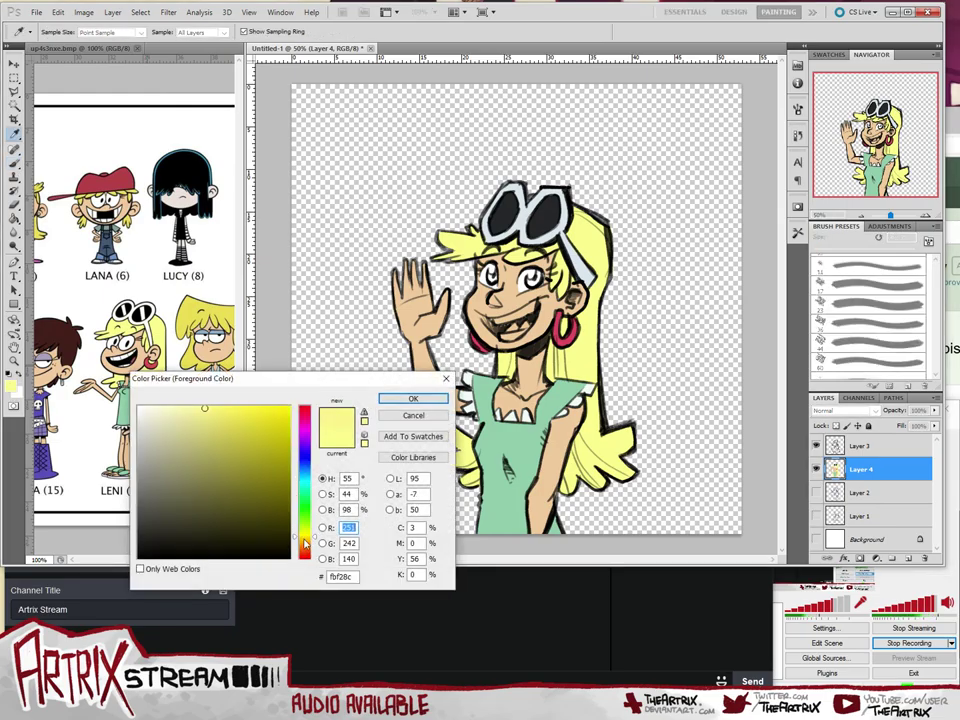
left_click(303, 542)
left_click_drag(155, 415, 145, 408)
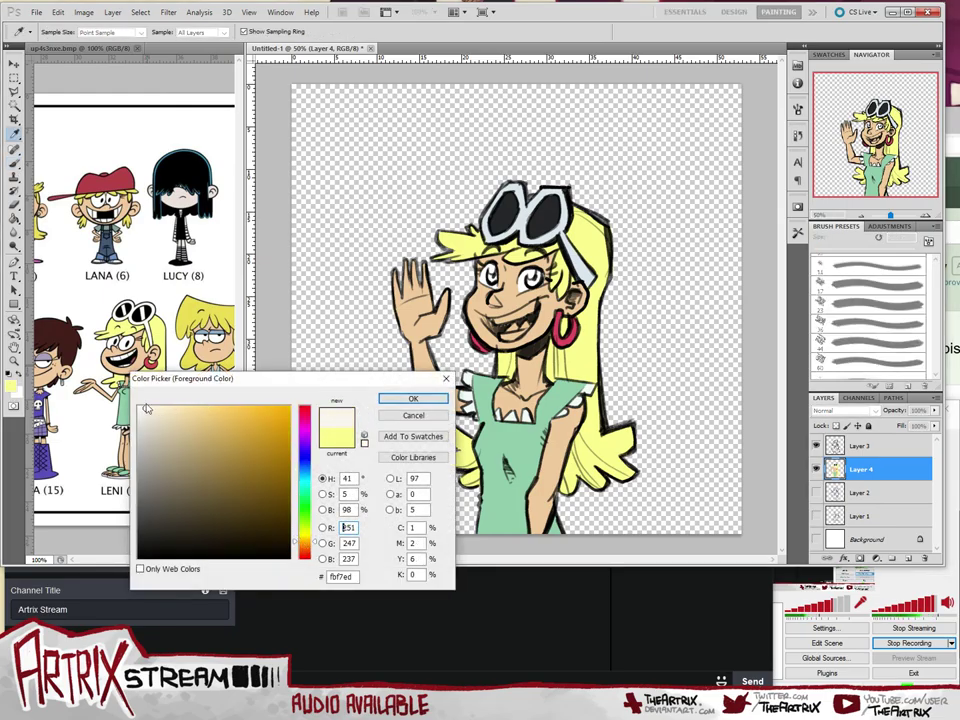
left_click(304, 537)
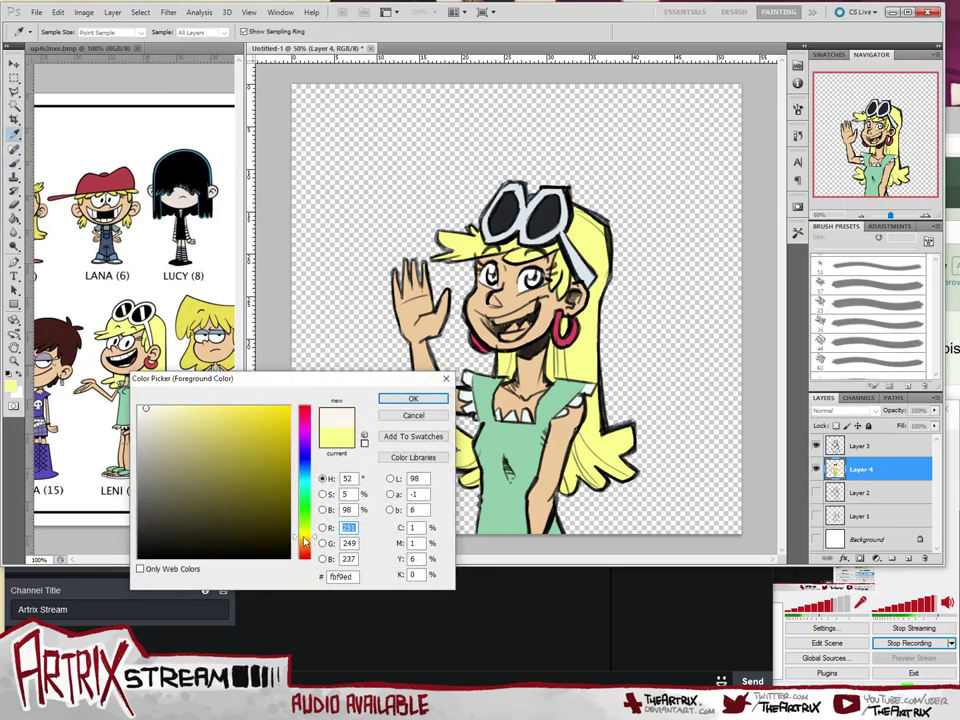
left_click(415, 399)
key("b")
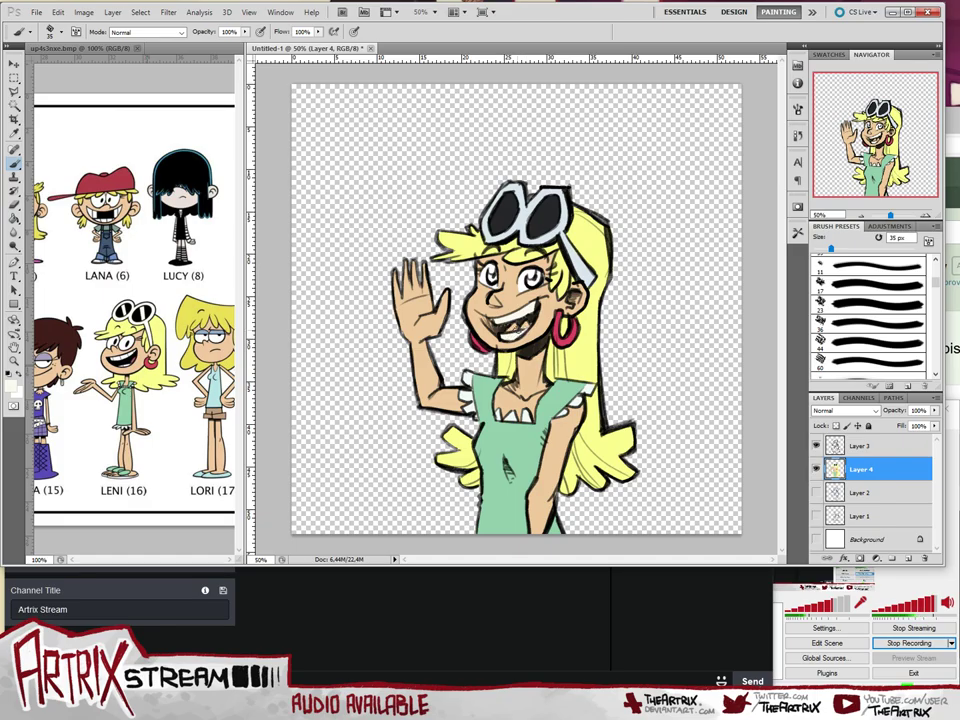
- Mix a salmon red, #dd8165, as the foreground colour and paint the tongue with it
left_click(12, 383)
left_click_drag(305, 536, 305, 547)
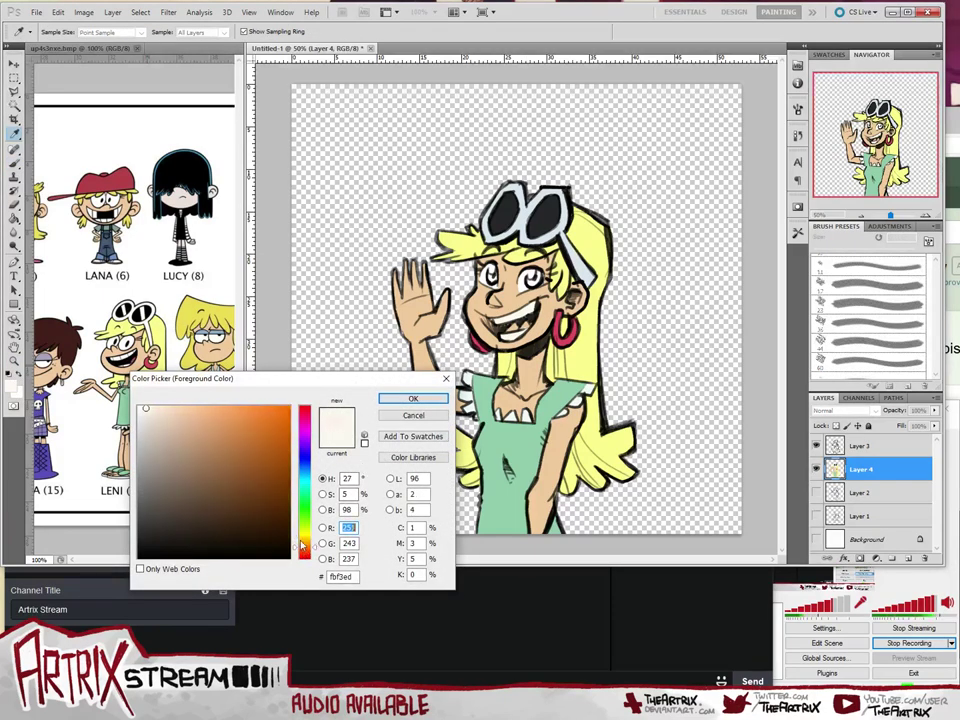
left_click(166, 422)
left_click_drag(166, 422, 172, 427)
left_click(242, 428)
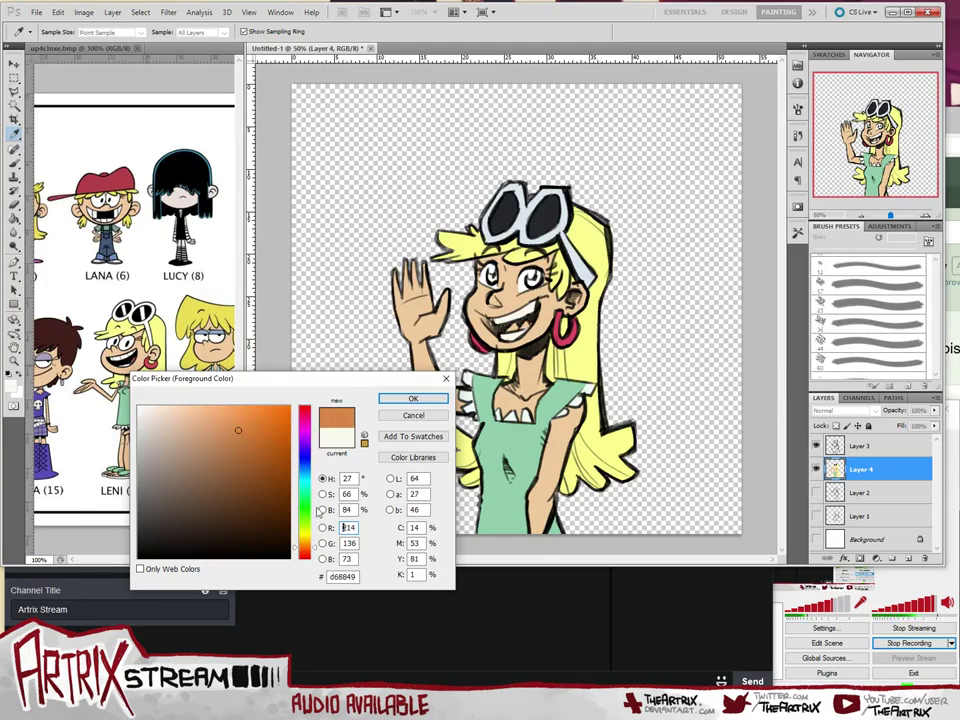
left_click(304, 550)
left_click_drag(305, 553, 305, 555)
left_click_drag(236, 429, 217, 421)
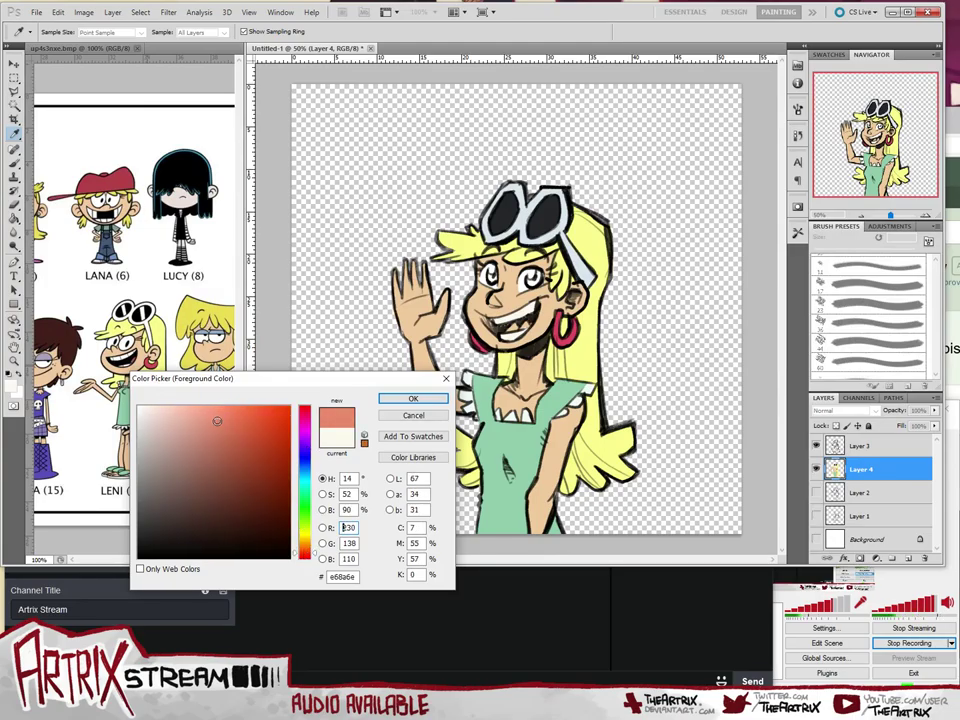
left_click(412, 398)
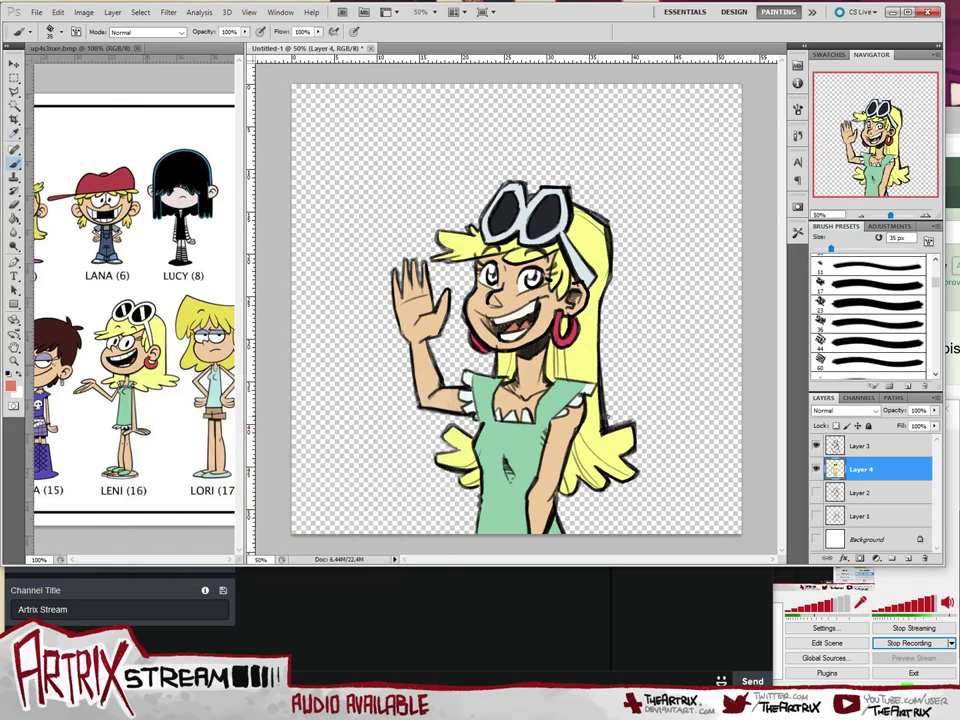
- Mix a dark reddish brown, #5d392e, and paint the inside of the mouth around the tongue
key("i")
left_click(11, 385)
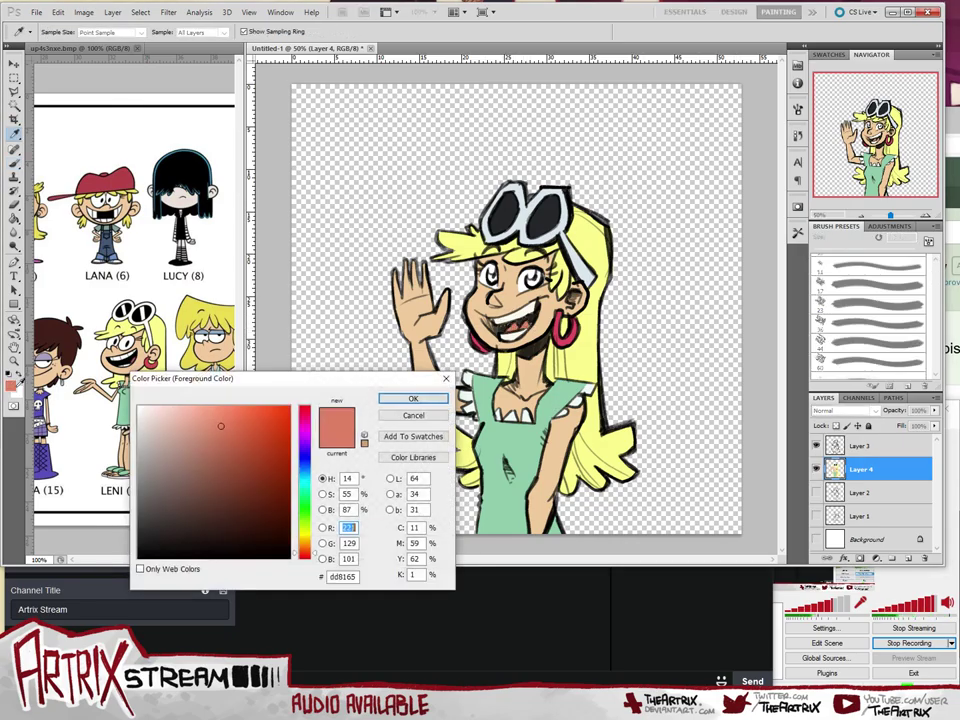
left_click_drag(214, 490, 215, 502)
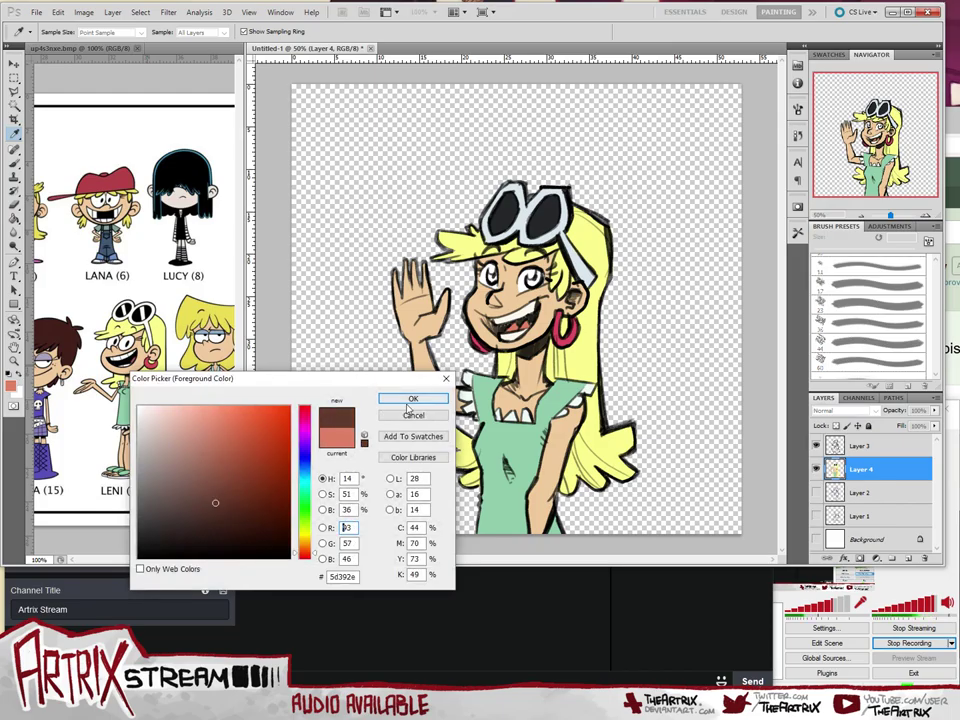
left_click(410, 400)
key("b")
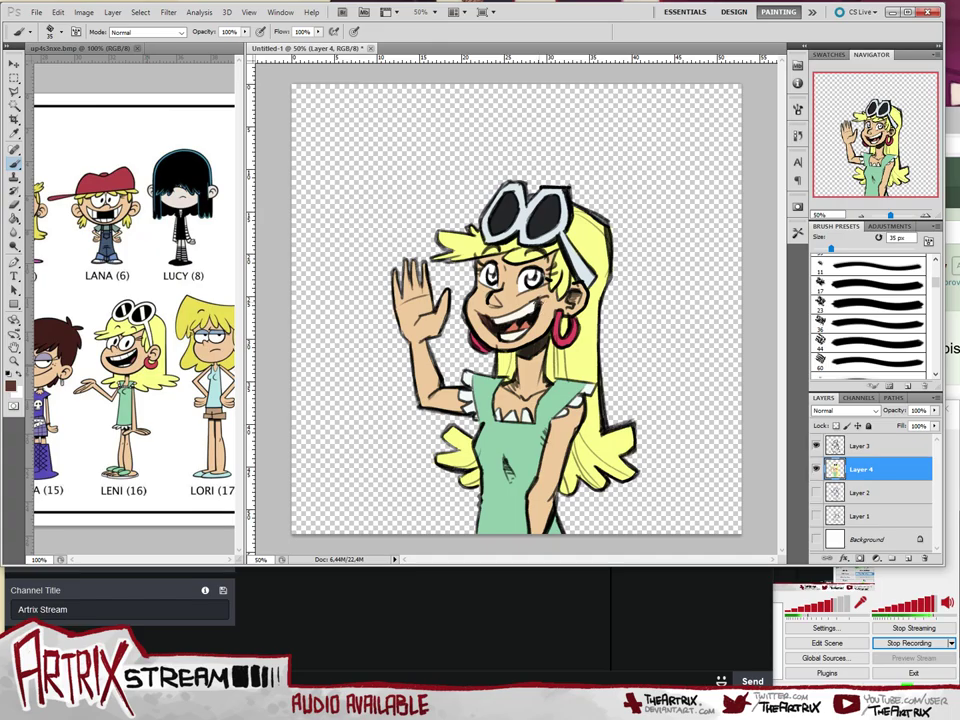
- Mix a dark blue, #30496a, from the teeth's off-white and fill both irises with it
left_click(399, 229, "alt")
left_click(12, 383)
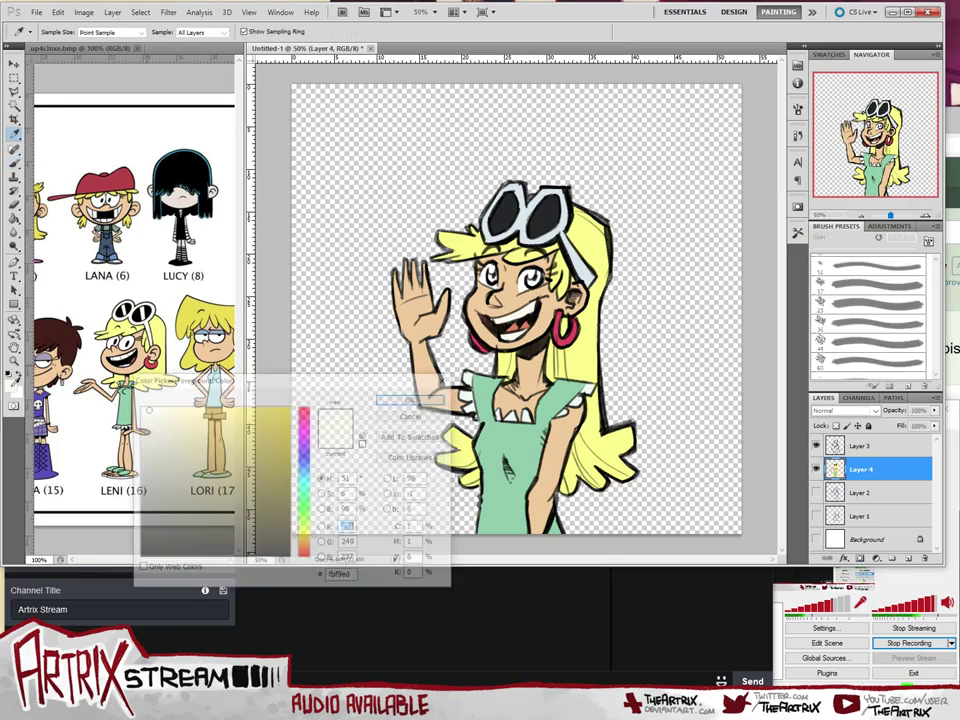
left_click(302, 468)
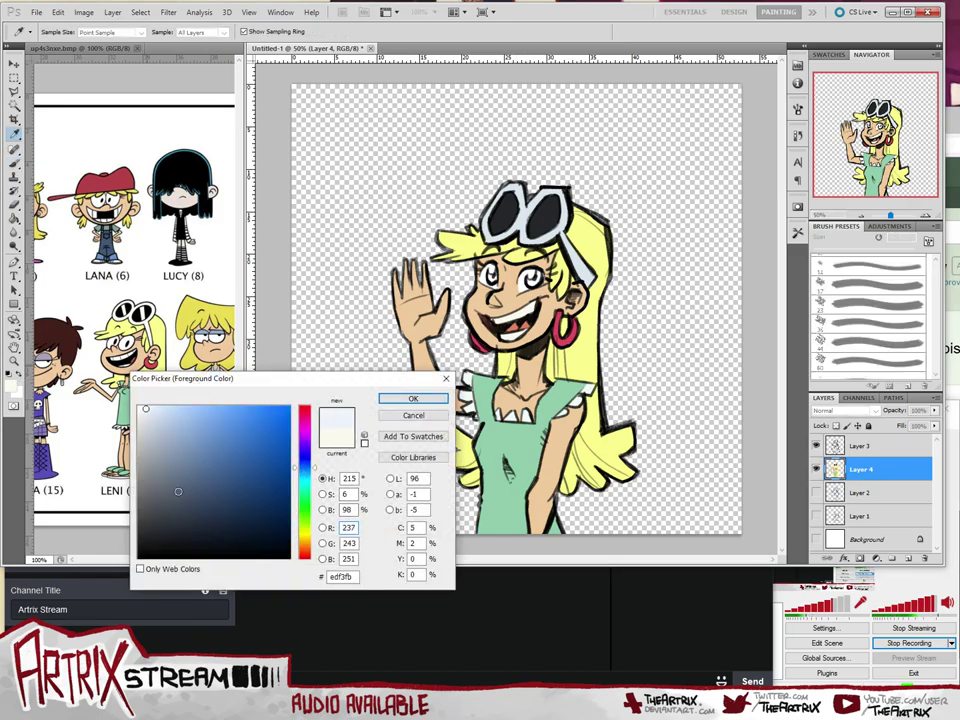
mouse_move(179, 491)
left_mouse_down()
mouse_move(207, 507)
mouse_move(220, 495)
left_mouse_up()
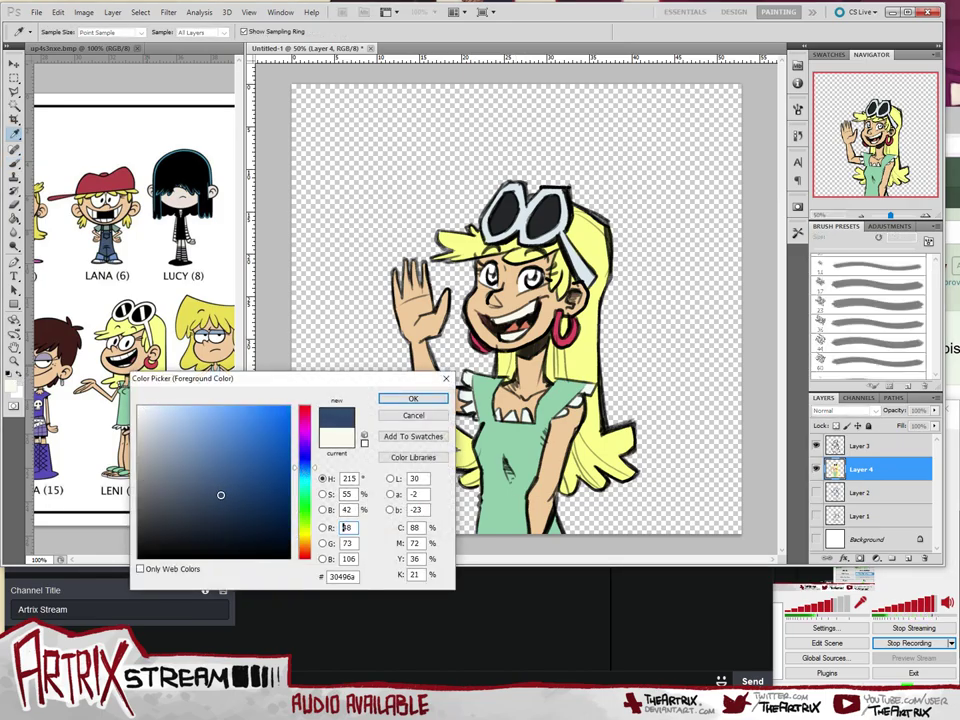
left_click(412, 398)
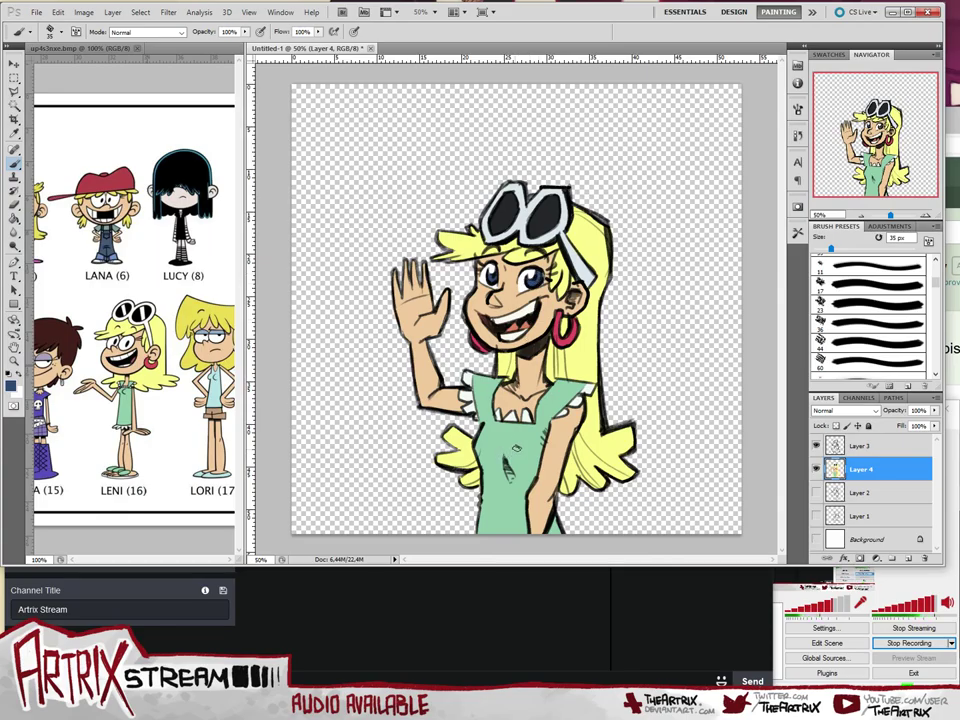
- Mix a deeper, warmer yellow from the hair's base yellow as the hair shading colour
left_click(413, 312, "alt")
left_click(492, 381, "alt")
left_click(10, 383)
left_click_drag(305, 534, 305, 539)
left_click_drag(215, 422, 221, 417)
key("Return")
- Make pen pressure control the brush opacity and shade the hair beside the face and neck at 35 px
left_click(798, 110)
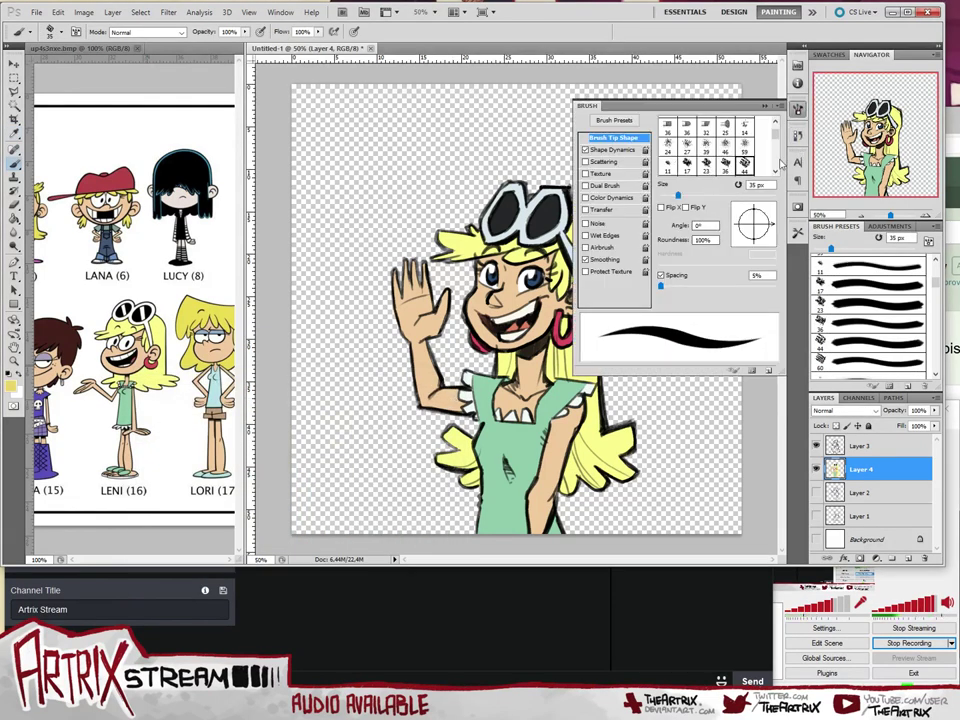
left_click(762, 103)
left_click(797, 110)
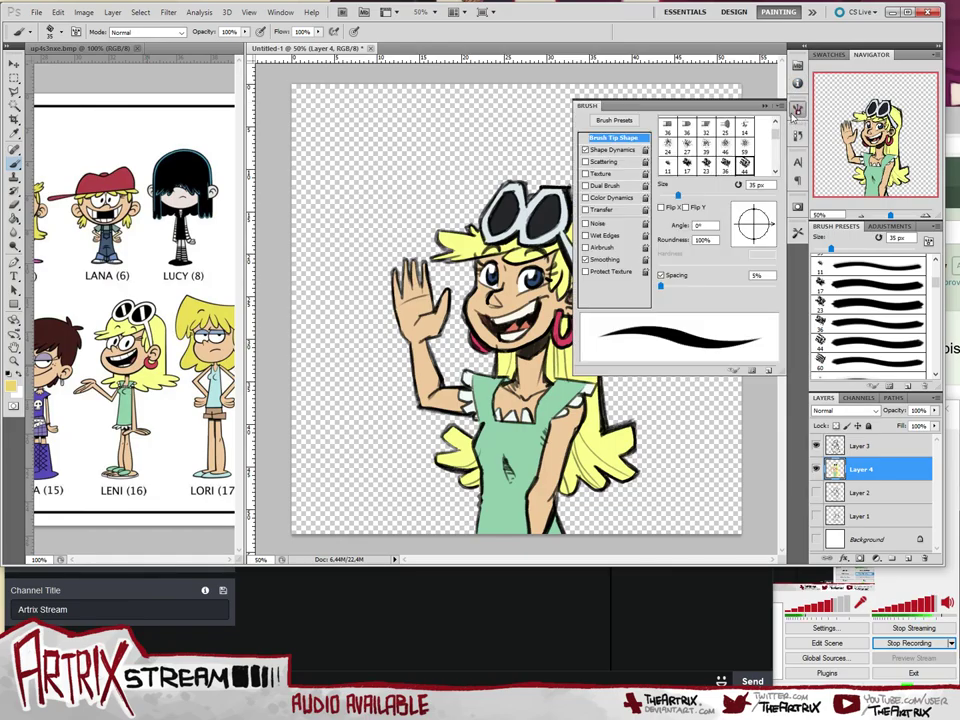
left_click(797, 110)
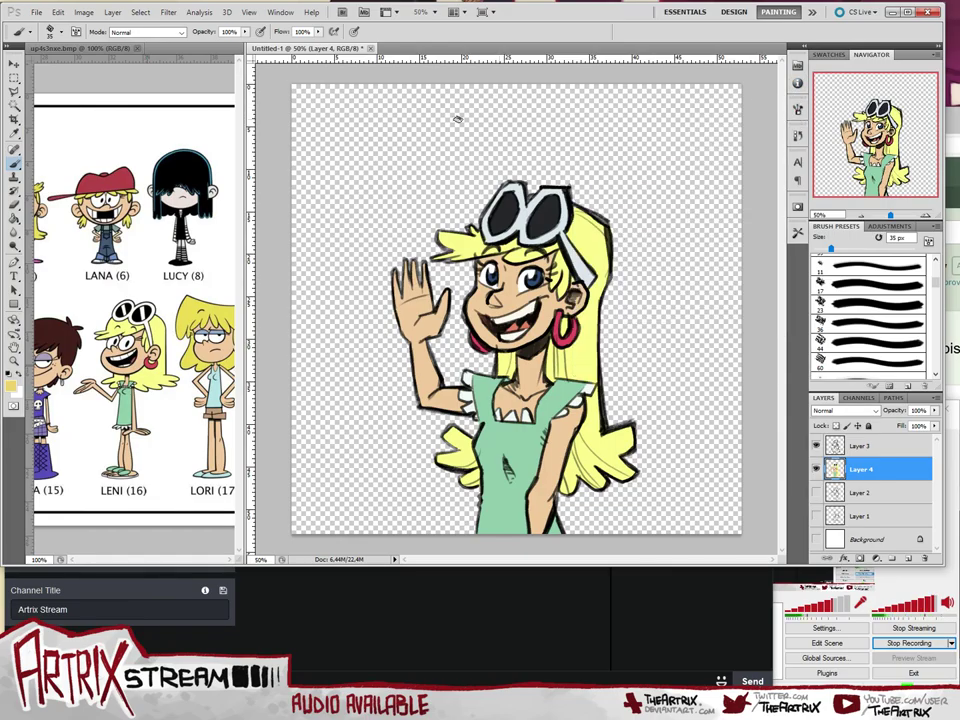
left_click(262, 33)
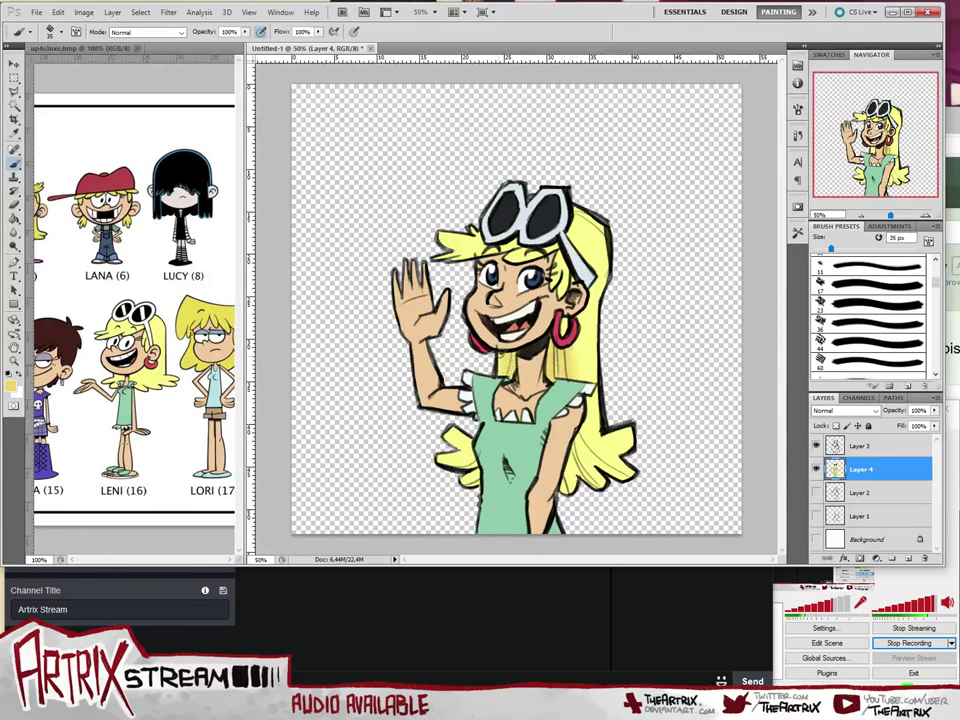
left_click_drag(565, 250, 554, 293)
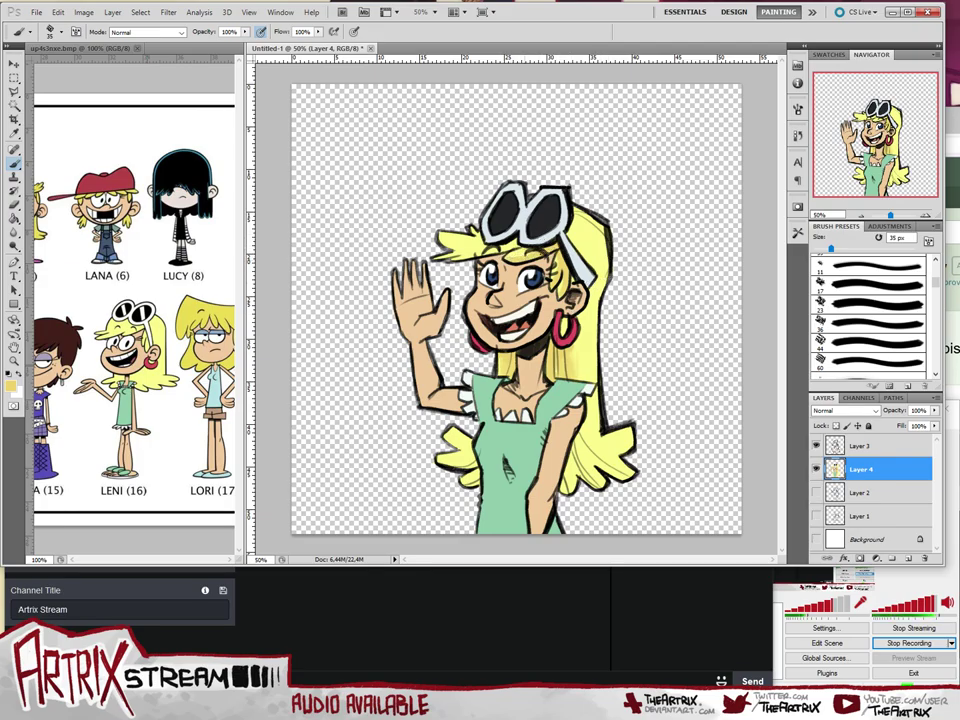
- Enlarge the brush to 60 px and shade the long hair behind the ear and the crown
key("bracketright")
key("bracketright")
key("bracketright")
left_click_drag(598, 380, 590, 295)
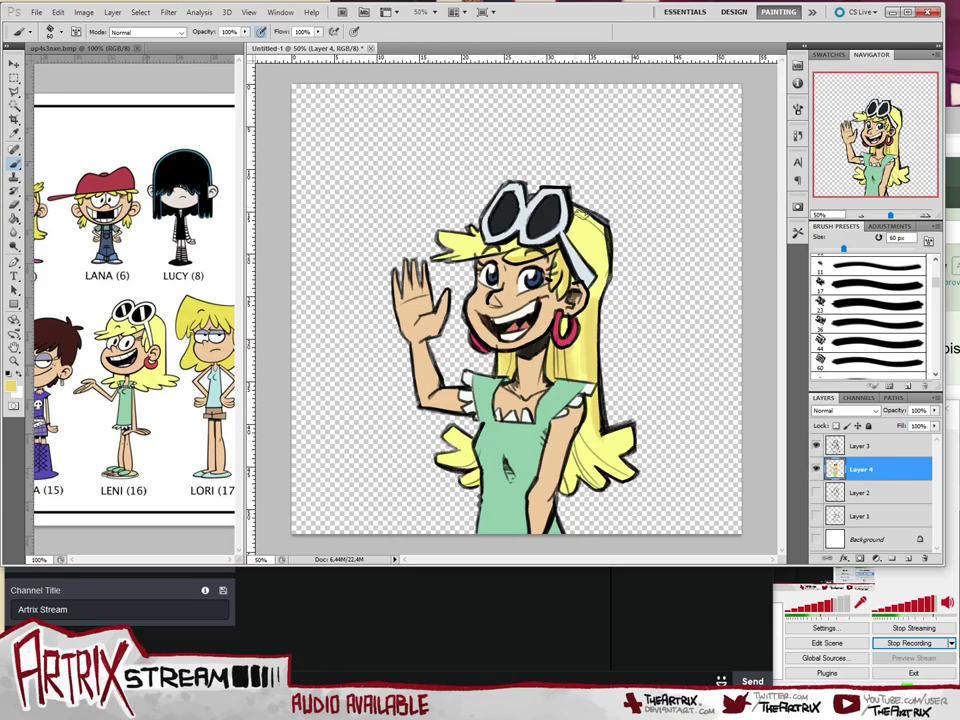
mouse_move(581, 215)
left_mouse_down()
mouse_move(591, 261)
mouse_move(590, 220)
mouse_move(596, 291)
mouse_move(598, 241)
mouse_move(578, 212)
mouse_move(590, 225)
left_mouse_up()
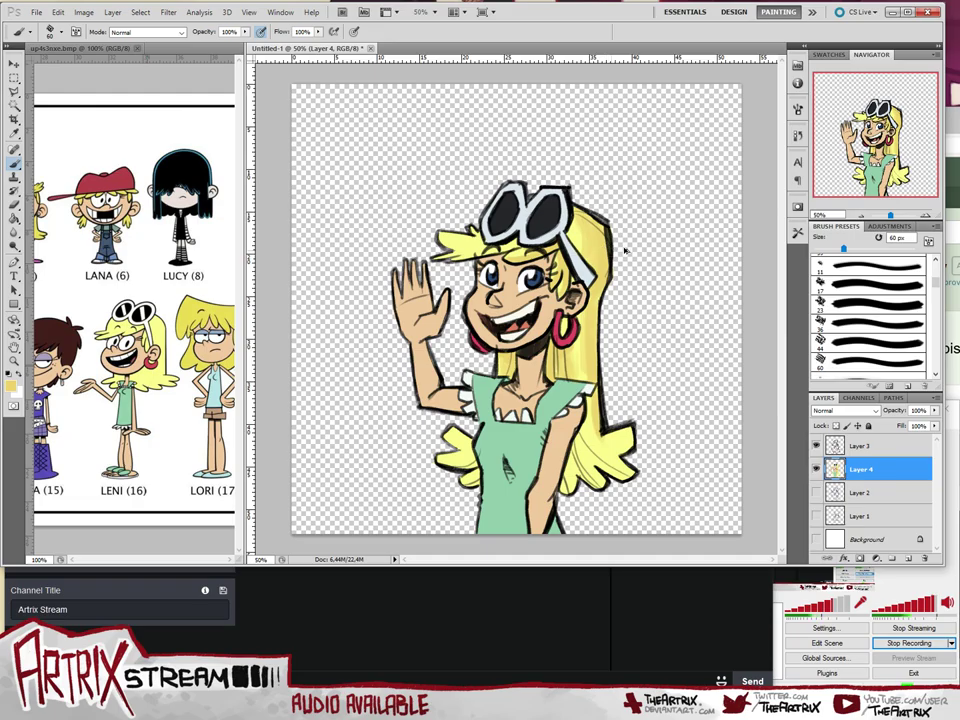
- Reduce the brush to 35 px and shade the strands on the crown, fringe and flicked hair tips
key("bracketleft")
key("bracketleft")
left_click_drag(578, 230, 580, 244)
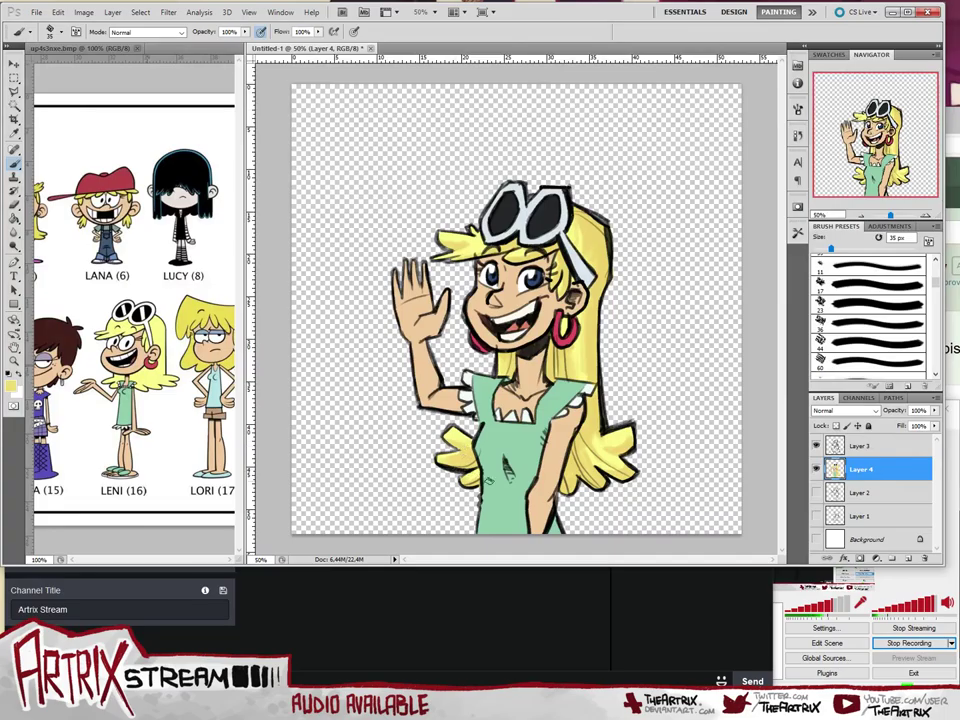
- Sample yellows from the hair and blend the shading on the long strands and crown with them
left_click(452, 430, "alt")
left_click_drag(586, 328, 577, 376)
left_click(596, 253, "alt")
left_click(594, 240, "alt")
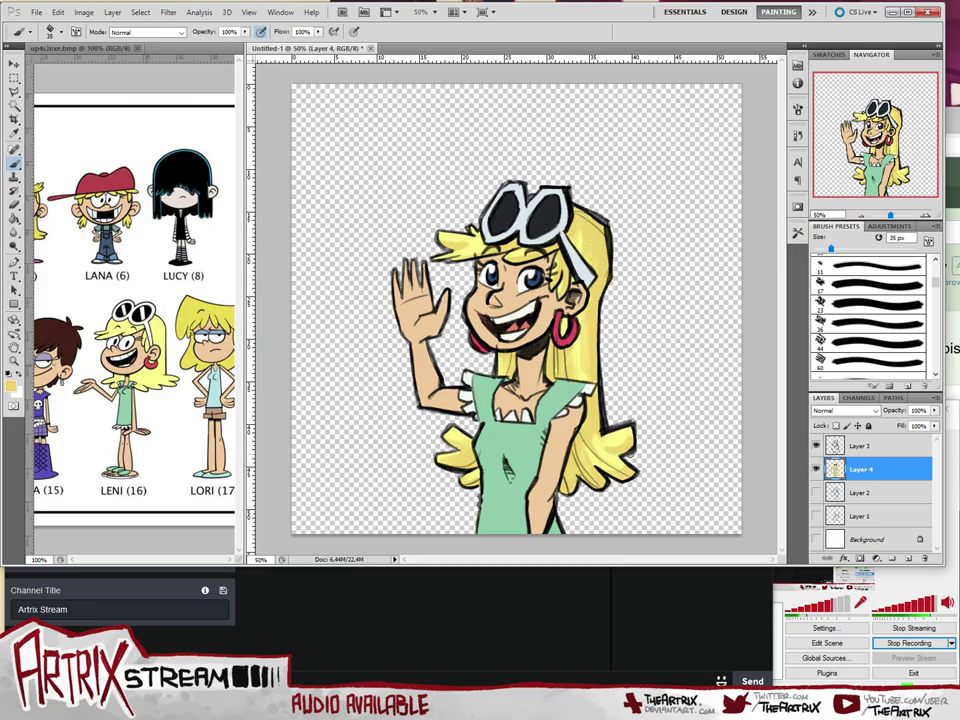
- Mix a darker ochre yellow from #edd36c and paint deeper shadows along the hair strands and tips
left_click(11, 384)
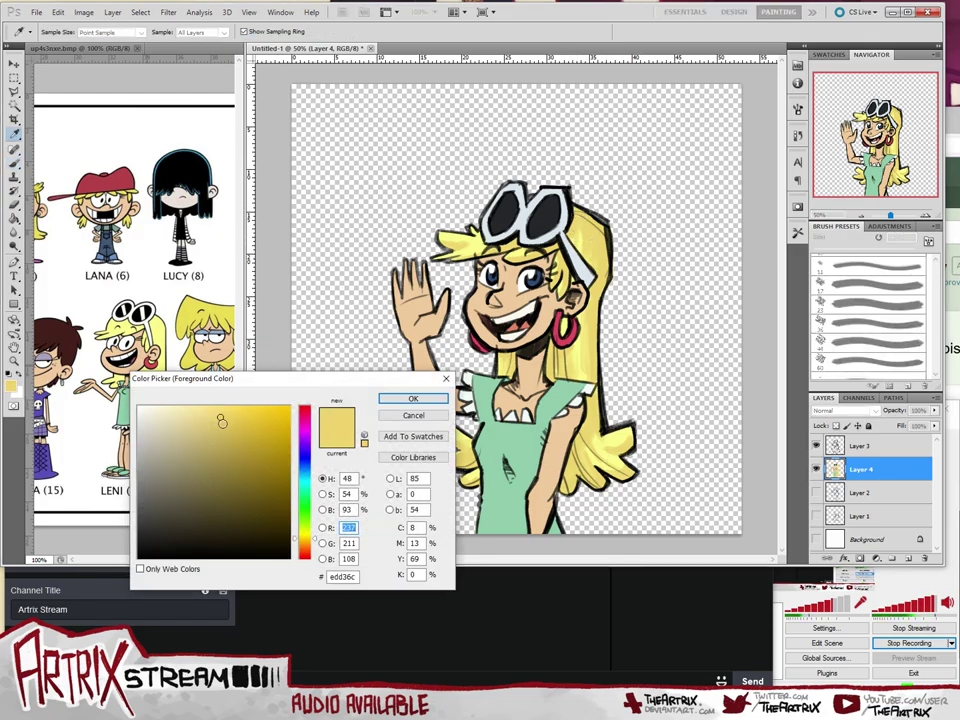
left_click_drag(221, 421, 244, 437)
left_click(442, 398)
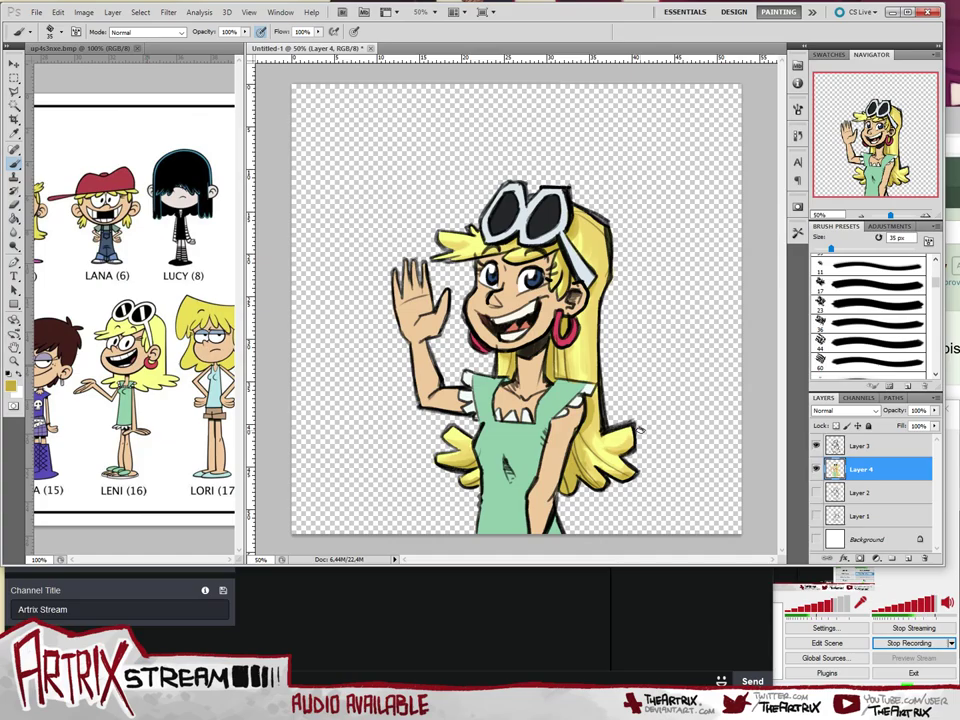
- Sample the fringe's base yellow, mix a paler, warmer yellow from it and paint highlights in the hair
left_click(476, 243, "alt")
left_click(11, 387)
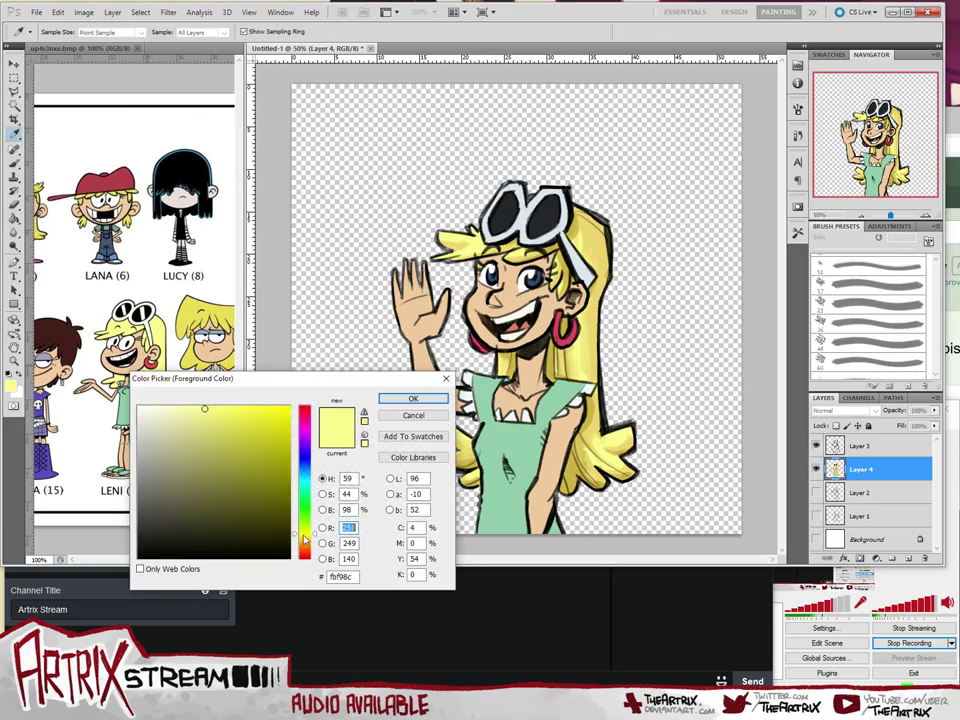
left_click(305, 537)
left_click(186, 408)
left_click(413, 399)
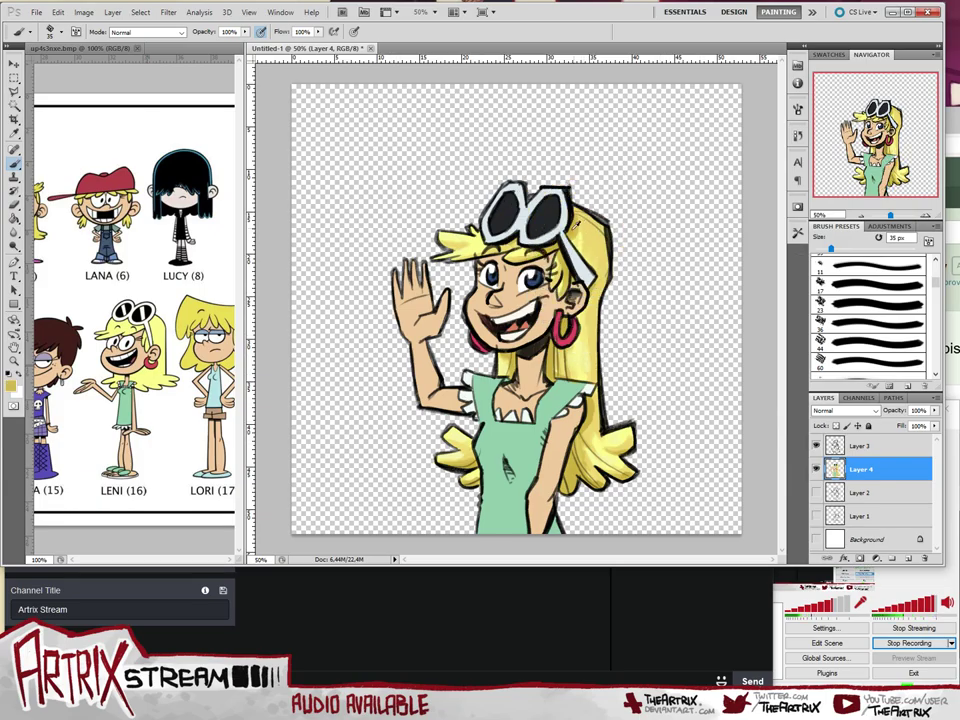
- Mix a golden brown of about #cca341 and deepen the darkest hair shadows with it
left_click(11, 384)
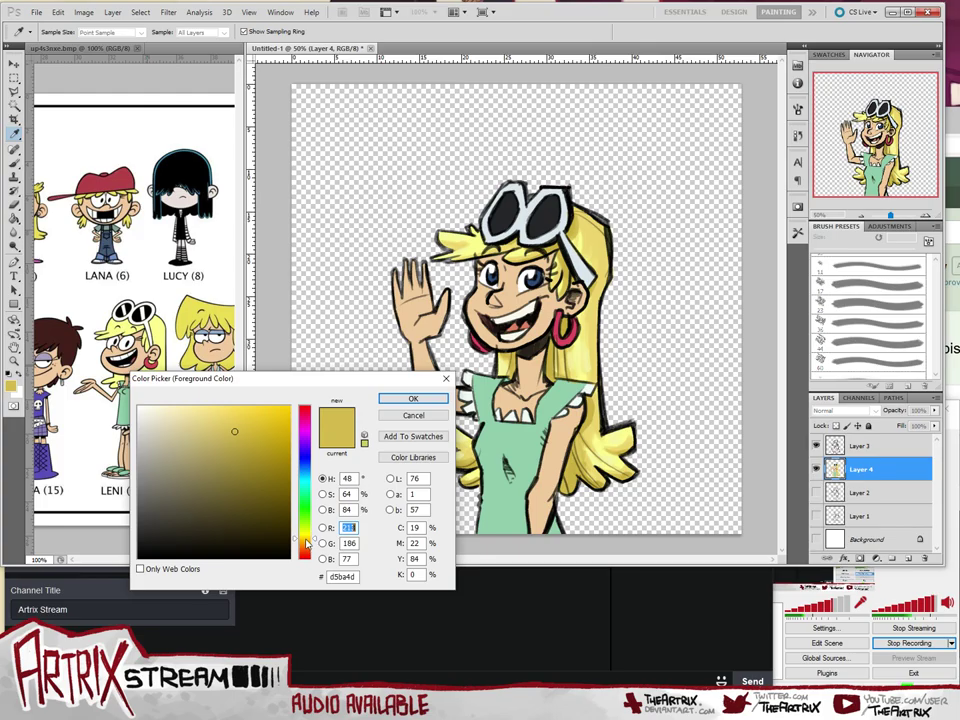
left_click(306, 542)
left_click_drag(238, 432, 242, 436)
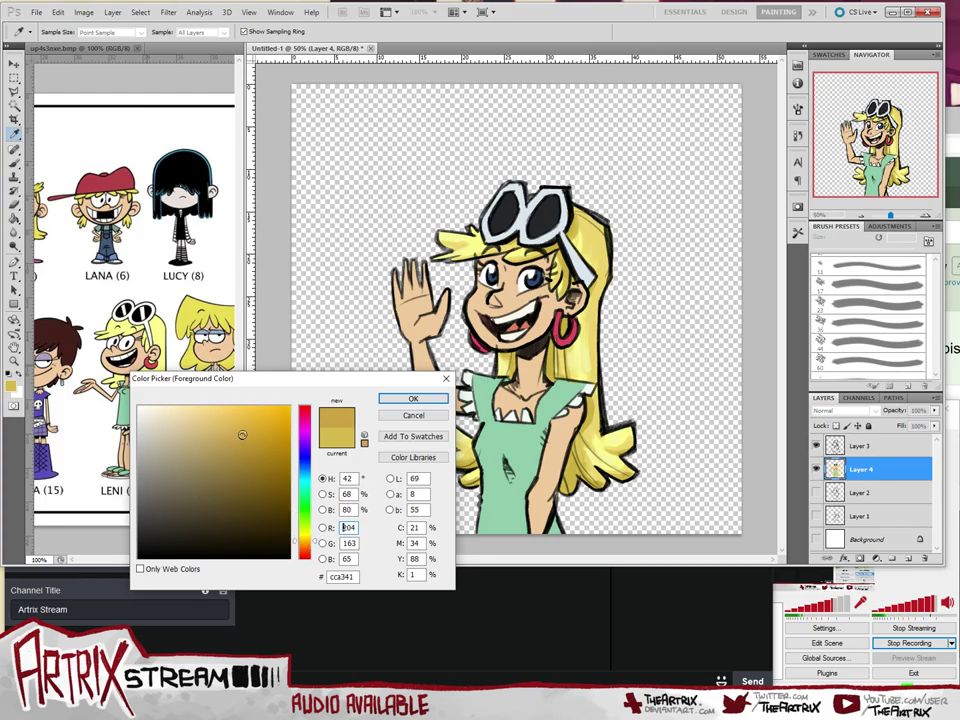
left_click(410, 399)
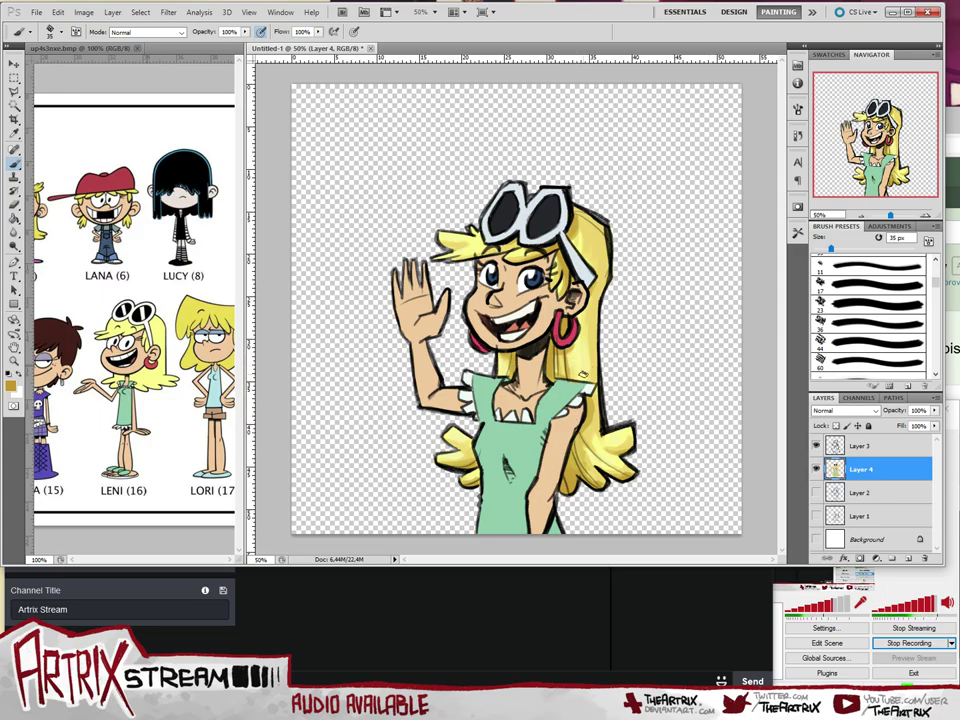
- Sample the earring red, mix a darker red, #bb253b, and shade both hoop earrings at 30 px
left_click(555, 352, "alt")
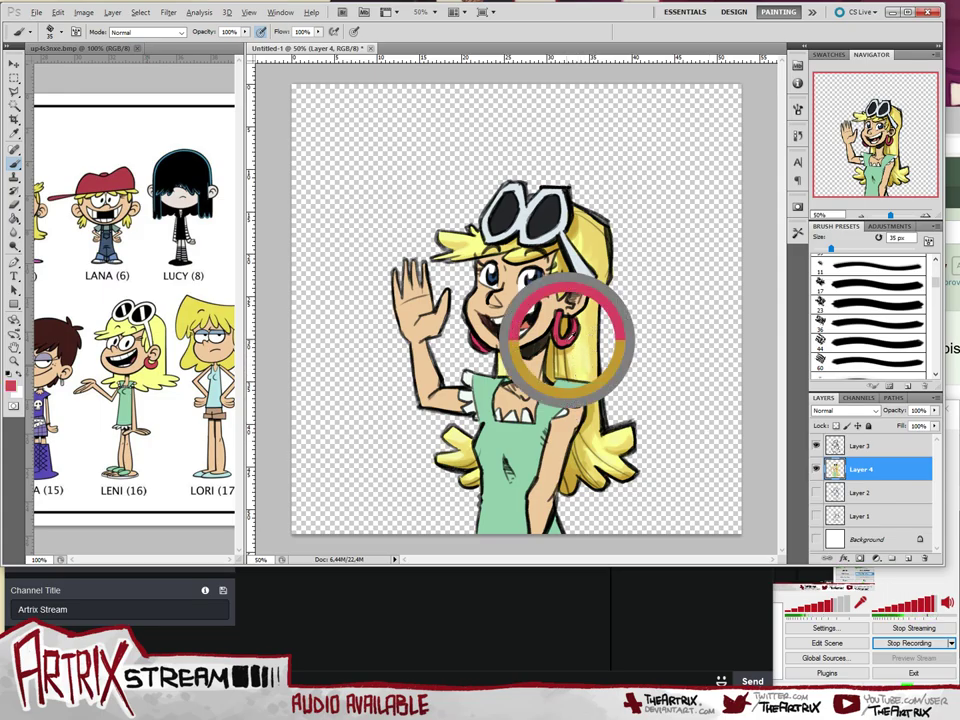
left_click(10, 384)
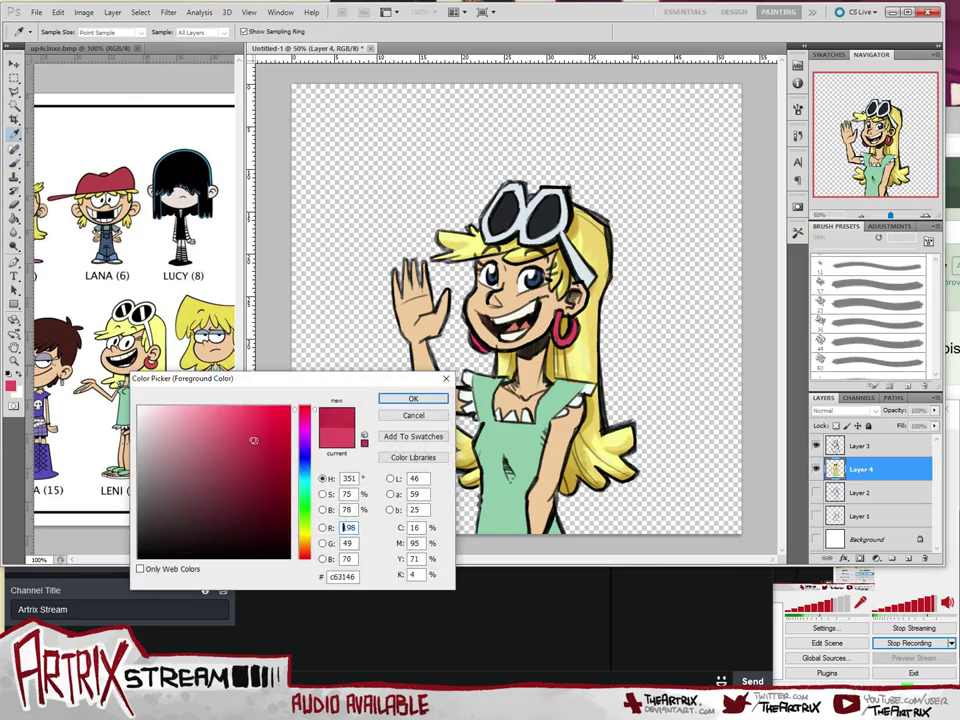
key("Return")
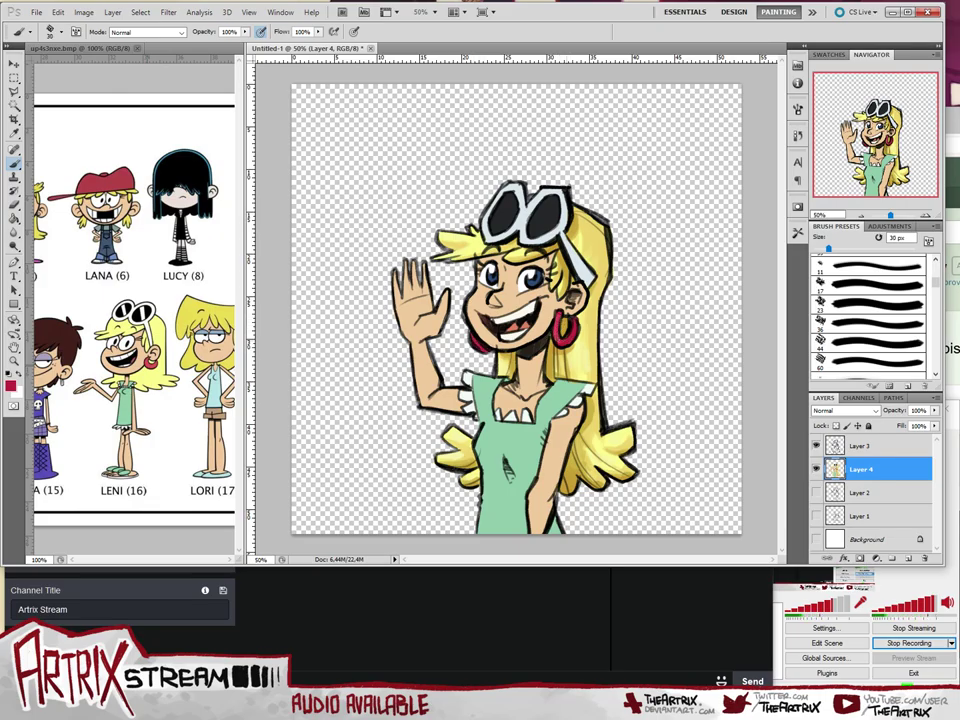
- Mix a lighter pinkish red from the earring shade and lighten the hoop earrings with it
left_click(10, 384)
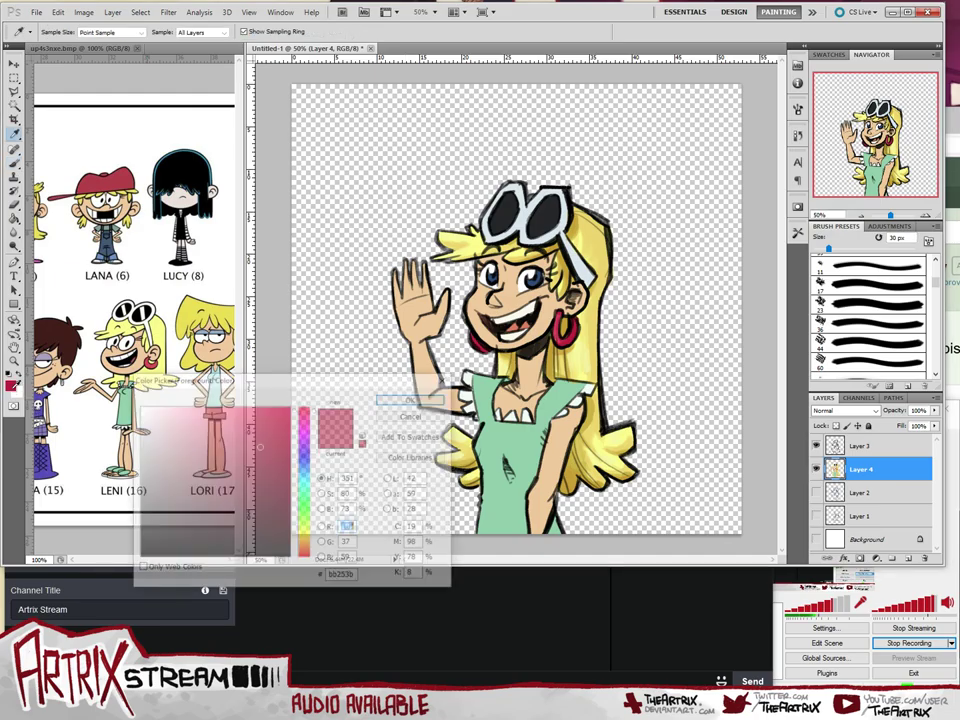
left_click(557, 329)
left_click_drag(259, 446, 228, 414)
left_click(415, 397)
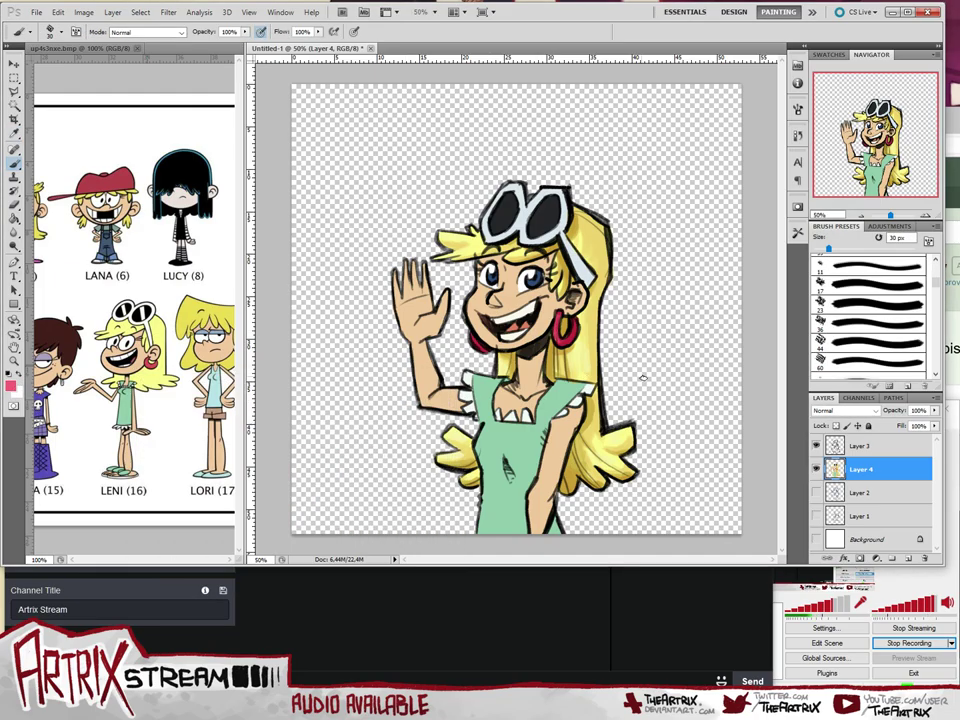
- Reduce the brush to 20 px, mix a pale pink, #f1a7b2, and add small highlights to the earrings
key("bracketleft")
left_click(10, 384)
left_click(184, 414)
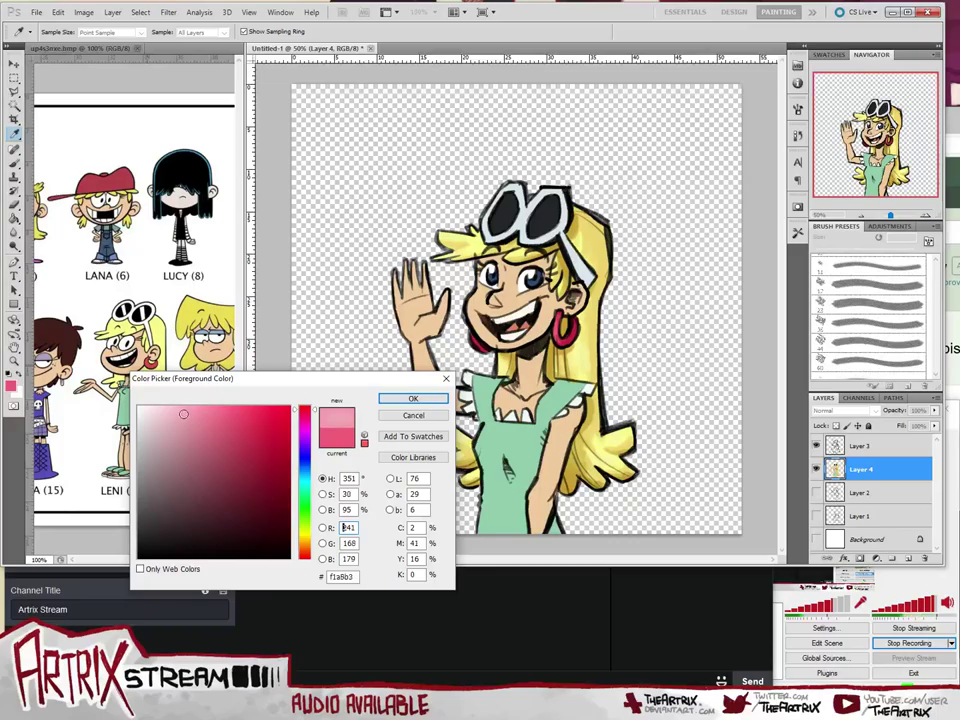
left_click(412, 398)
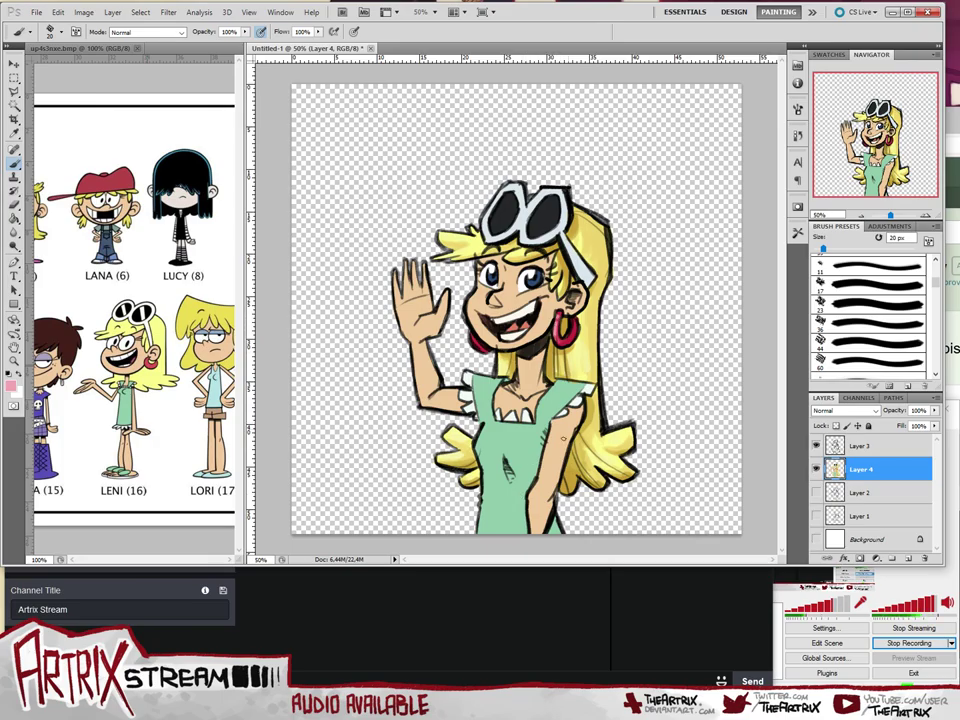
- Mix a near-white pink and add the brightest highlights to the hoop earrings
left_click(10, 386)
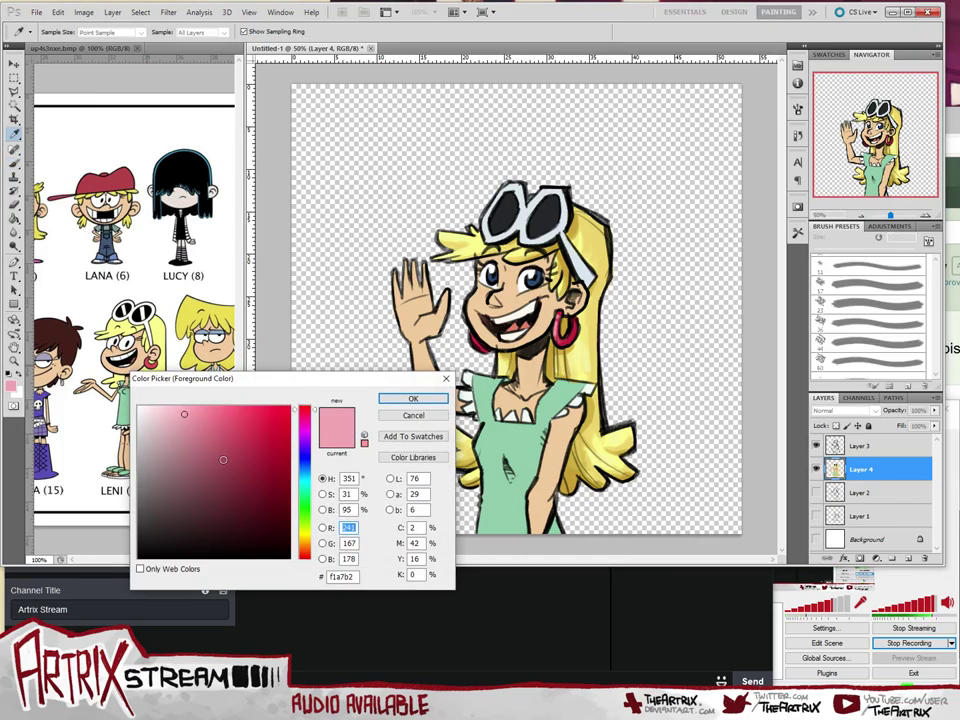
left_click(147, 410)
key("Return")
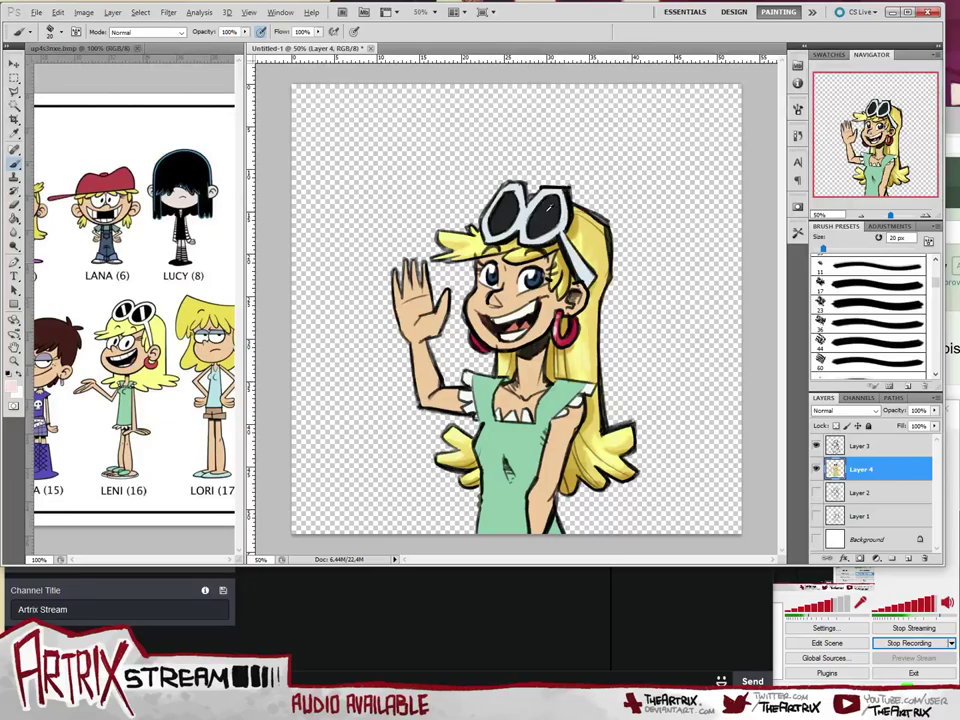
- Lighten the dark lens colour to a mid grey, #788084, and paint reflection streaks across the sunglasses lenses
left_click(10, 385)
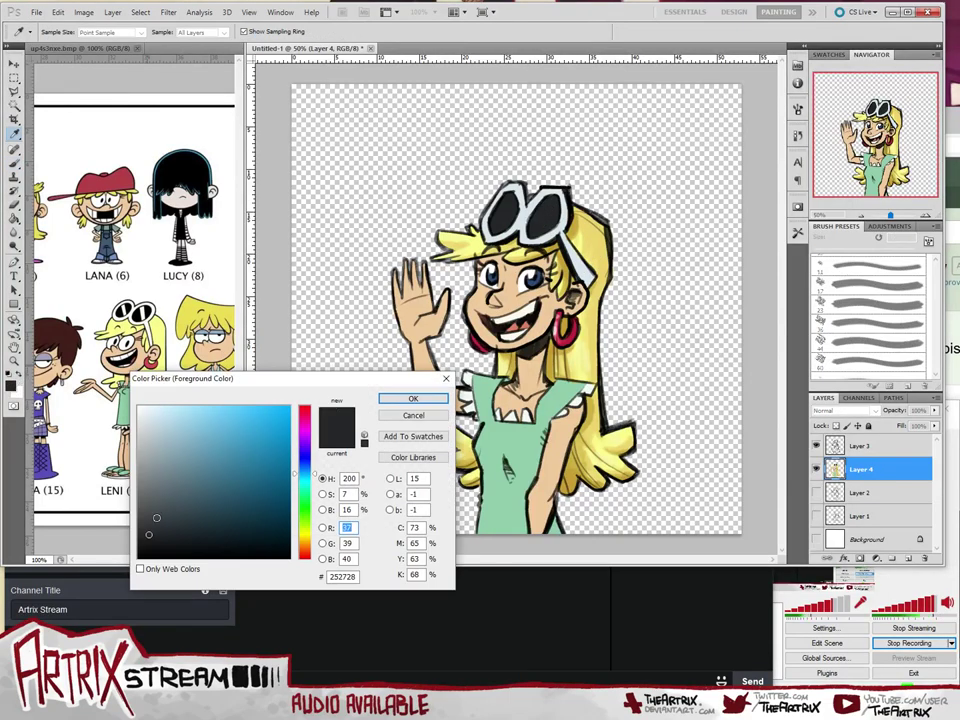
left_click_drag(156, 517, 151, 479)
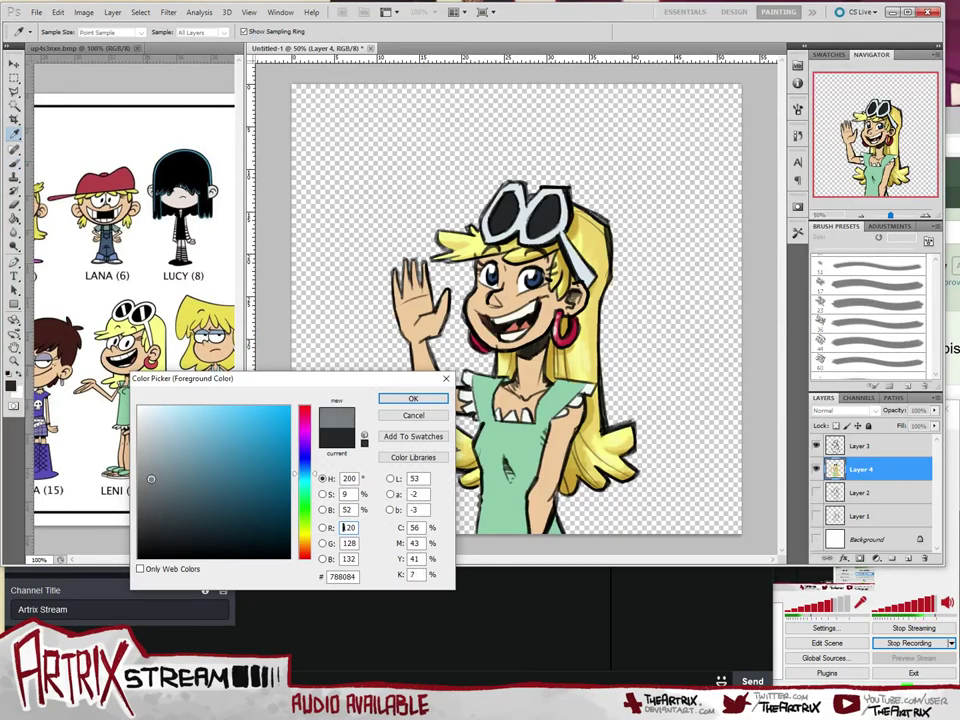
left_click(409, 399)
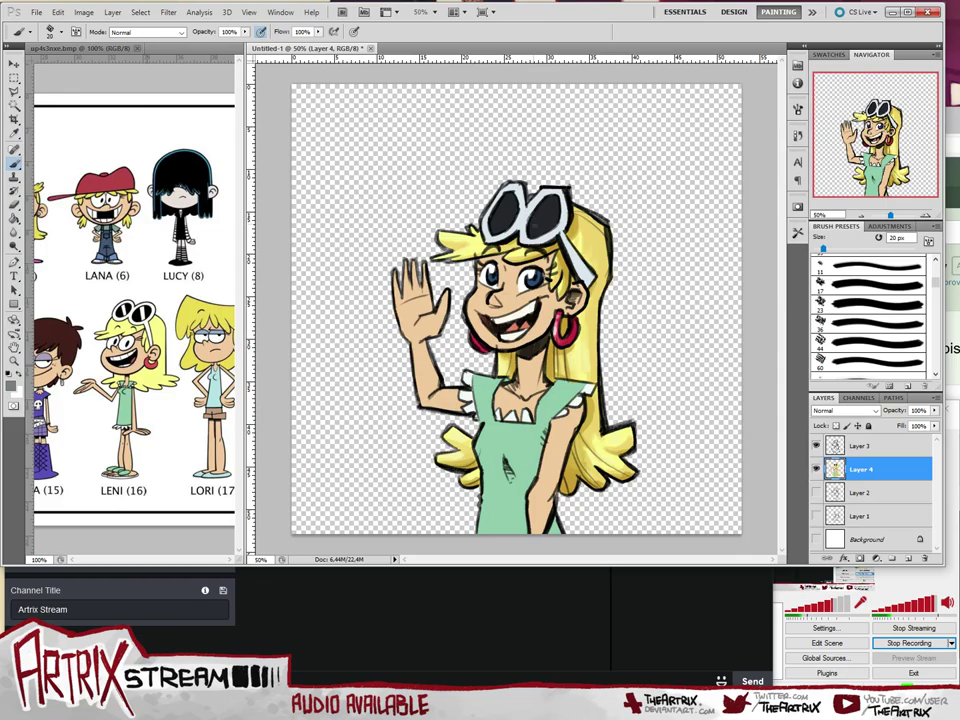
left_click_drag(537, 230, 540, 209)
left_click_drag(553, 227, 547, 206)
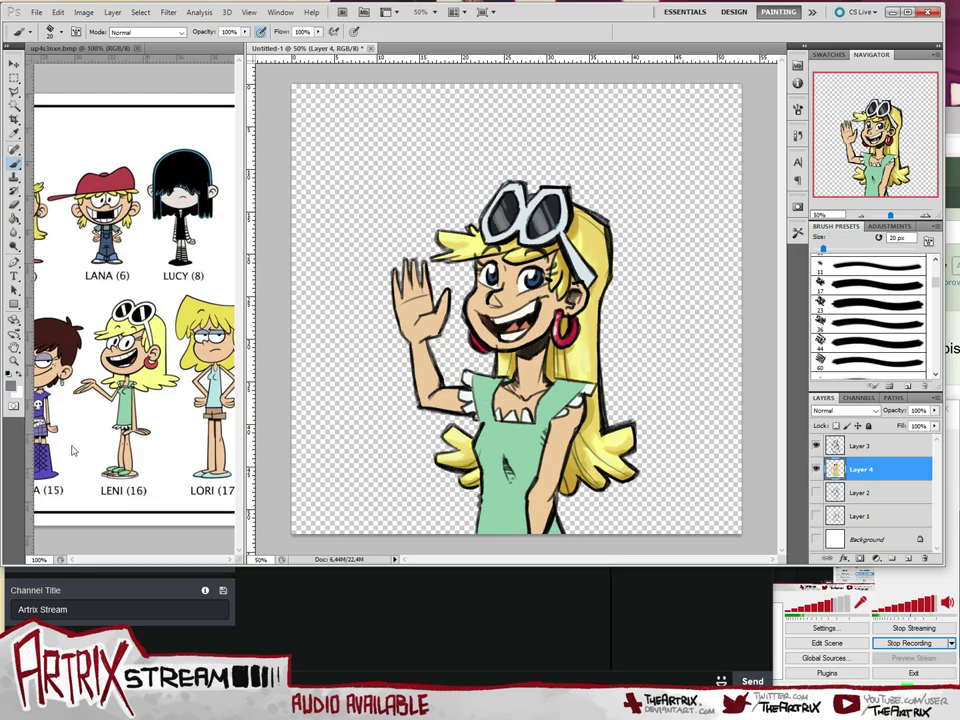
- Mix a lighter grey from the lens reflection colour and brighten the streaks on both sunglasses lenses
left_click(11, 384)
left_click_drag(154, 477, 151, 424)
left_click(424, 398)
- Sample the sunglasses frame colour, mix a darker blue-grey, and shade the frames and the side arm
left_click(579, 269, "alt")
left_click(13, 385)
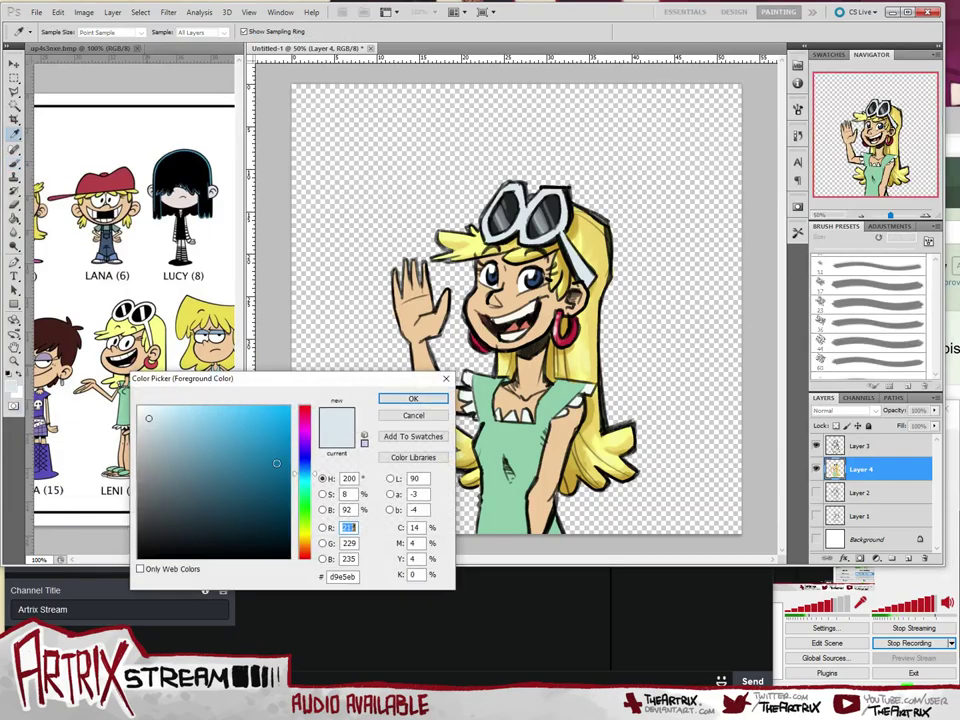
left_click(154, 433)
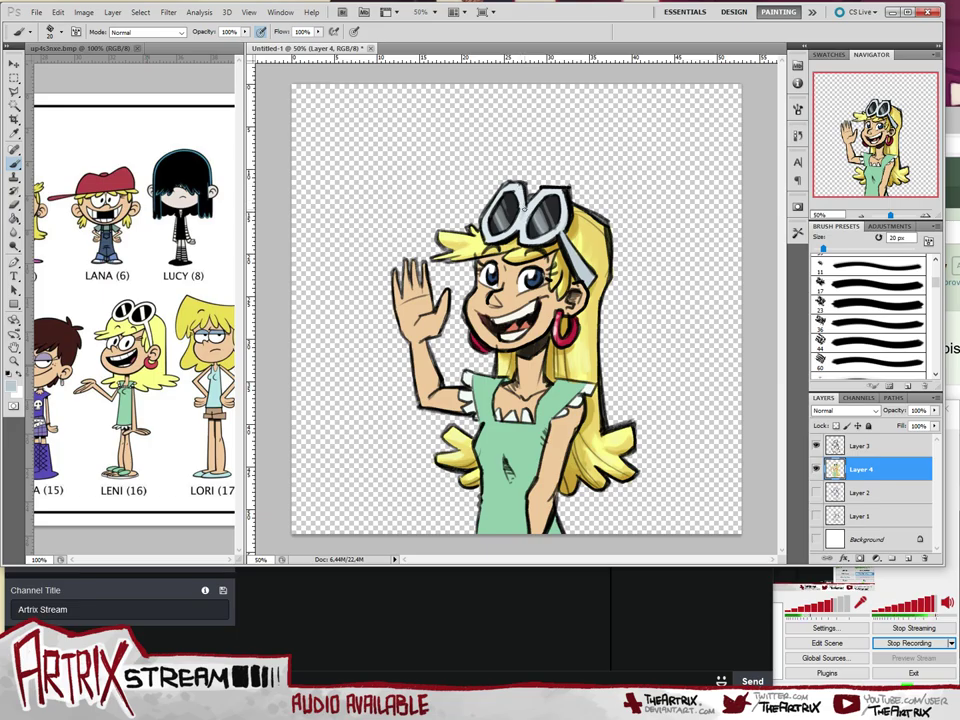
- Sample the light frame colour, mix a paler tint, #edf4f7, and highlight the sunglasses frames
left_click(492, 240, "alt")
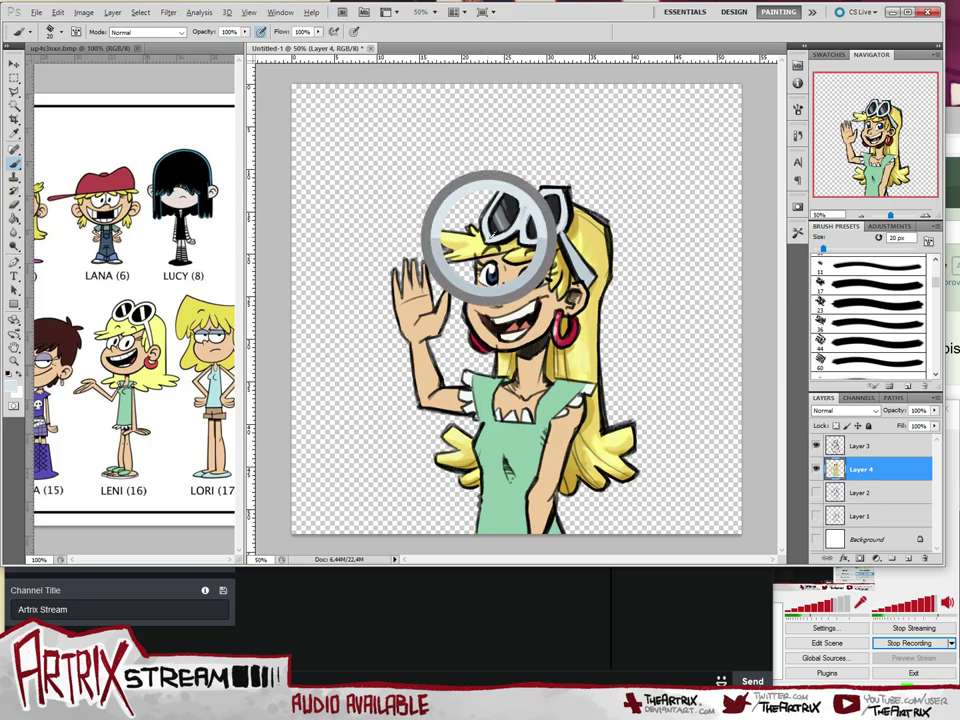
left_click(11, 386)
left_click(151, 410)
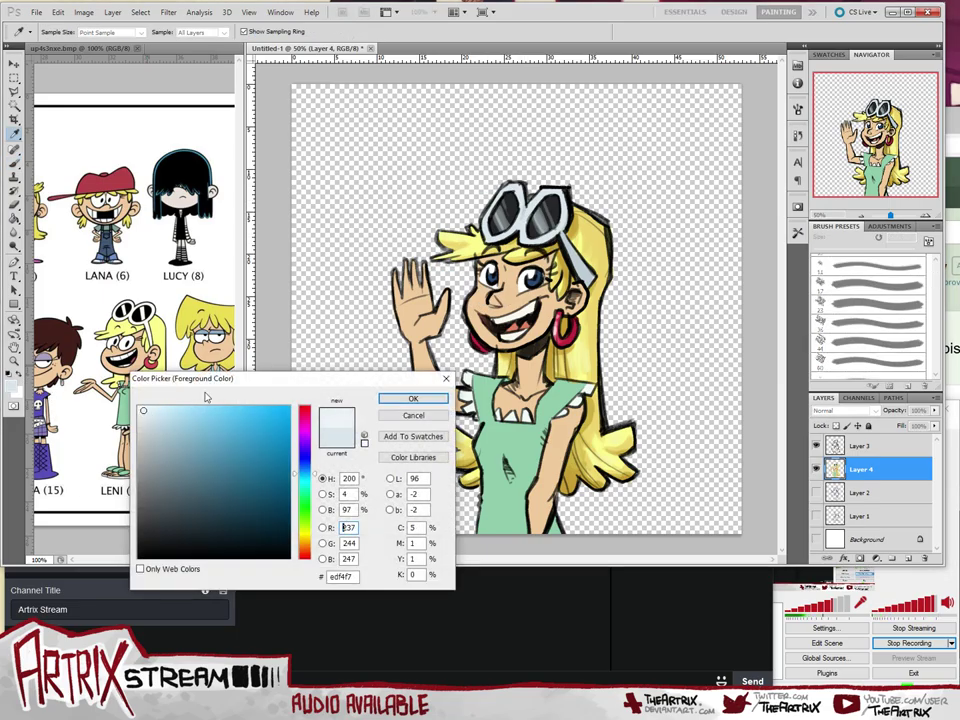
left_click(413, 398)
key("b")
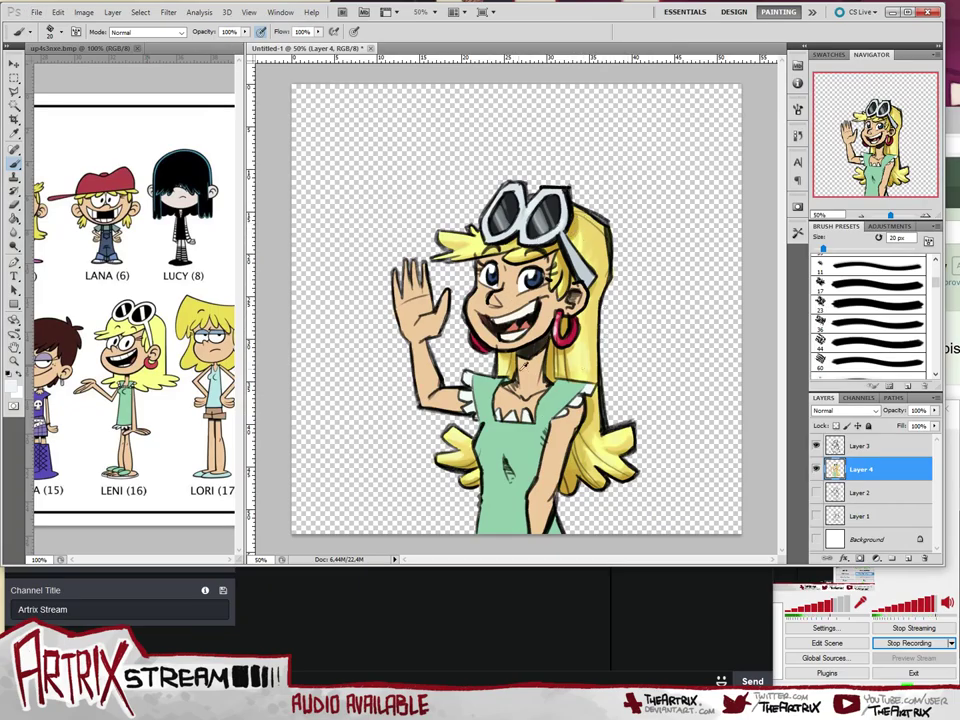
- Sample the skin tone and mix a darker, redder tan of about #dba477 for the skin shadows
left_click(397, 279, "alt")
left_click(822, 700)
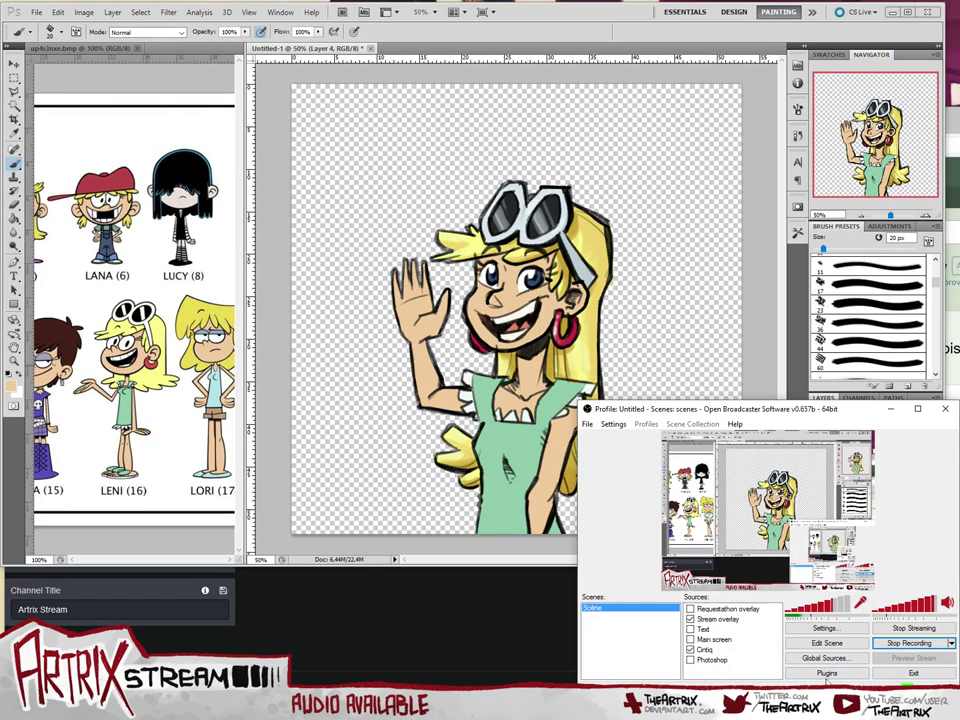
left_click(588, 17)
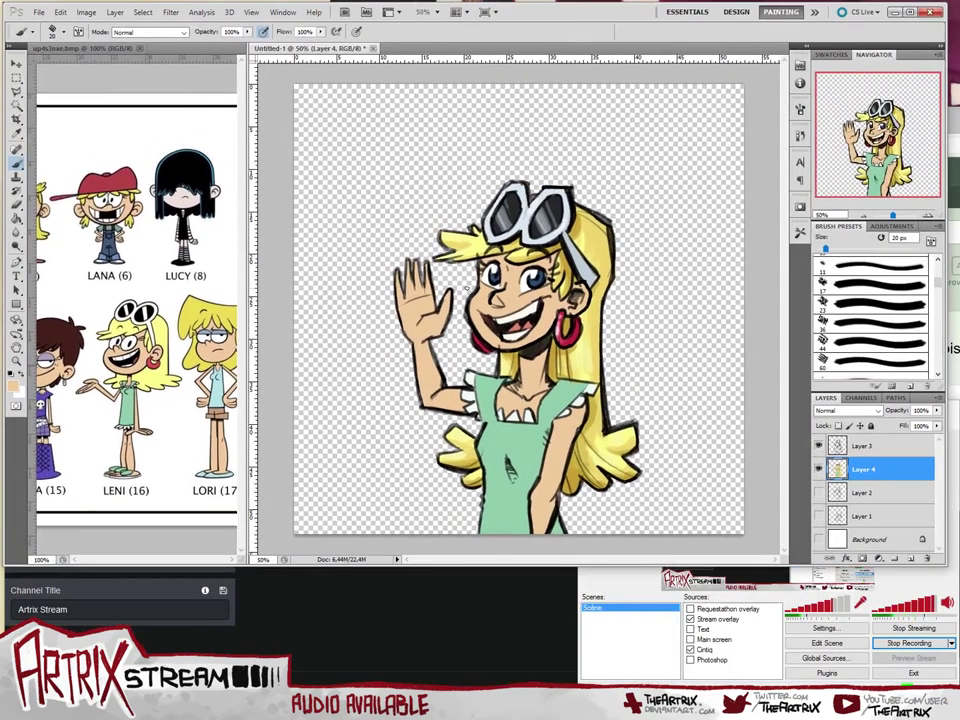
left_click(14, 387)
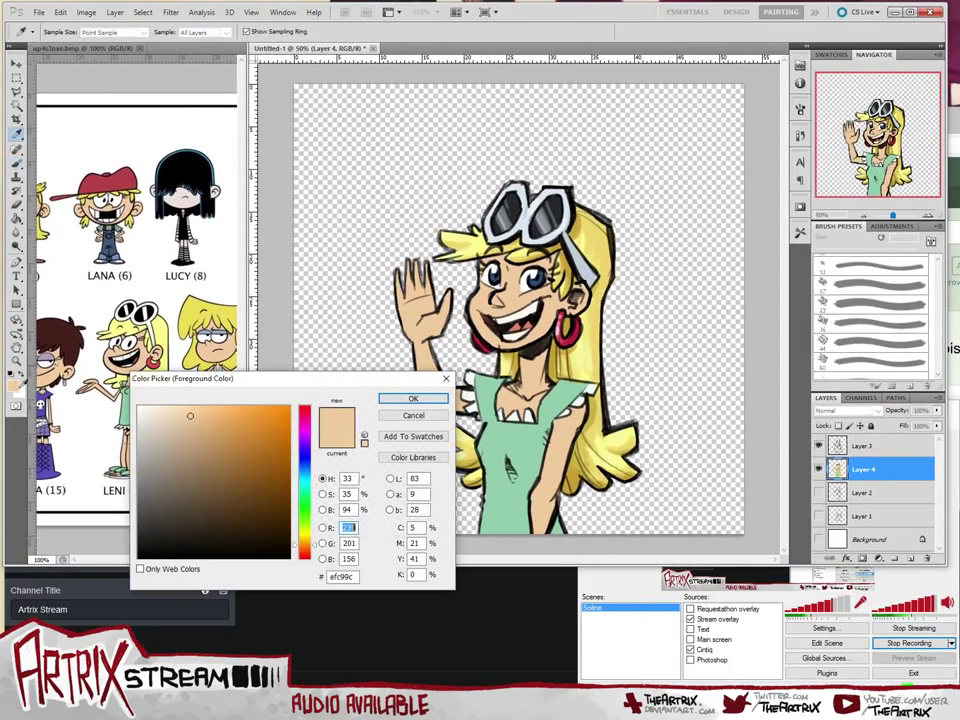
left_click_drag(304, 544, 304, 547)
left_click(205, 424)
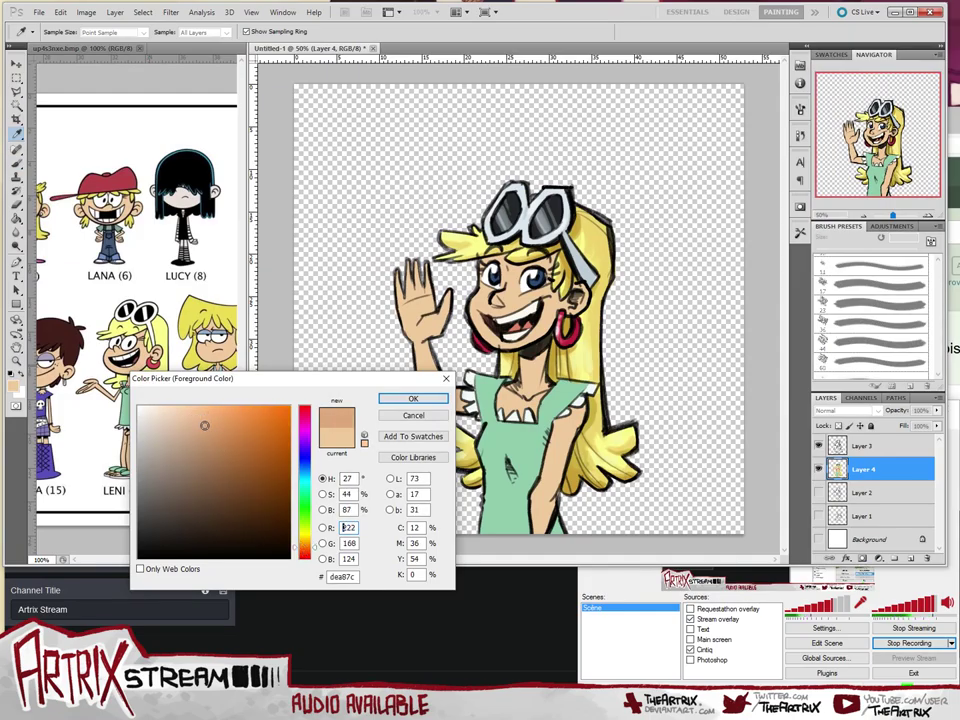
left_click(209, 430)
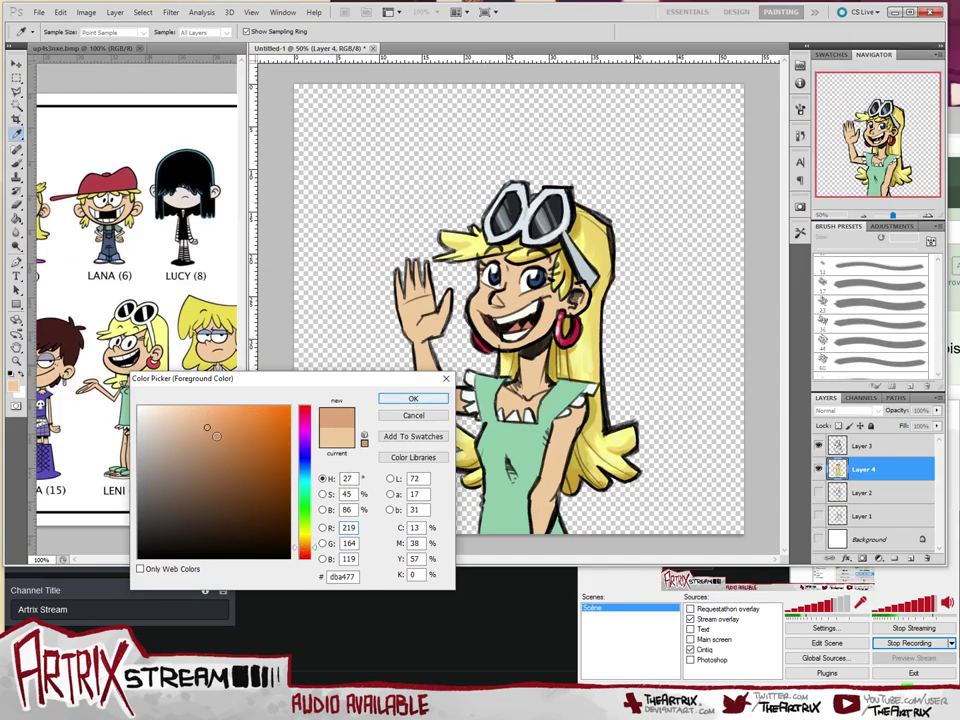
left_click(413, 398)
key("b")
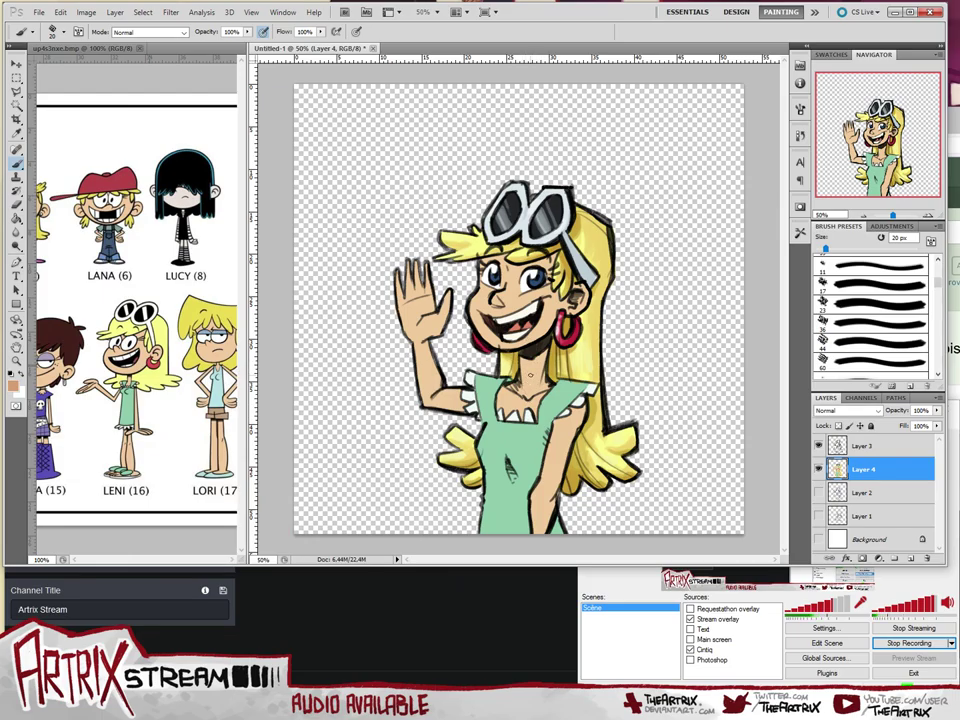
- Shade the neck with the tan at 40 px, and add finer shadows under the lowered arm's sleeve at 25 px
key("bracketright")
key("bracketright")
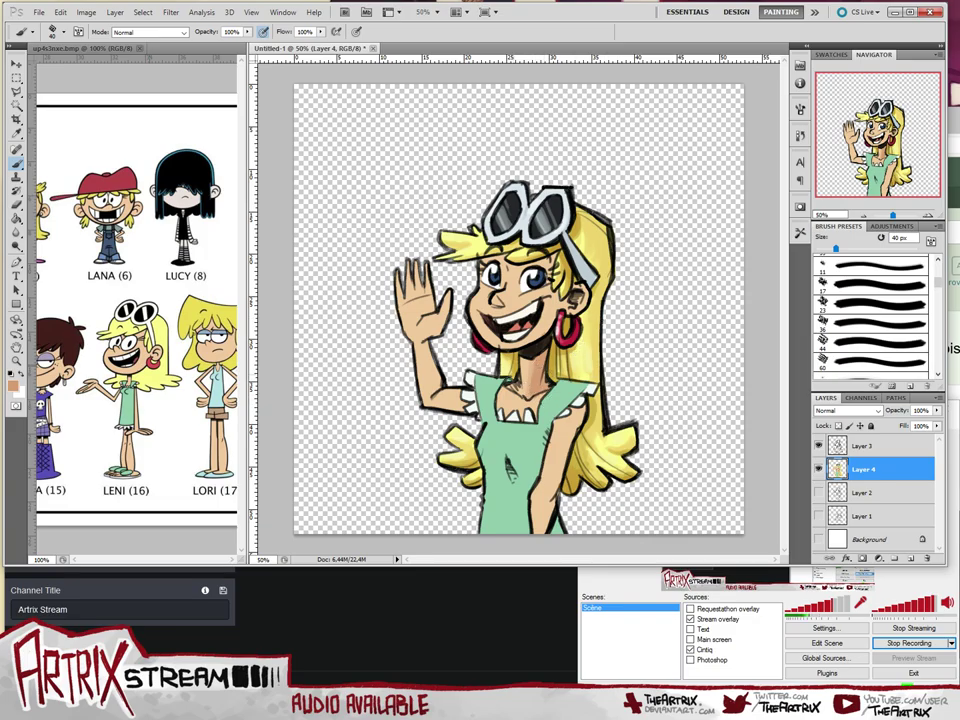
key("bracketleft")
key("bracketleft")
key("bracketleft")
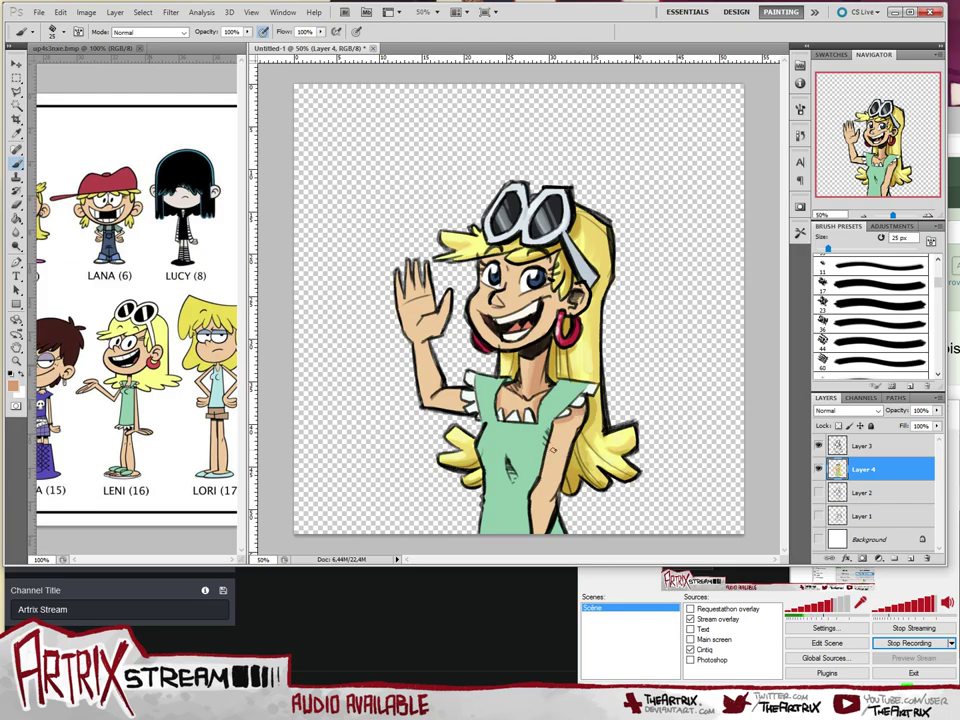
- Shade the lowered arm lengthwise at 35 px, undoing and retrying the strokes near its lower end
key("bracketright")
mouse_move(550, 497)
left_mouse_down()
mouse_move(565, 430)
mouse_move(566, 444)
left_mouse_up()
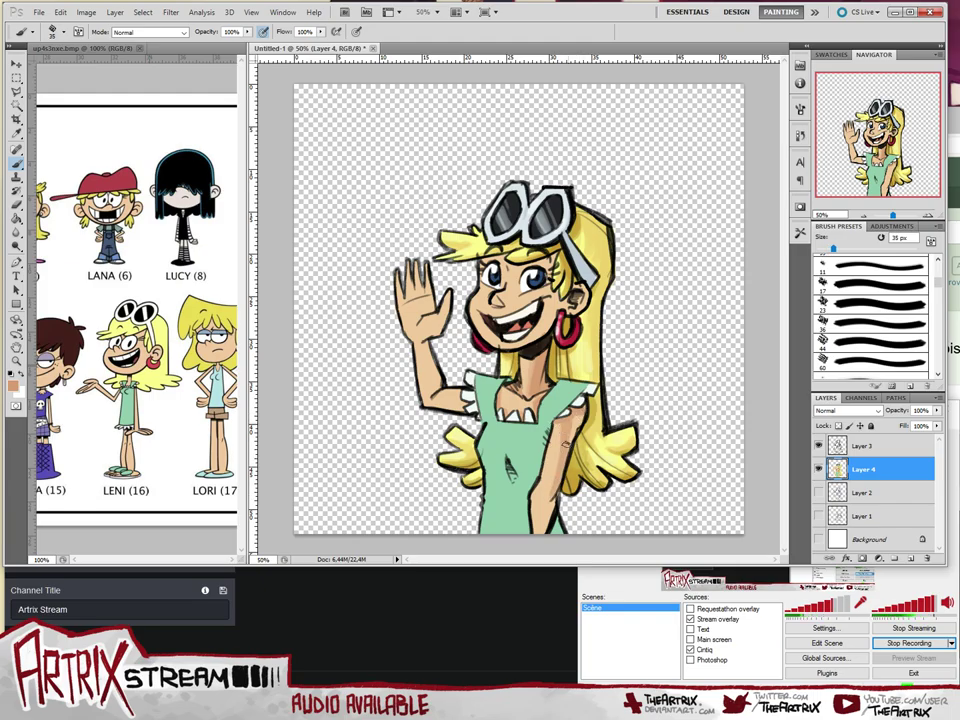
left_click_drag(550, 493, 566, 424)
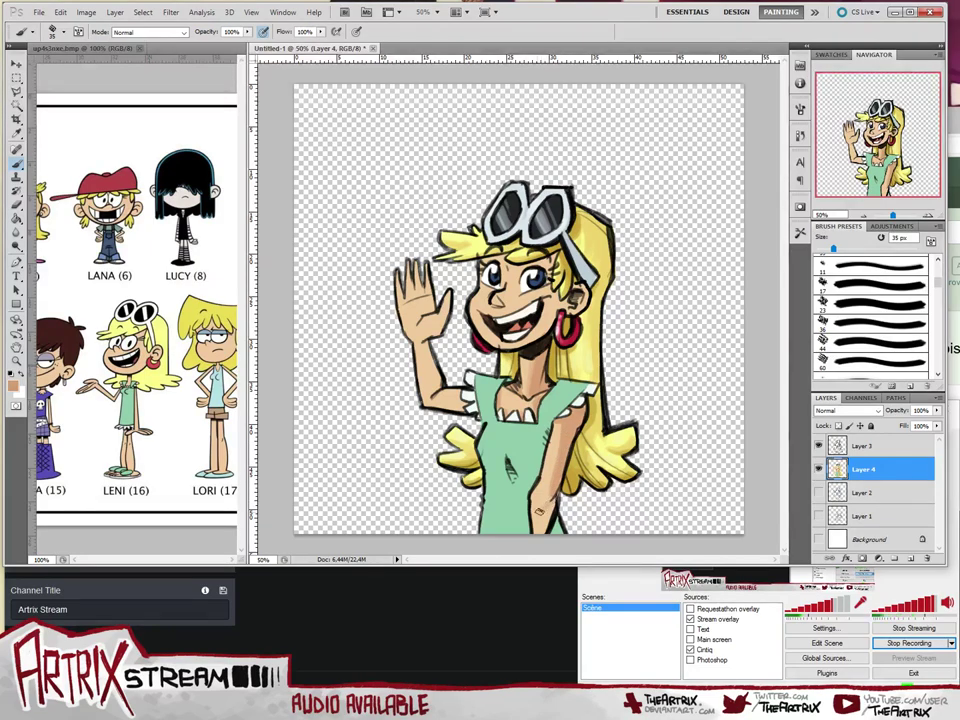
mouse_move(539, 511)
left_mouse_down()
mouse_move(553, 502)
mouse_move(538, 529)
left_mouse_up()
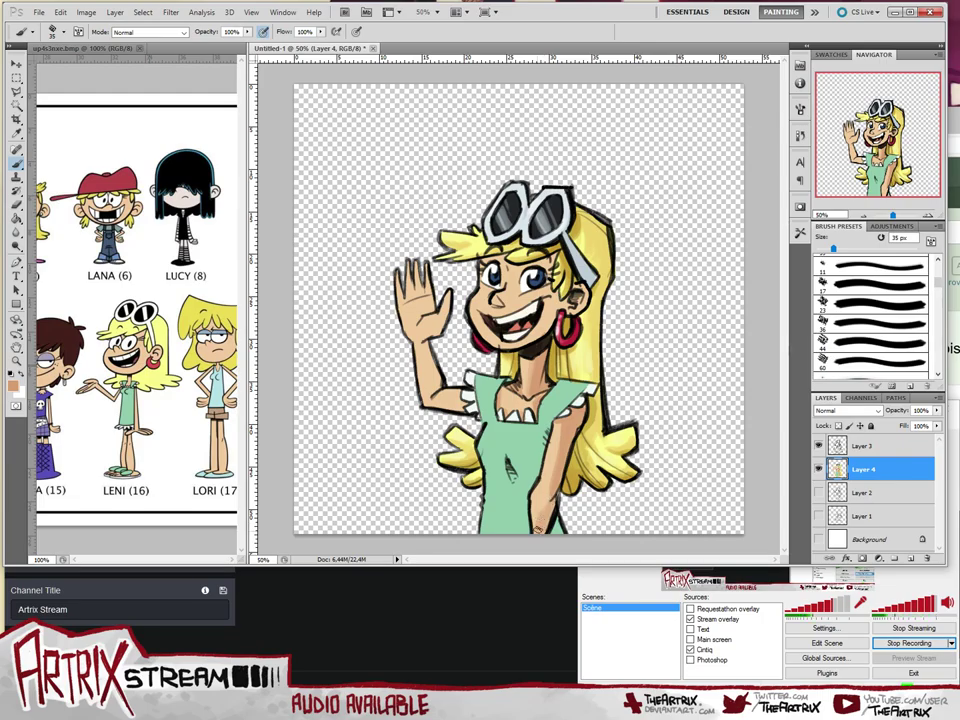
key("ctrl+z")
key("ctrl+z")
key("ctrl+z")
left_click_drag(538, 512, 553, 502)
key("ctrl+z")
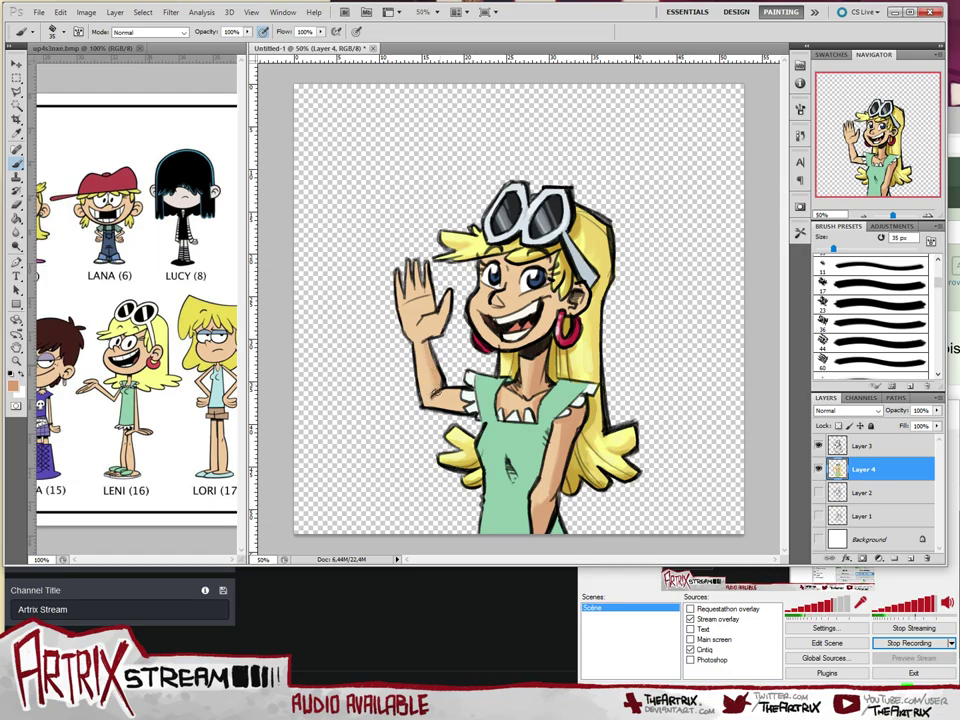
- Shade the raised arm, hand and face with the tan, and sample the lighter skin tone to refine the shading
left_click_drag(441, 396, 449, 398)
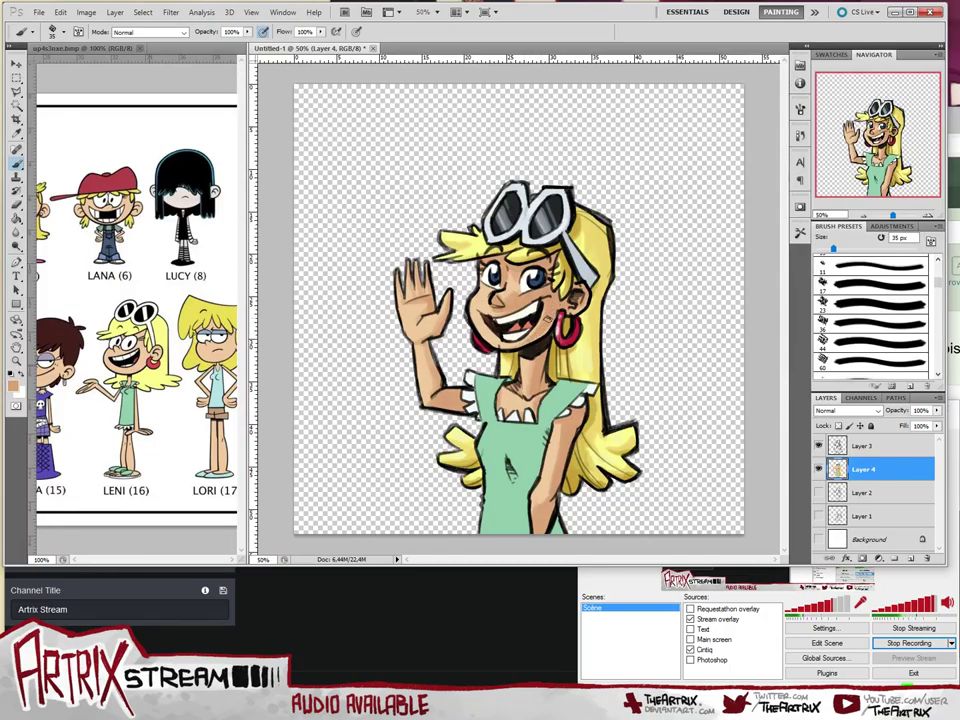
left_click(499, 313, "alt")
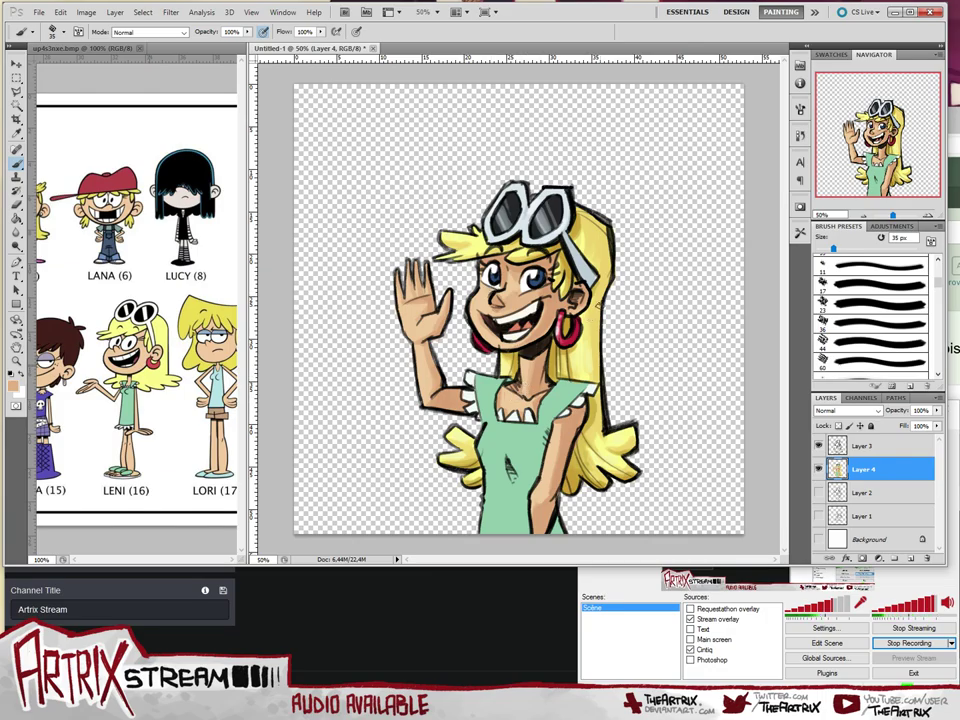
- Darken the off-white of the teeth to a beige grey of about #d8d3b7 and shade the teeth
key("x")
left_click(14, 384)
left_click_drag(150, 410, 158, 429)
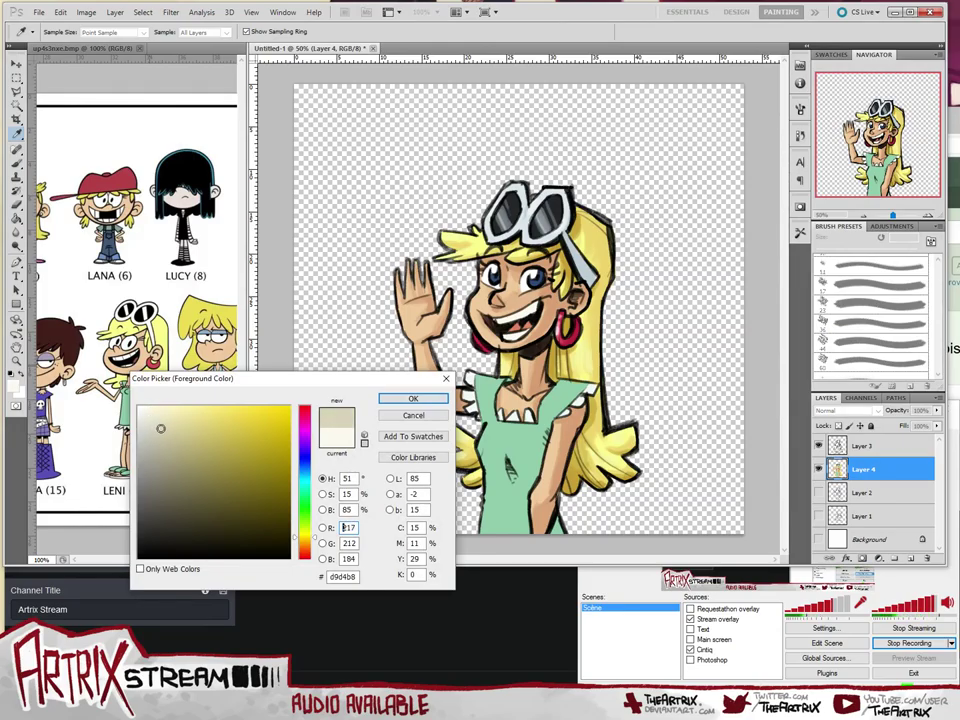
key("Return")
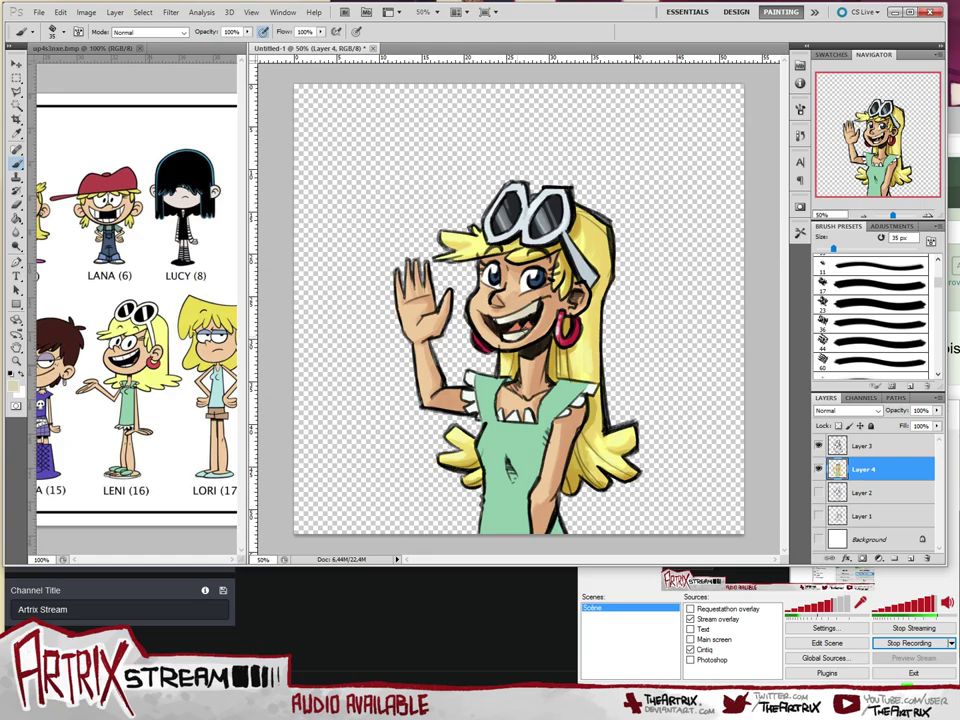
- Mix a darker khaki grey from the teeth shadow colour and deepen the shading on the teeth
left_click(12, 383)
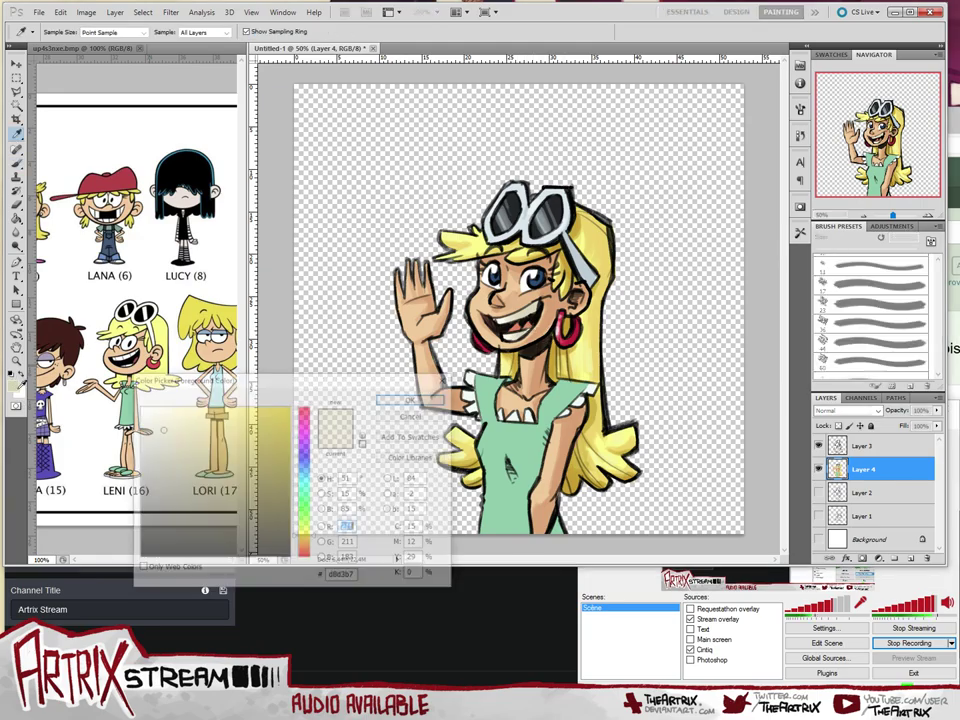
left_click_drag(161, 432, 162, 455)
left_click(413, 400)
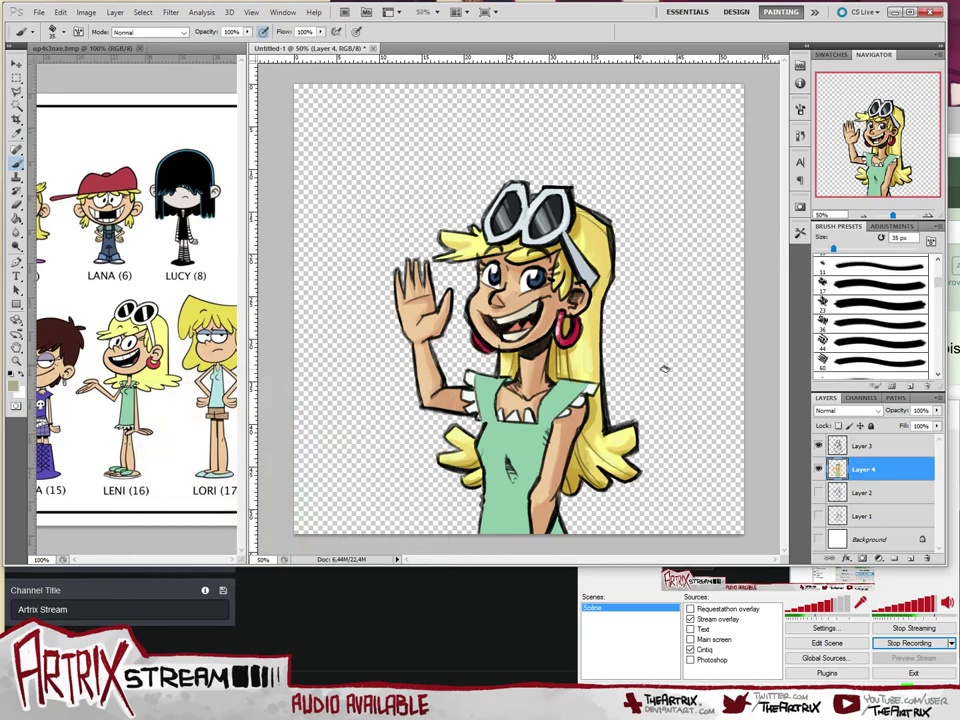
- Reduce the brush to 20 px, mix a darker brownish red, #bd6246, and shade the tongue
key("bracketleft")
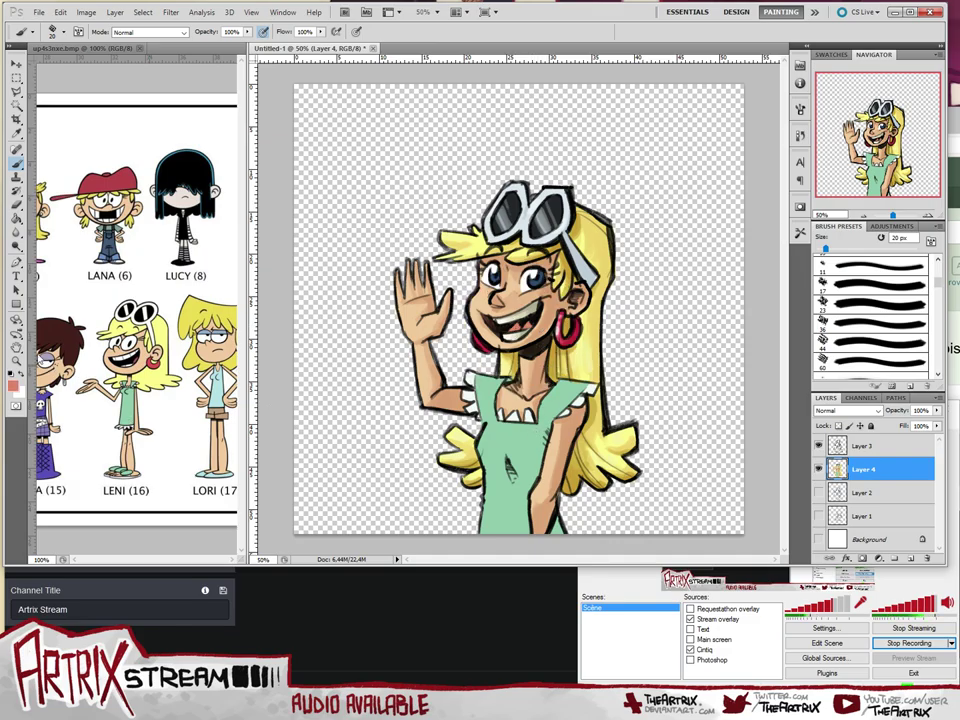
left_click(12, 383)
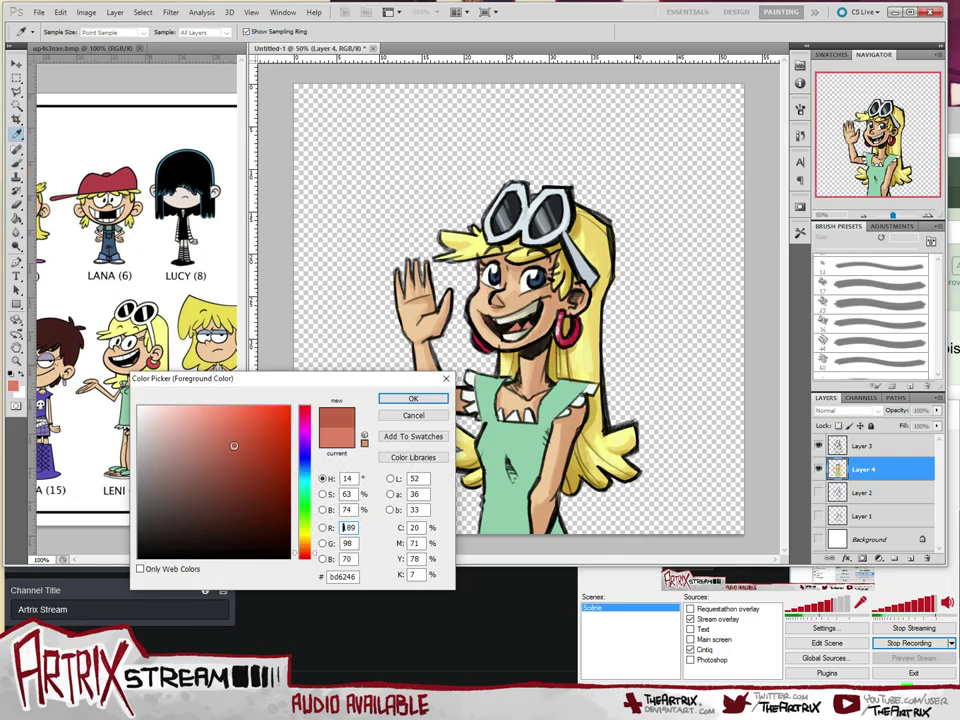
left_click(413, 398)
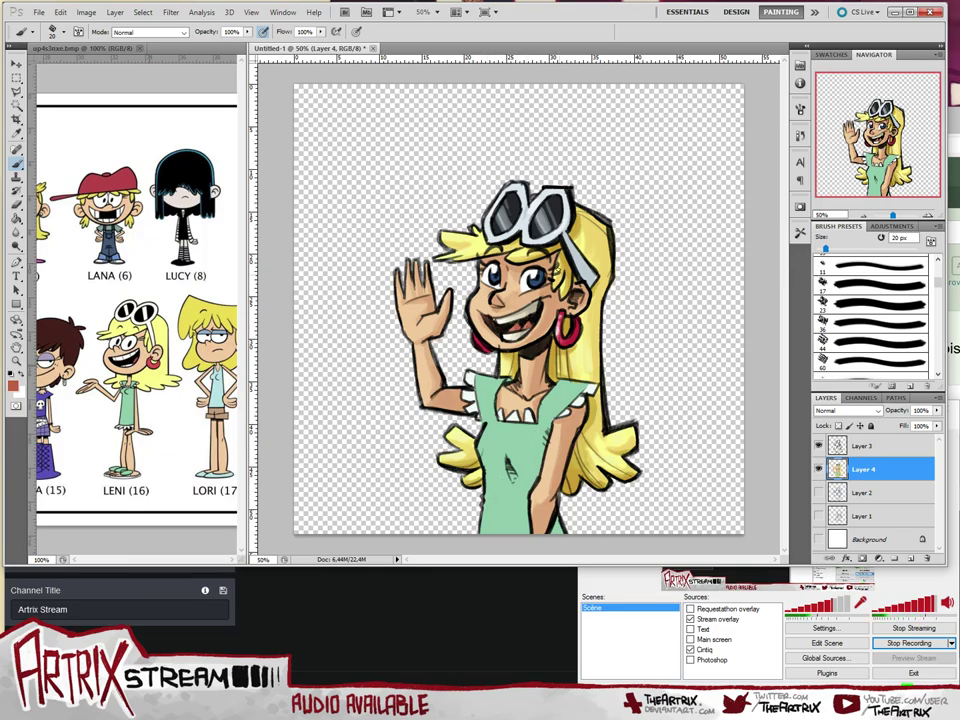
- Sample the iris blue, mix a darker navy, #1d3453, and shade the irises of both eyes
left_click(400, 213, "alt")
left_click(12, 383)
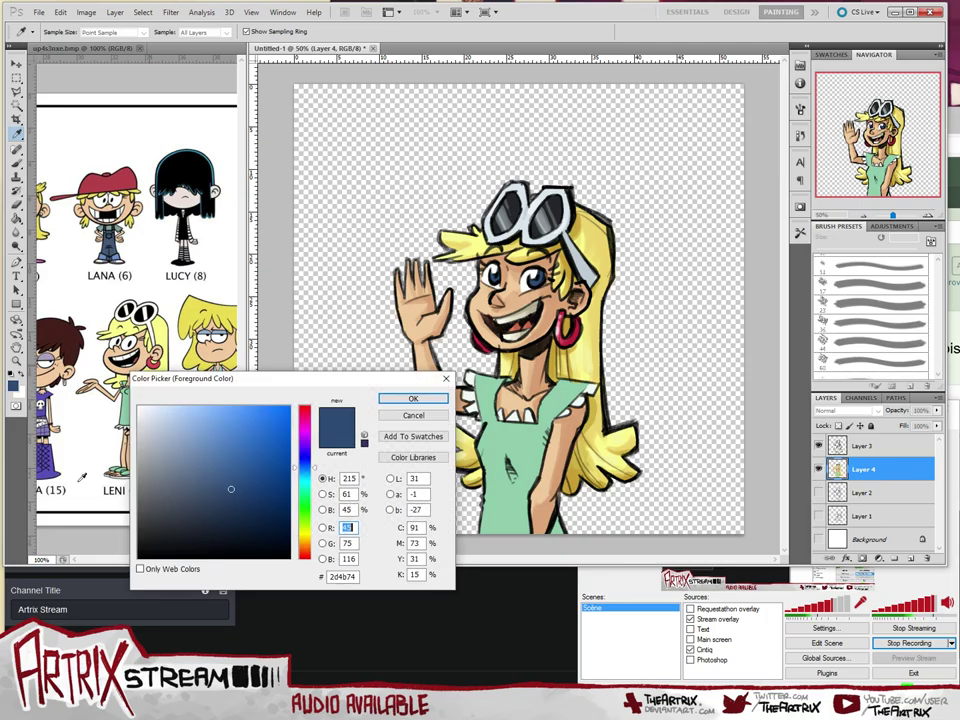
left_click_drag(231, 489, 238, 508)
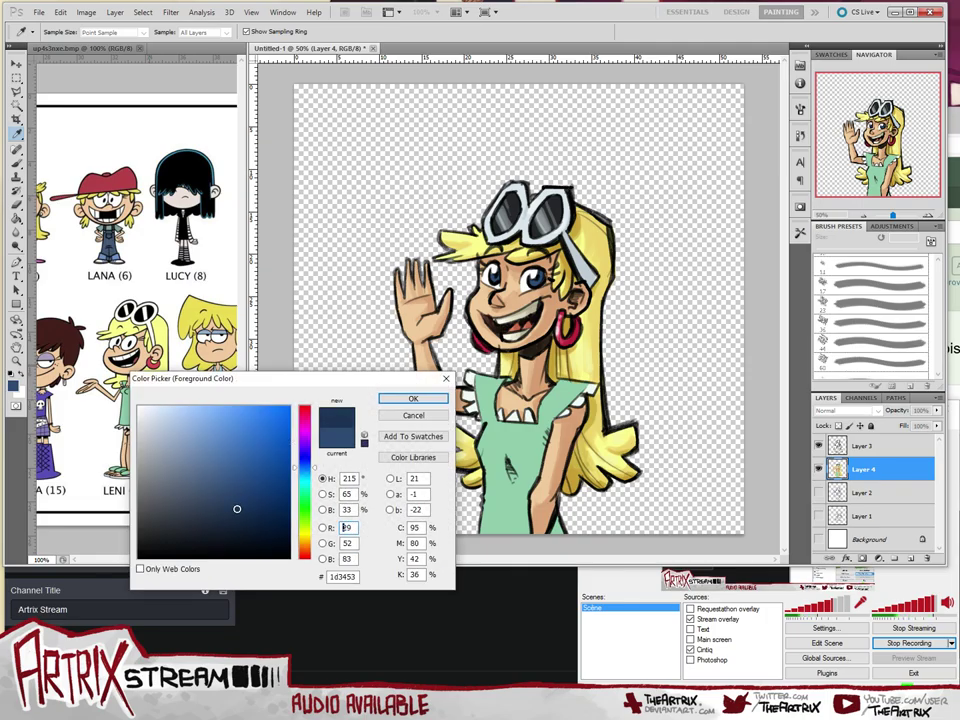
left_click(413, 400)
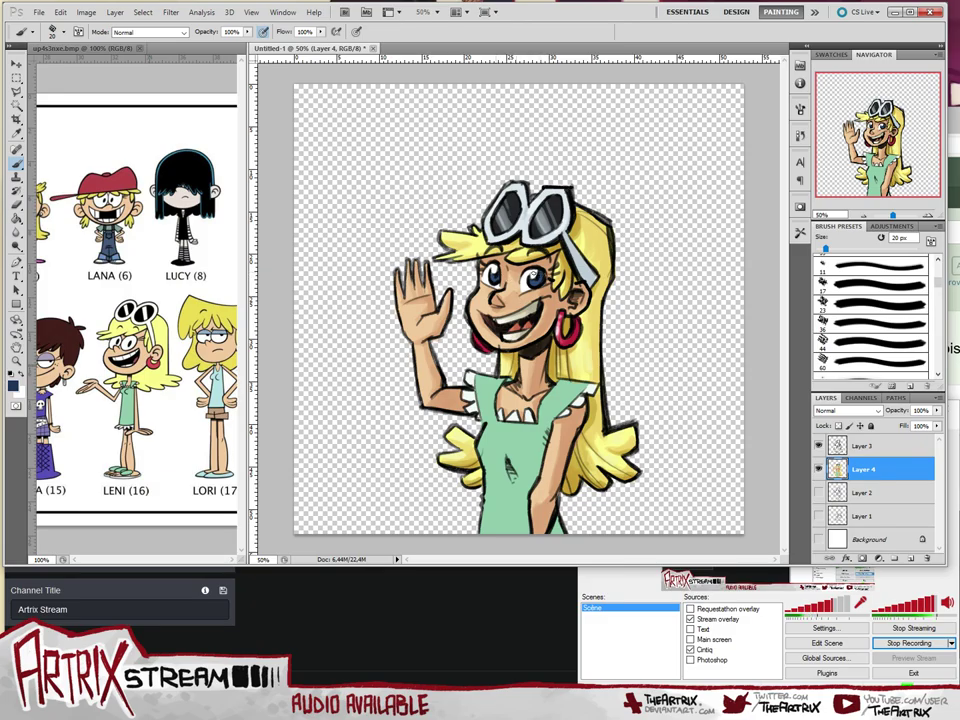
- Mix a lighter blue from #2d4b74 and highlight the irises of both eyes
left_click(13, 384)
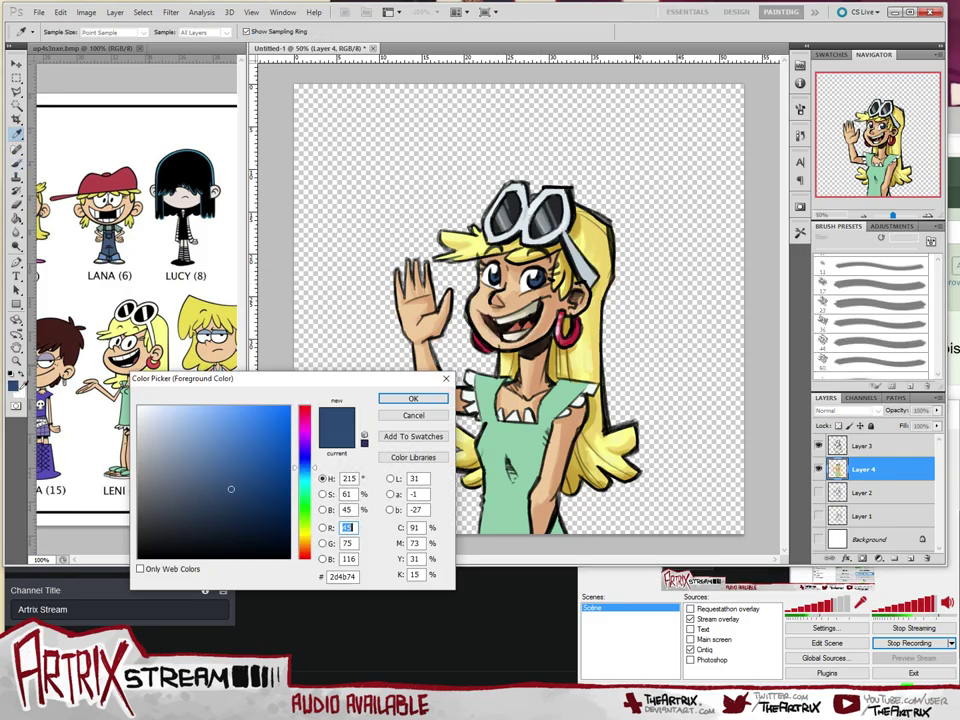
left_click(413, 398)
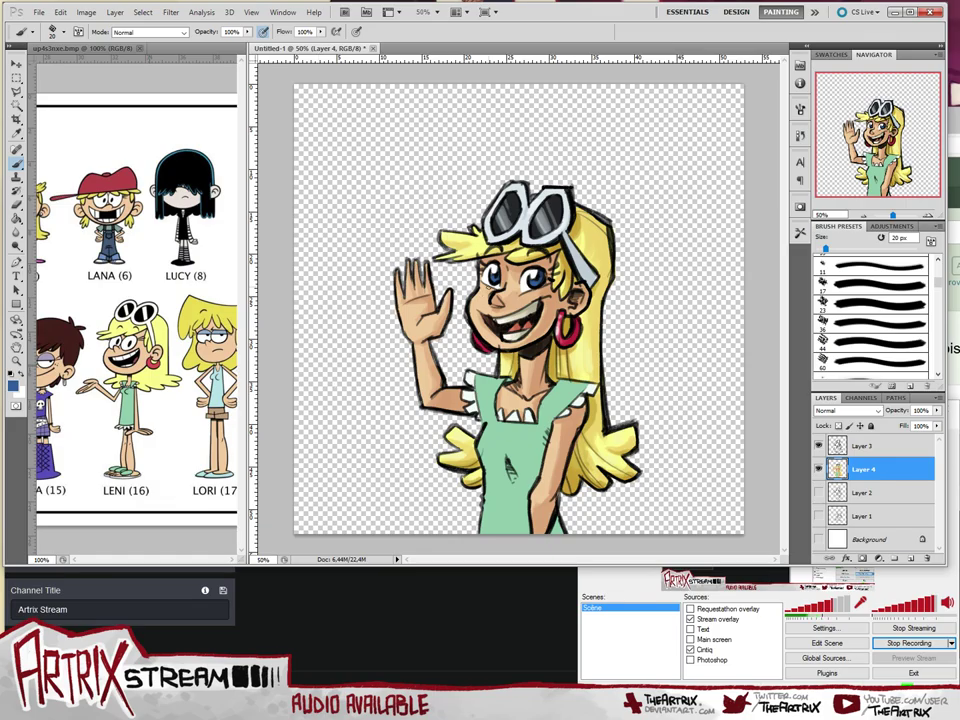
- Sample the skin tone, mix a darker orange-brown, and deepen the skin shading on the waving hand and arms, enlarging the brush to 40 px
left_click(497, 300, "alt")
left_click(14, 386)
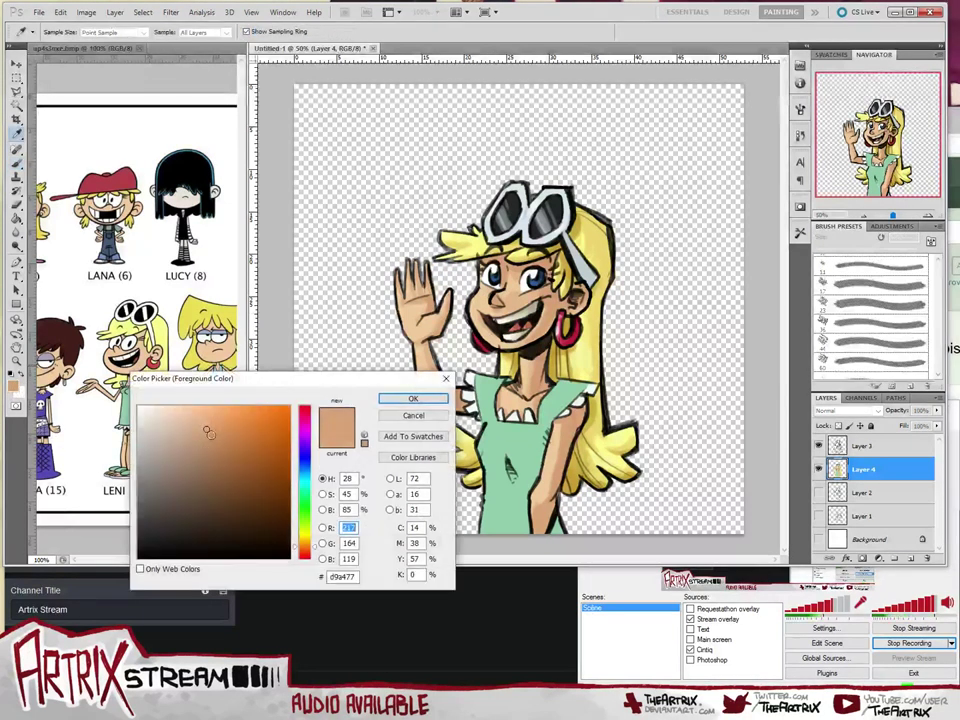
key("Return")
key("b")
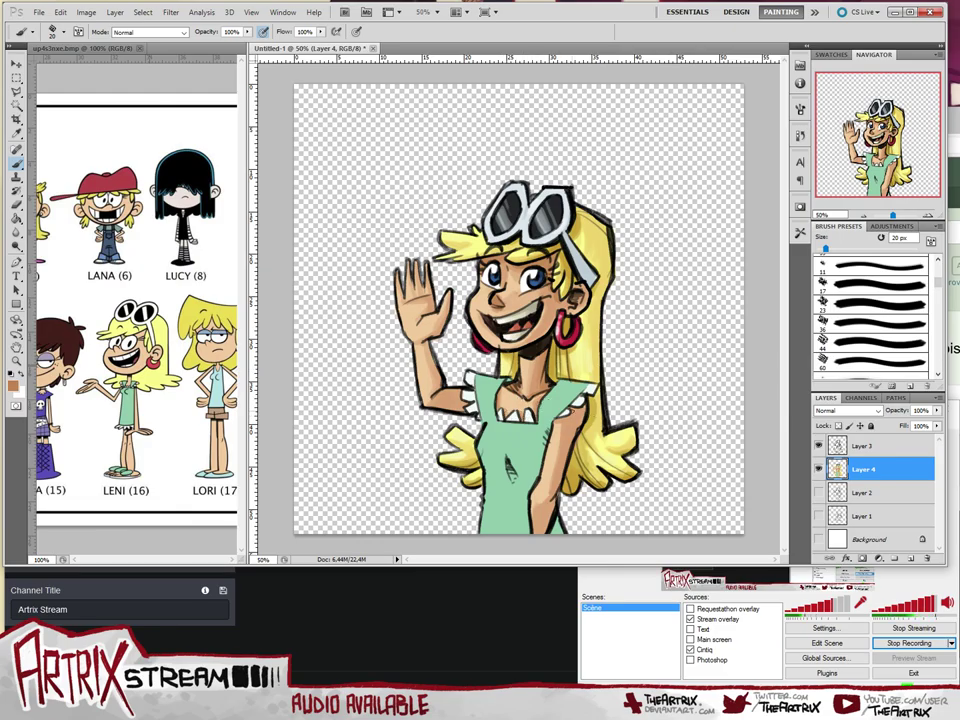
left_click_drag(416, 315, 437, 309)
key("bracketright")
key("bracketright")
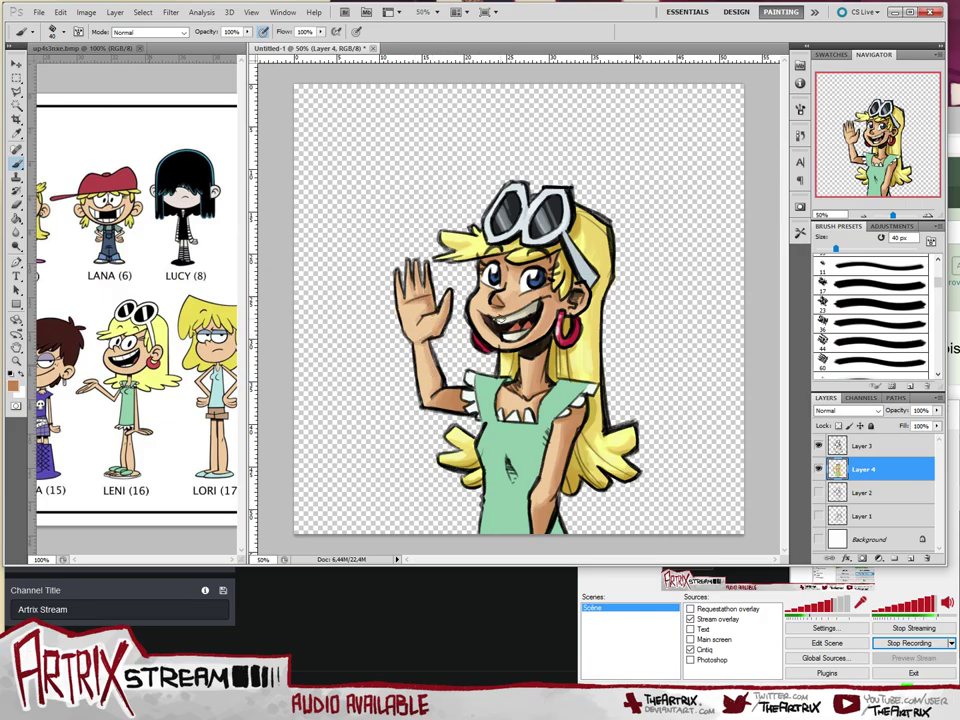
- Switch to the Picarto dashboard in Firefox, send the chat message "'sup", and return to the Photoshop drawing
left_click(420, 618)
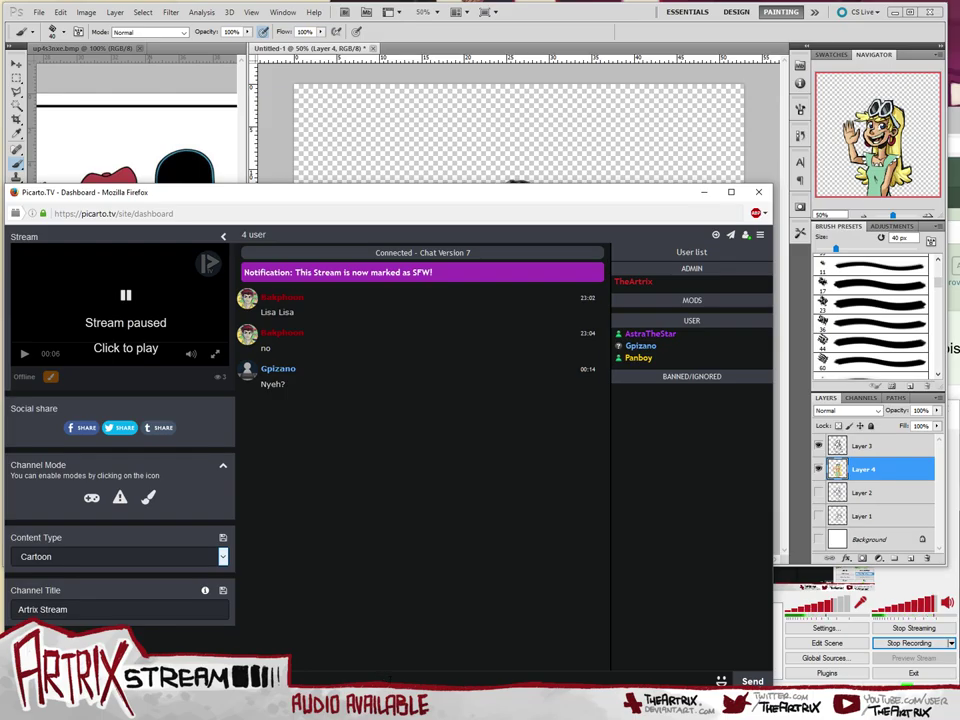
type("h")
key("Return")
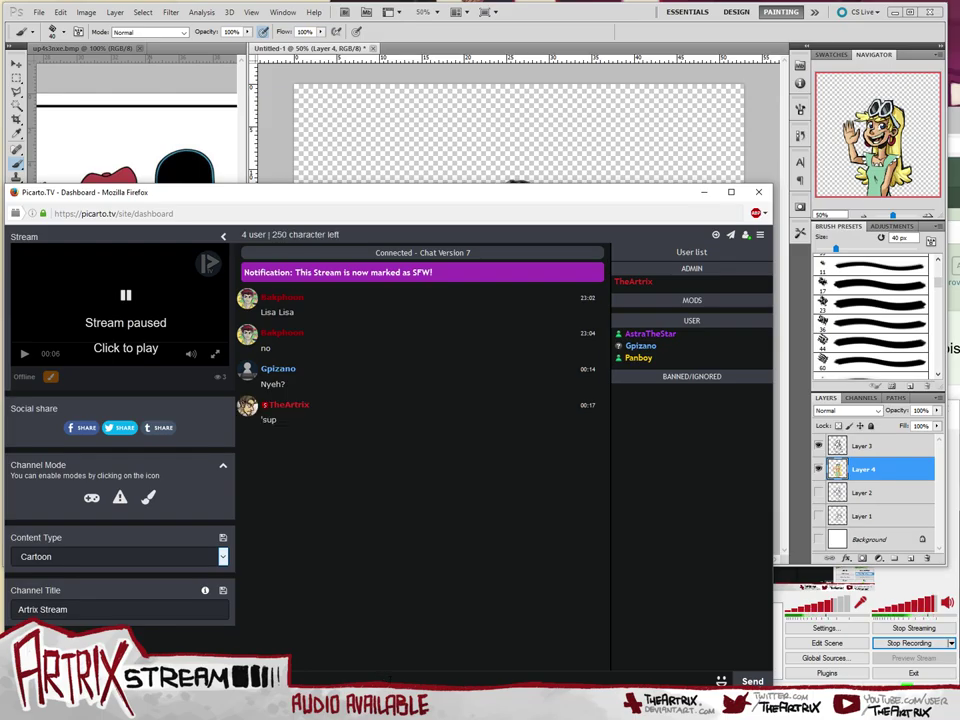
left_click(543, 23)
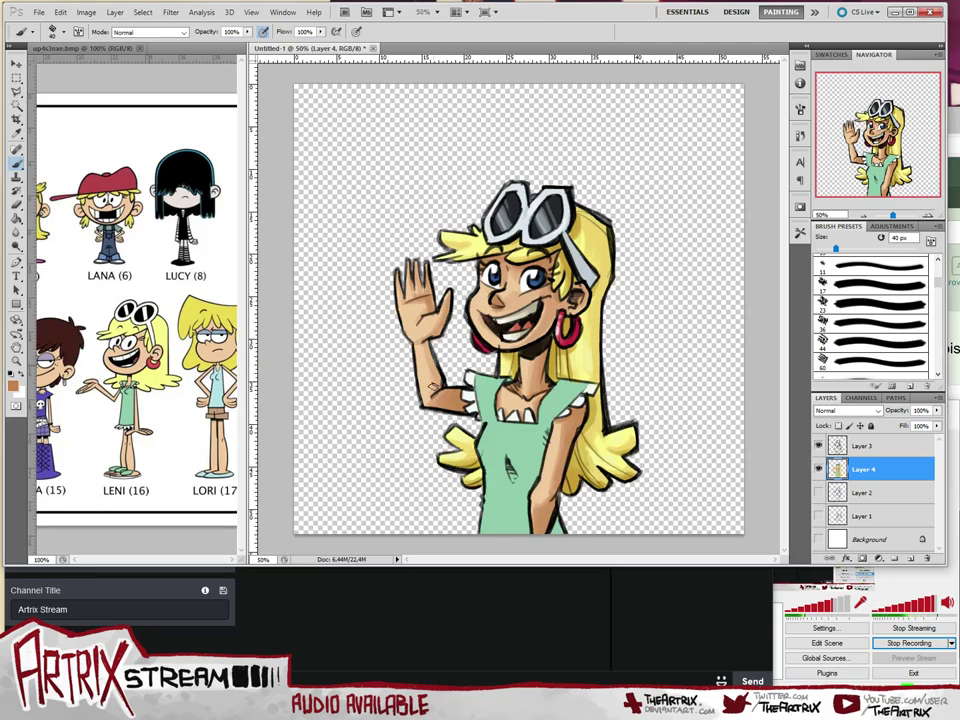
- Reduce the brush to 20 px and touch up the arm and face with light skin tones sampled from the drawing
key("bracketleft")
key("bracketleft")
key("bracketleft")
key("bracketleft")
left_click(414, 354, "alt")
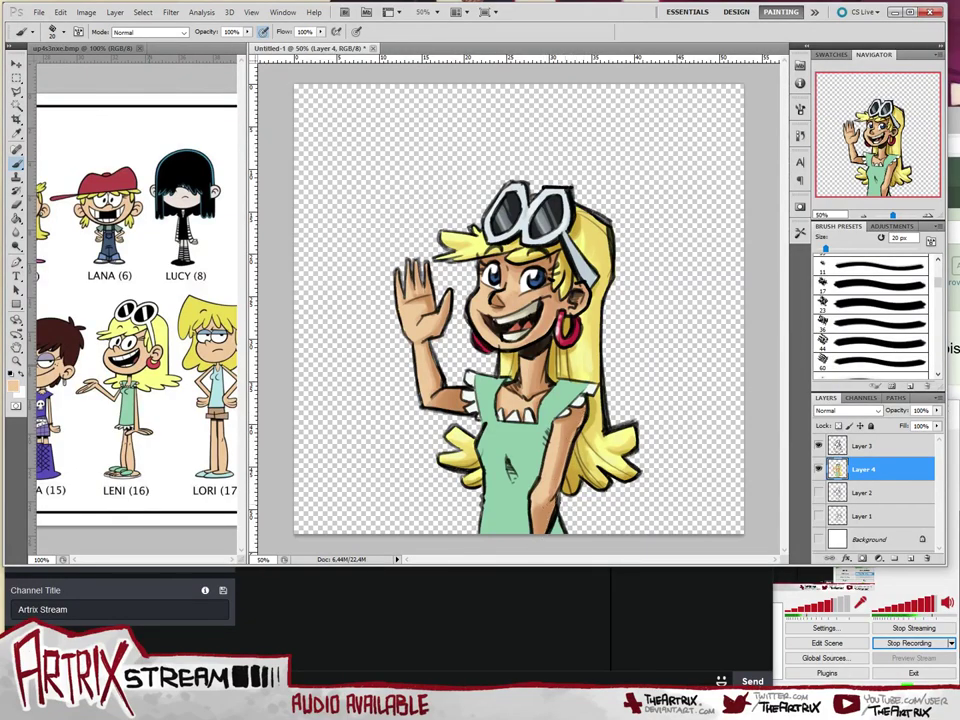
left_click(583, 348, "alt")
left_click(518, 281, "alt")
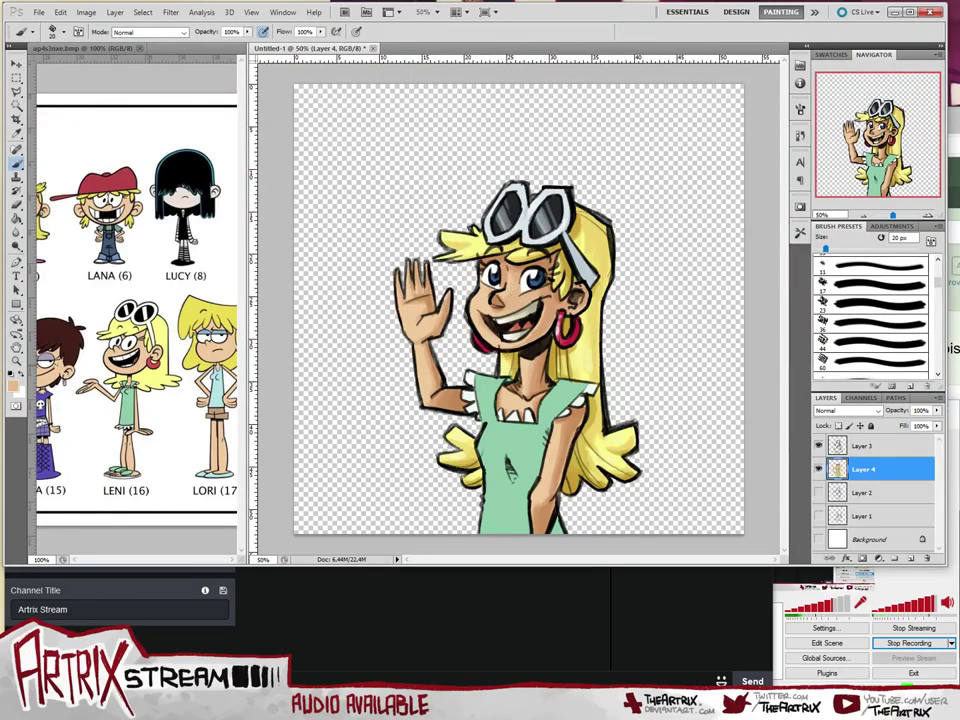
- Sample the light skin tone, mix a paler, yellower peach of about #f3d8a9, and add highlights to the skin
left_click(566, 276, "alt")
left_click(541, 385, "alt")
left_click(13, 385)
left_click_drag(304, 545, 304, 543)
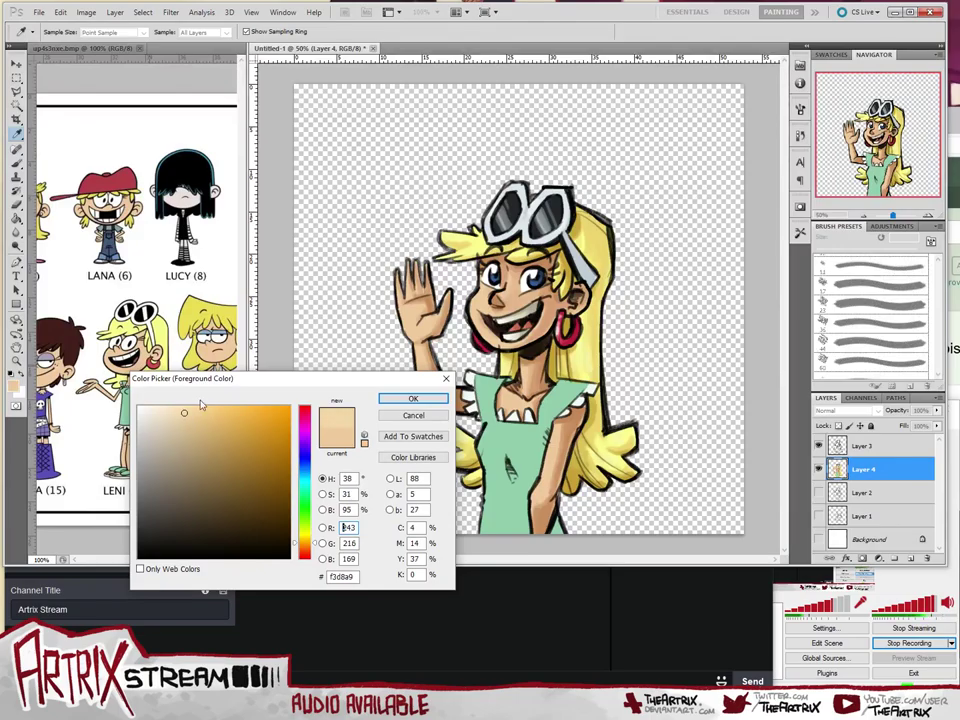
left_click(412, 398)
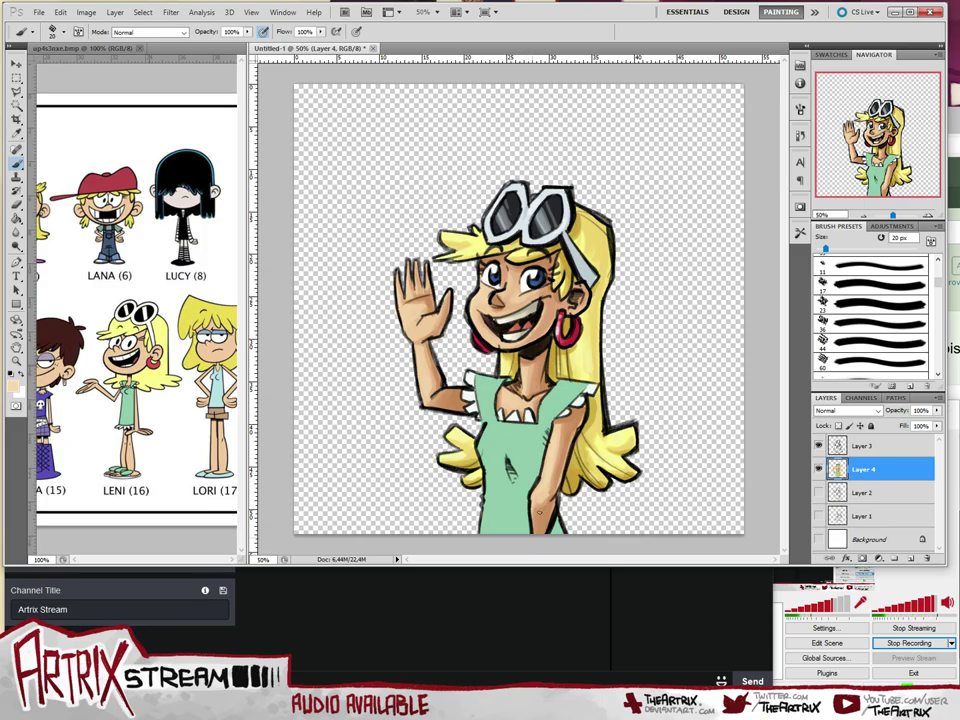
- Mix a light grey, #d2d2d2, from white, shade the white ruffles of the dress, and adjust the grey again
left_click(13, 384)
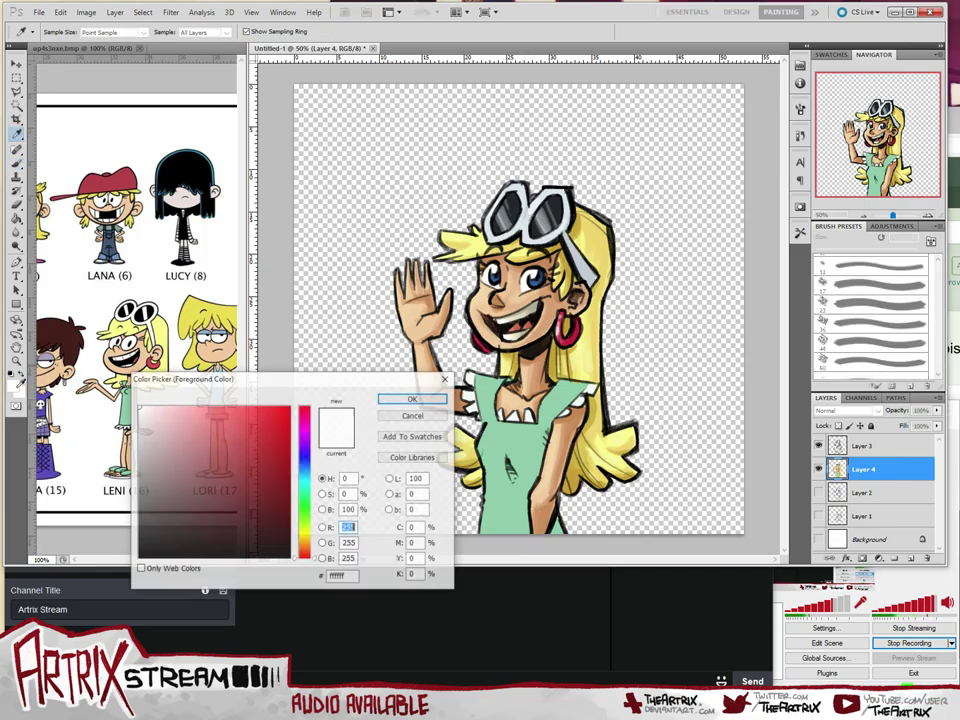
left_click_drag(144, 424, 138, 433)
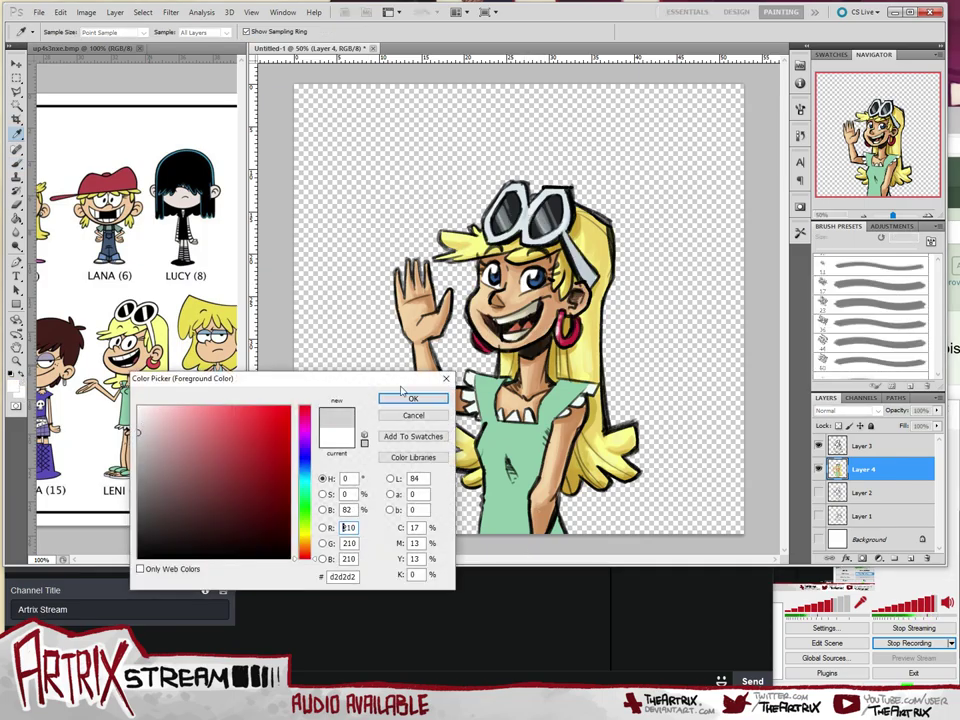
left_click(405, 397)
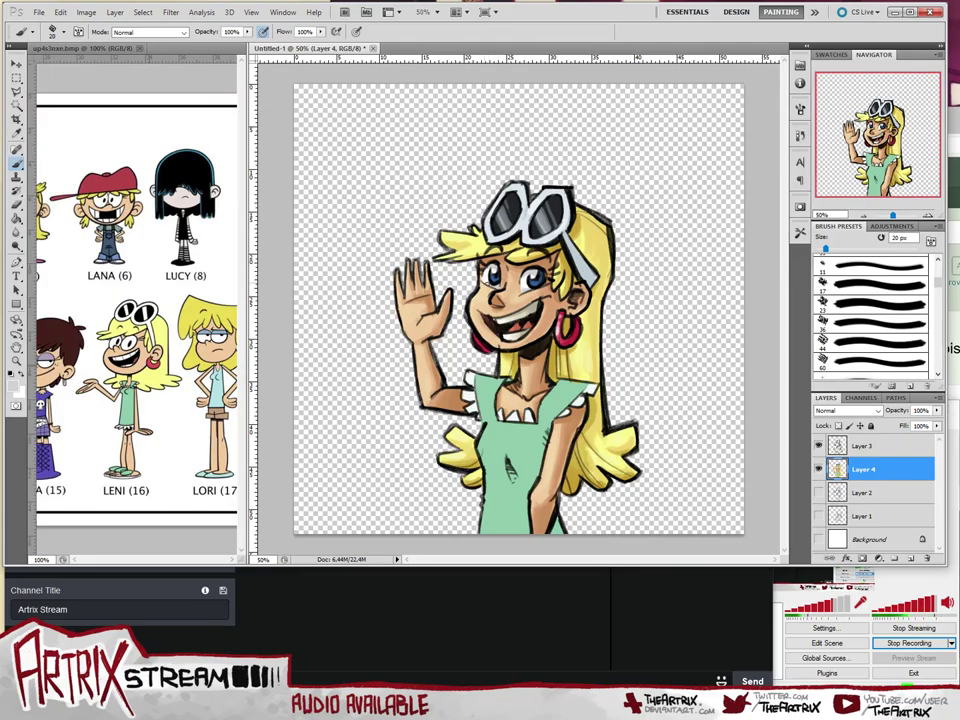
left_click(13, 383)
left_click(413, 398)
- Shade the neck beneath the chin, mix a darker brown, #8d5f37, and deepen the shadows on the skin
left_click(432, 170, "alt")
left_click_drag(549, 346, 522, 360)
left_click(15, 390)
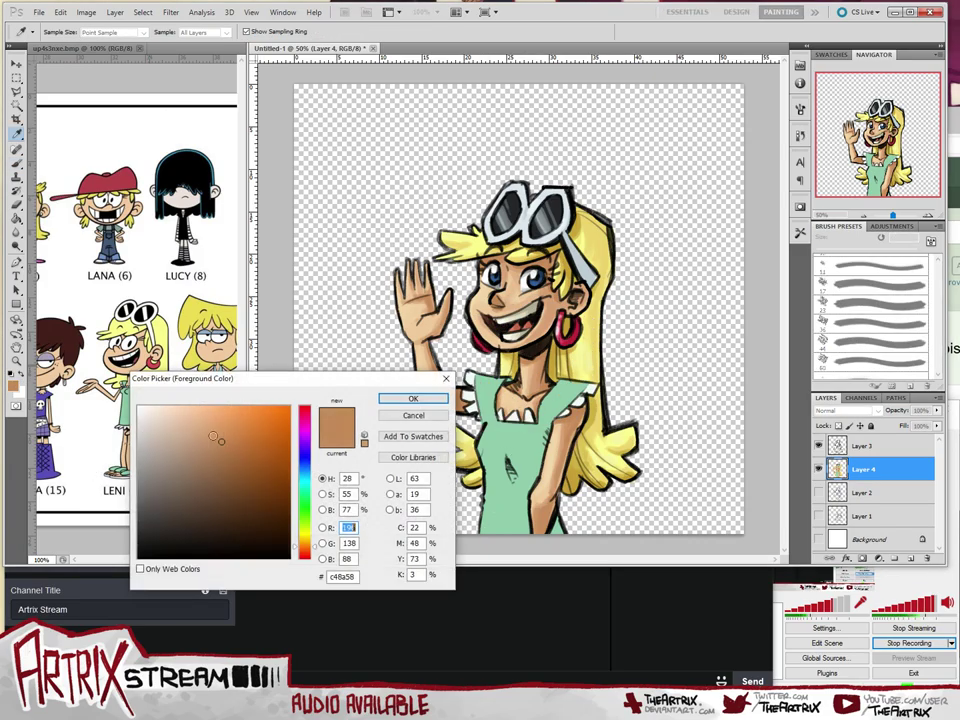
left_click_drag(225, 454, 231, 474)
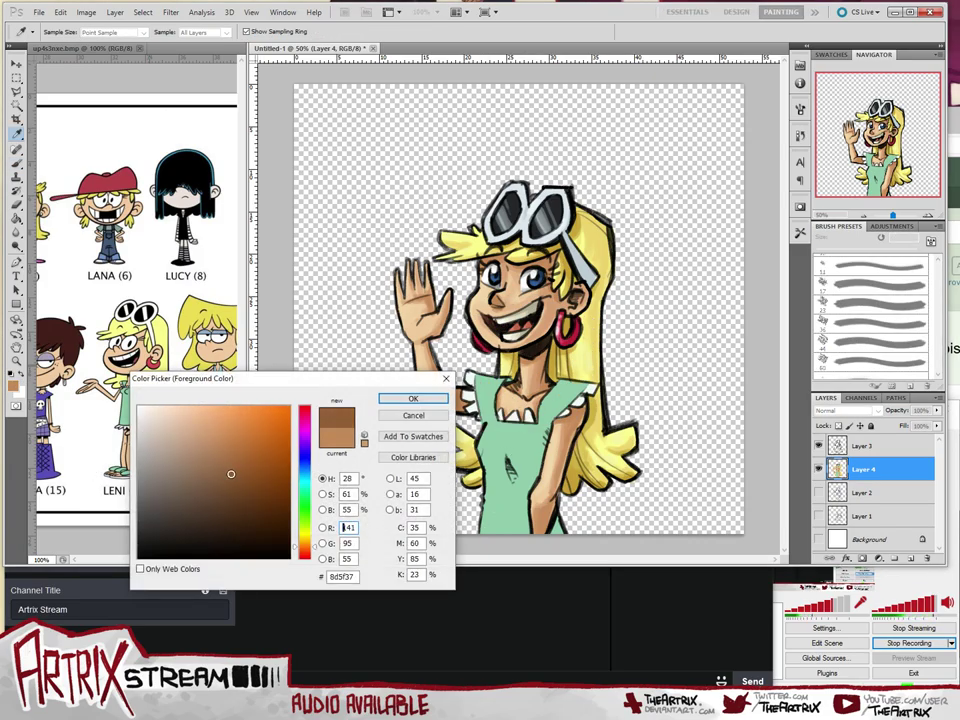
left_click(413, 398)
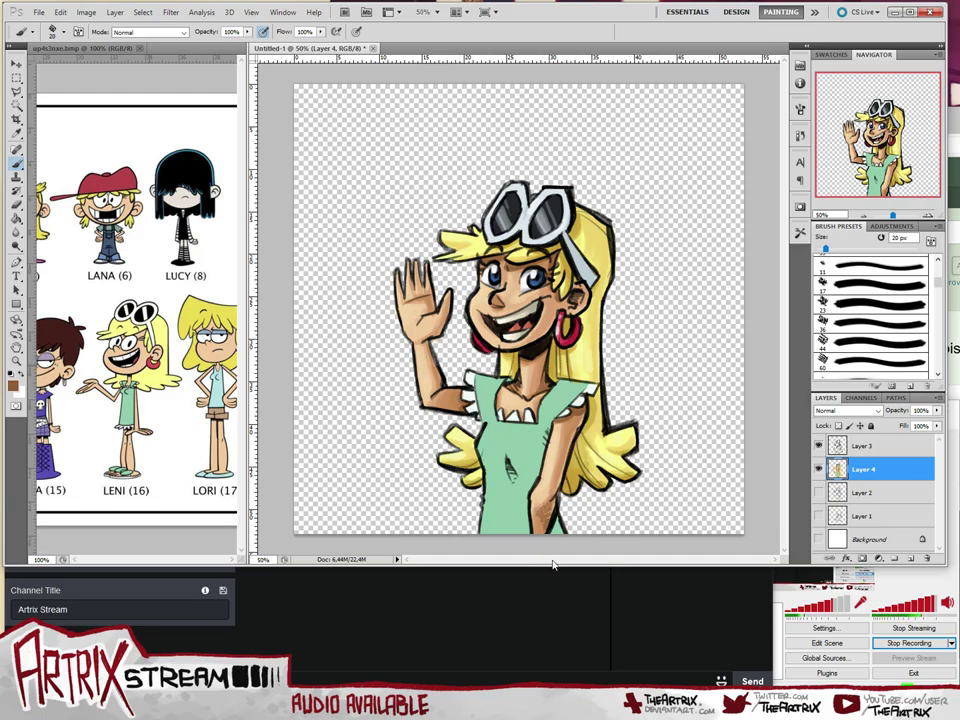
- Enlarge the brush to 45 px, sample the dress green, and mix a darker, yellower shadow green, #6eb07d
key("bracketright")
key("bracketright")
key("bracketright")
left_click(508, 493, "alt")
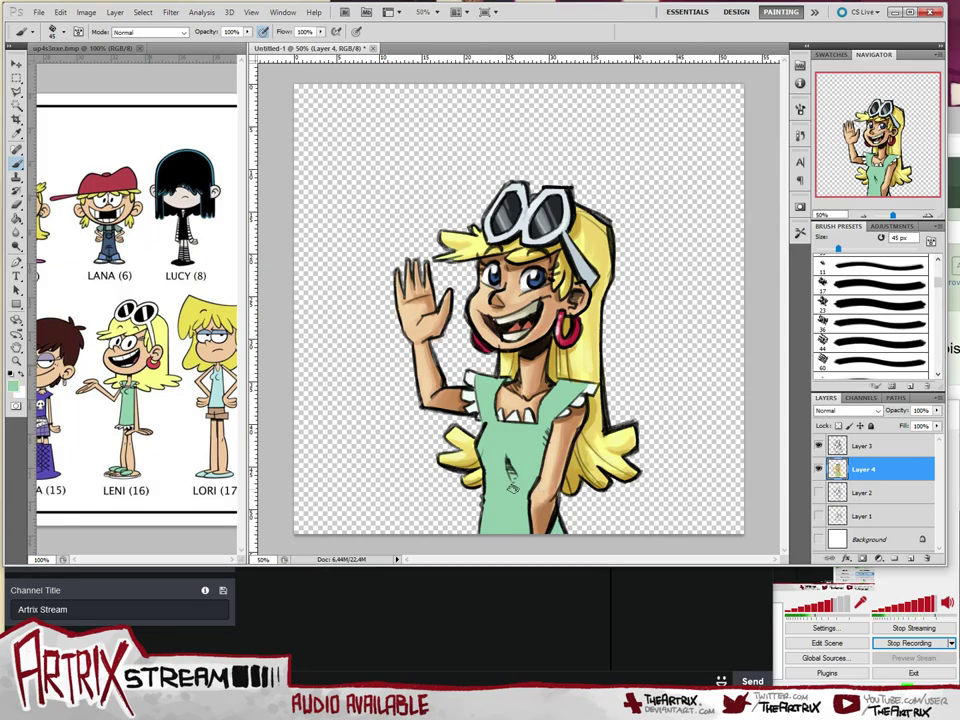
left_click(13, 386)
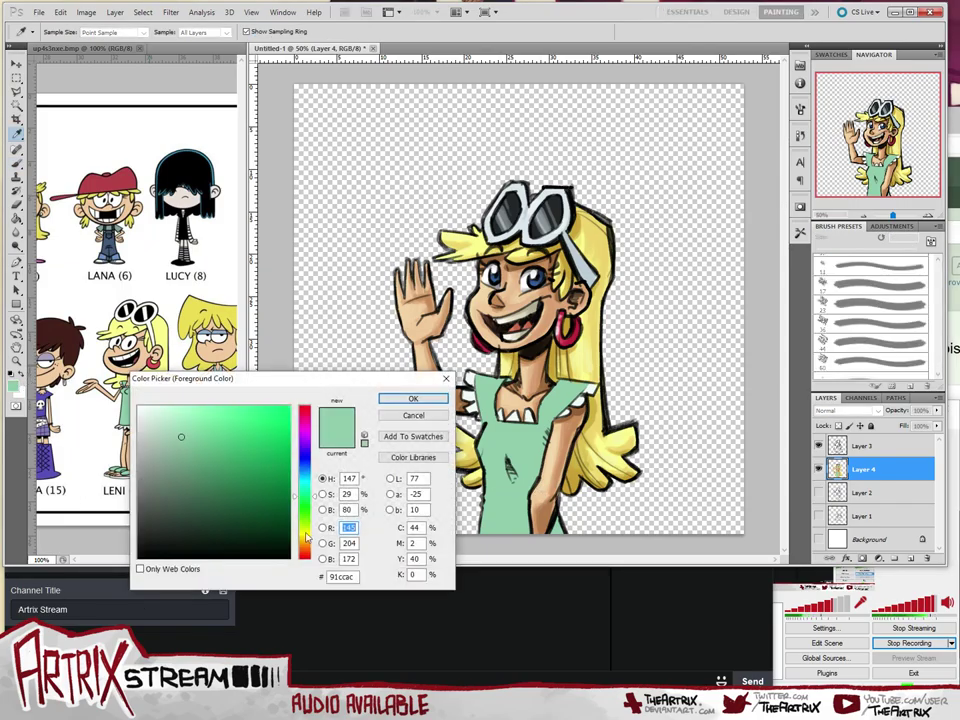
left_click_drag(308, 497, 308, 502)
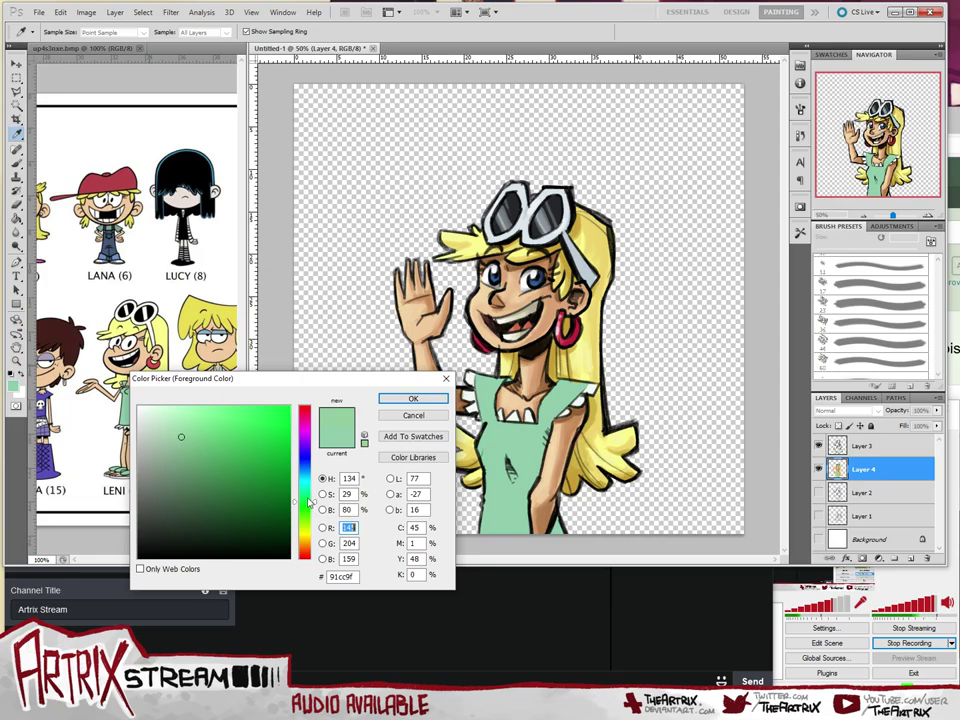
left_click(182, 440)
left_click_drag(182, 440, 195, 454)
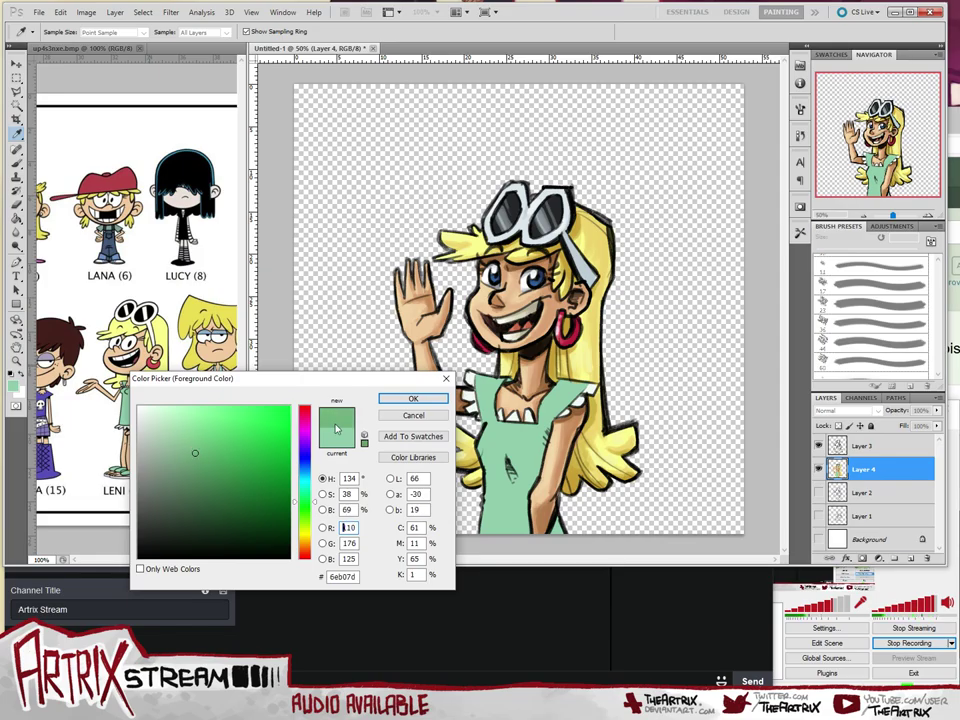
left_click(411, 399)
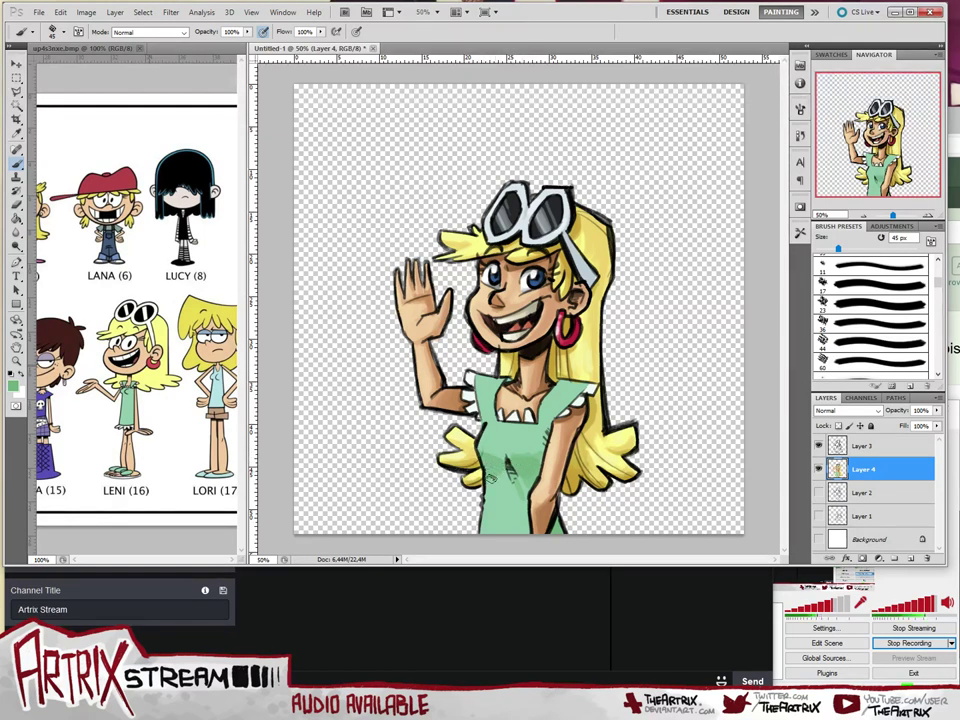
- Undo the trial shading across the waist and shade the folds along the side and skirt of the dress
left_click_drag(489, 486, 509, 488)
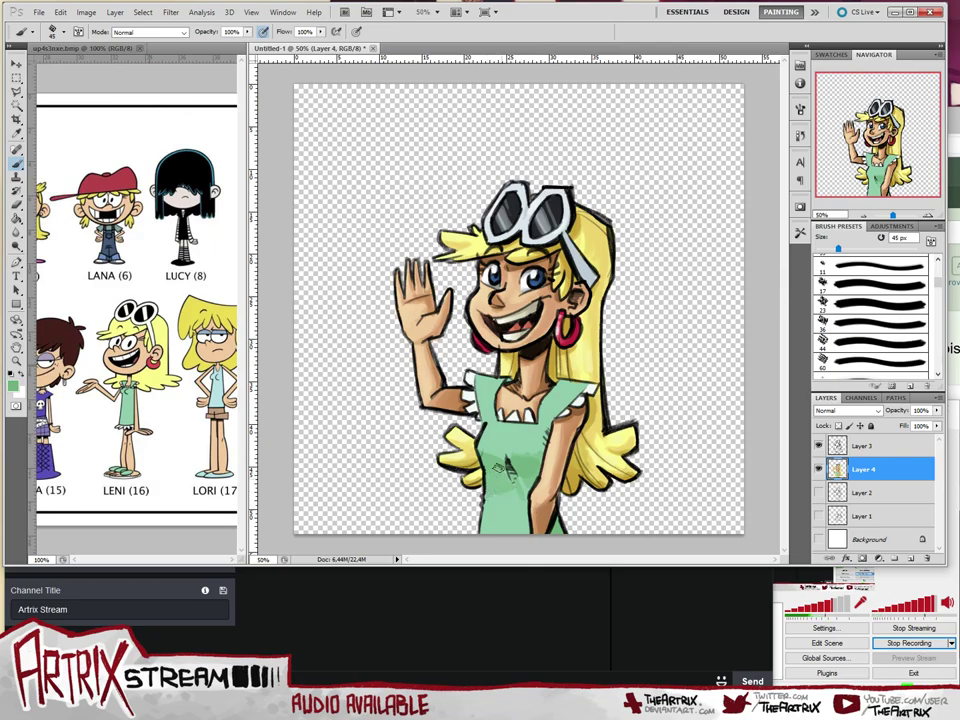
key("ctrl+z")
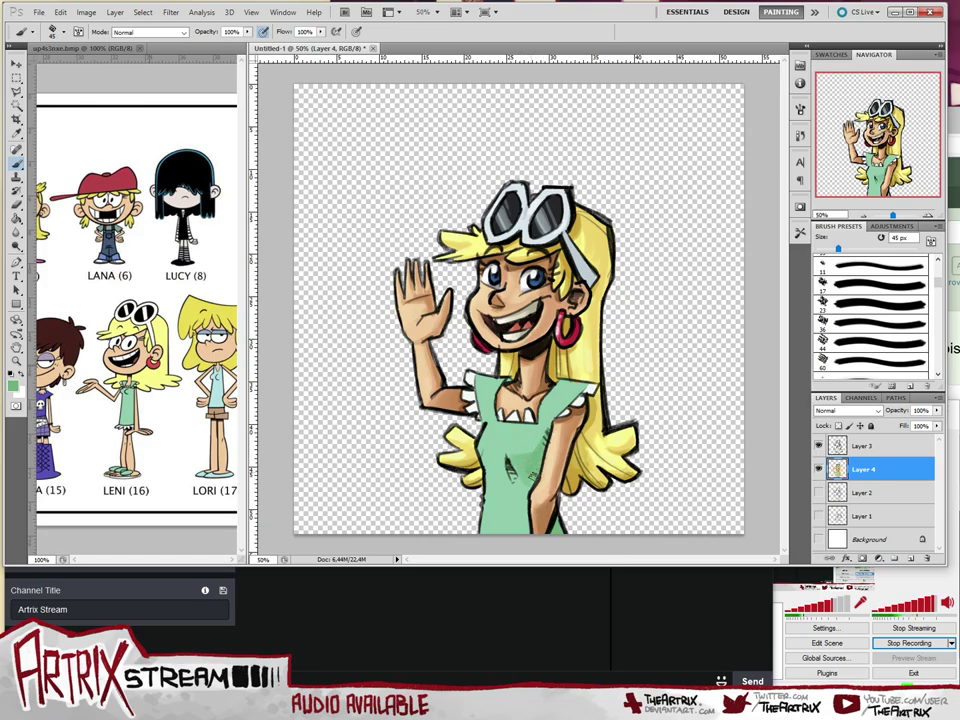
left_click_drag(511, 465, 522, 508)
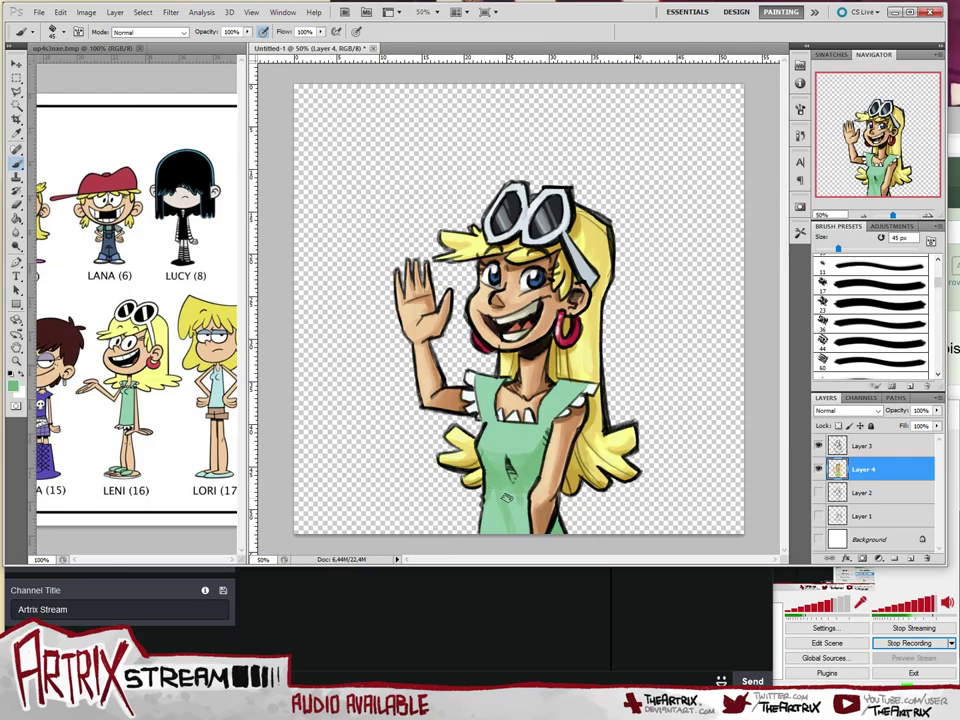
left_click(513, 496, "alt")
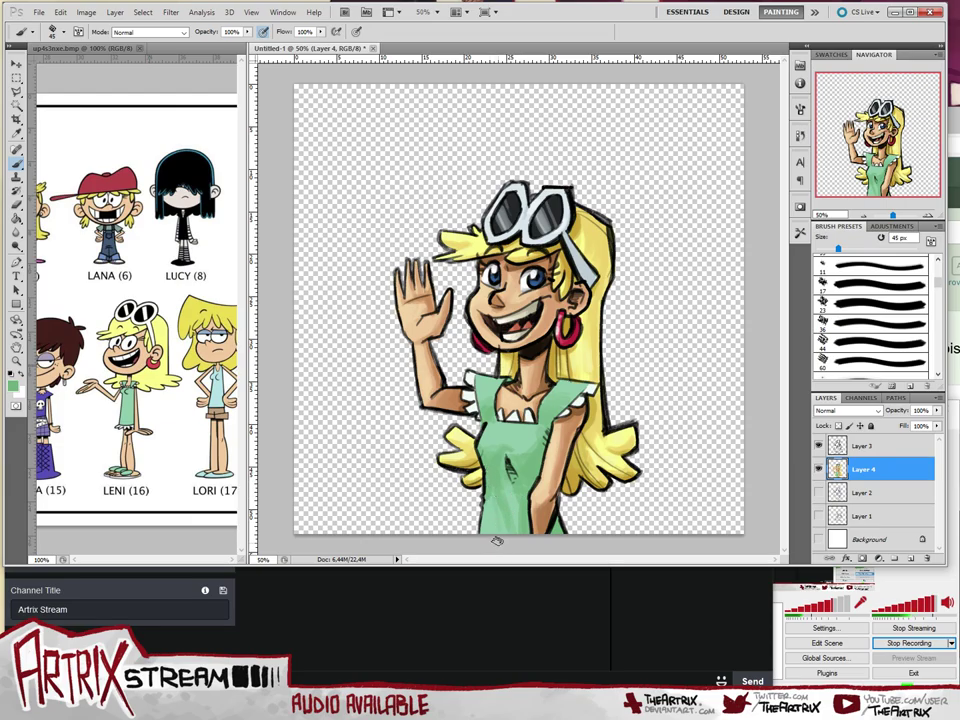
left_click_drag(494, 497, 503, 536)
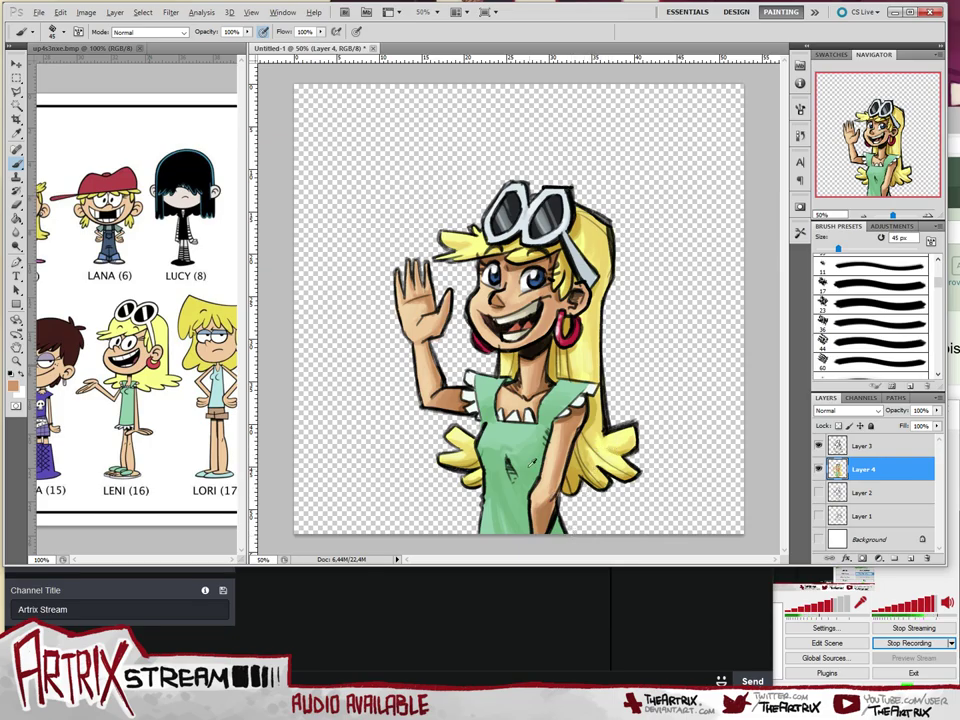
- Mix a deeper green, #4c855b, from the dress shadow and darken the folds on the dress, undoing unwanted strokes
left_click(521, 526, "alt")
left_click(13, 387)
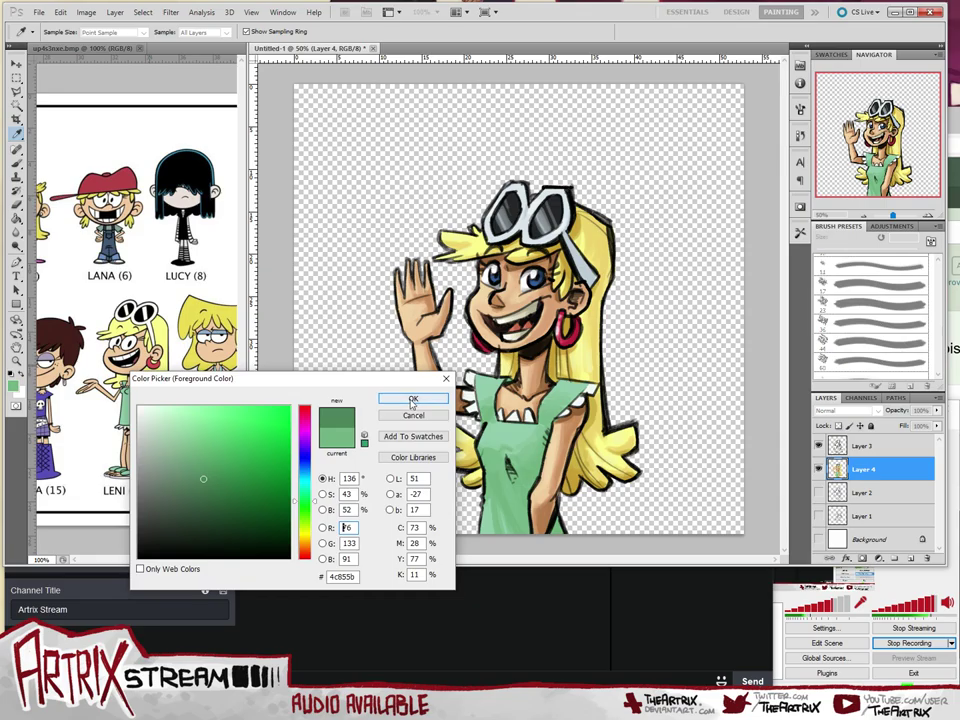
left_click(410, 397)
key("b")
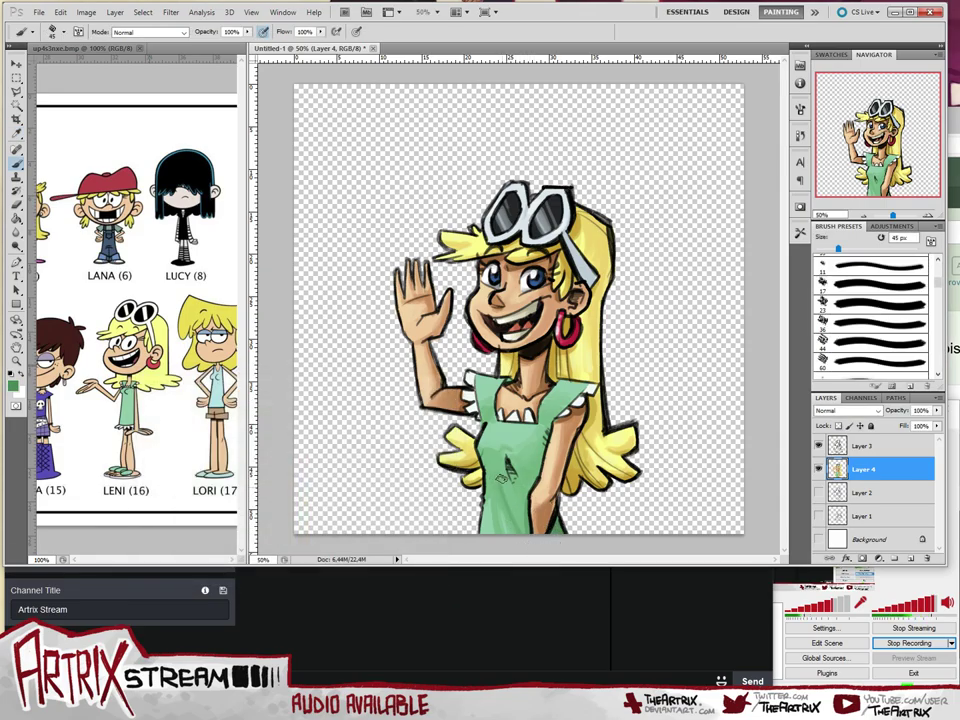
mouse_move(508, 474)
left_mouse_down()
mouse_move(530, 520)
mouse_move(520, 540)
left_mouse_up()
key("ctrl+z")
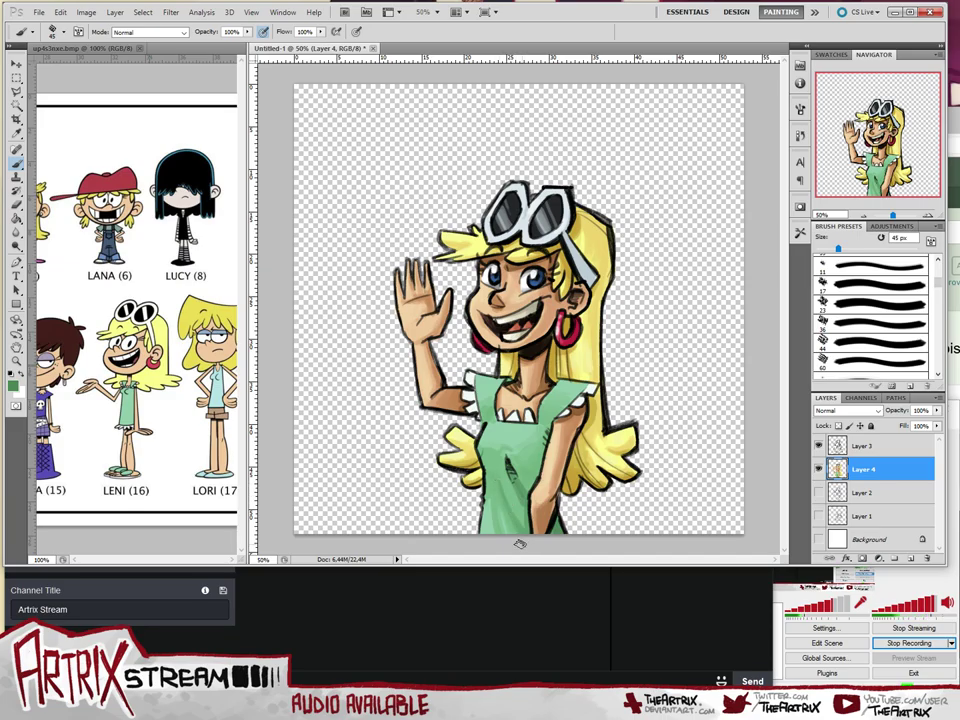
left_click_drag(495, 498, 507, 540)
key("ctrl+z")
left_click_drag(541, 449, 533, 494)
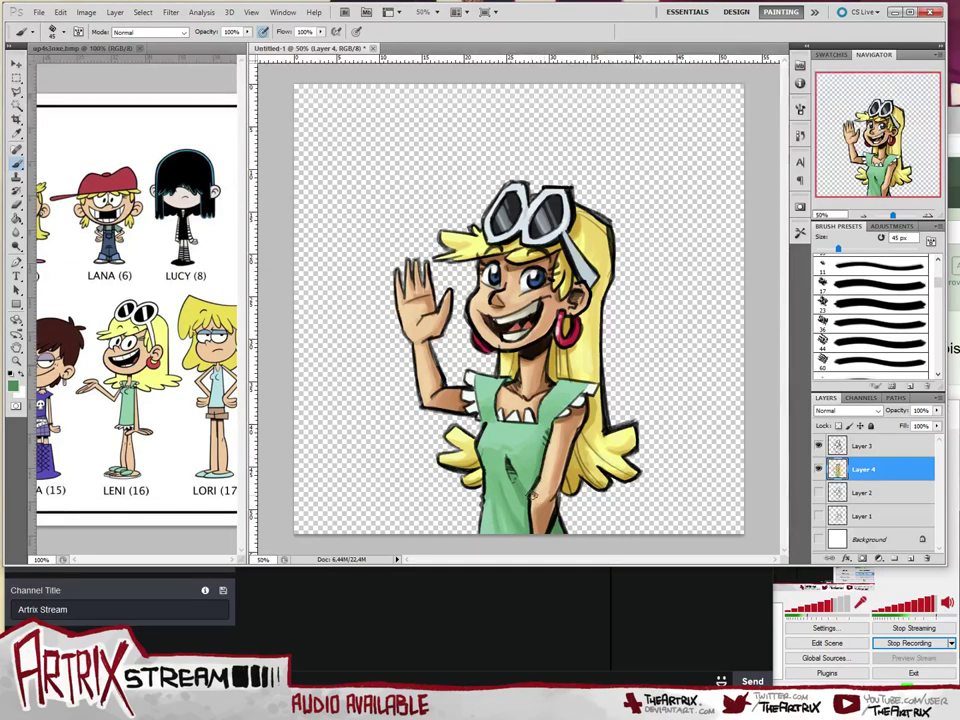
key("ctrl+z")
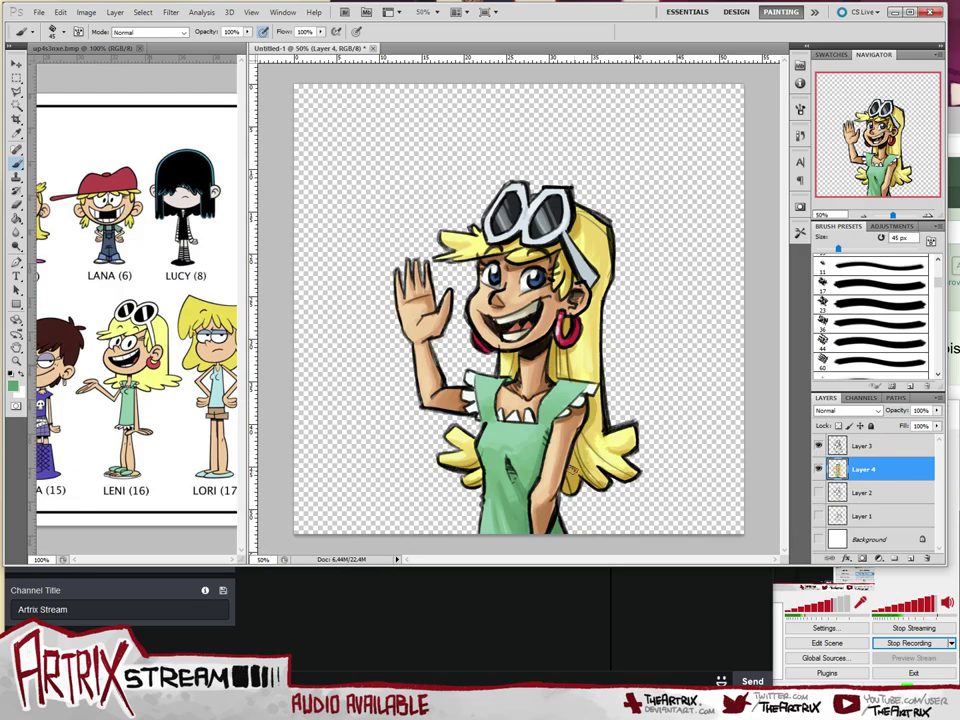
- Reduce the brush to 25 px, mix a dark green, #3a6846, from the dress shadow and deepen the darkest dress folds
left_click(507, 490, "alt")
key("bracketleft")
key("bracketleft")
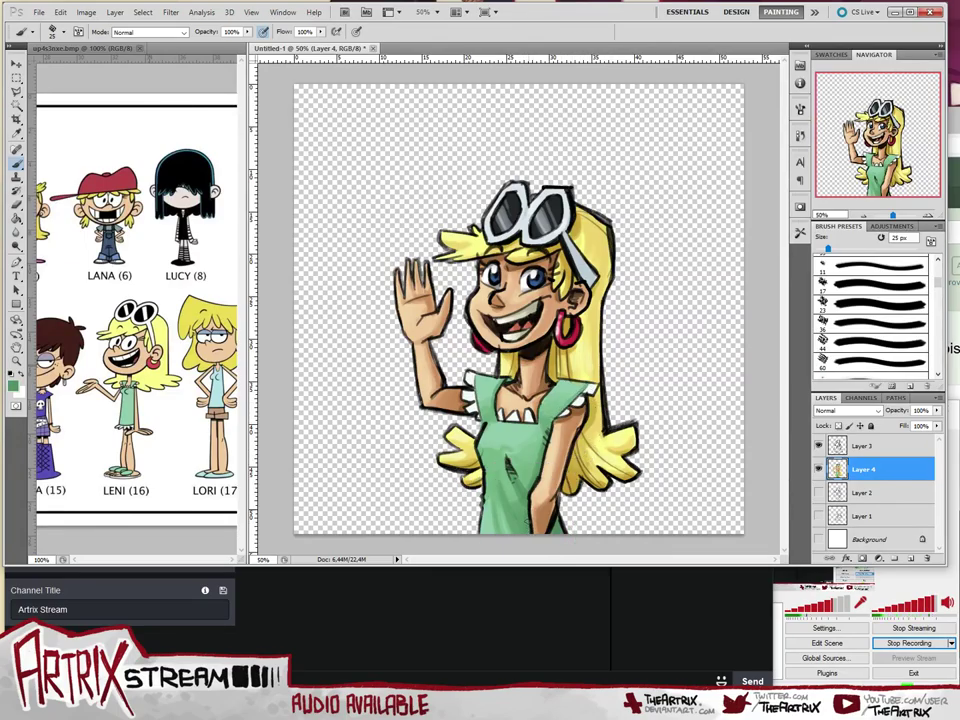
left_click(13, 385)
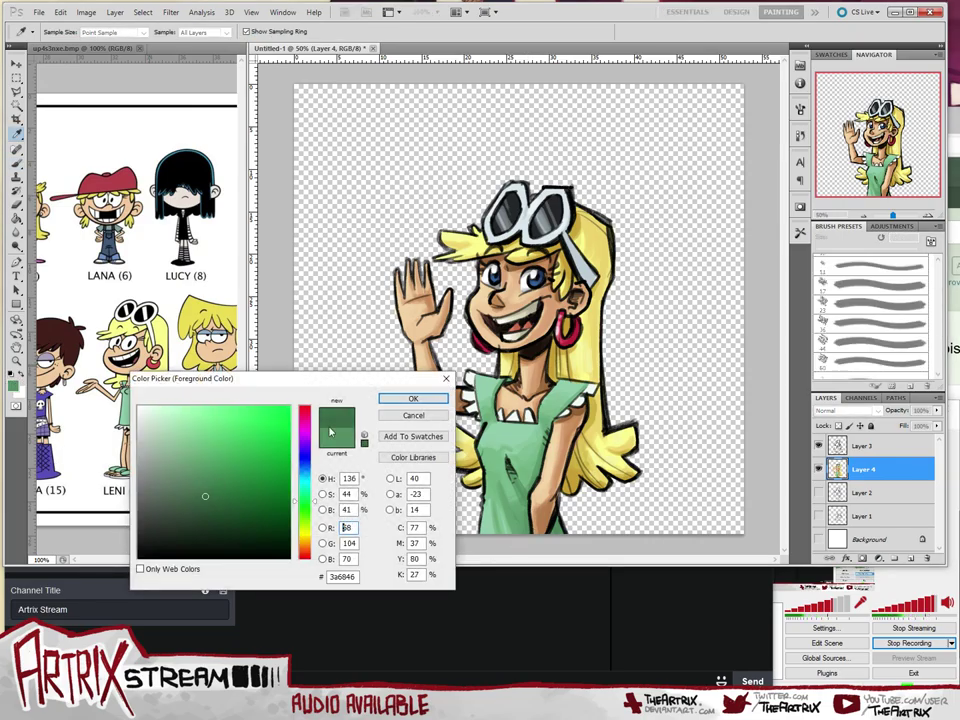
key("Return")
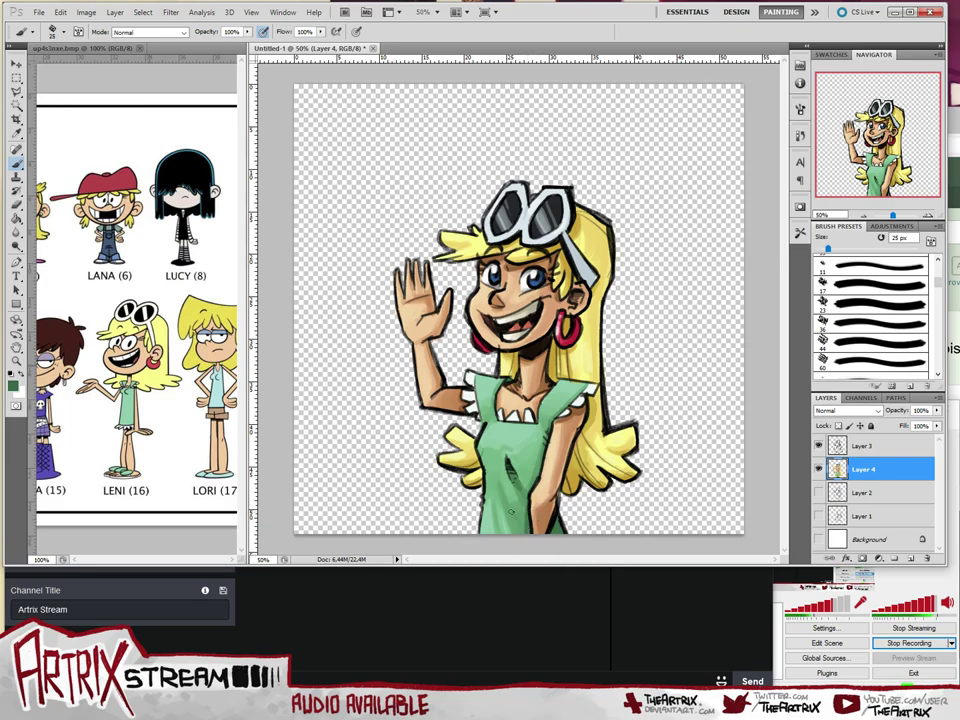
- Enlarge the brush to 35 px, mix a lighter, yellower green, #99d6a3, from the dress colour and highlight the dress
key("bracketright")
key("bracketright")
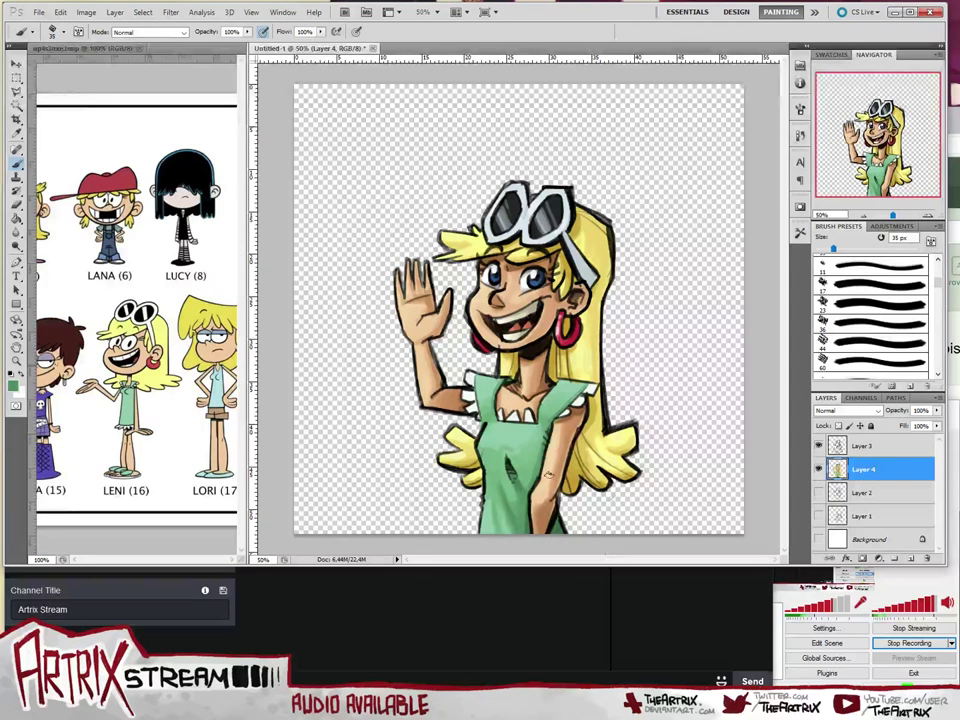
left_click(12, 385)
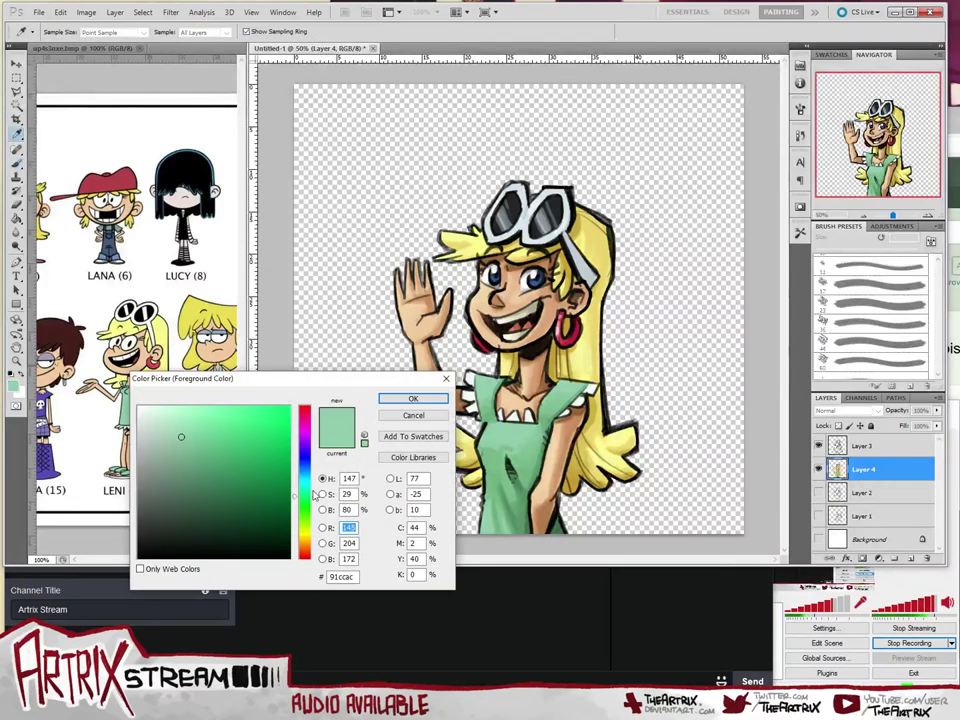
left_click_drag(307, 498, 306, 503)
left_click(181, 430)
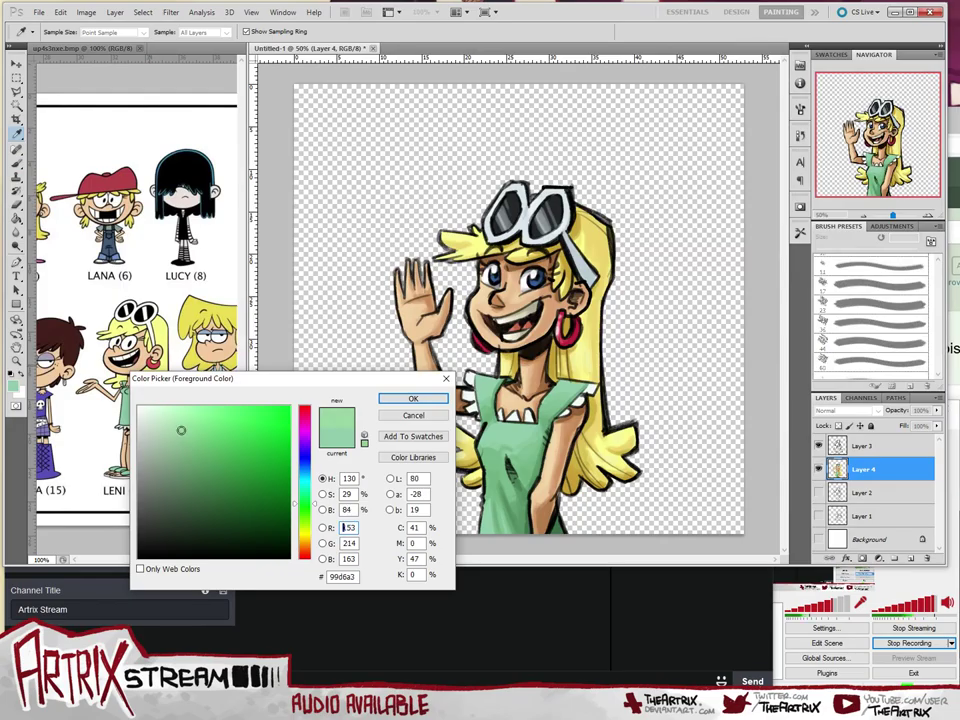
left_click(413, 398)
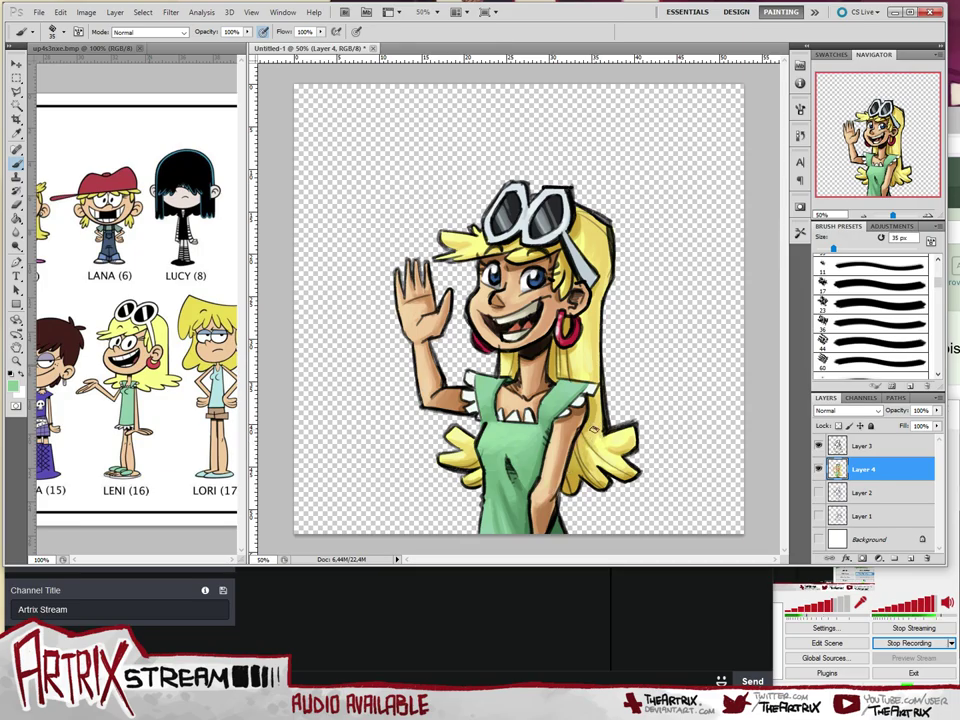
- Reduce the brush to 20 px, mix a pale grey-green, #c0d5cb, and shade the white ruffles of the dress
left_click(444, 404, "alt")
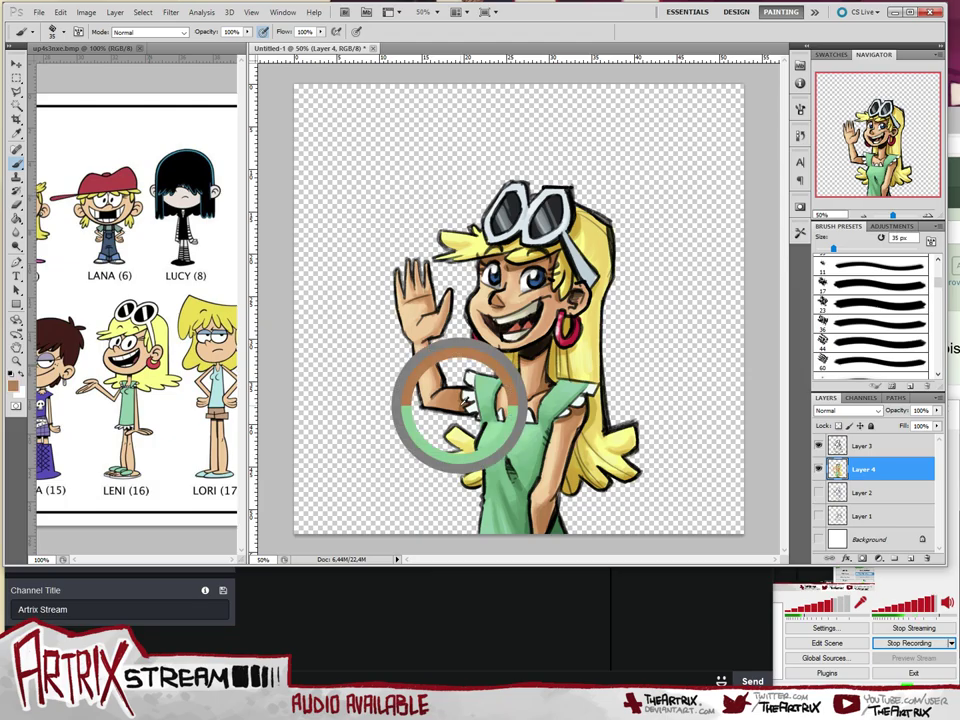
key("bracketleft")
key("bracketleft")
key("bracketleft")
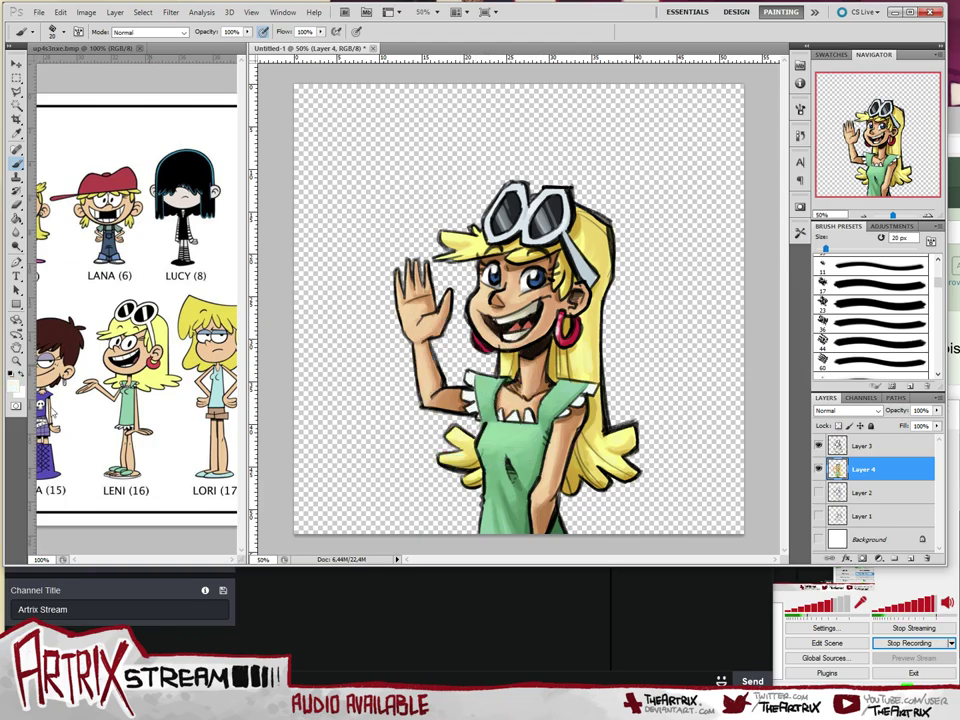
left_click(12, 384)
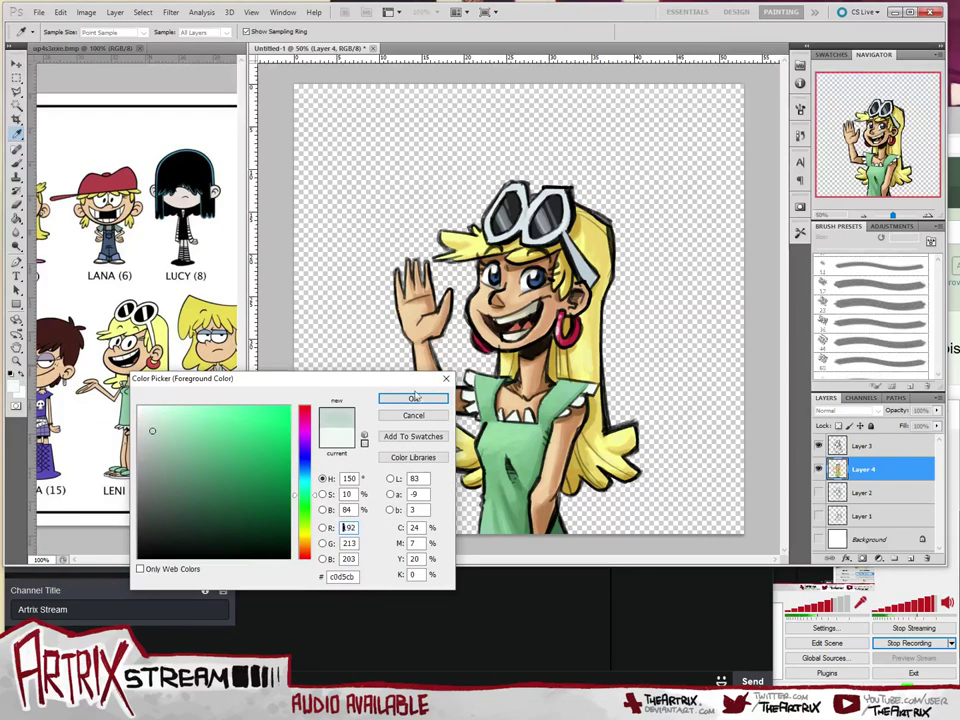
key("Return")
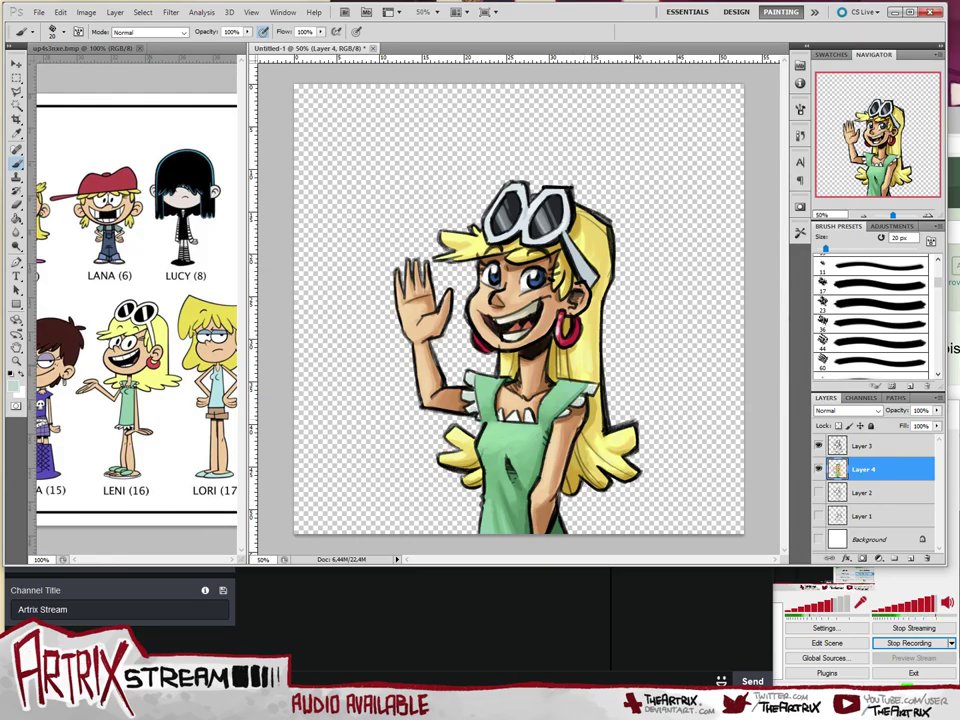
- Lock the transparent pixels of Layer 3 and make Layer 4 the active layer again
left_click(423, 312, "alt")
left_click(848, 440)
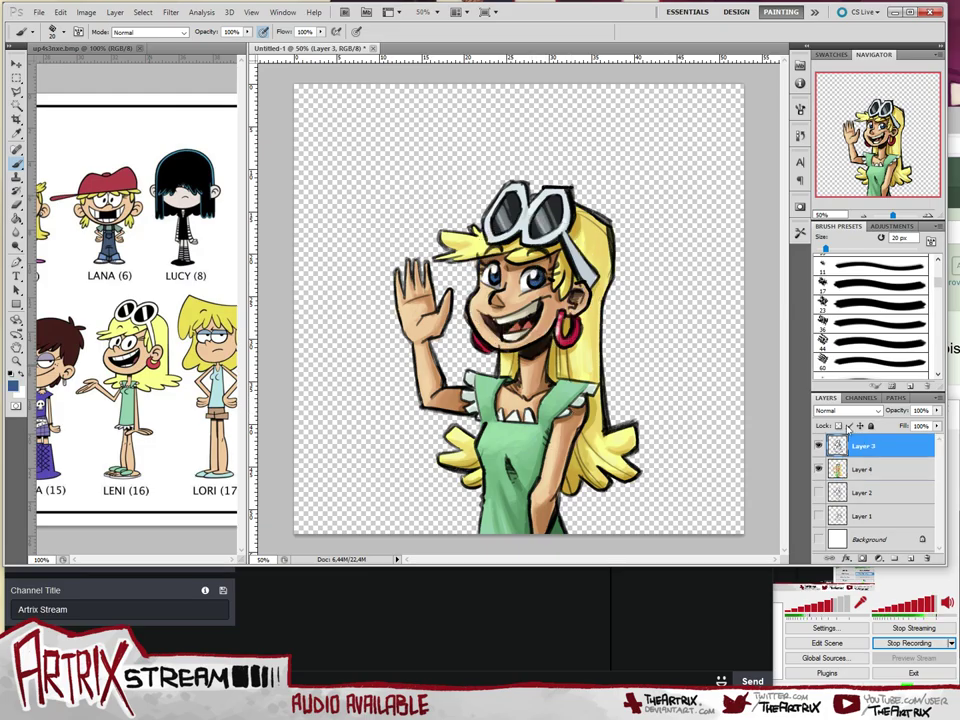
left_click(839, 426)
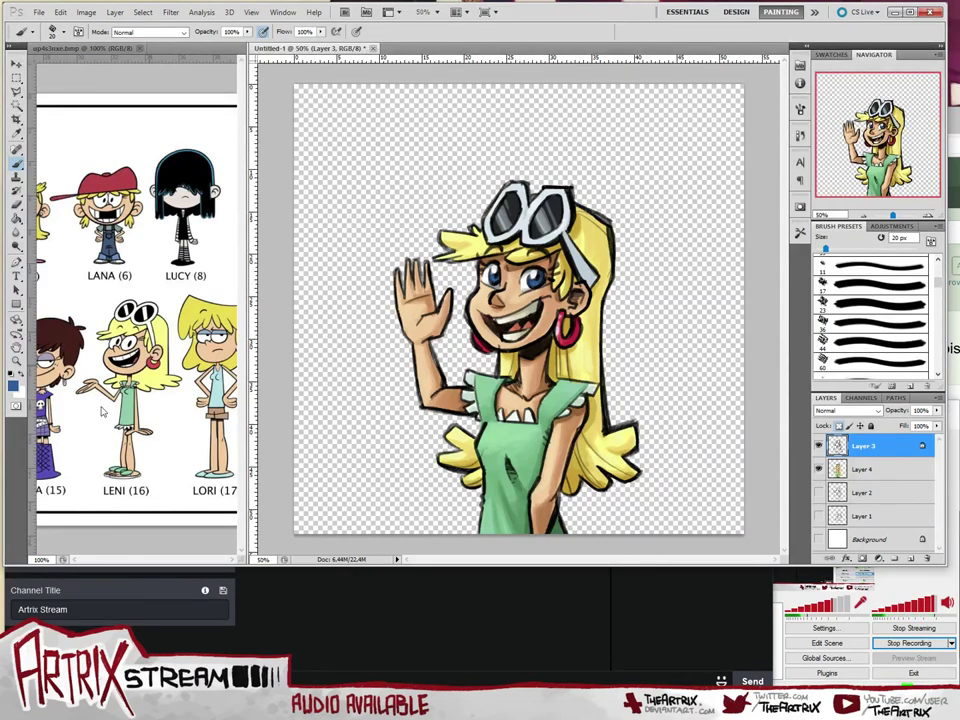
left_click(16, 361)
left_click(585, 397, "alt")
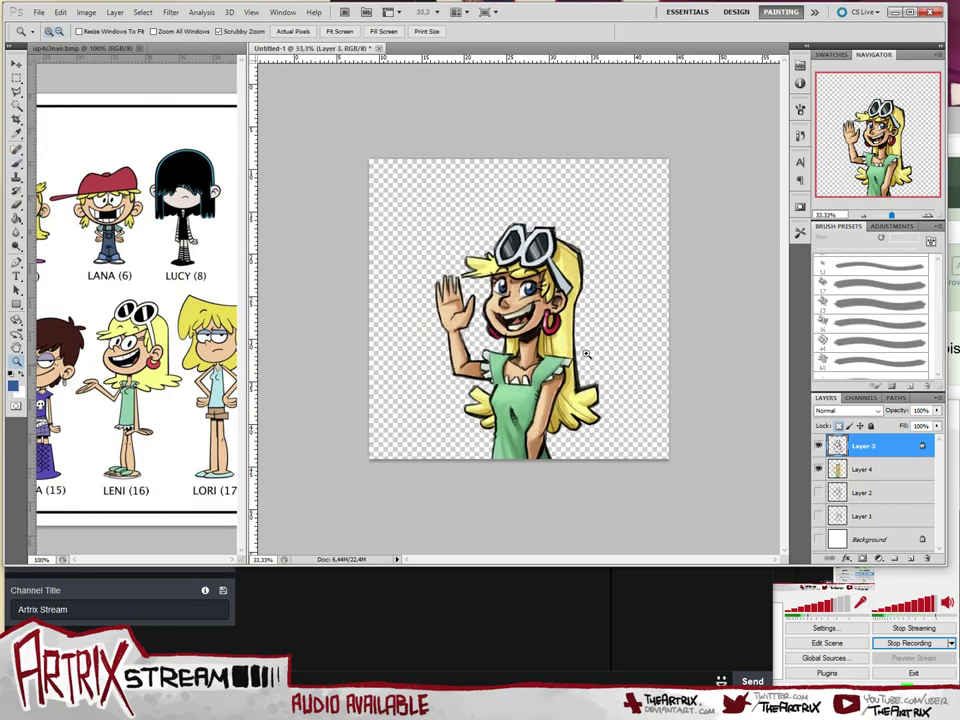
left_click(585, 355)
left_click(588, 366)
left_click(582, 398, "alt")
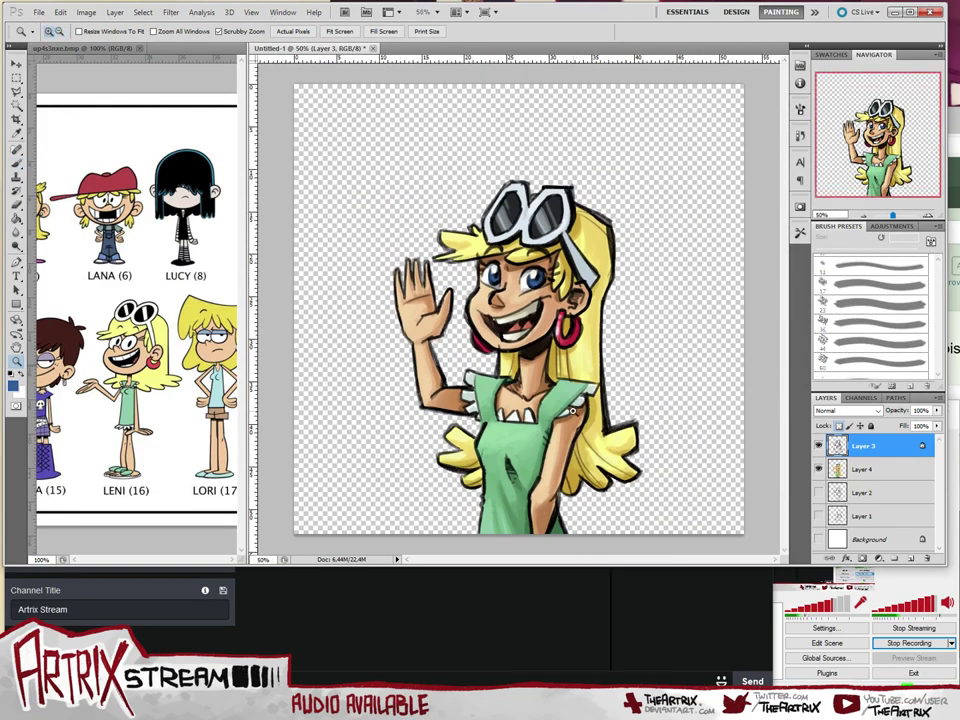
left_click(860, 469)
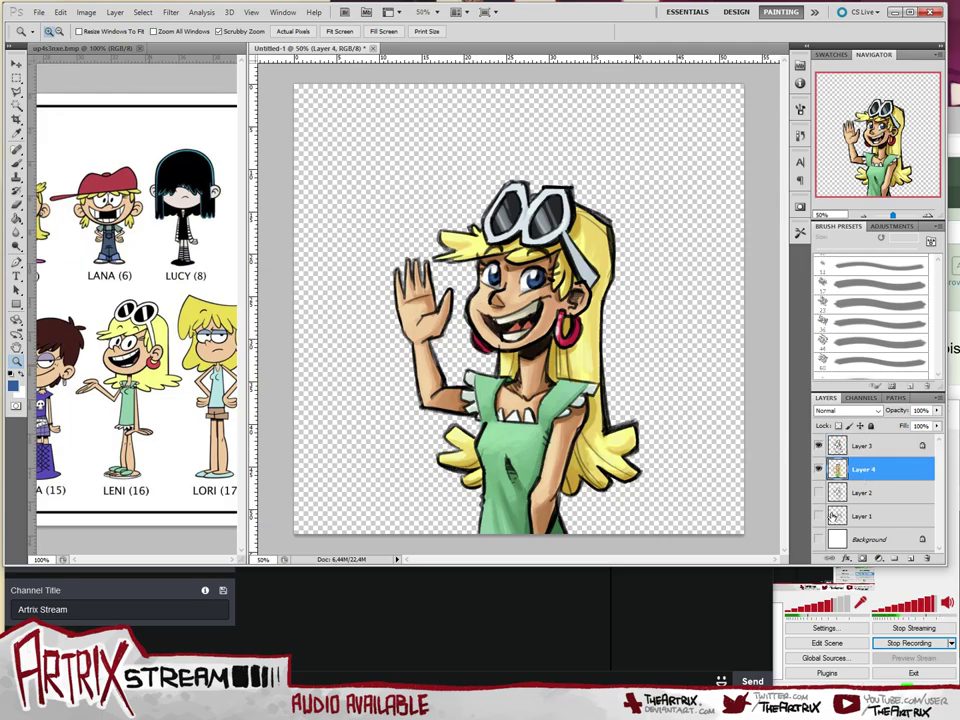
- Check the broadcast in Open Broadcaster Software, reply "That's odd, it's telling me it's streaming properly" in the Picarto chat, and return to Photoshop
left_click(811, 700)
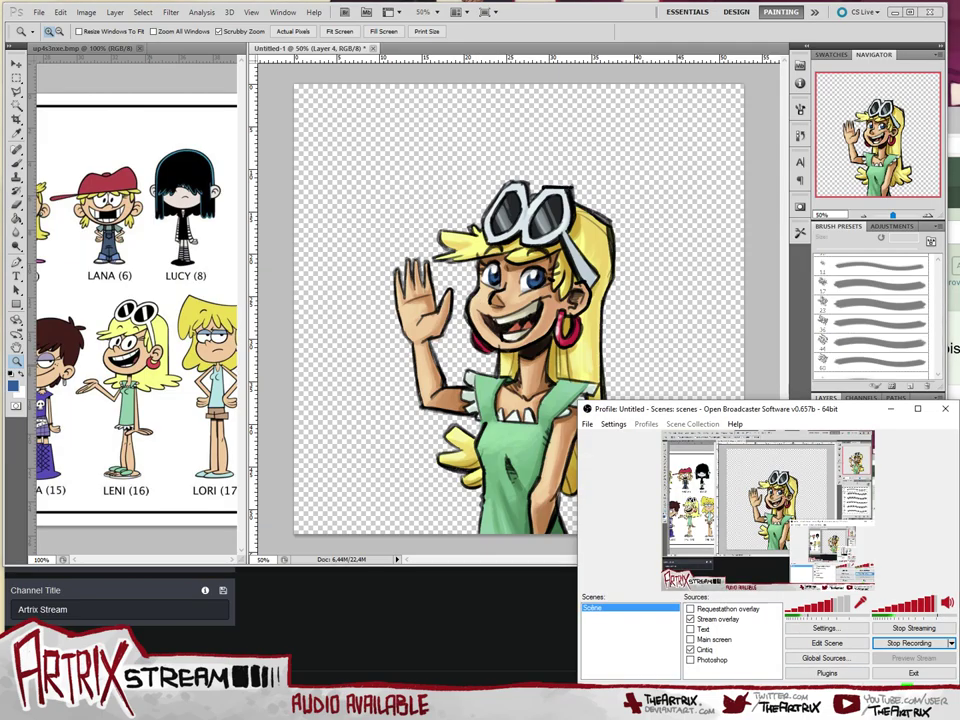
left_click(526, 18)
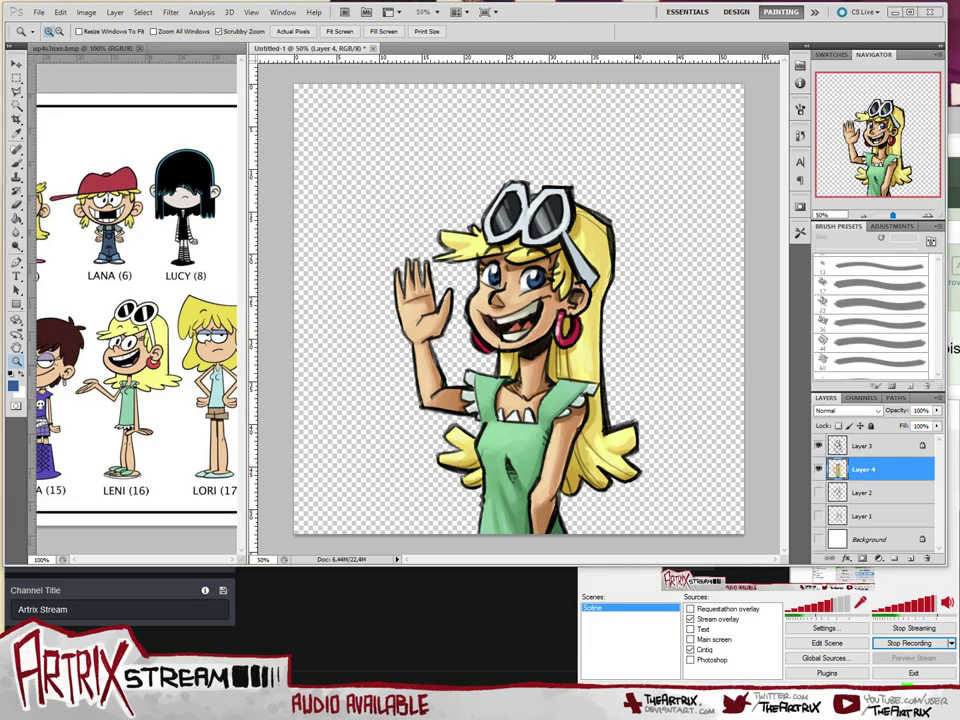
mouse_move(518, 635)
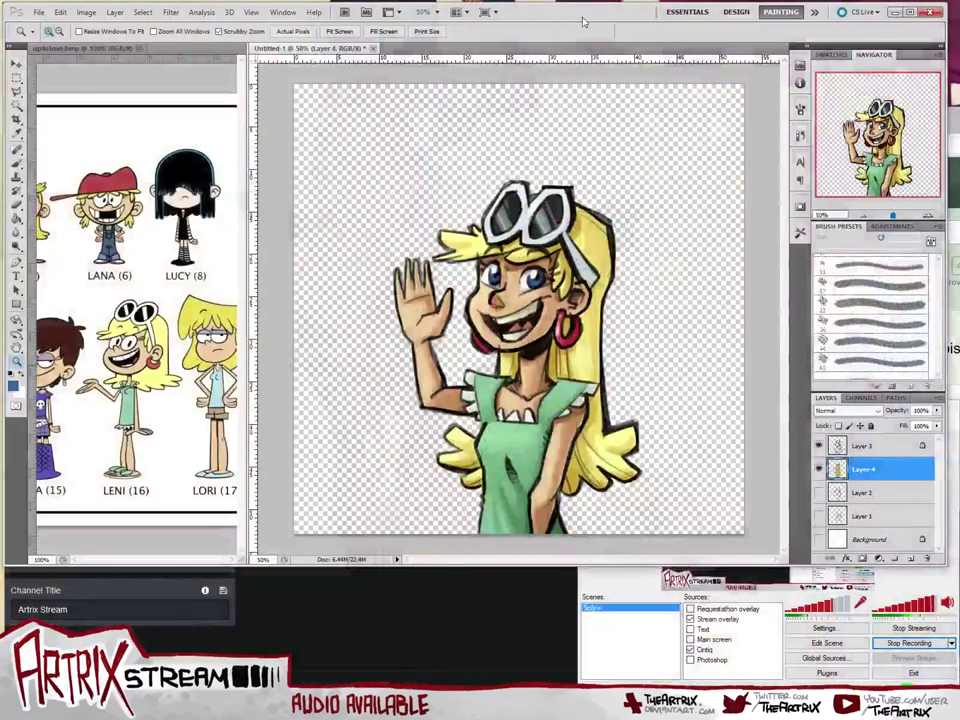
left_click(364, 633)
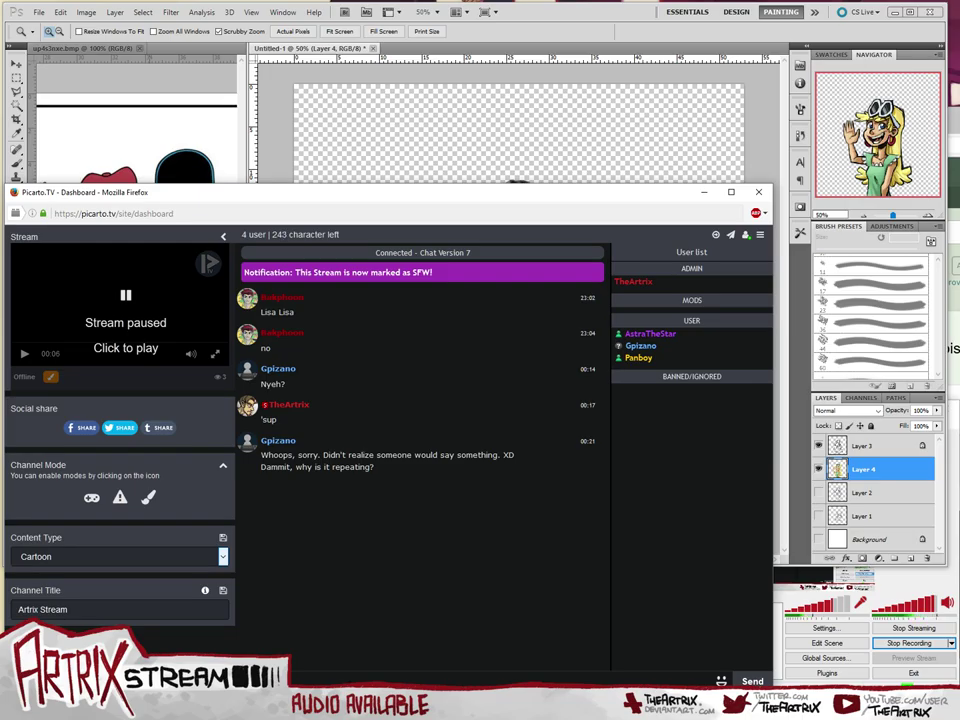
type("it's te")
type("lling me ")
type("it's streaming")
type(" properly")
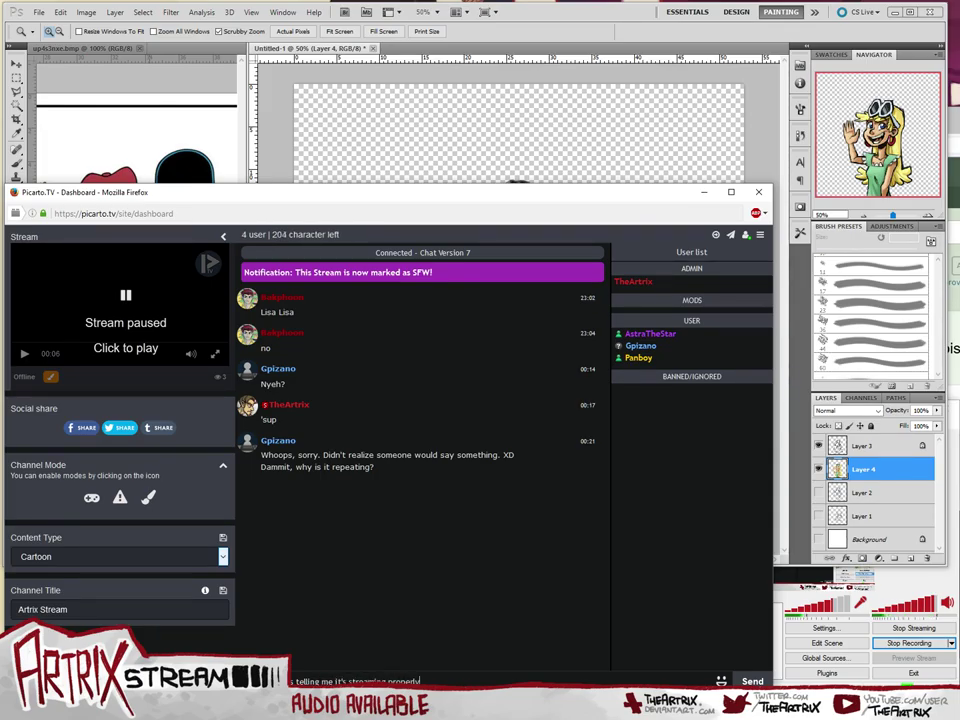
key("Return")
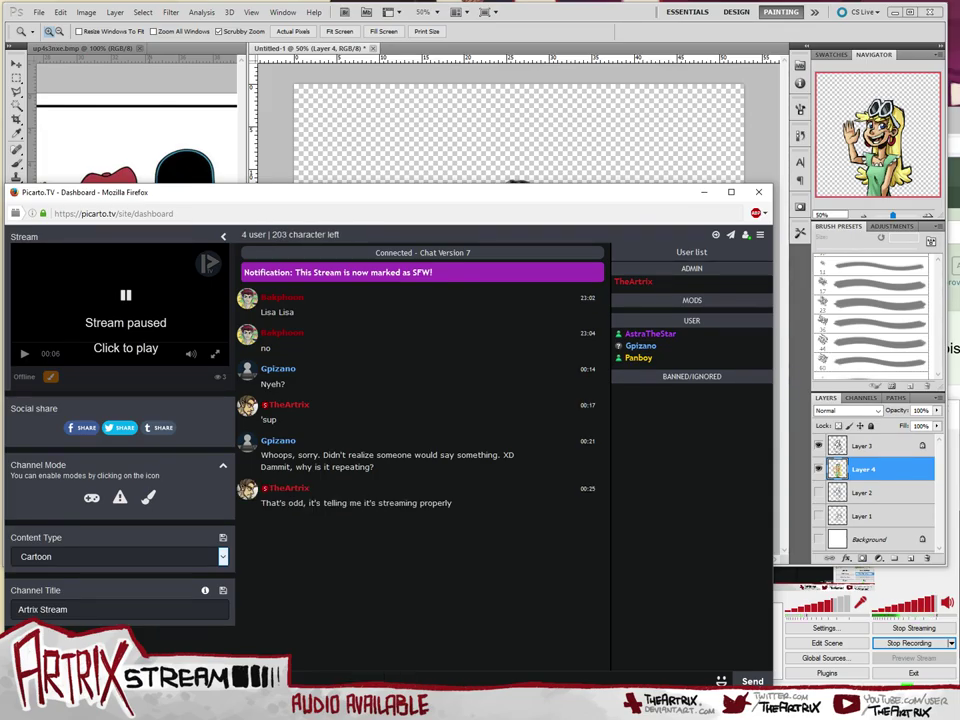
left_click(520, 20)
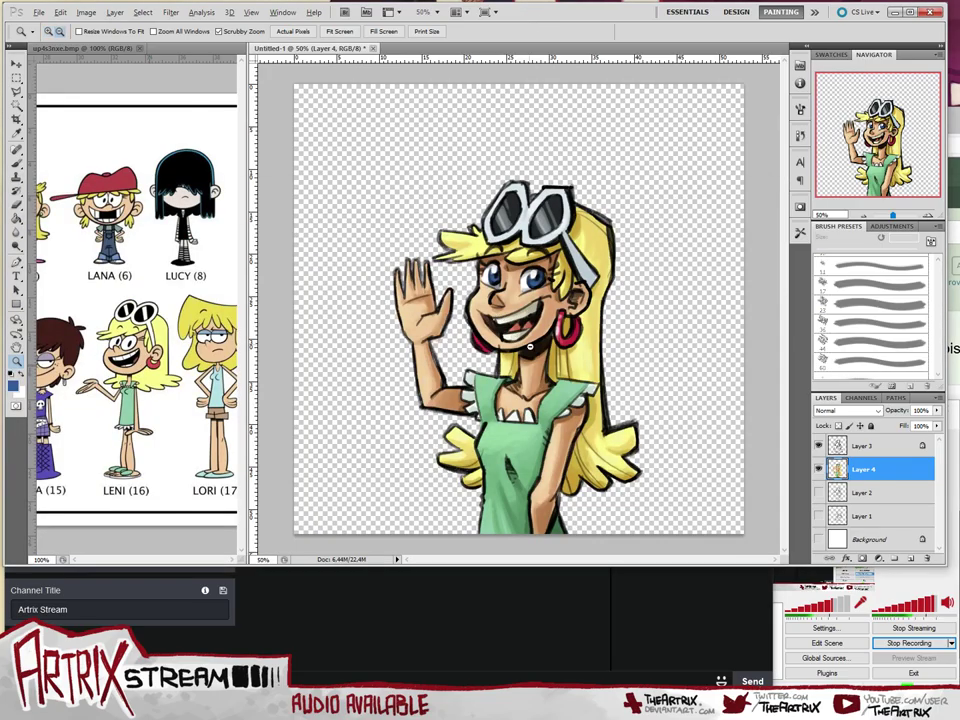
- Sample the tooth colour with the Brush tool, mix an off-white, #eeecde, and brighten the teeth
left_click(18, 163)
left_click(509, 316, "alt")
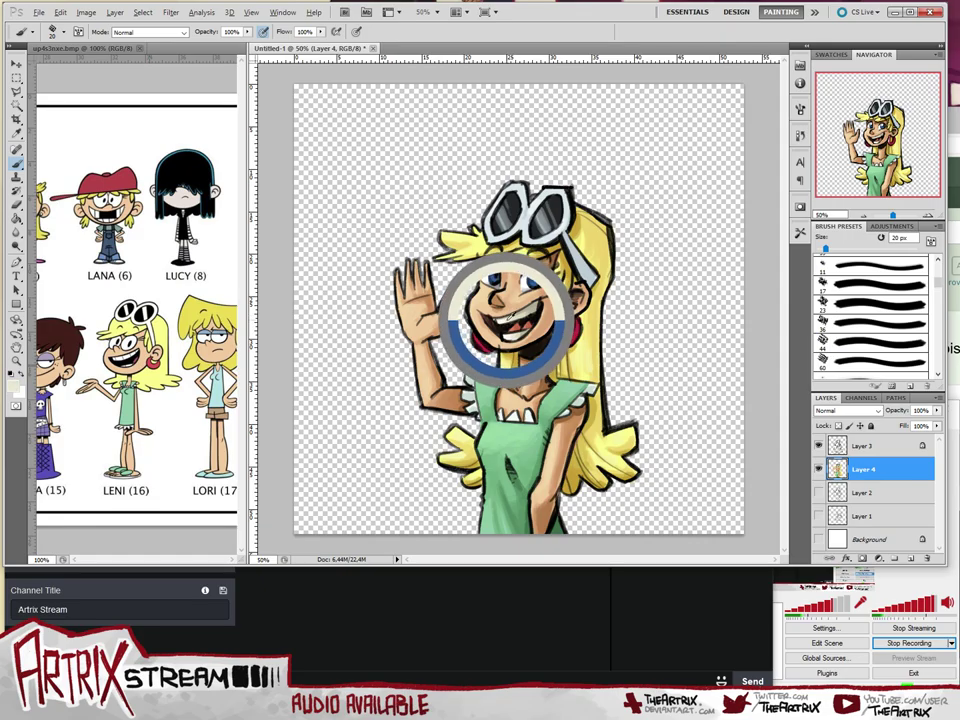
left_click(14, 385)
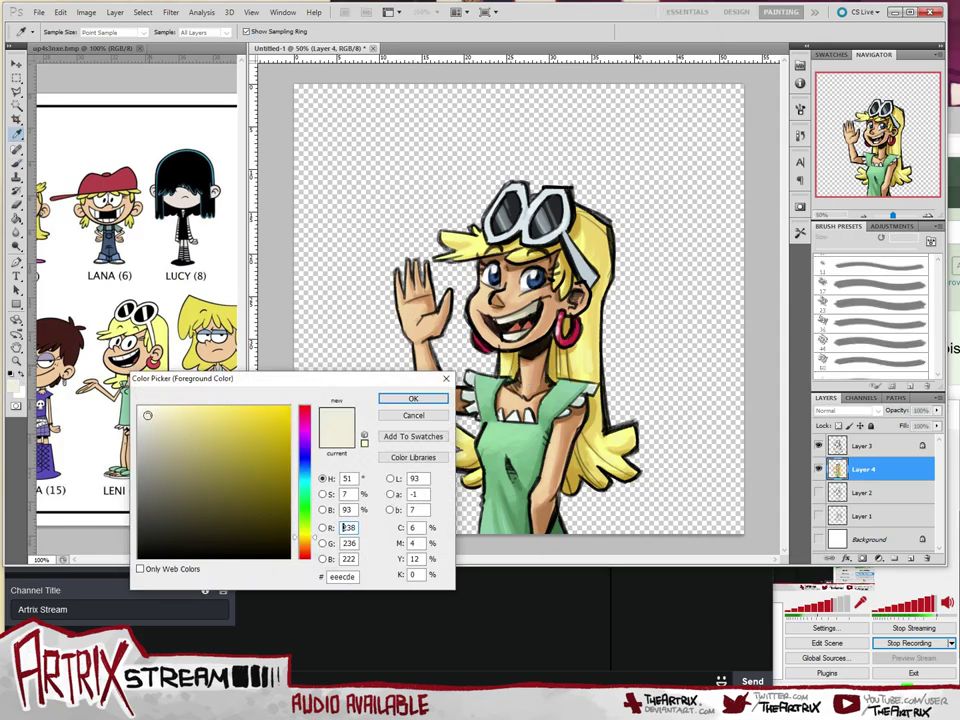
key("Return")
key("b")
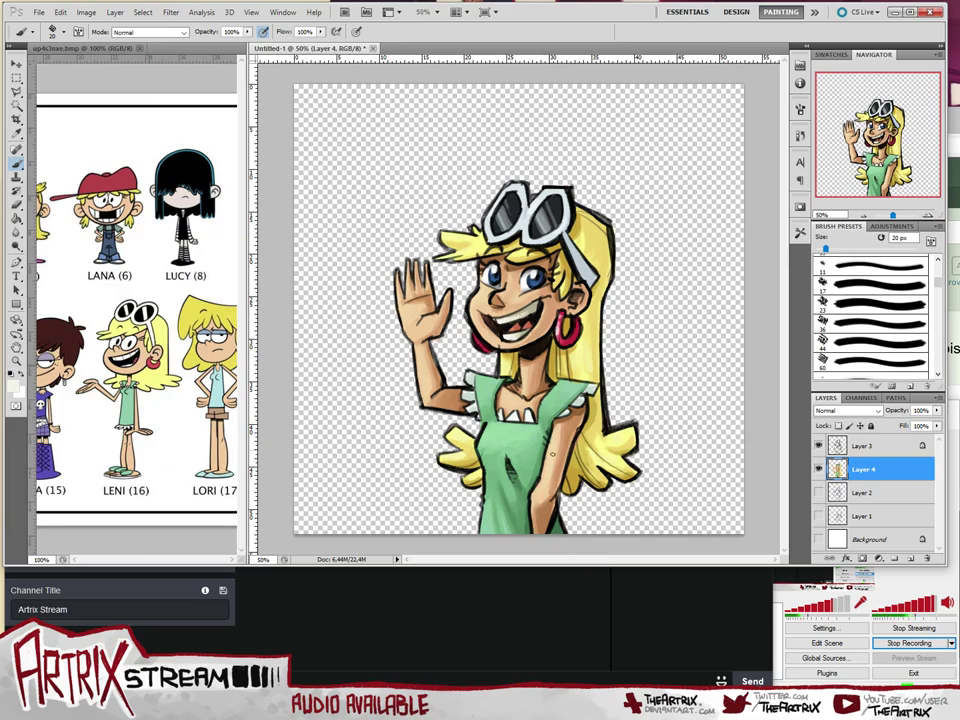
- Mix a pale cream, #f8f8e8, from the hair yellow and add bright highlights to the hair
left_click(499, 304, "alt")
left_click(446, 226, "alt")
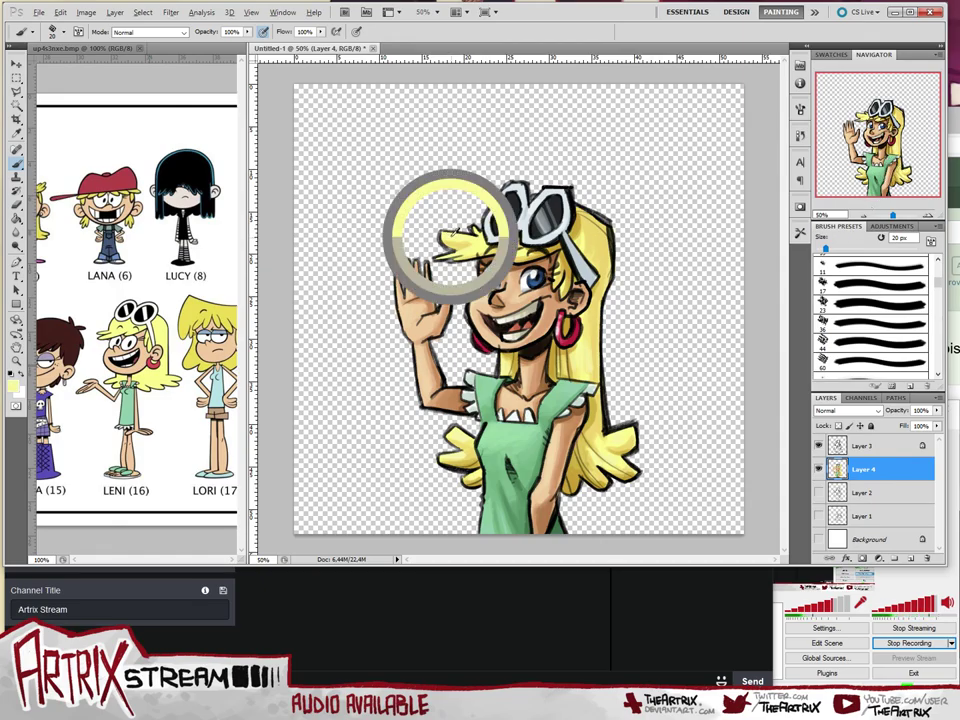
left_click(13, 384)
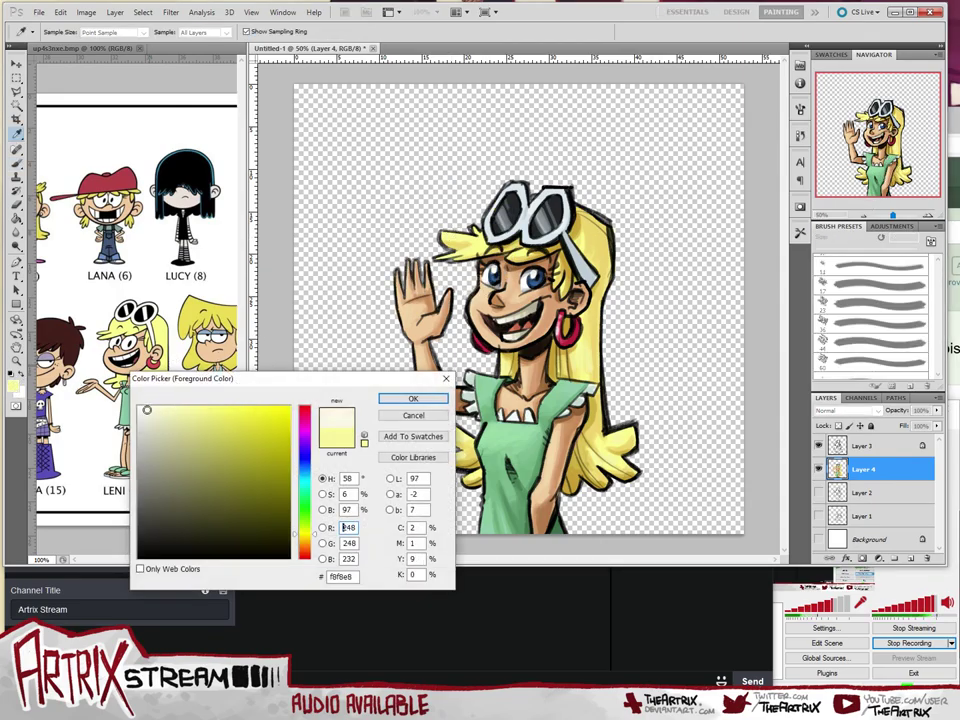
left_click(413, 398)
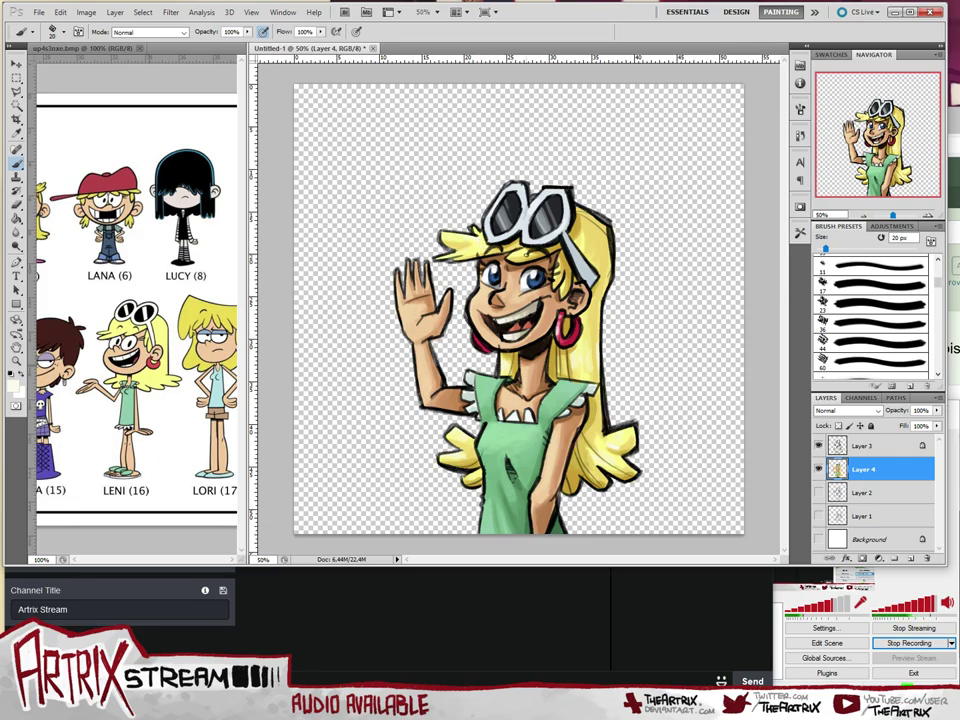
- Mix a redder brown, #c27654, from the nose shadow and tint the skin with a 45 px brush at 20% opacity
left_click(497, 301, "alt")
left_click(13, 386)
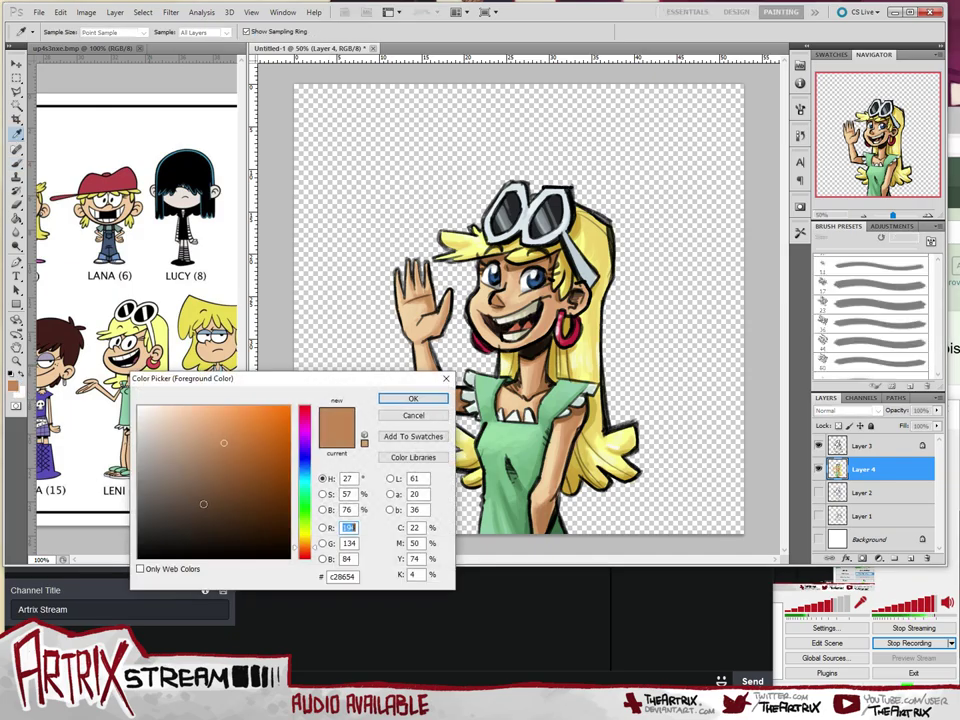
left_click_drag(307, 547, 307, 551)
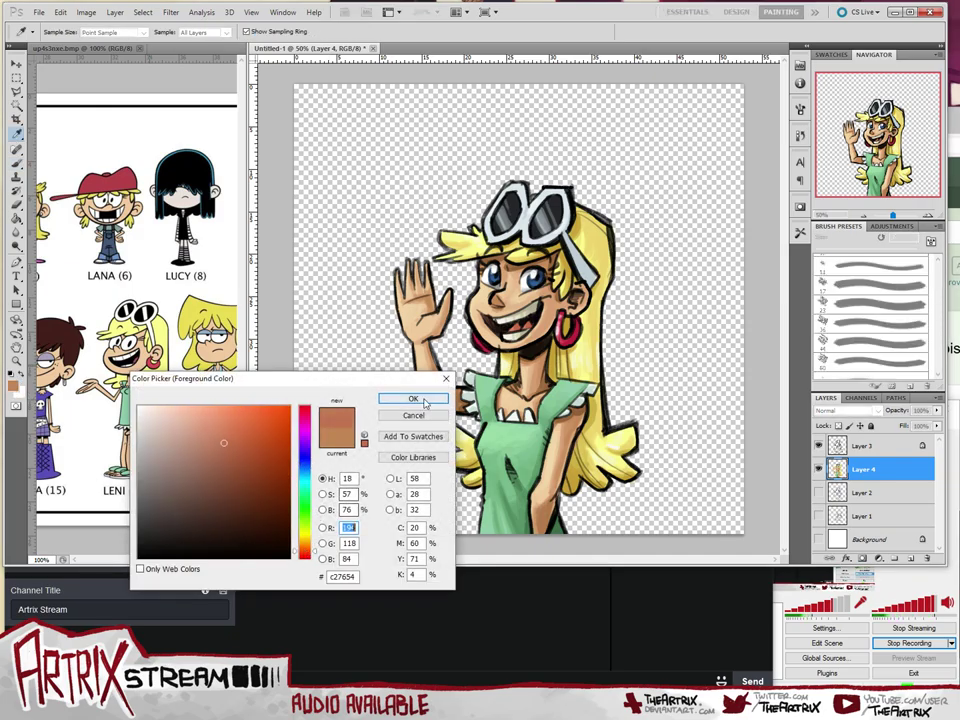
left_click(413, 399)
key("b")
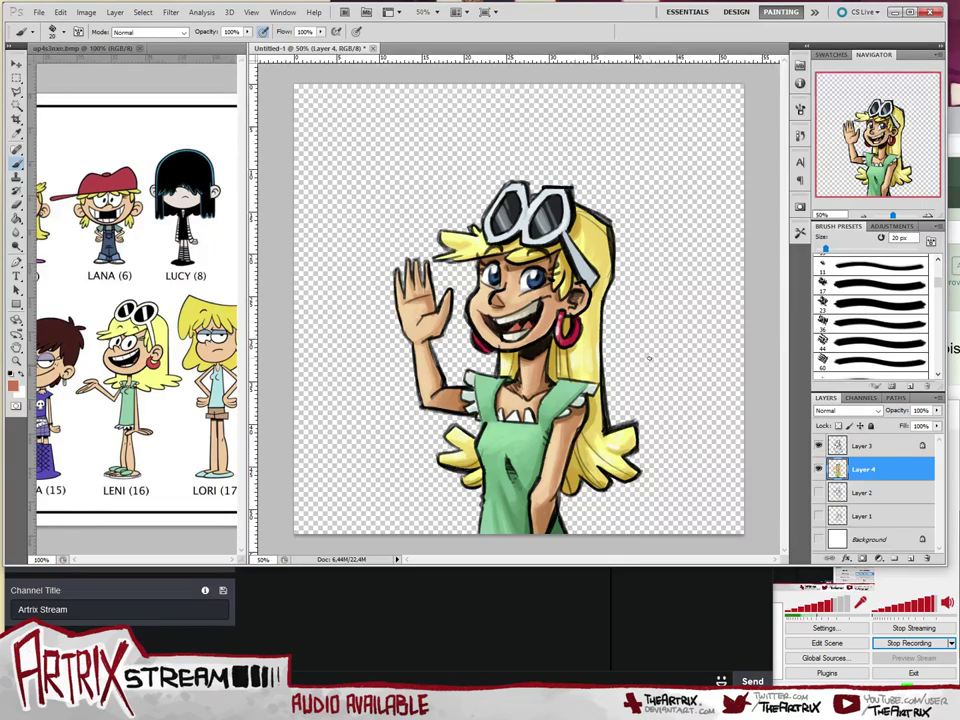
key("]")
key("]")
key("]")
key("]")
key("]")
key("2")
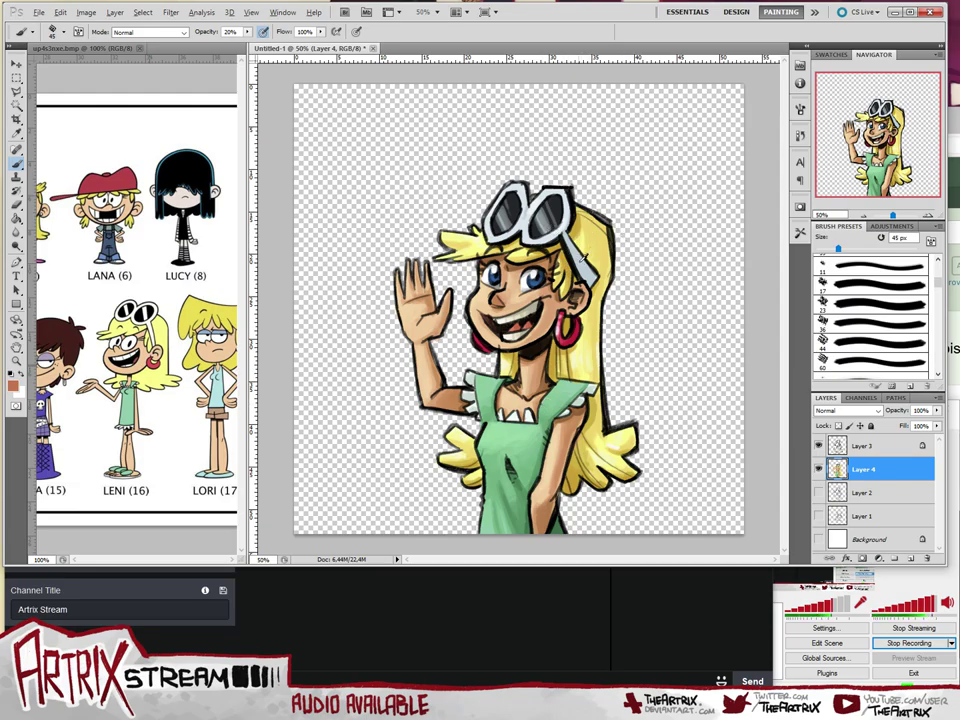
- Mix a darker grey-blue from the sunglasses colour, touch up the frames with a 25 px brush, and sample the brown nose shadow
left_click(13, 382)
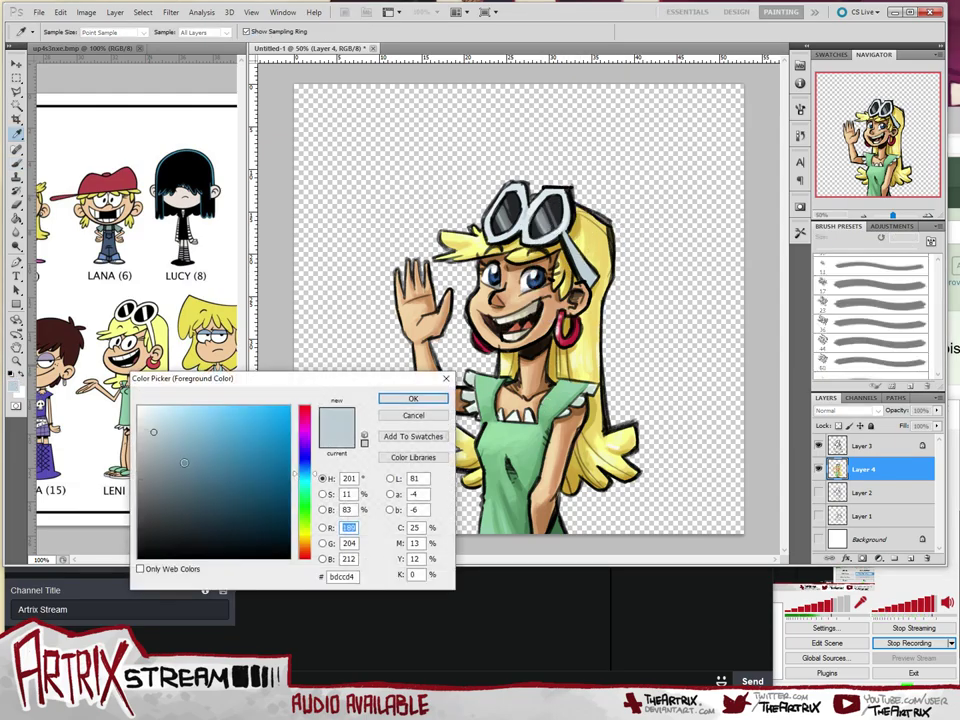
left_click(430, 399)
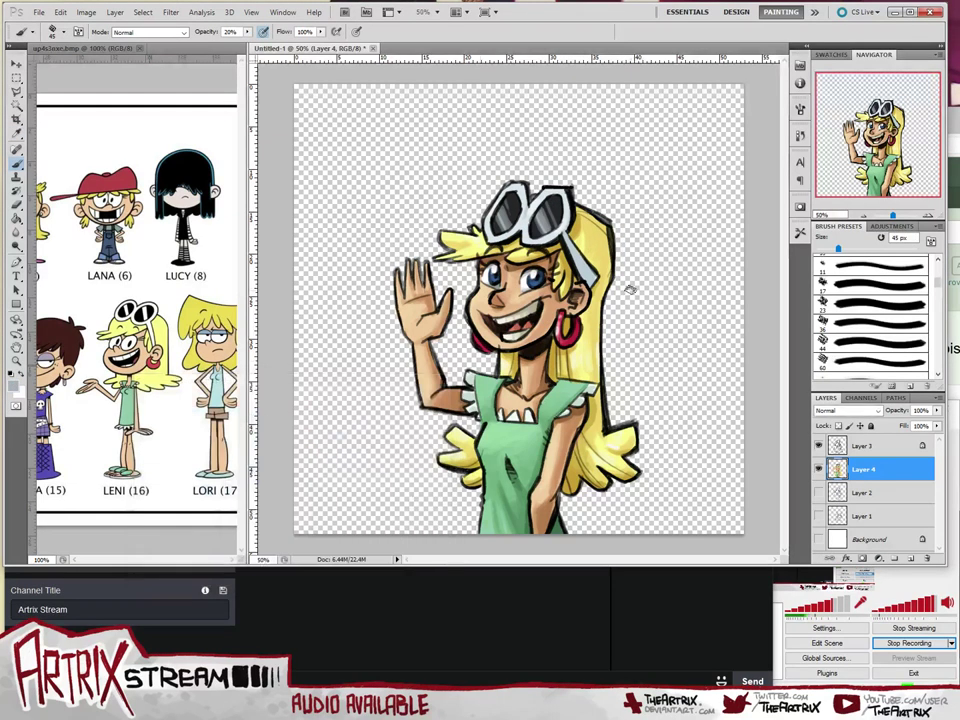
key("bracketleft")
key("bracketleft")
key("bracketleft")
key("bracketleft")
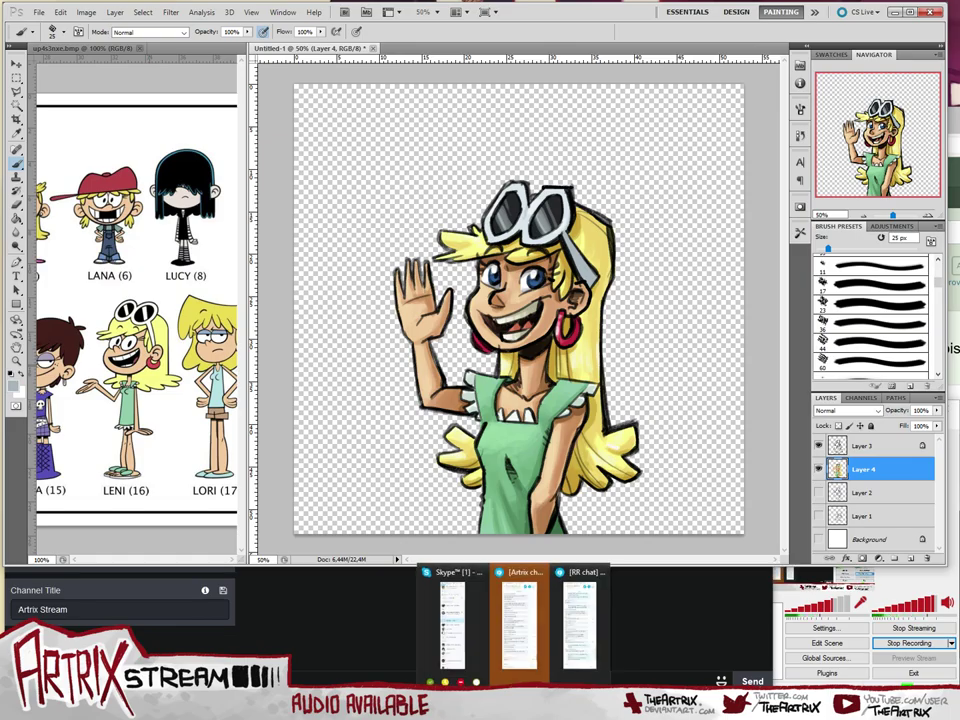
mouse_move(503, 636)
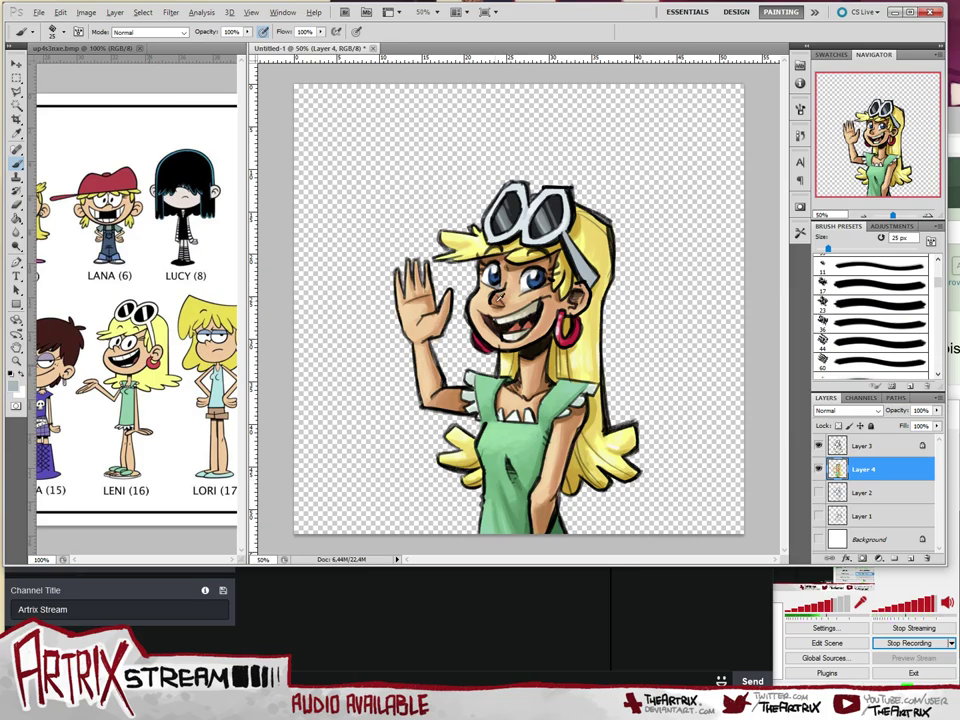
left_click(497, 297, "alt")
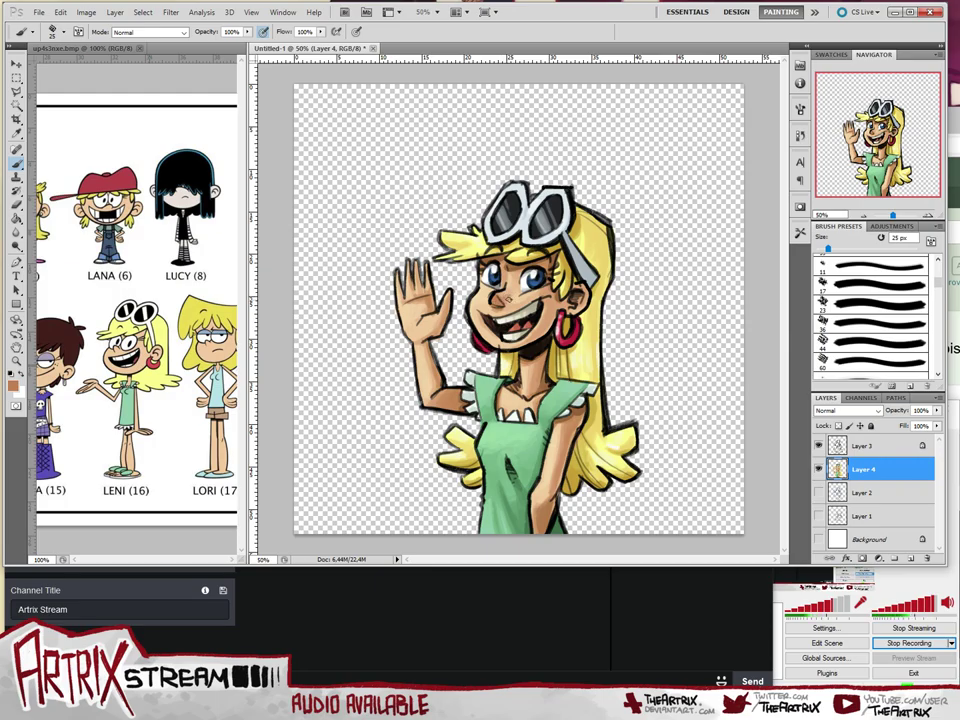
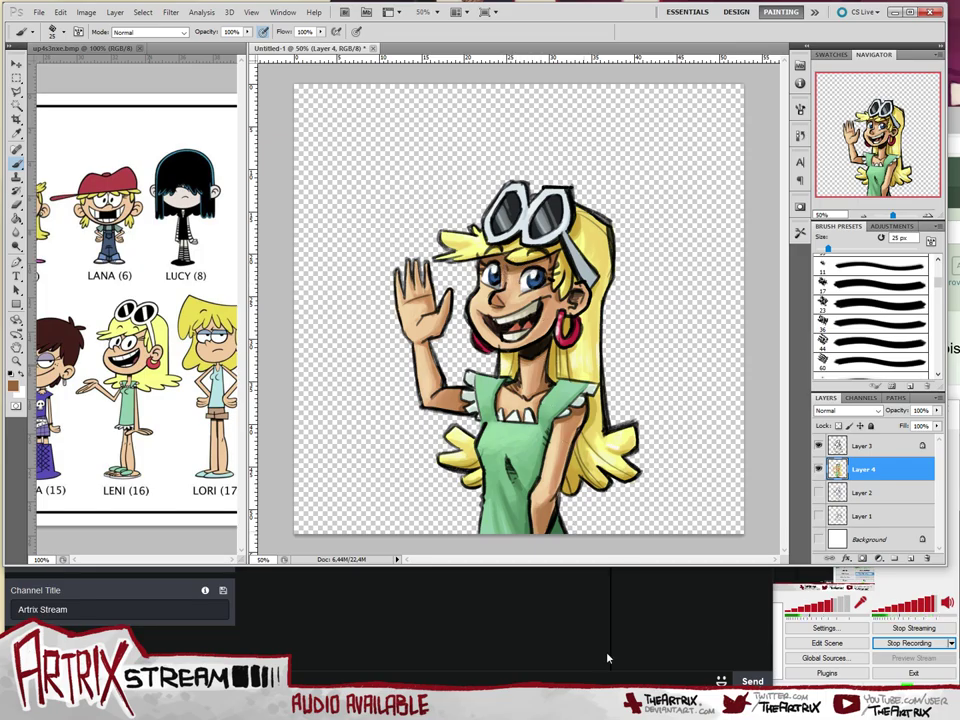
- Switch to WildVoice Studio, play the subcordem+hip.mp3 background track and the Dentist Drill sound effect, and return to Photoshop
left_click(612, 705)
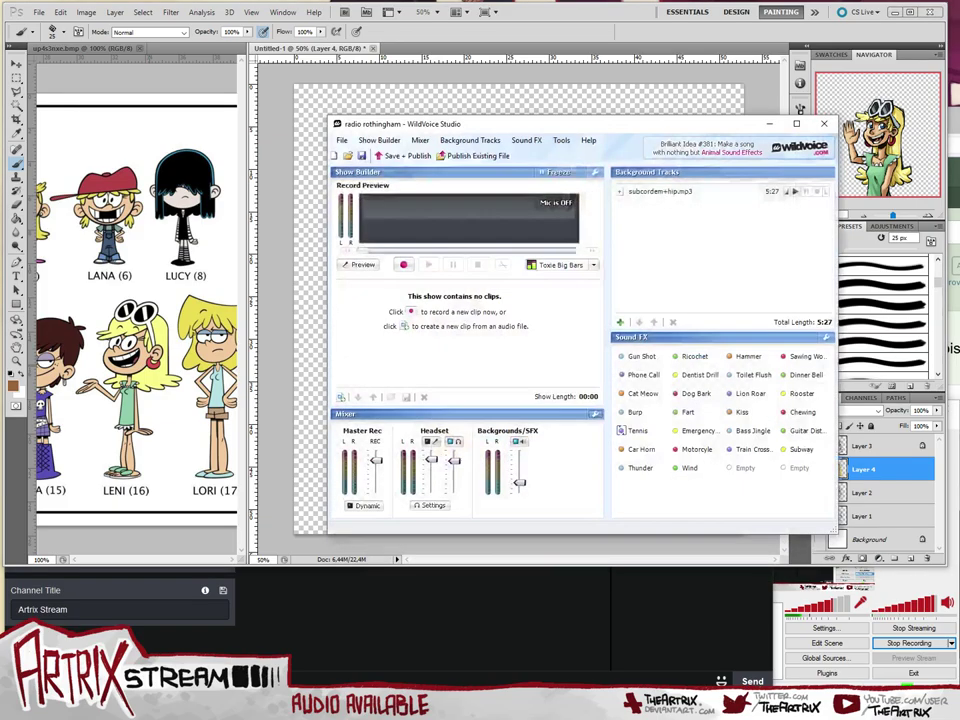
left_click(795, 191)
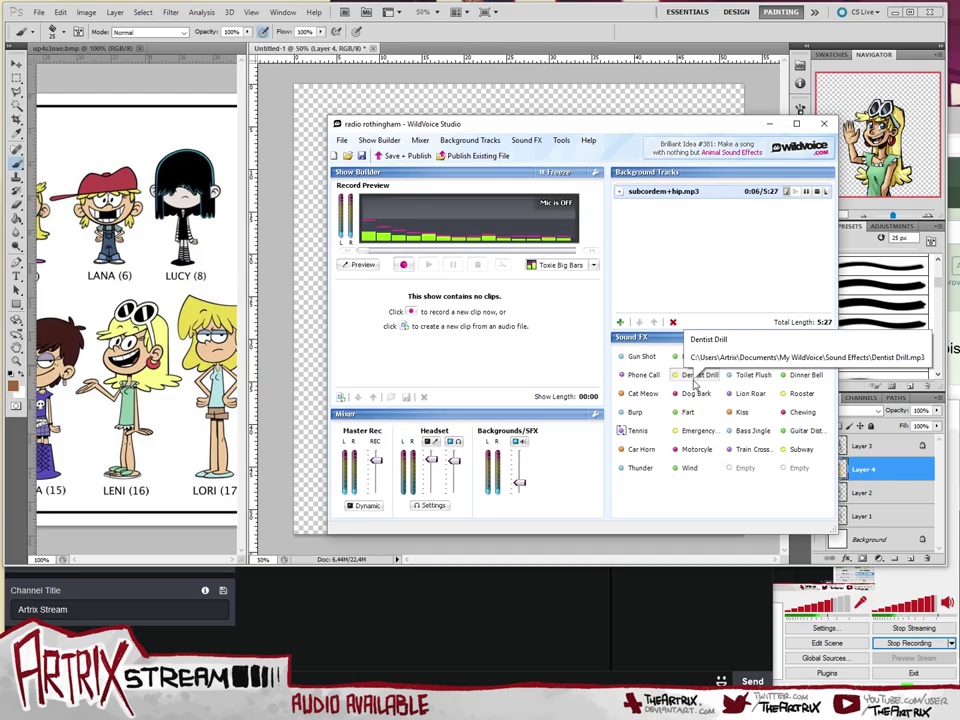
left_click(695, 383)
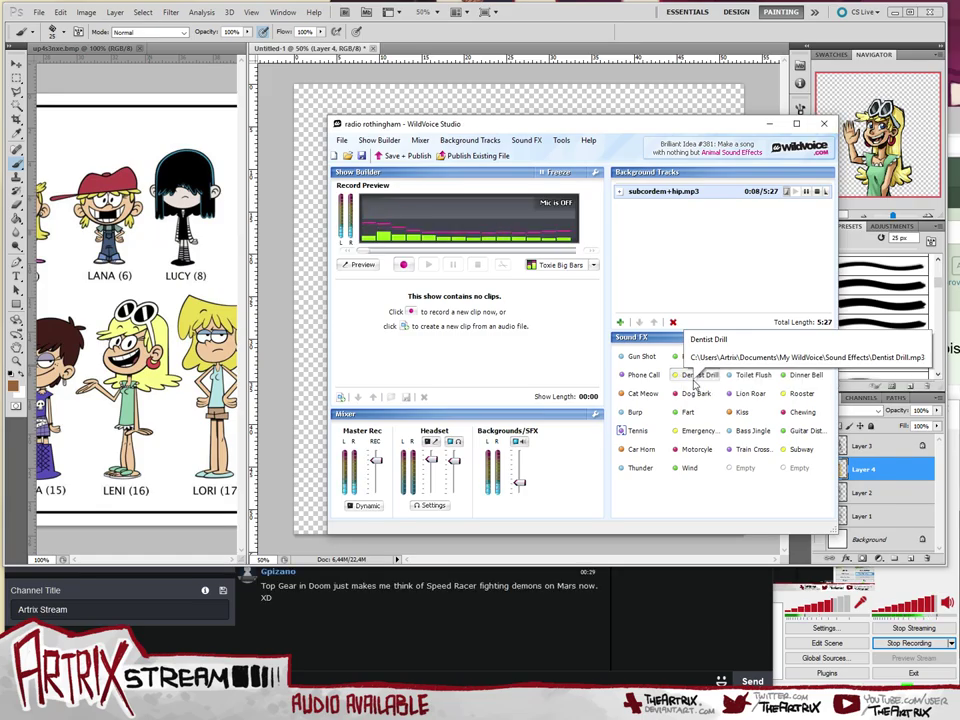
left_click(558, 22)
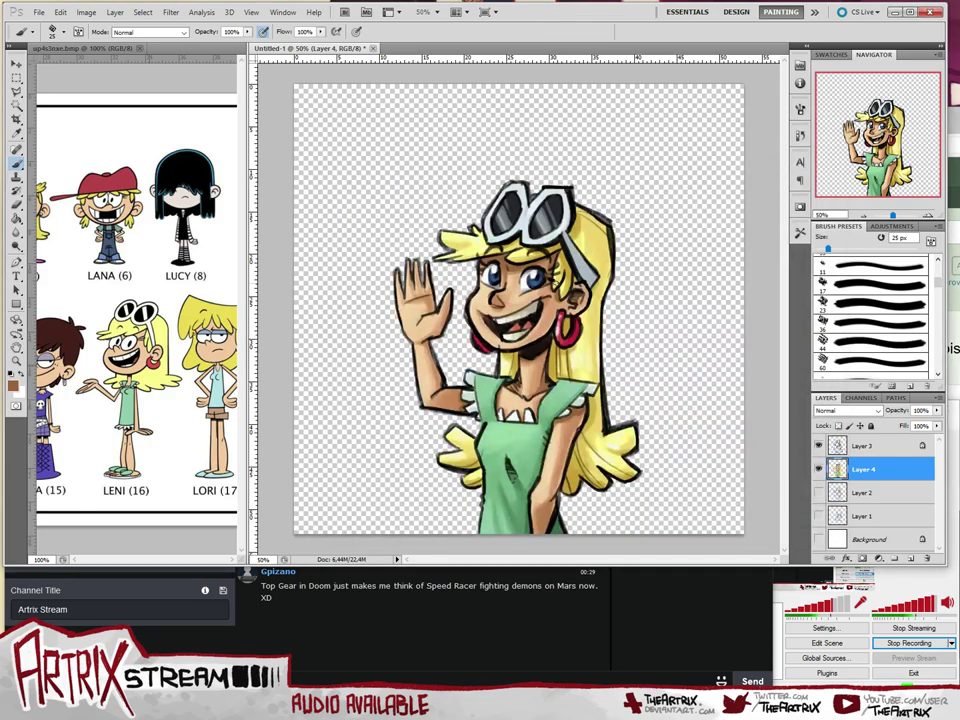
- Check the Artrix chat in Skype and the Picarto stream chat, and return to the drawing in Photoshop
mouse_move(514, 703)
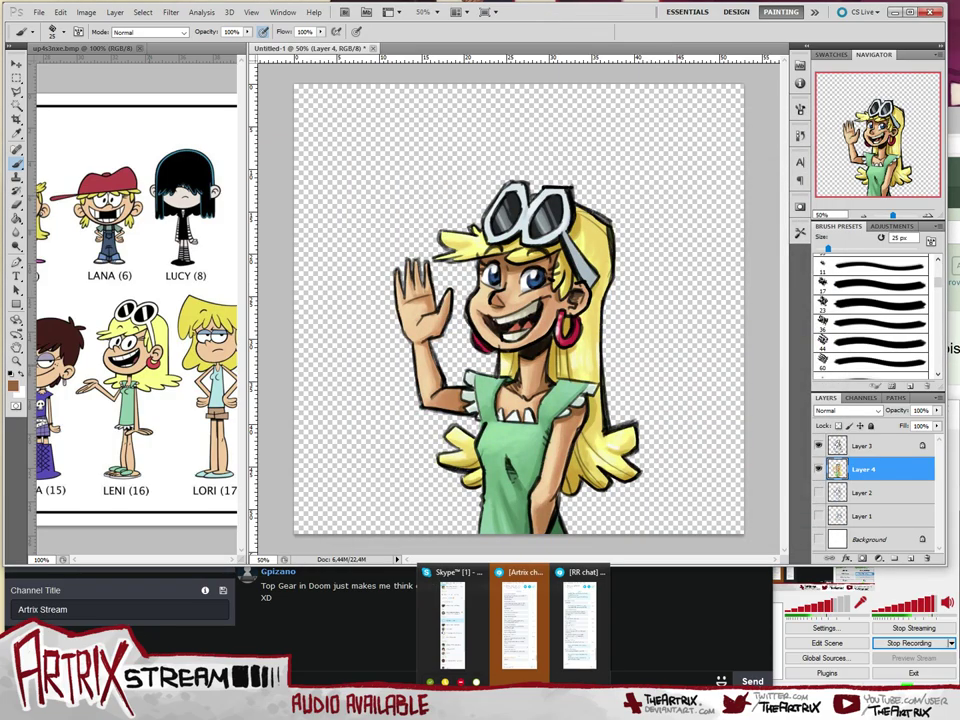
left_click(519, 625)
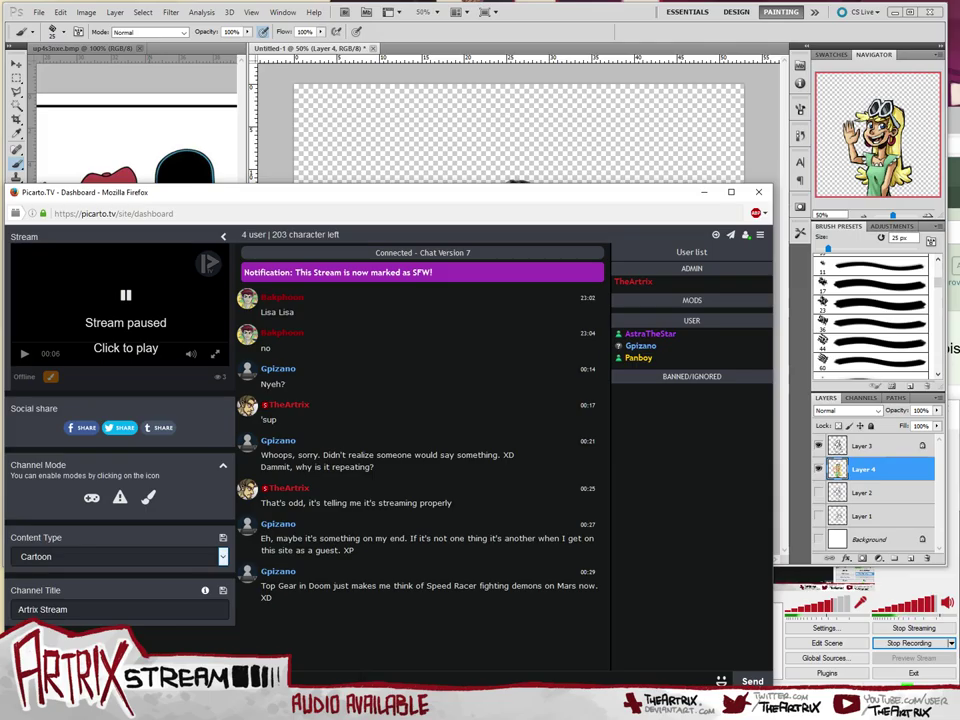
double_click(526, 14)
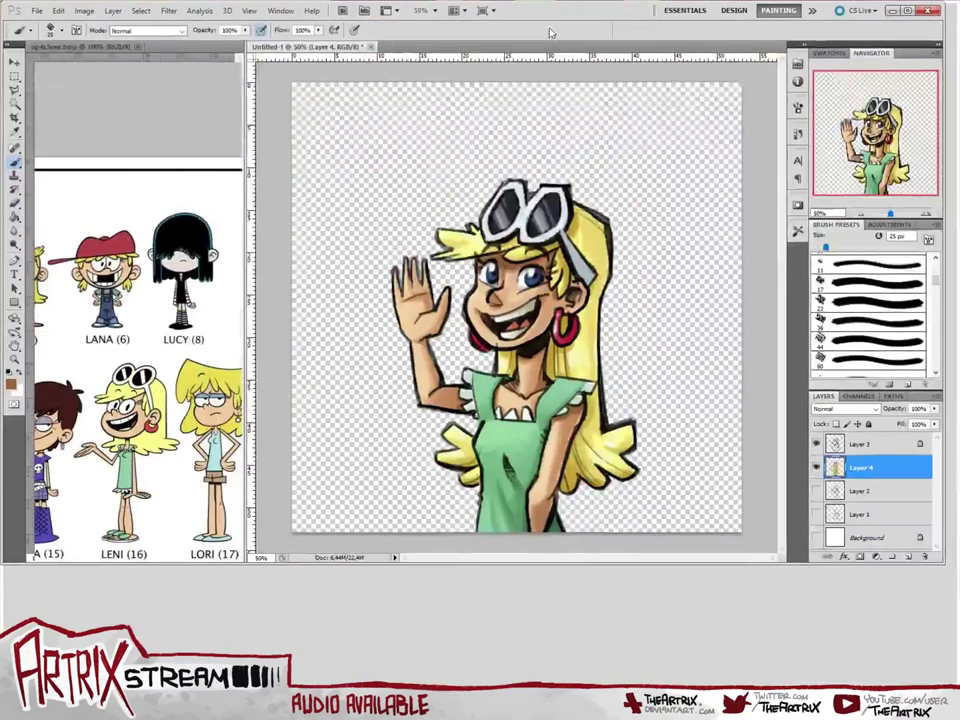
left_click_drag(531, 14, 532, 19)
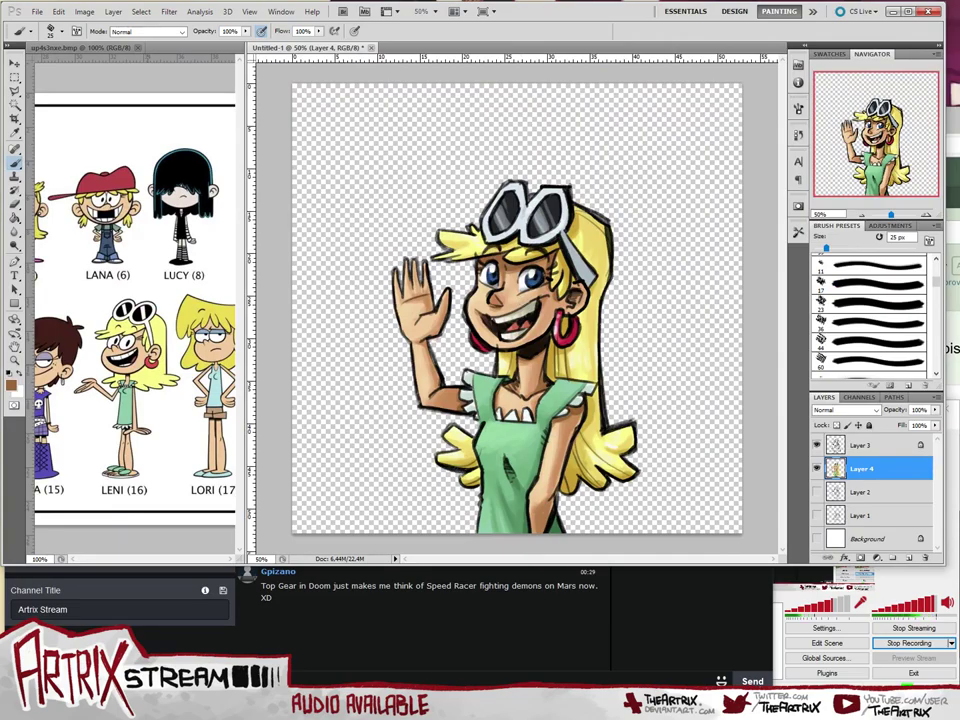
mouse_move(517, 705)
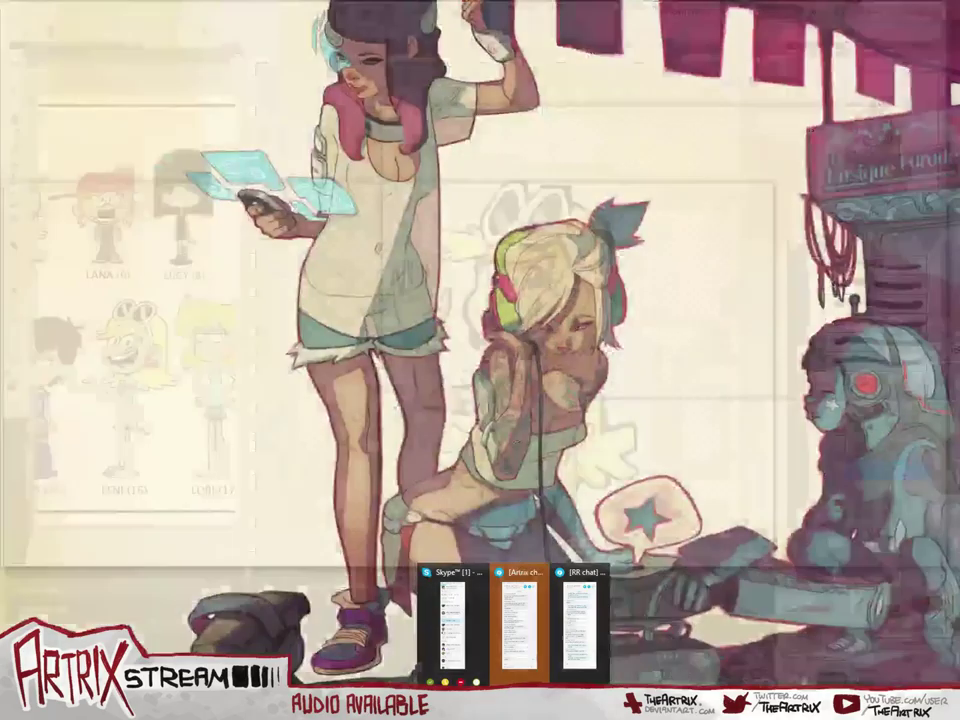
left_click(521, 627)
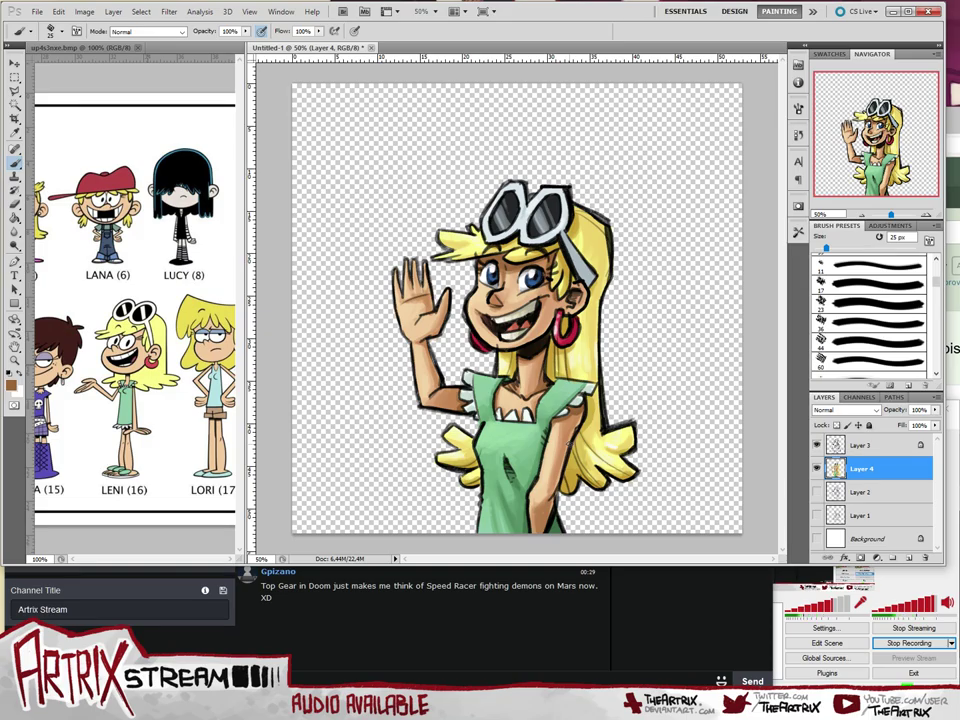
- Bring up WildVoice Studio and stop the recording in Open Broadcaster Software
left_click(400, 705)
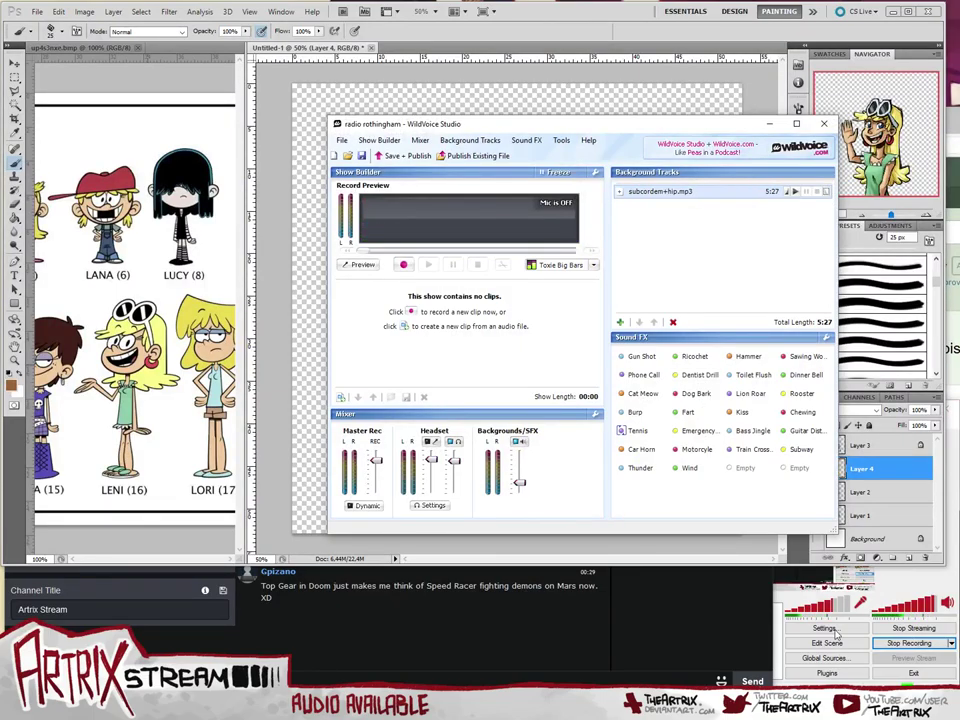
left_click(905, 645)
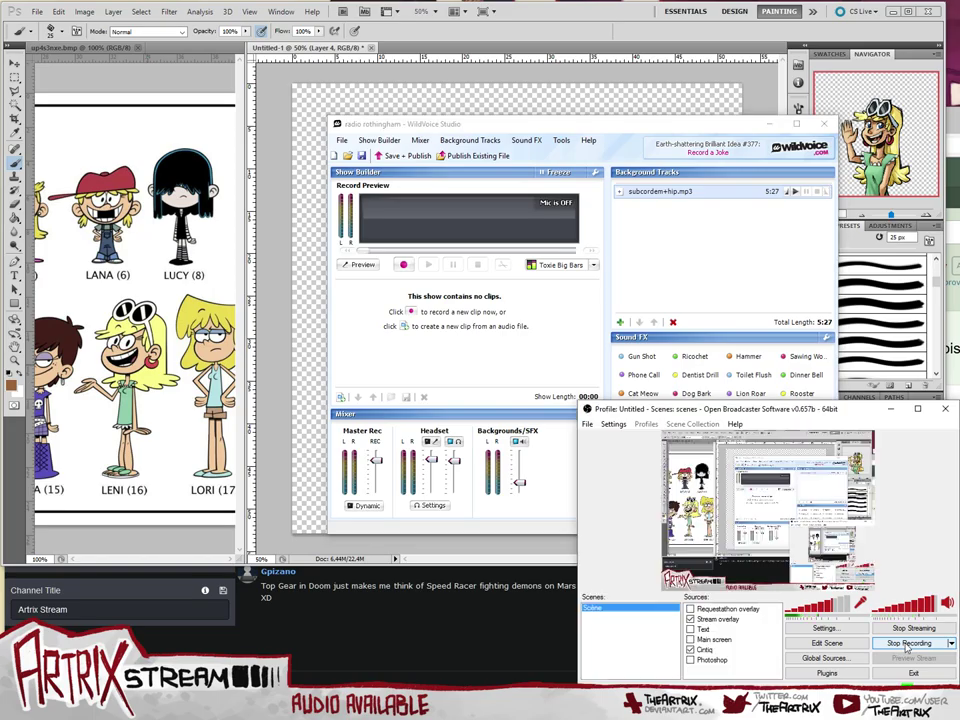